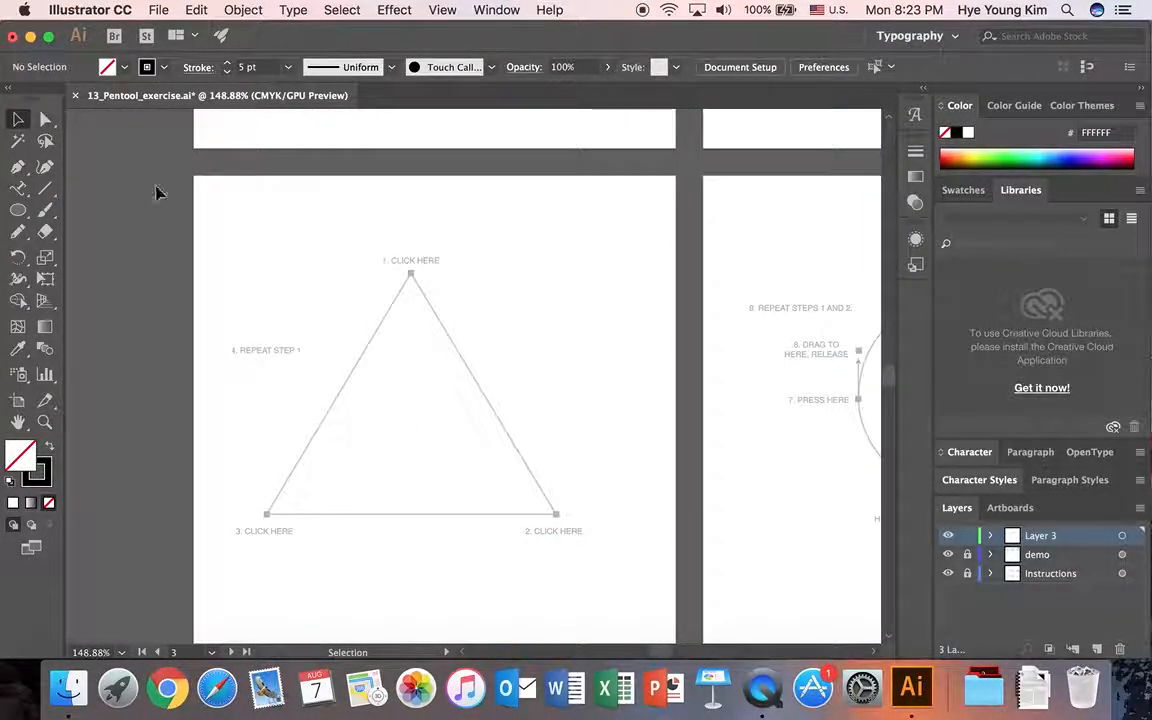
Trace the triangle guide with the Pen tool as a closed path of three corner points, and deselect it.
click(17, 168)
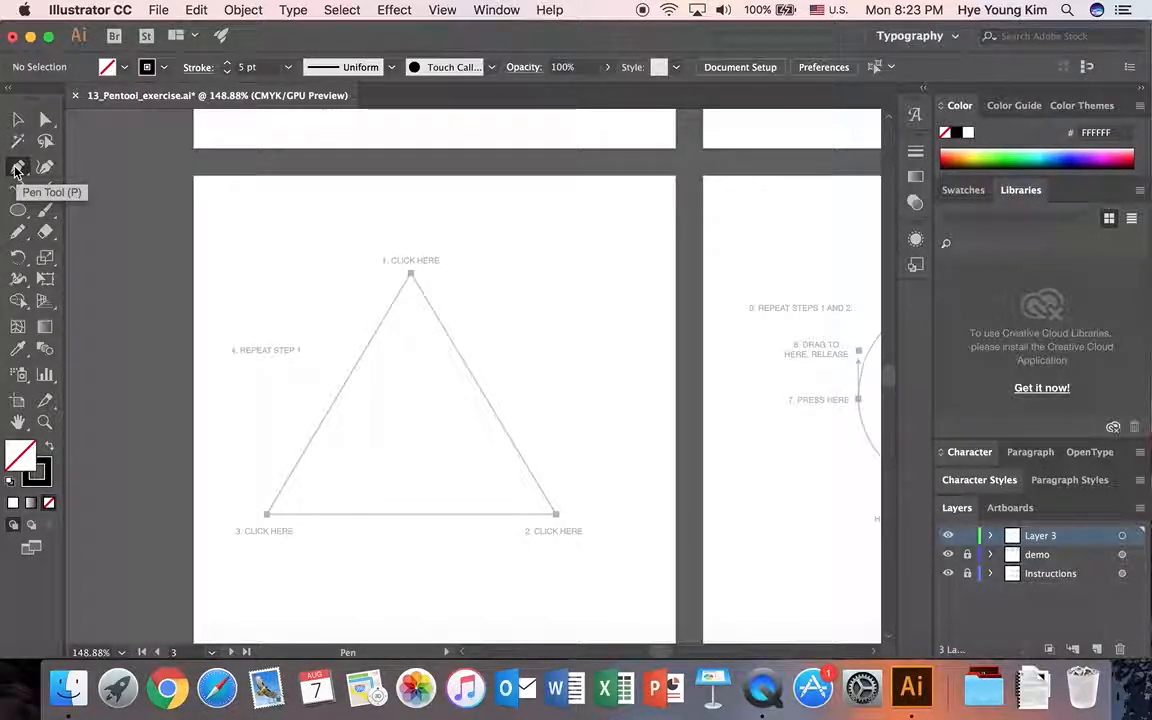
click(410, 273)
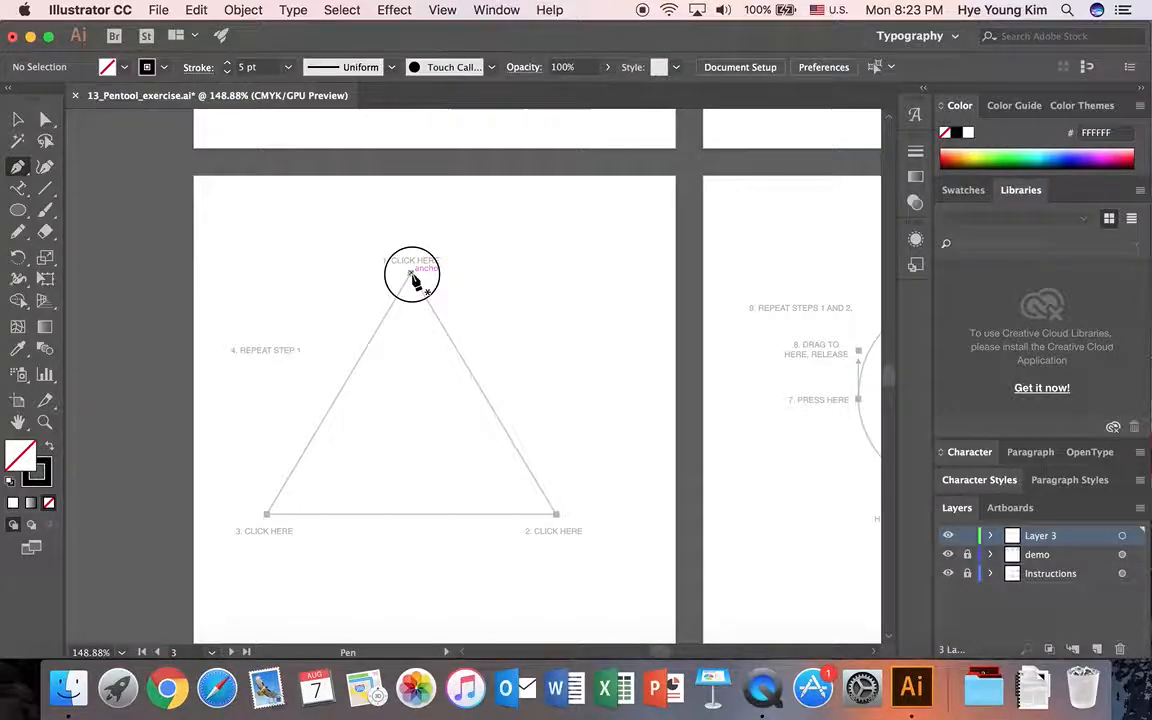
click(268, 515)
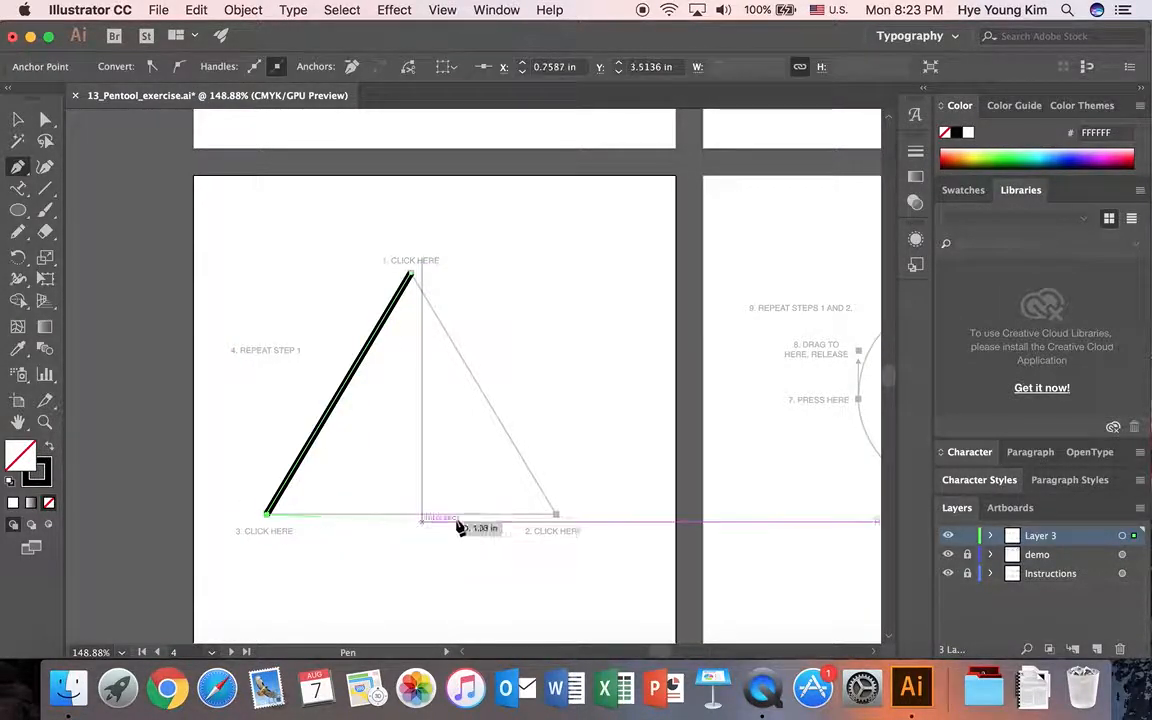
click(552, 516)
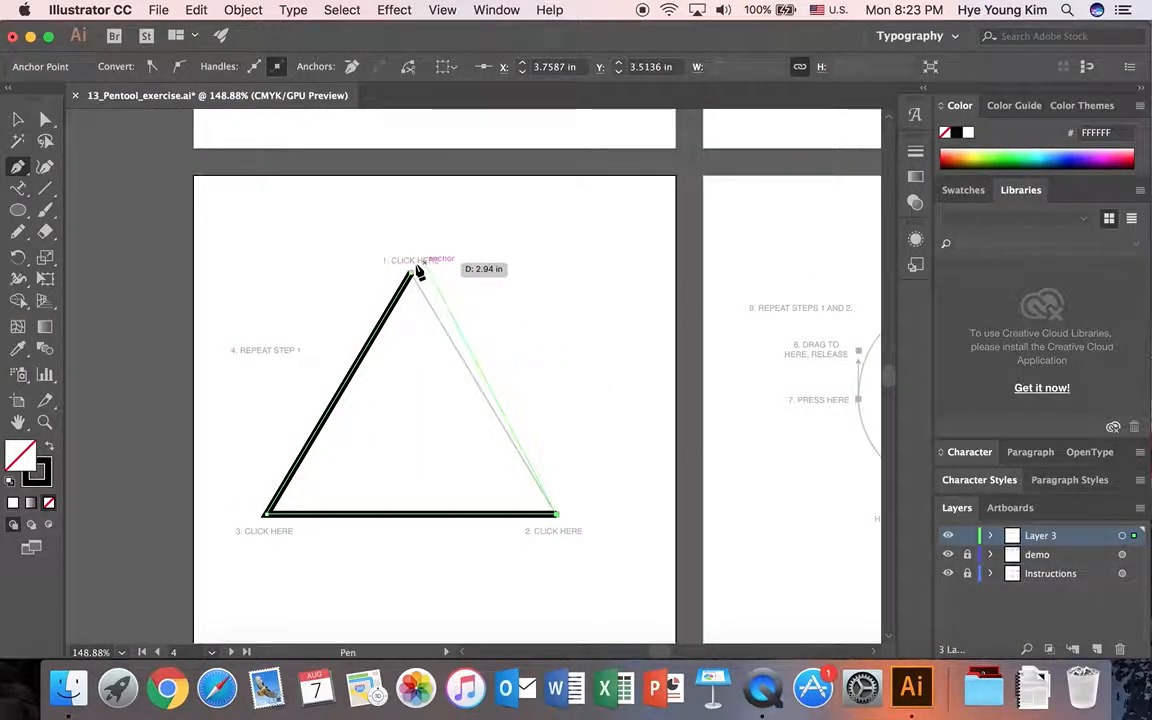
click(410, 274)
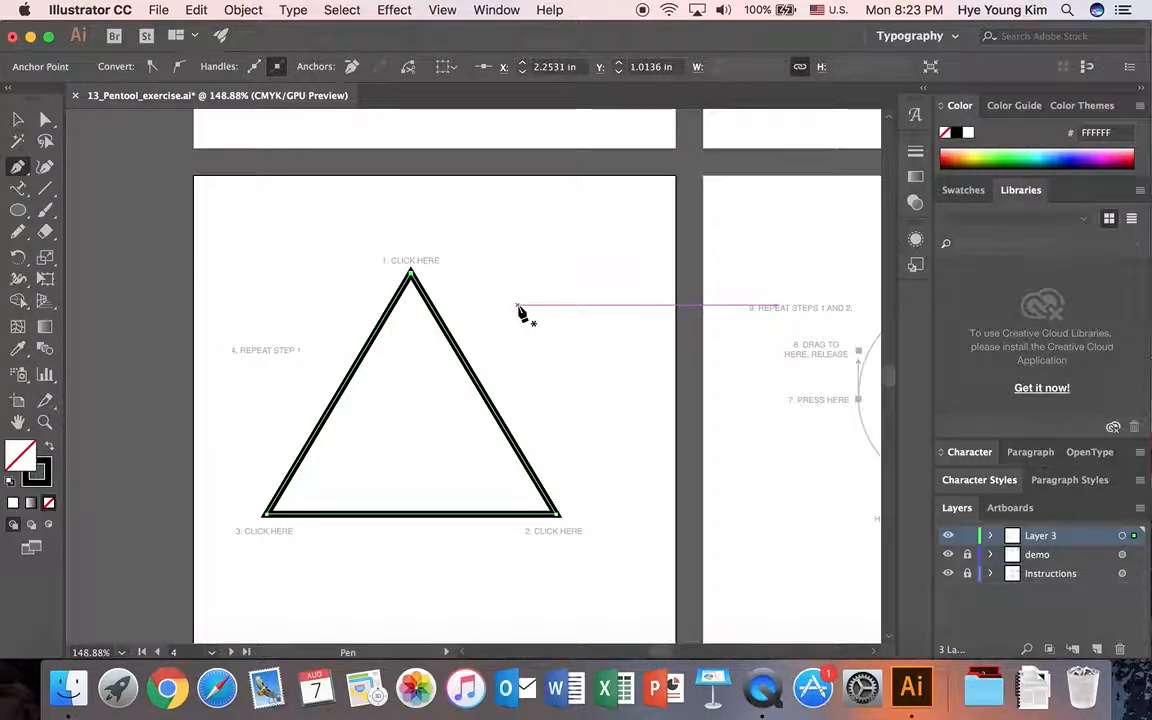
key(v)
click(621, 348)
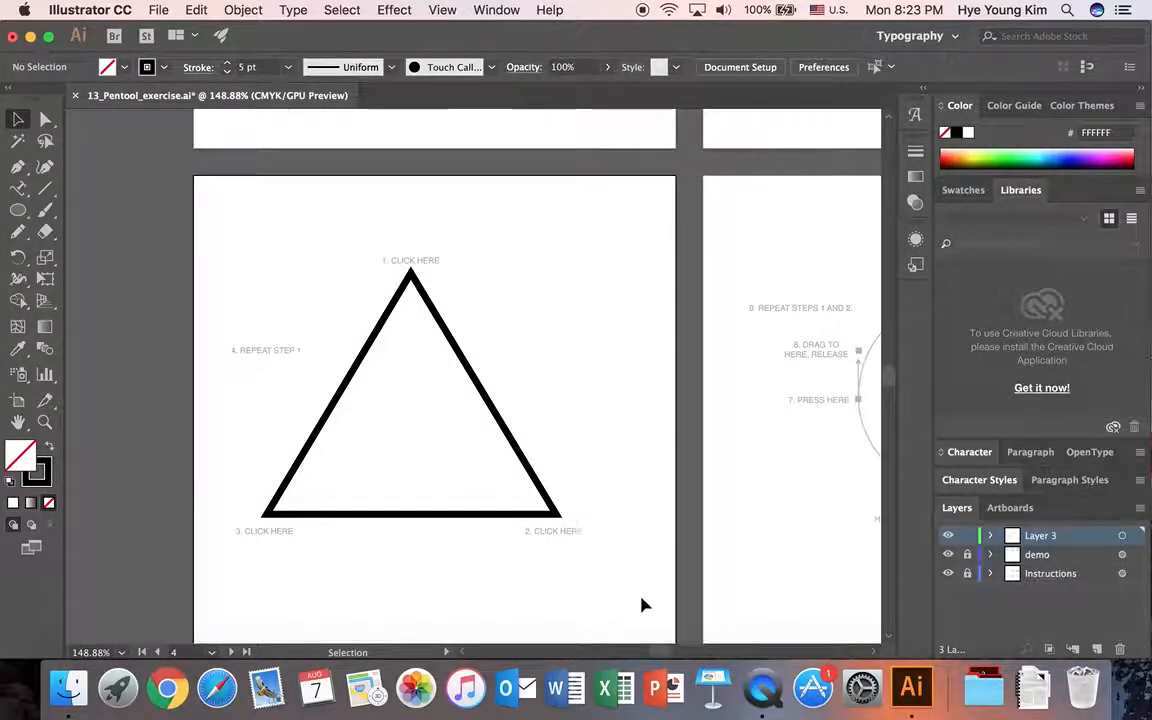
Trace the circle guide with the Pen tool as a closed path of four smooth anchor points, and deselect it.
scroll(655, 651, right, 10)
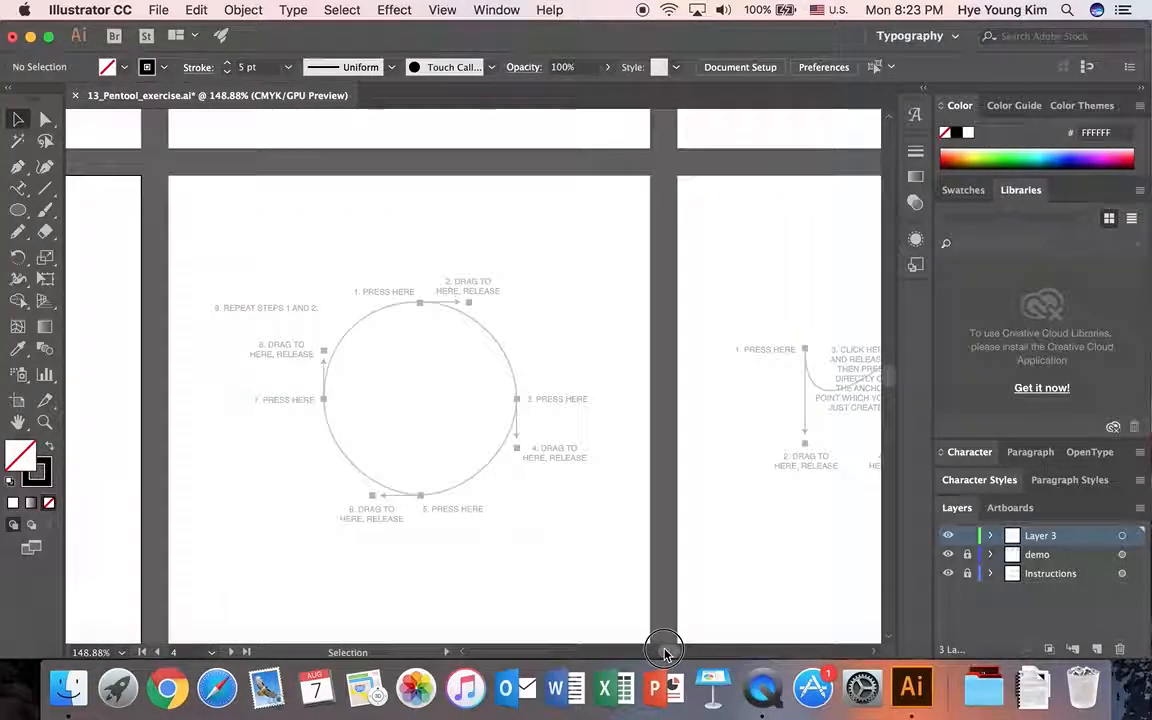
scroll(431, 336, down, 1)
click(18, 168)
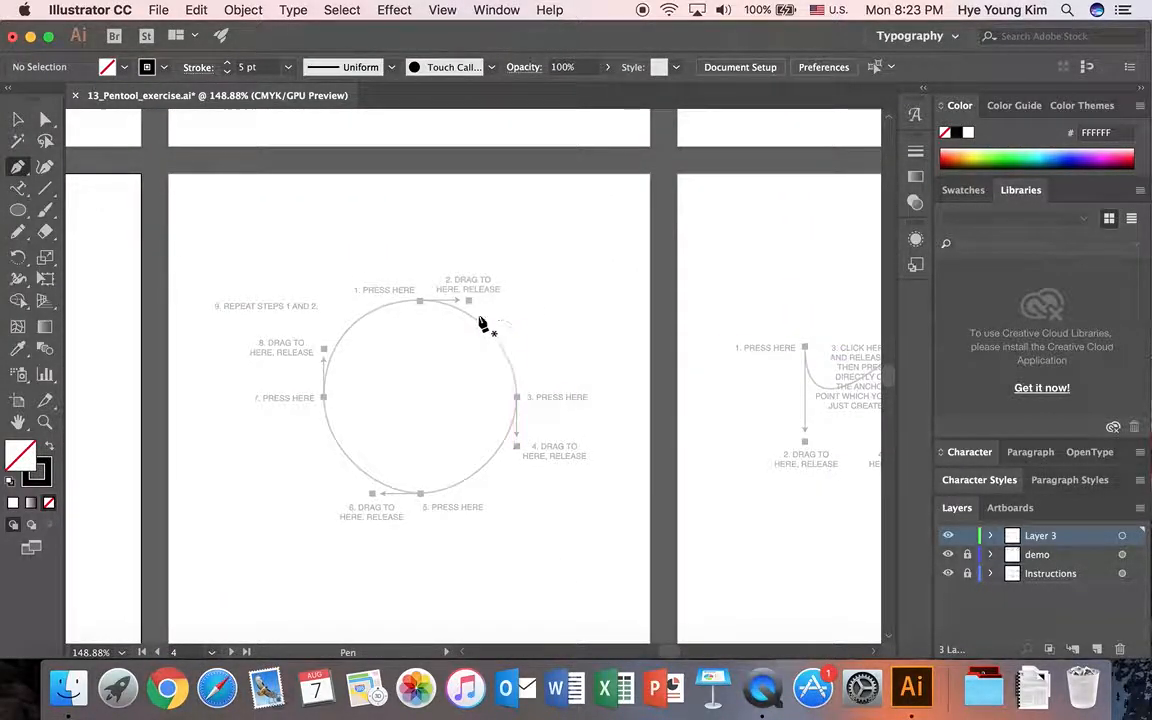
drag(420, 300, 469, 302)
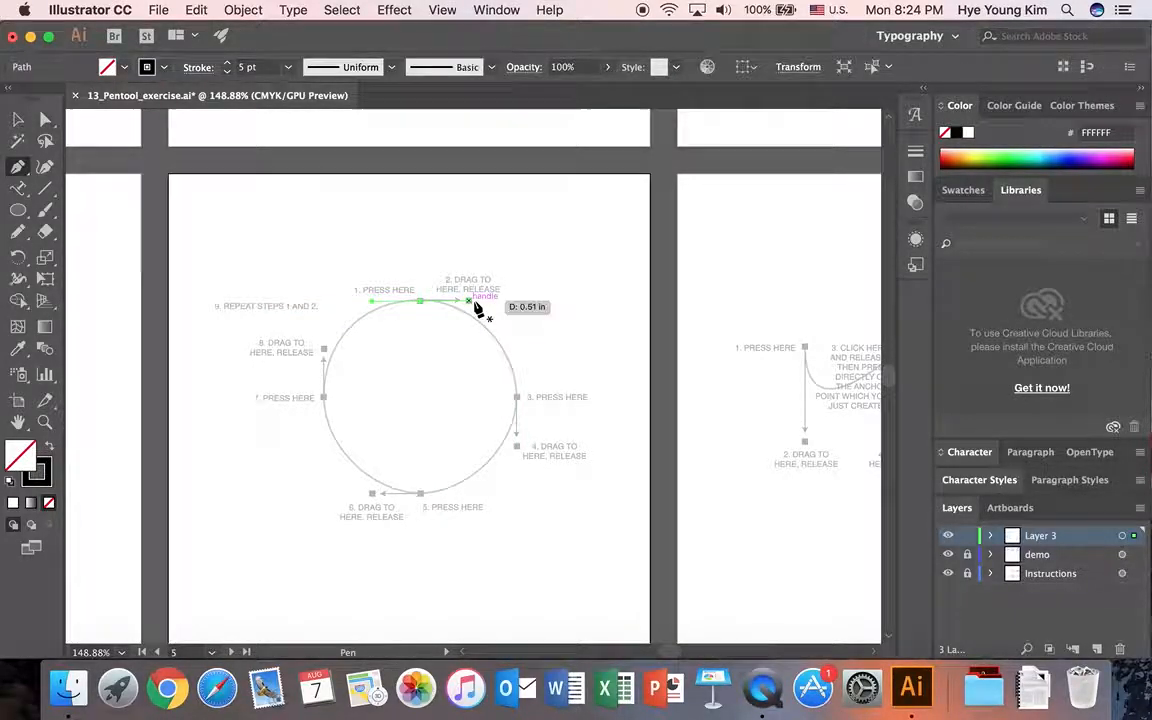
drag(517, 398, 517, 448)
drag(421, 497, 372, 494)
drag(322, 397, 323, 362)
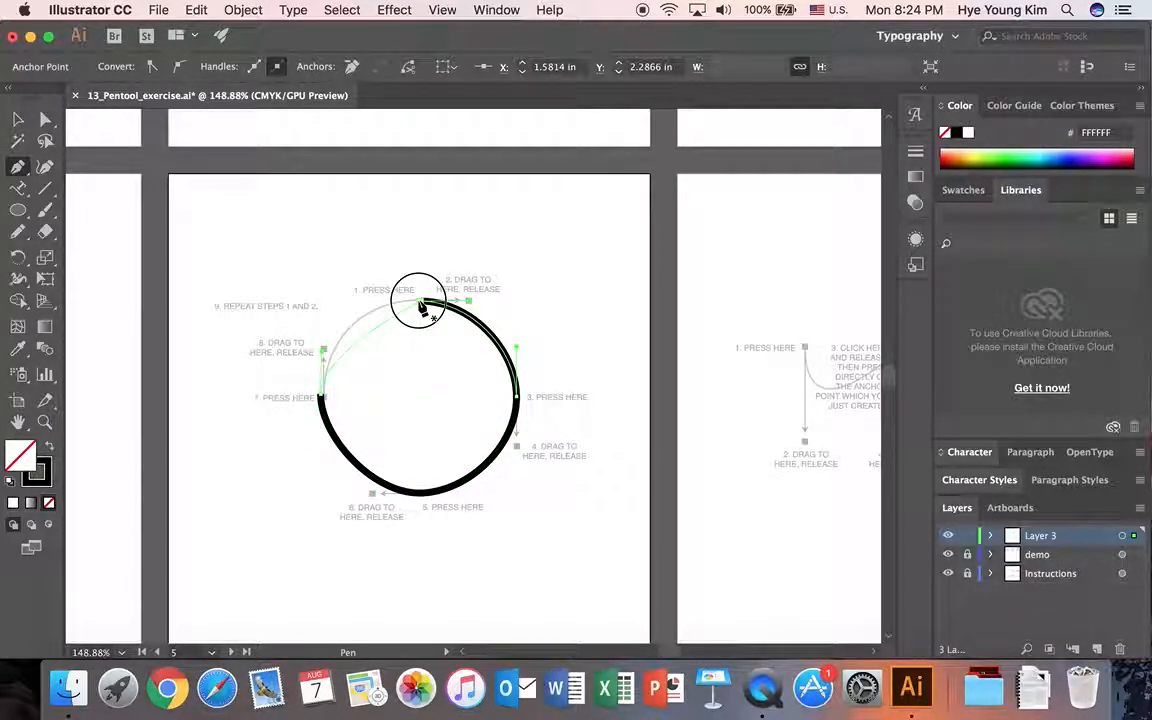
drag(421, 308, 511, 301)
key(v)
click(614, 309)
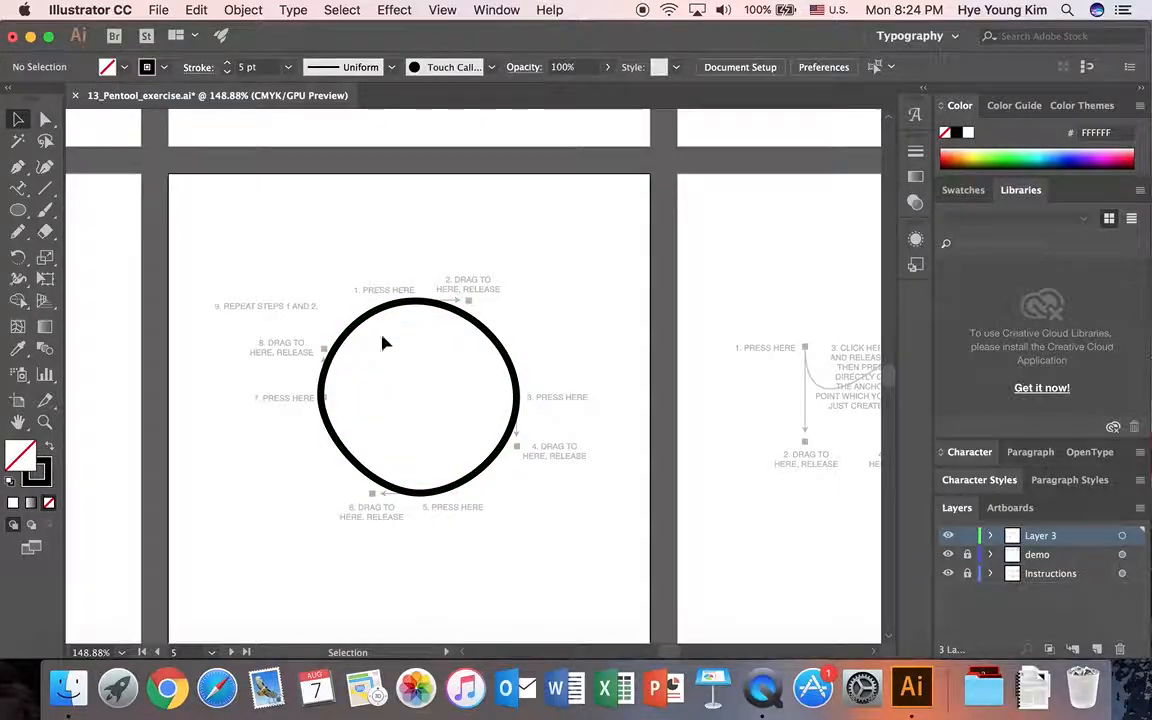
Trace the three-scallop guide with the Pen tool, making each peak a cusp with its outgoing handle pulled down to the marker, and deselect the path.
scroll(670, 650, right, 10)
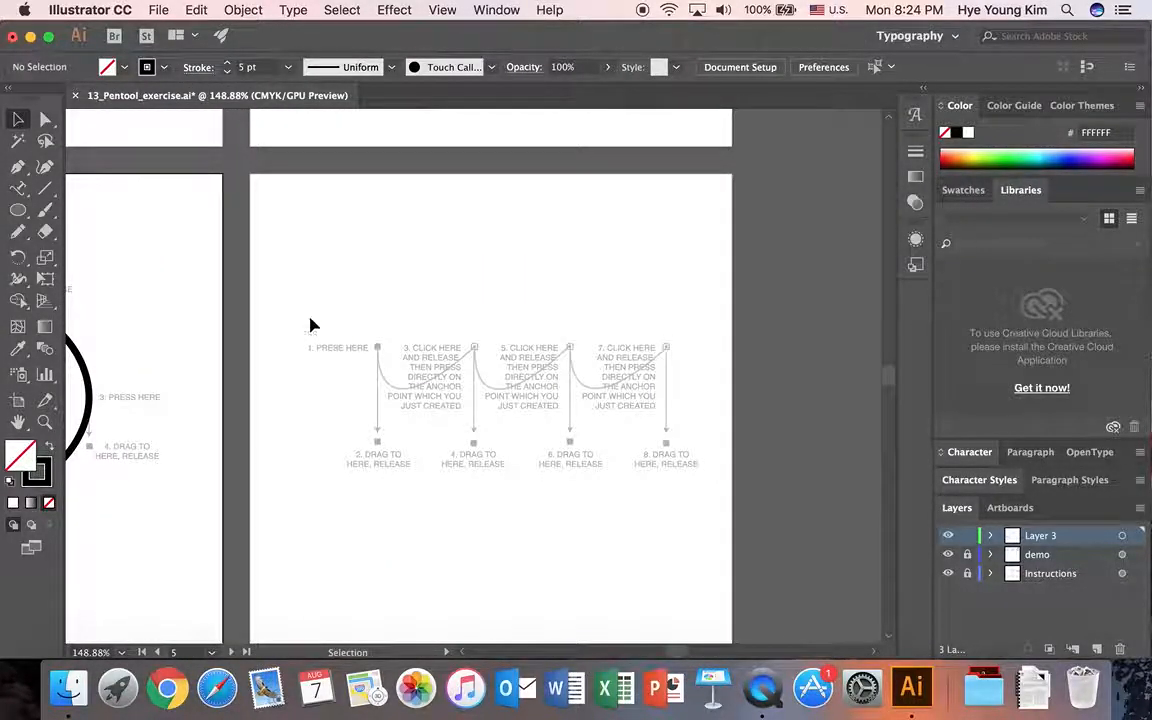
click(17, 165)
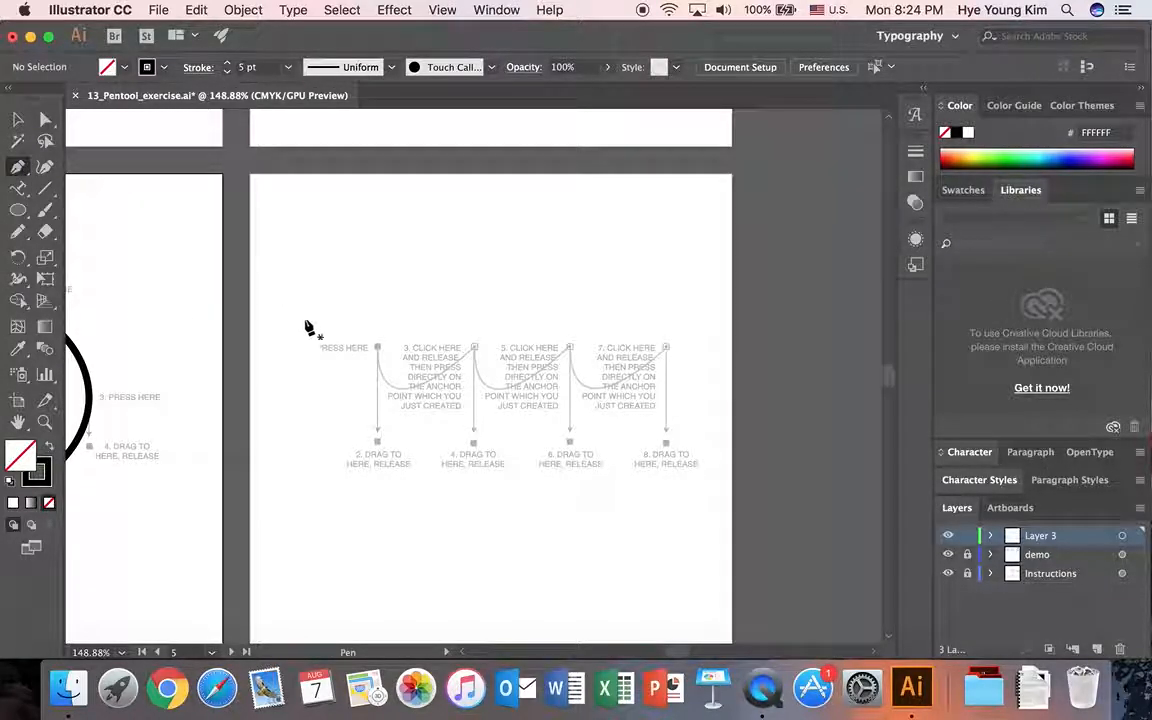
drag(376, 347, 377, 438)
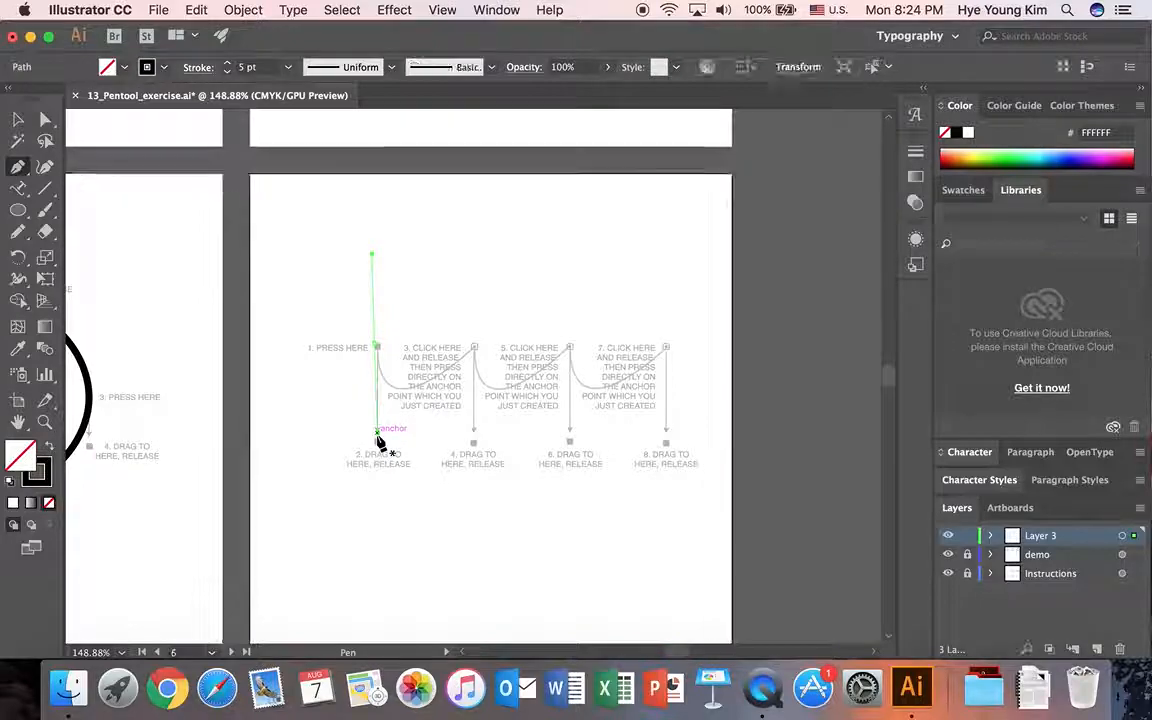
click(475, 350)
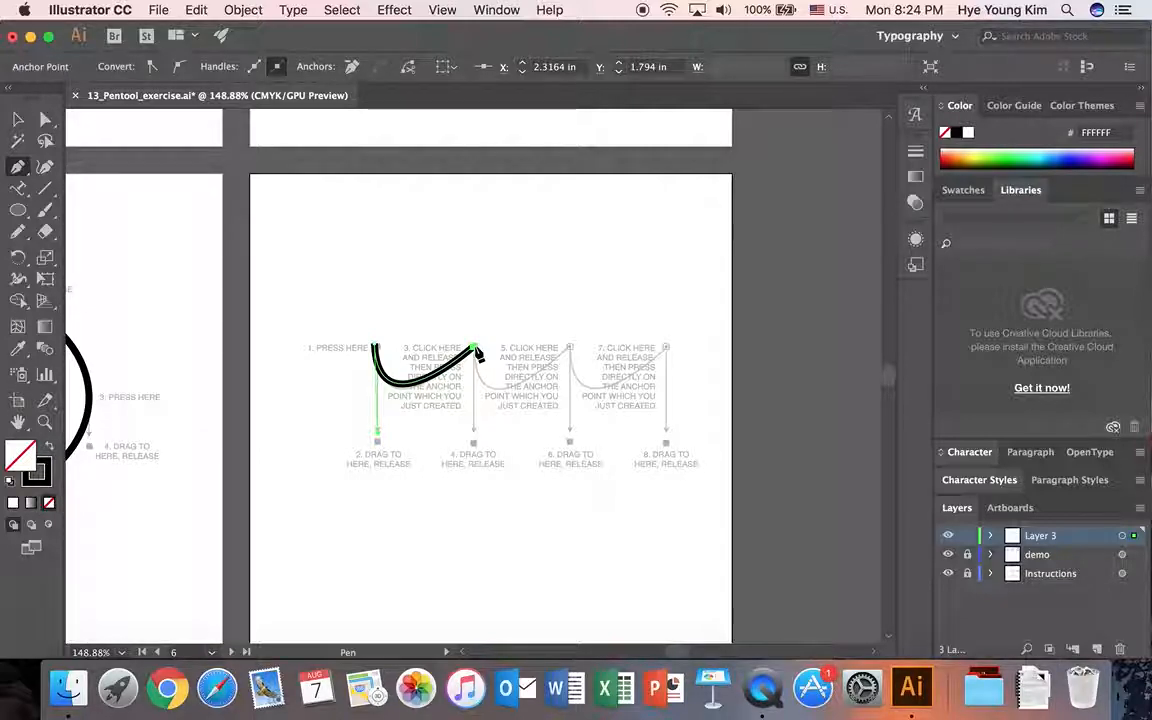
drag(475, 350, 474, 448)
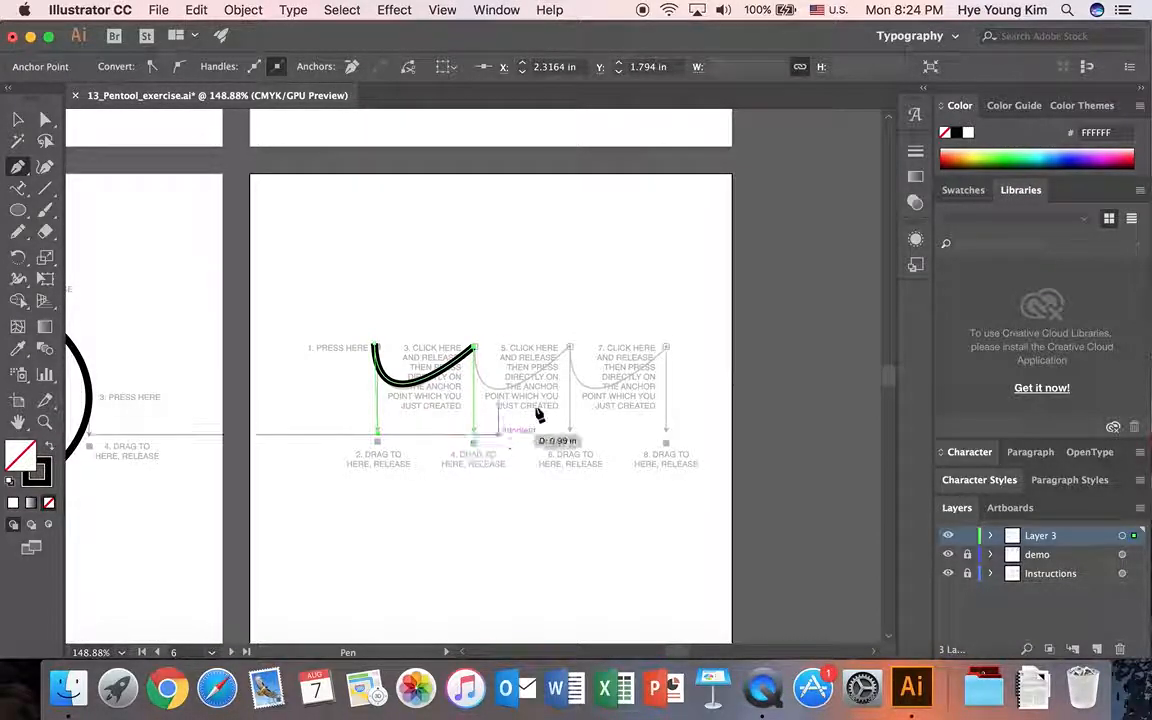
click(570, 349)
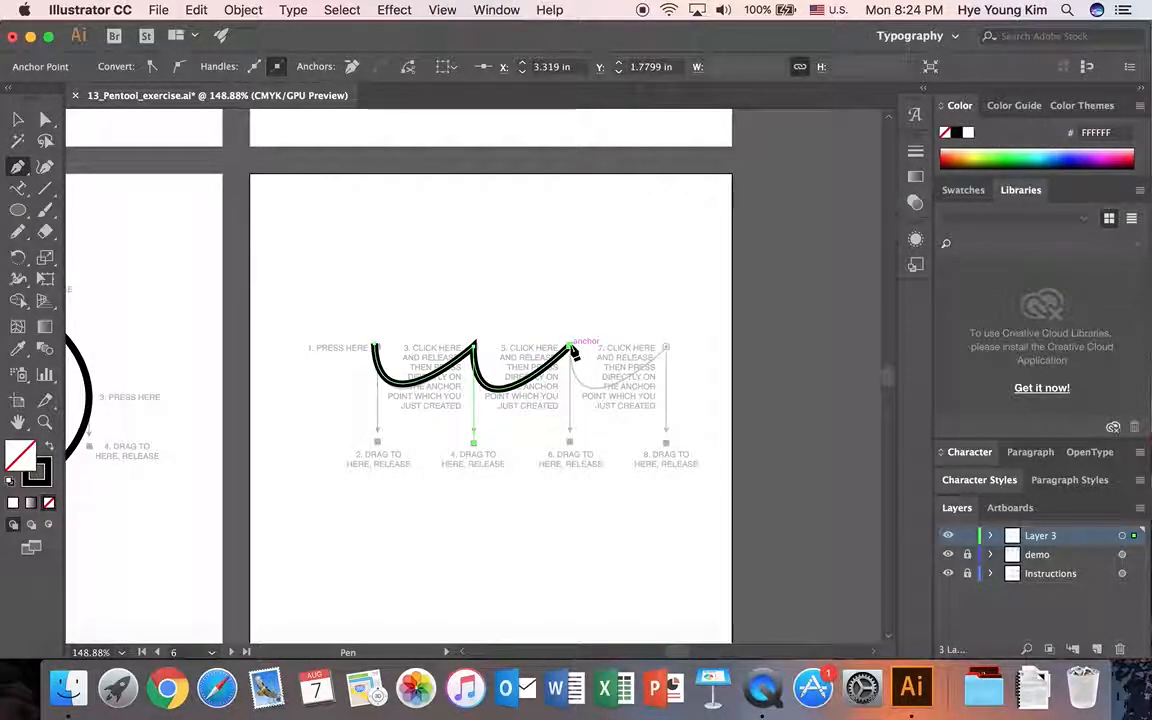
drag(572, 350, 574, 449)
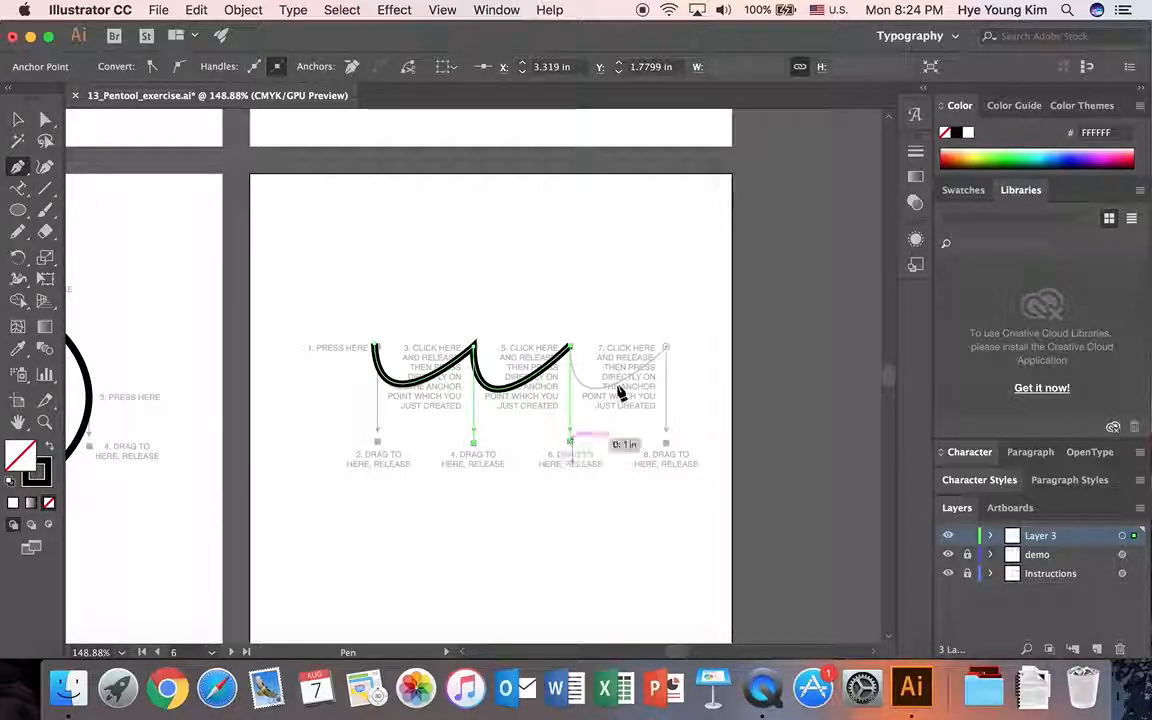
click(667, 348)
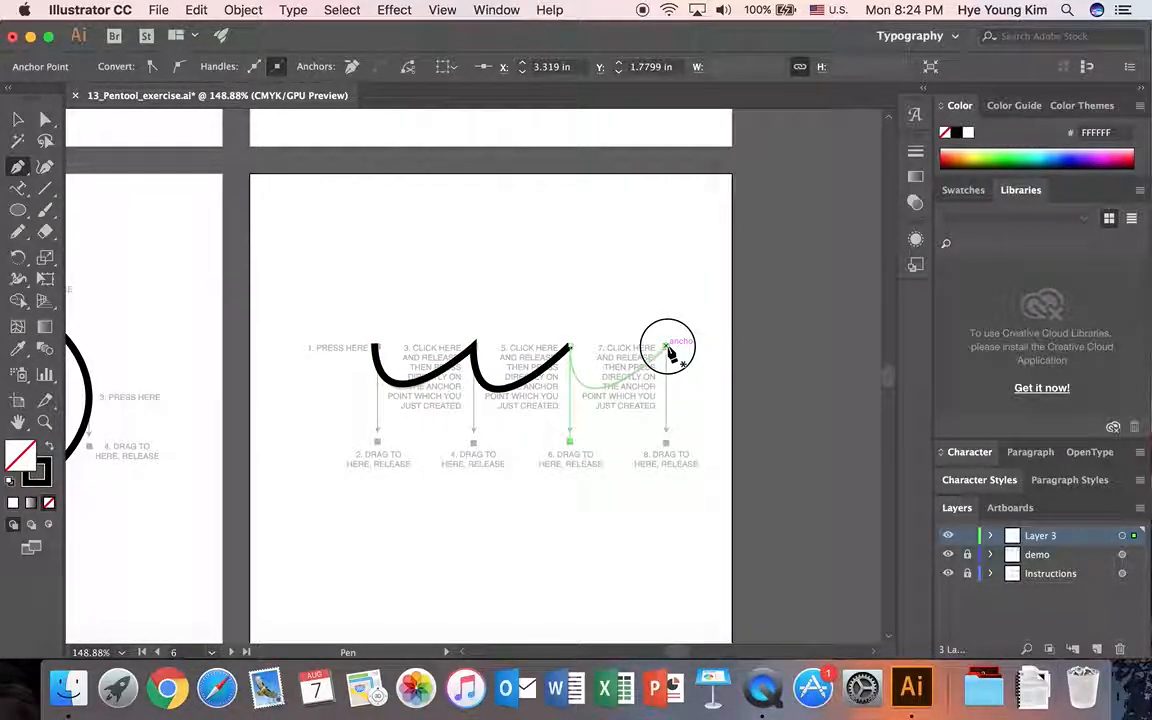
drag(668, 350, 668, 444)
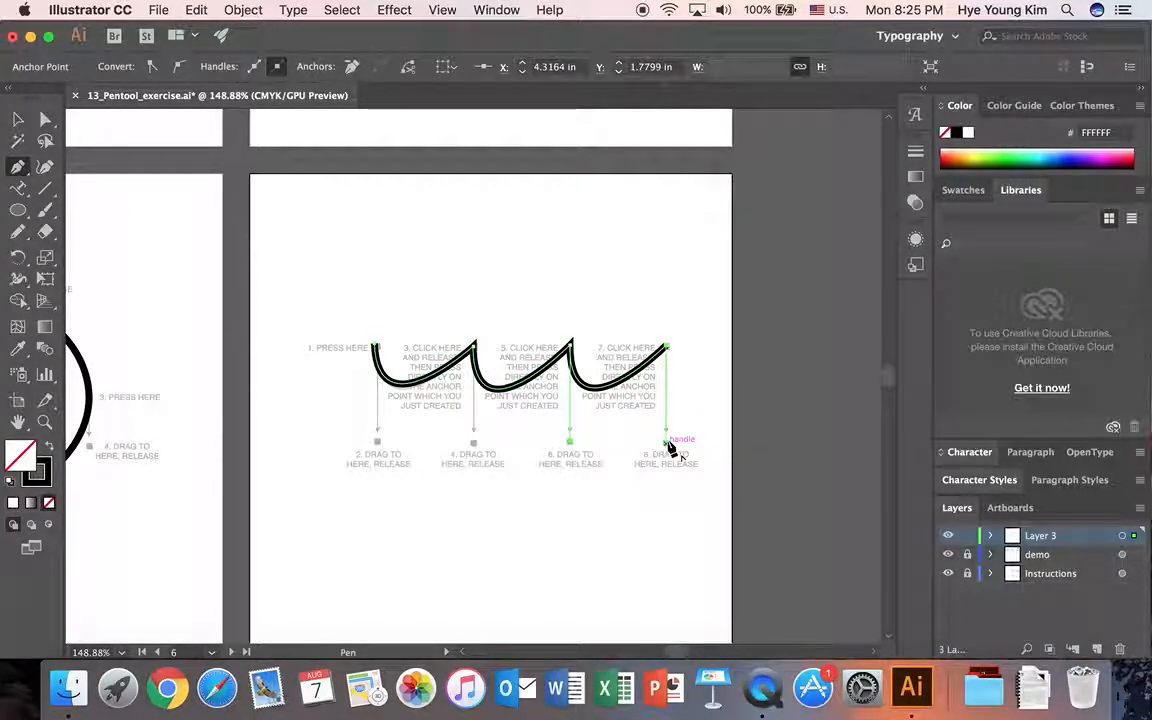
key(v)
click(678, 528)
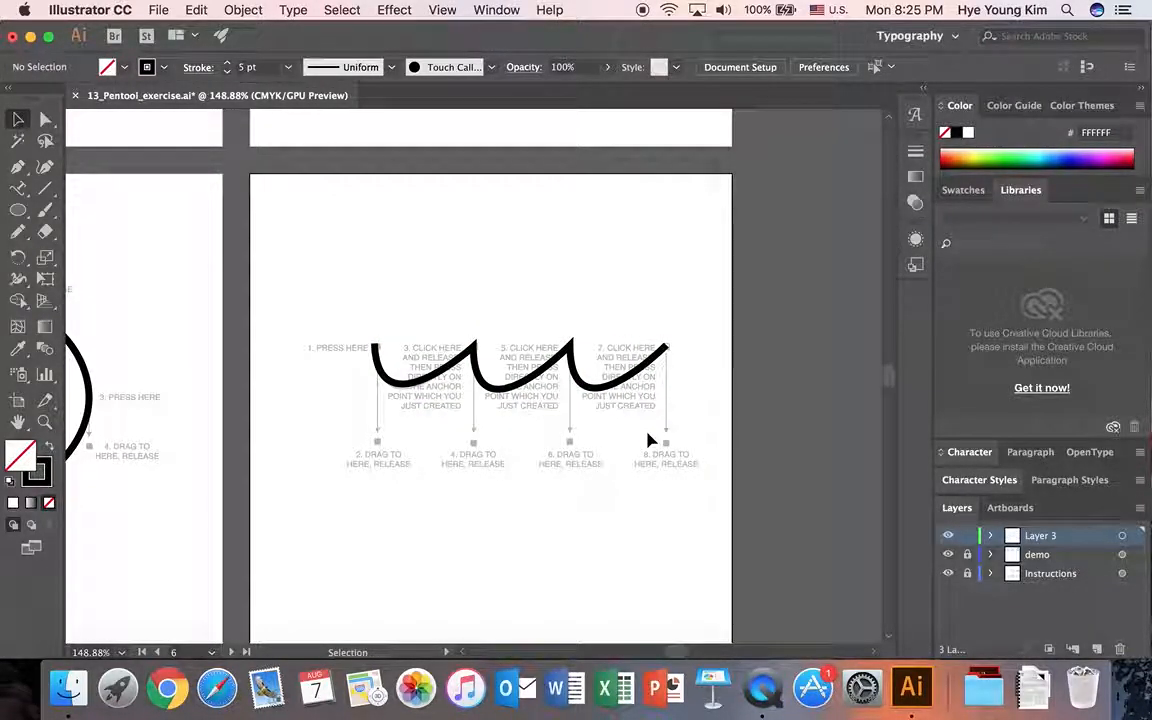
Trace the single S-curve guide below the triangle exercise with two smooth Pen anchors, extending their handles diagonally to the markers, and deselect it.
scroll(645, 447, down, 2)
scroll(645, 447, down, 7)
drag(682, 652, 666, 652)
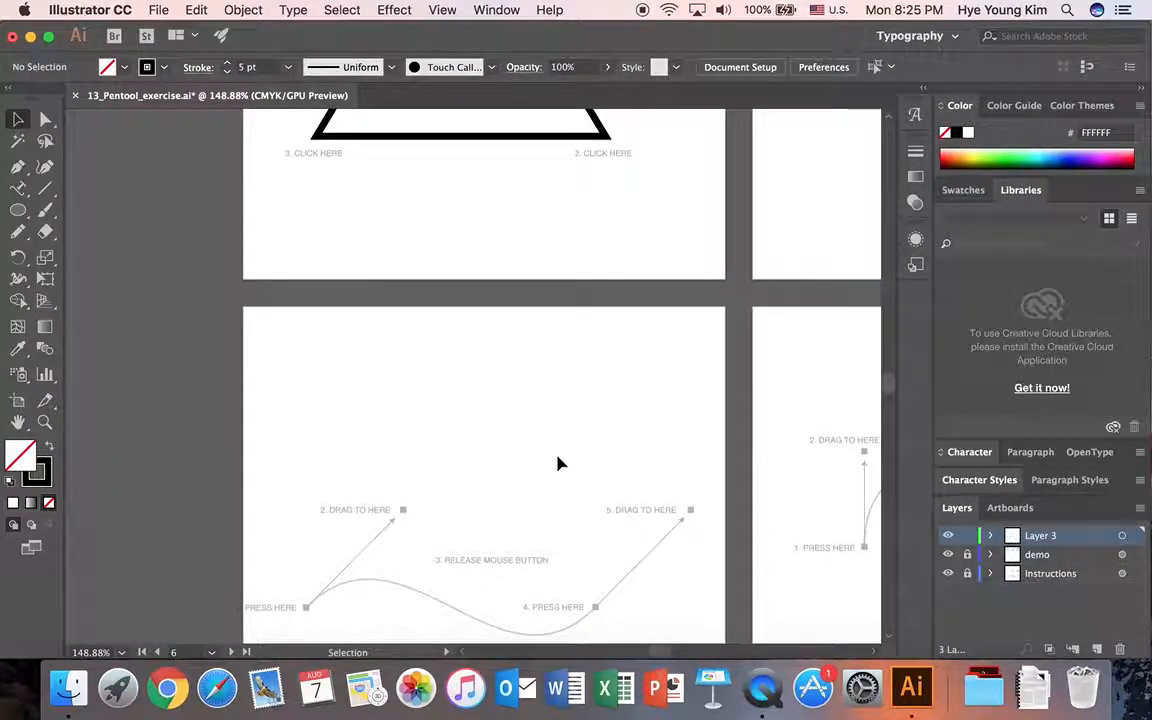
scroll(558, 463, down, 3)
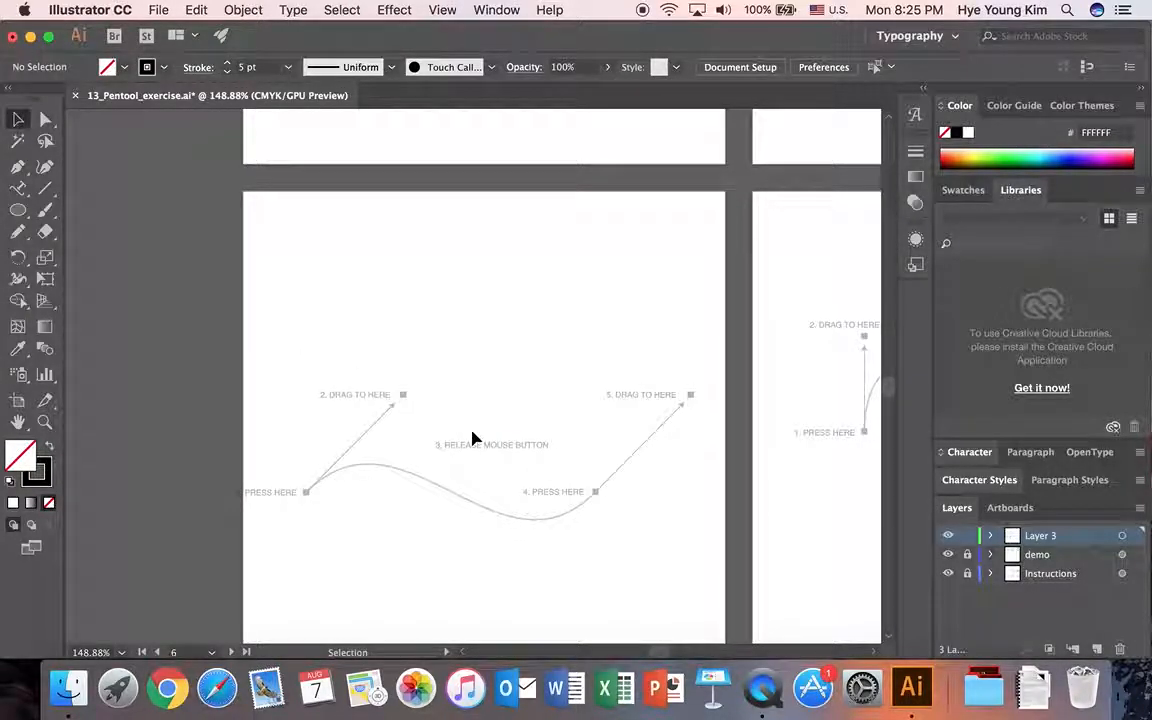
key(p)
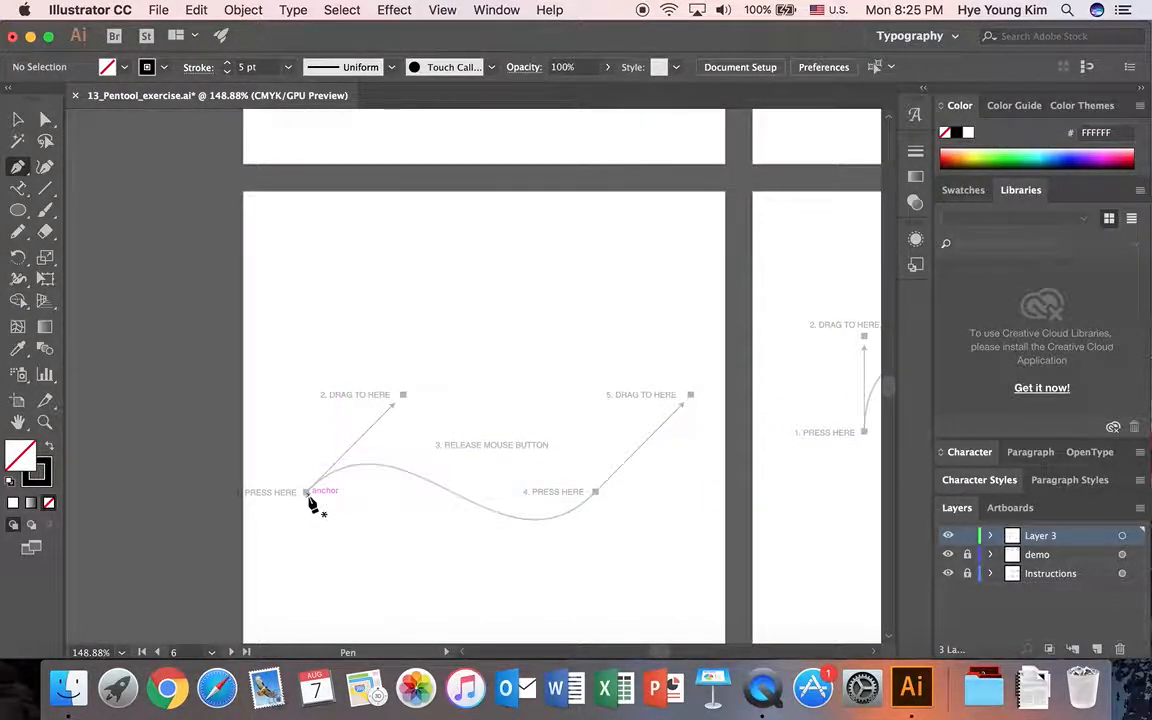
drag(306, 492, 403, 395)
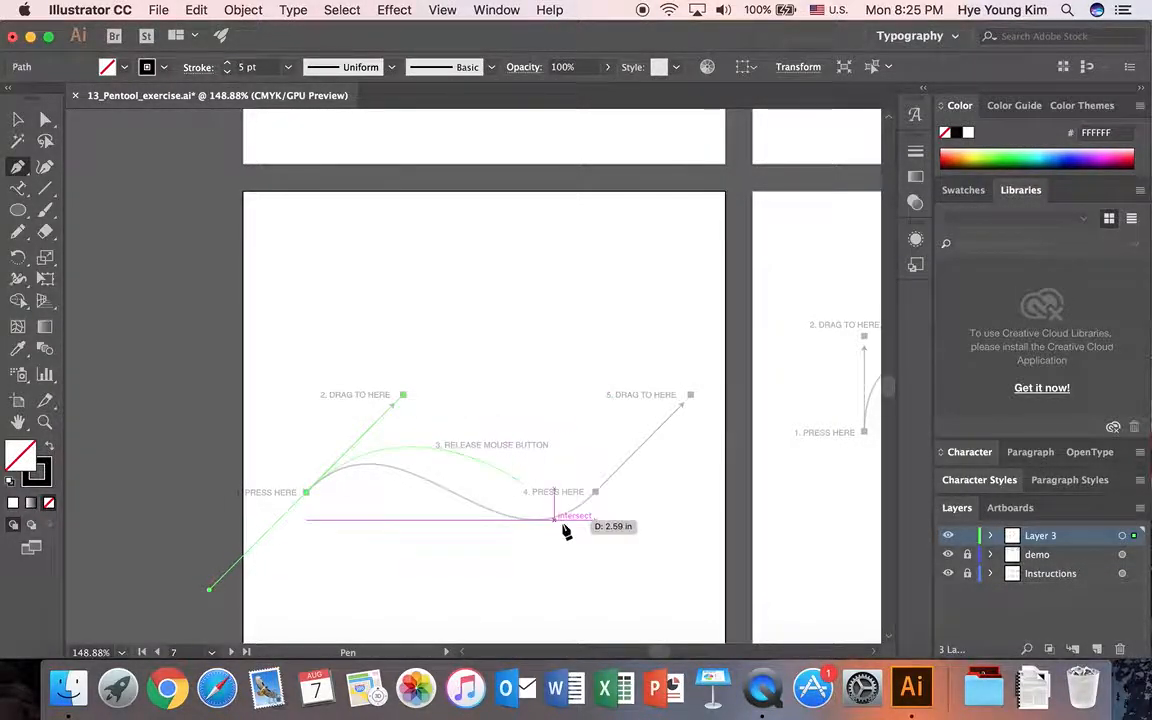
drag(594, 490, 699, 392)
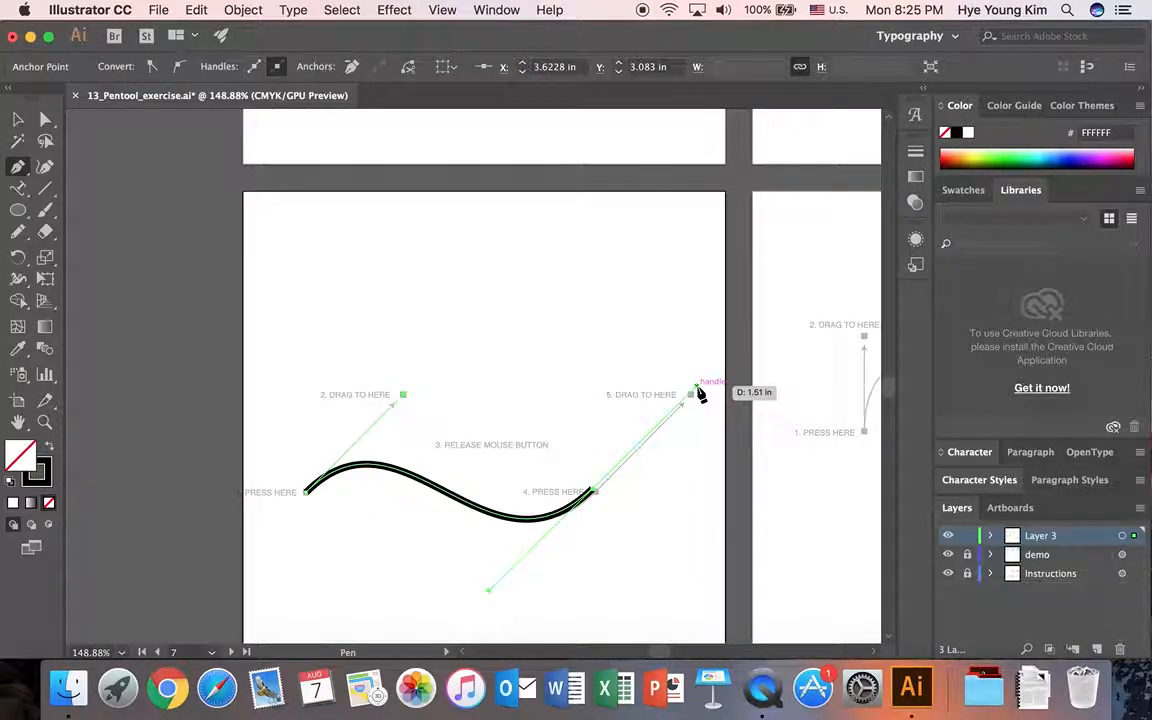
key(v)
click(712, 489)
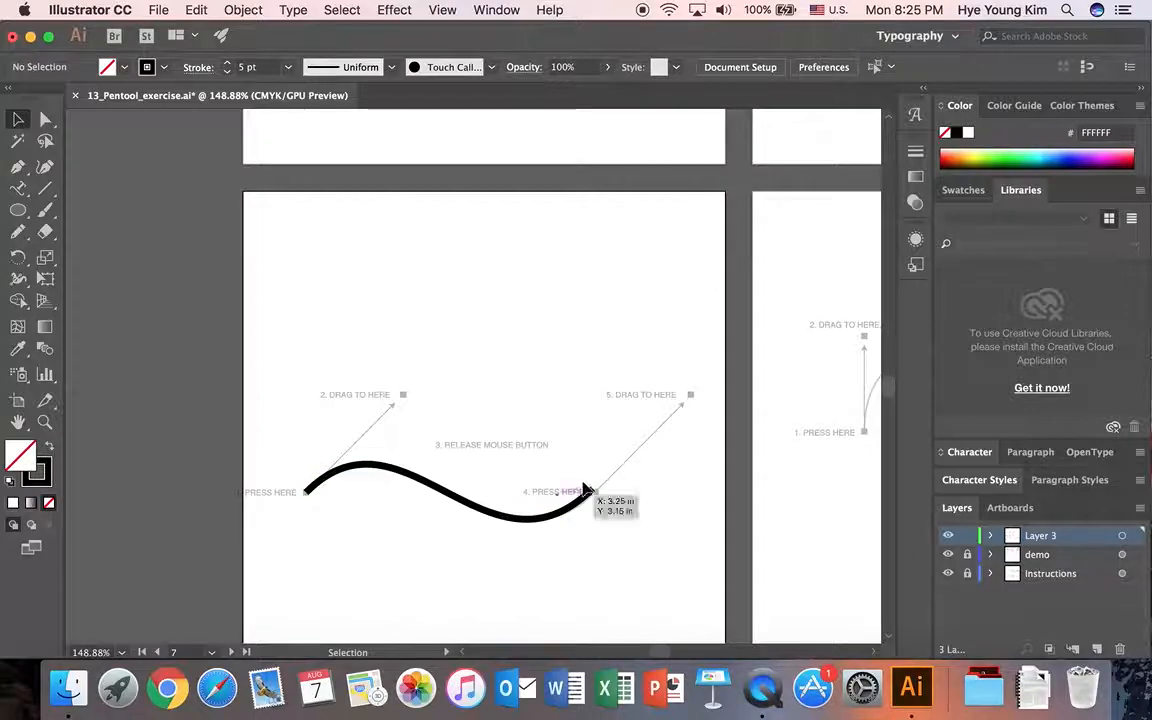
Trace the Anchor Points wave guide with four smooth Pen anchors, alternating their handles up and down to the markers, and deselect the path.
drag(666, 653, 666, 653)
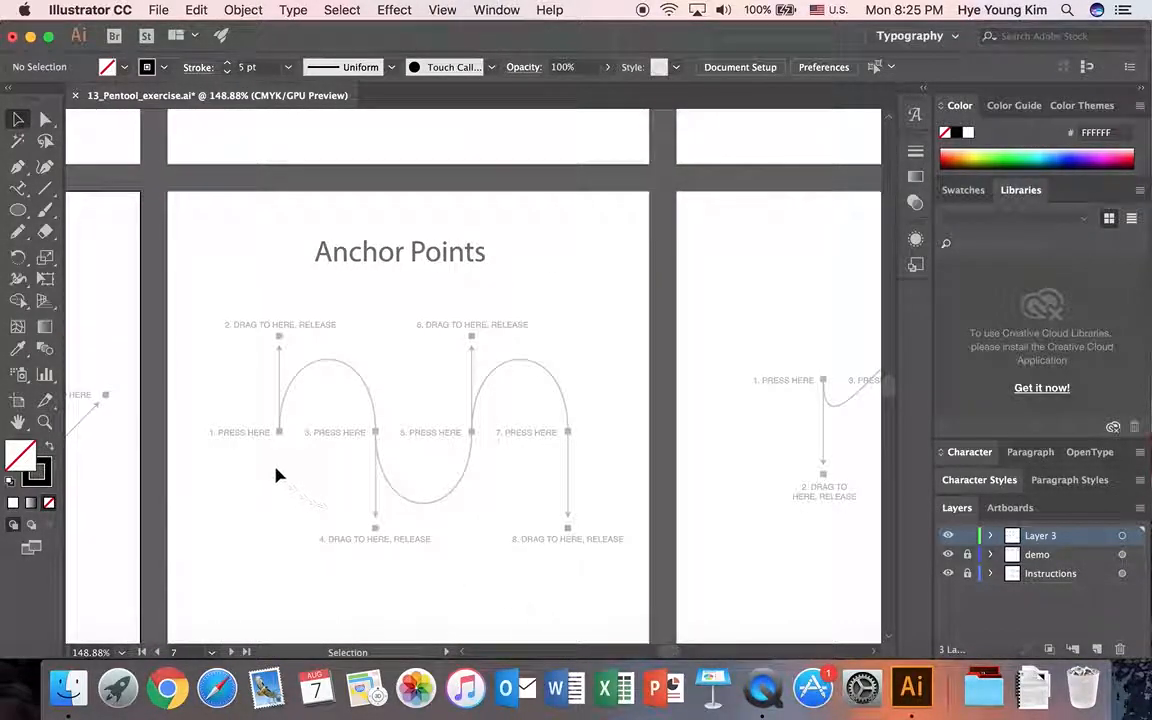
key(p)
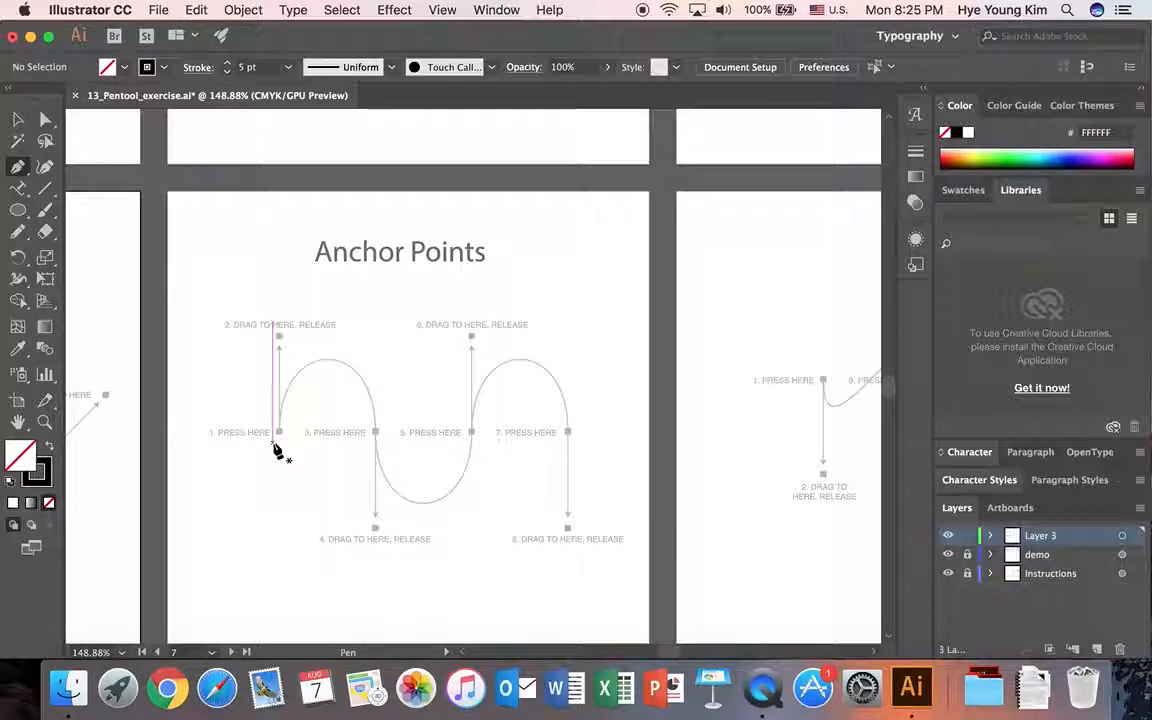
drag(280, 433, 280, 336)
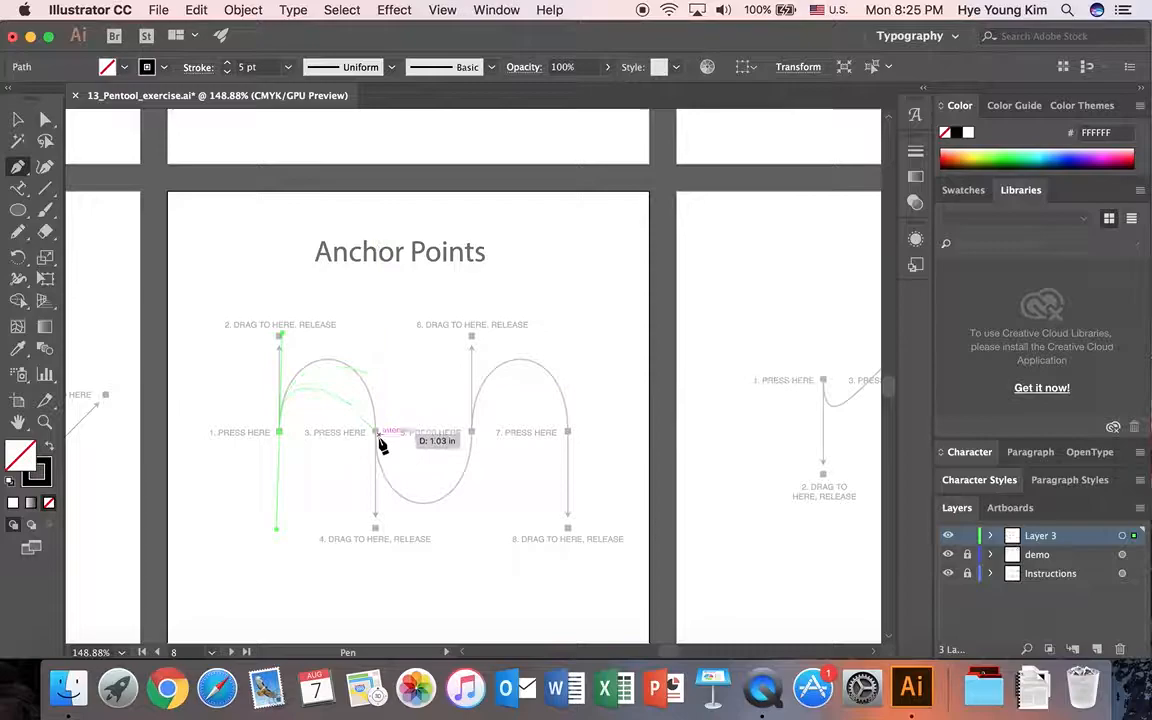
drag(377, 433, 377, 528)
drag(471, 433, 476, 347)
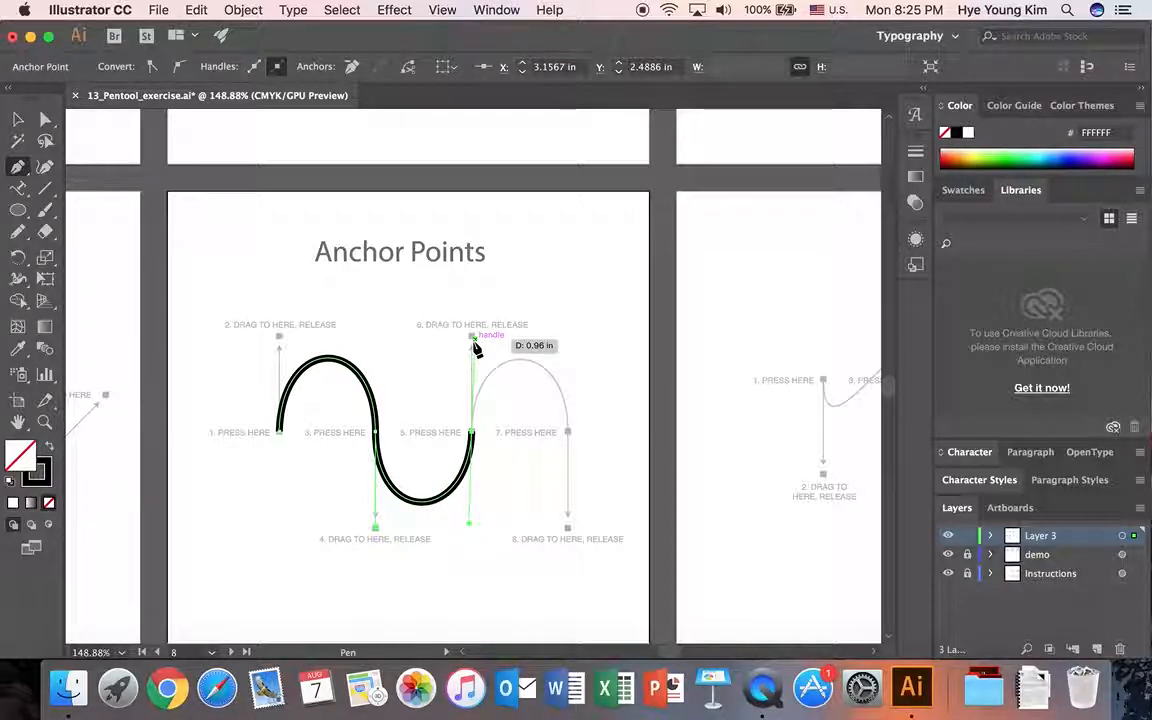
drag(568, 433, 572, 532)
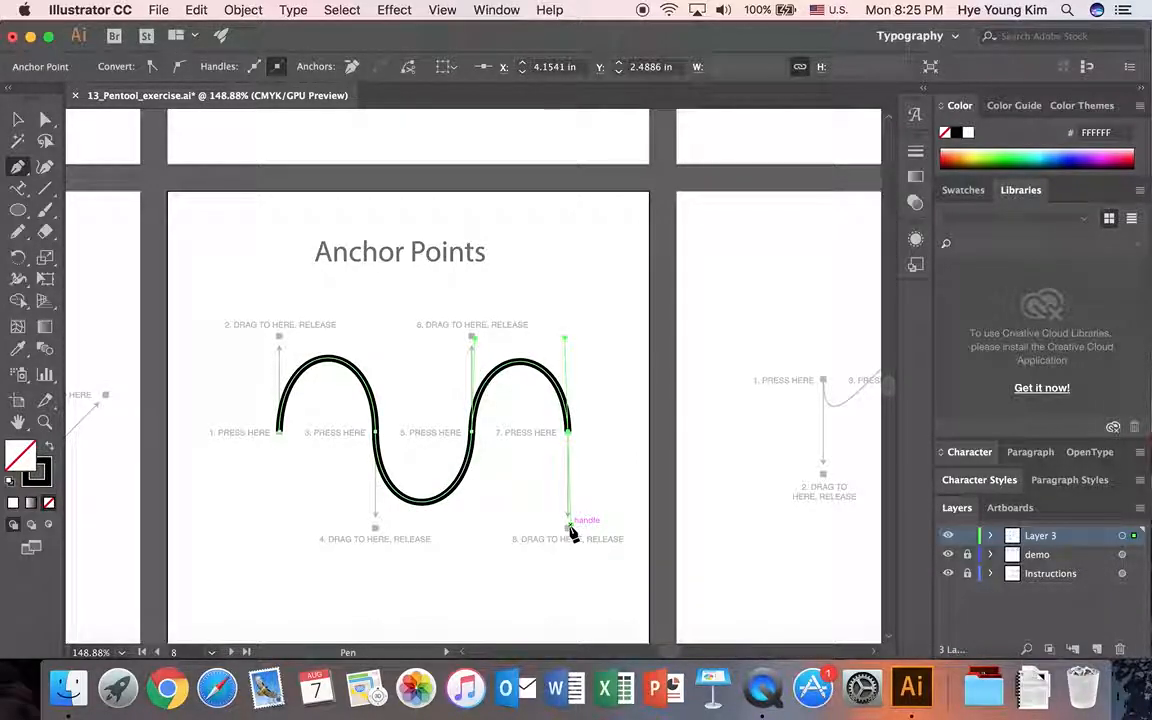
key(v)
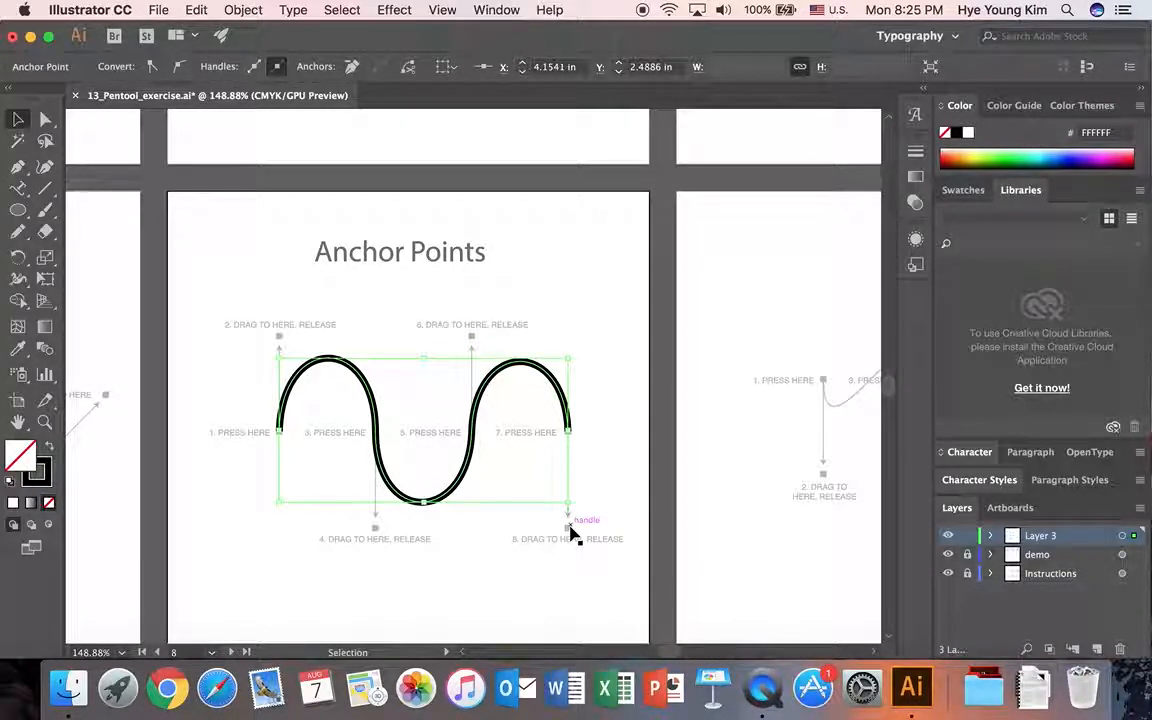
click(608, 456)
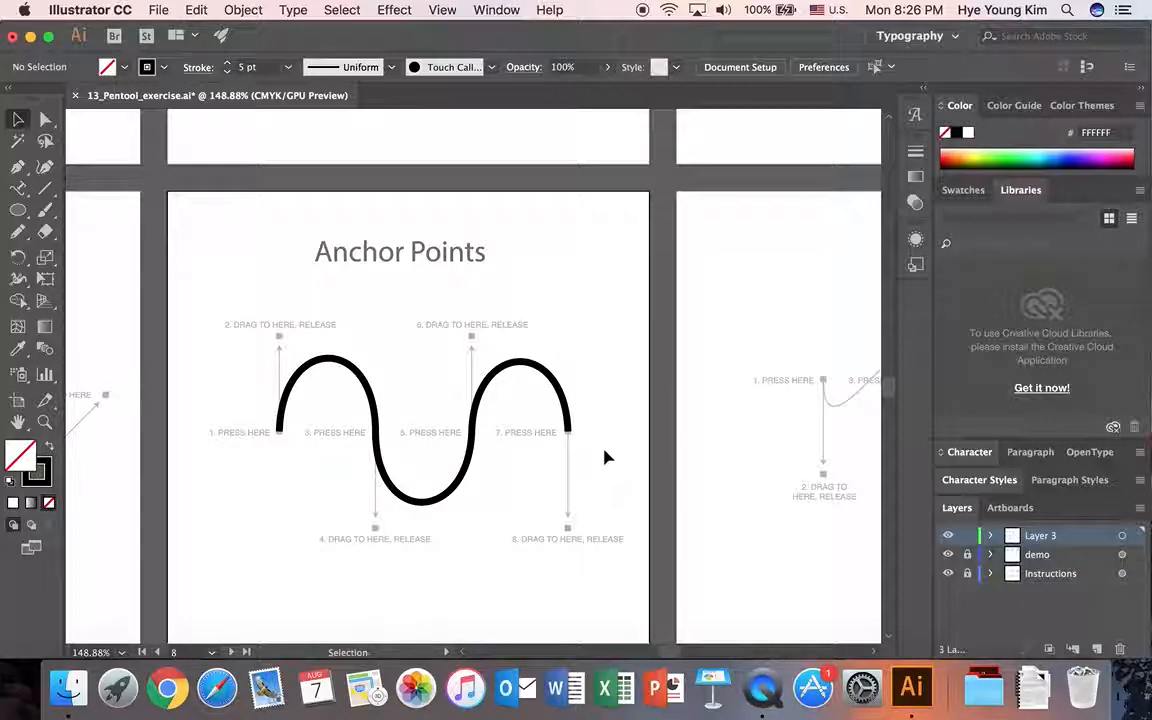
click(676, 652)
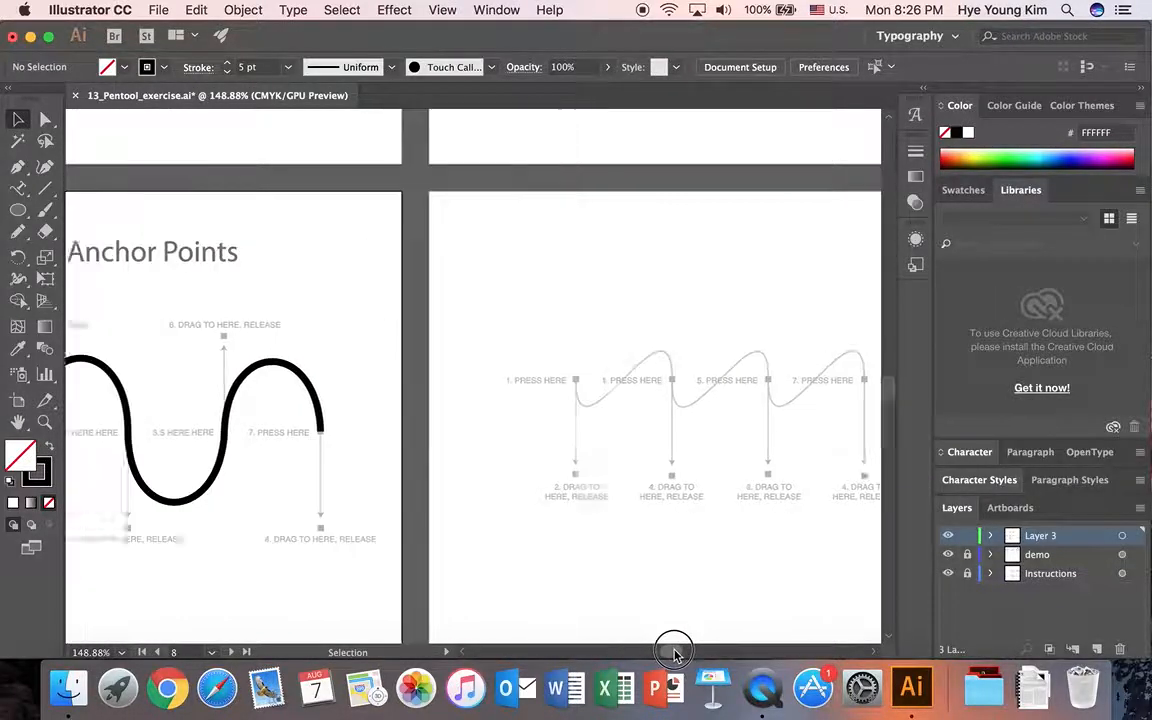
Trace the last artboard's slanted wave guide with four smooth Pen anchors, pulling every handle down to its marker, and deselect the path.
drag(678, 652, 676, 655)
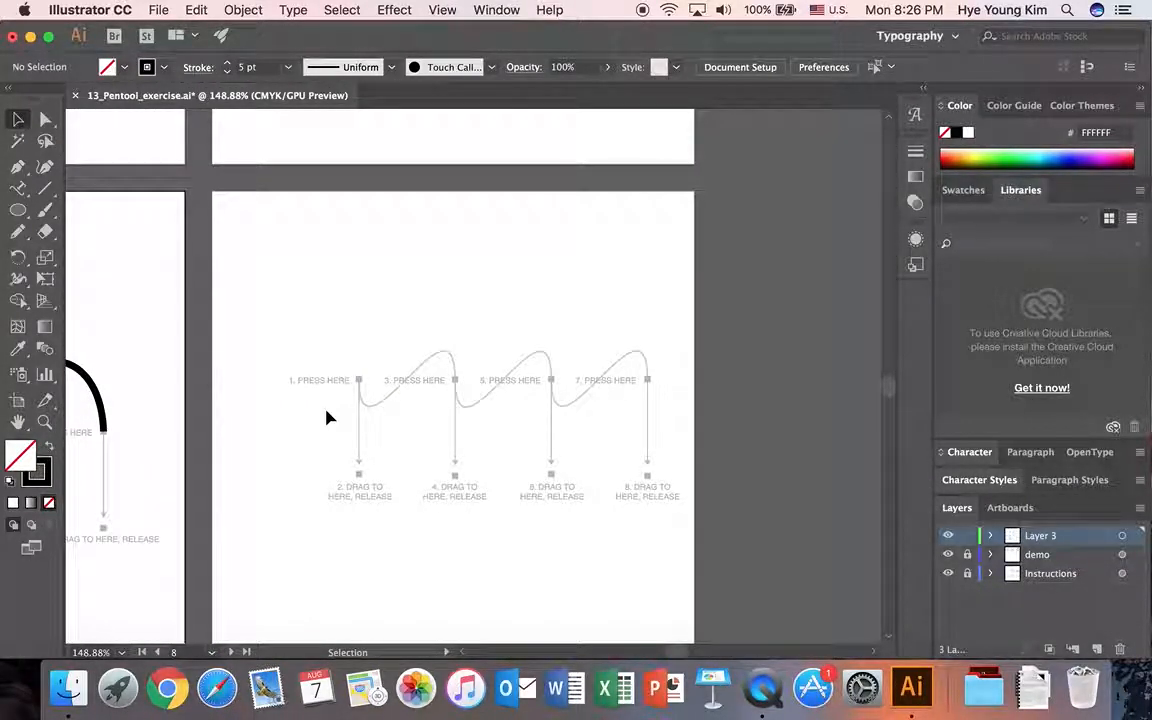
key(p)
drag(358, 380, 359, 476)
click(455, 382)
drag(455, 389, 456, 476)
click(550, 381)
drag(550, 383, 552, 476)
drag(646, 381, 647, 487)
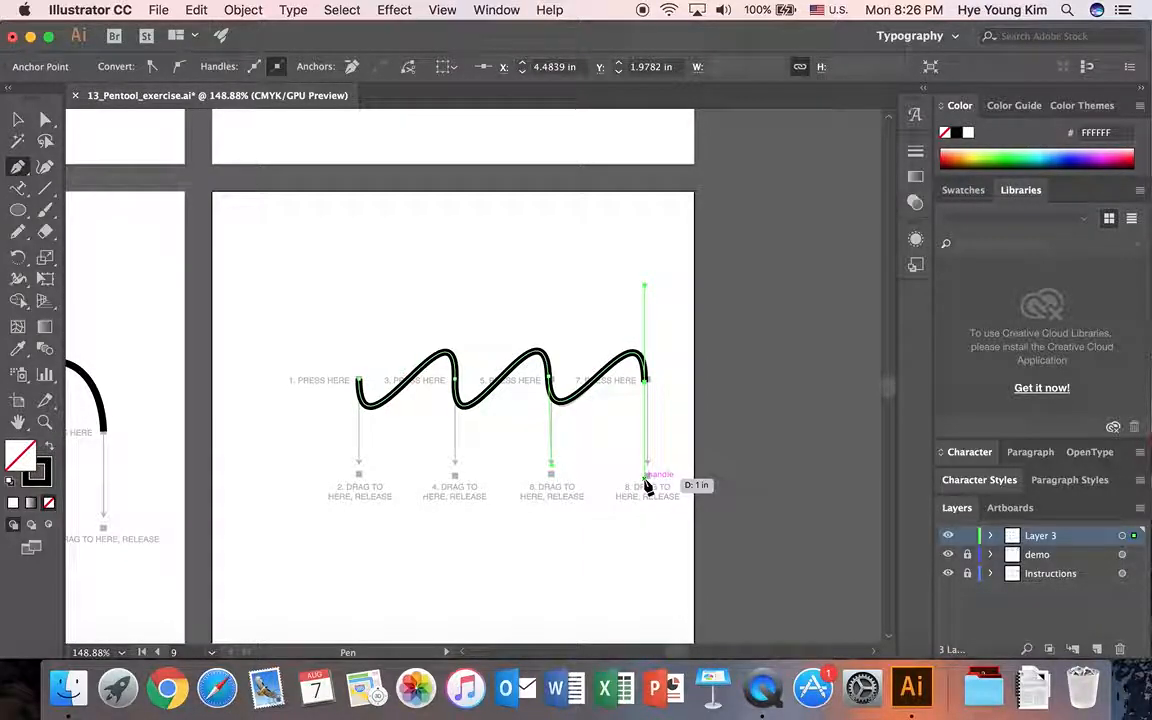
key(v)
click(603, 546)
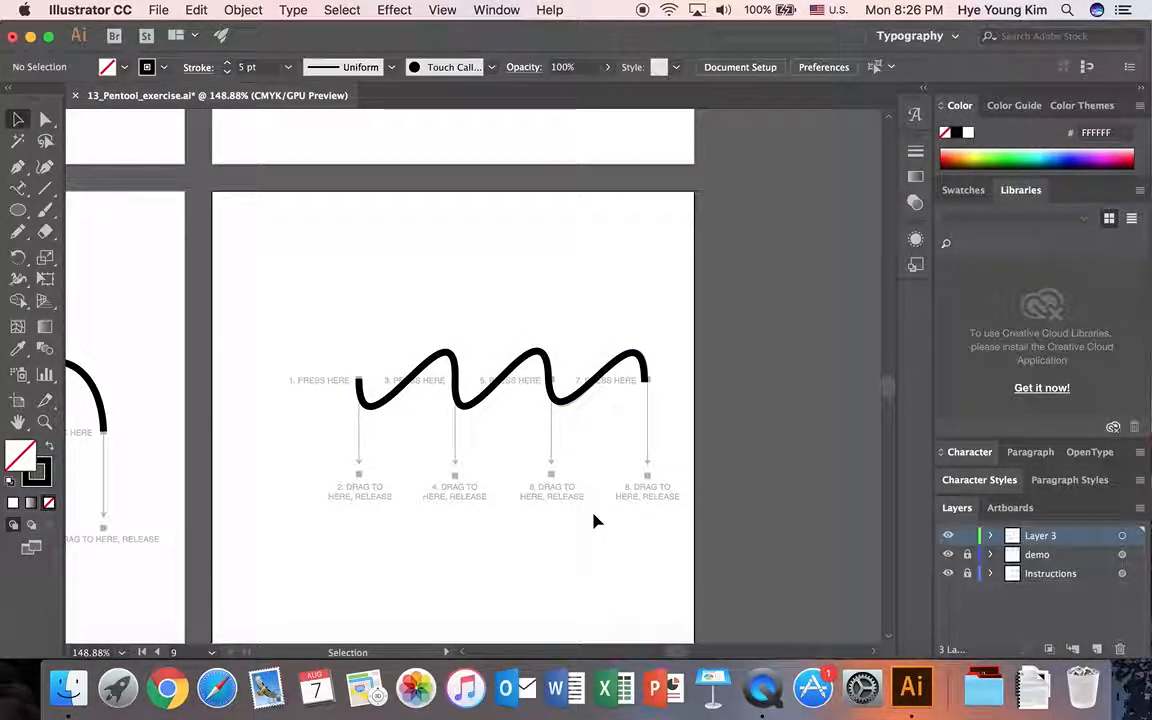
Fit all artboards in view and save the exercise as a separate Illustrator CC file with the author's first name appended to the file name.
key(super+0)
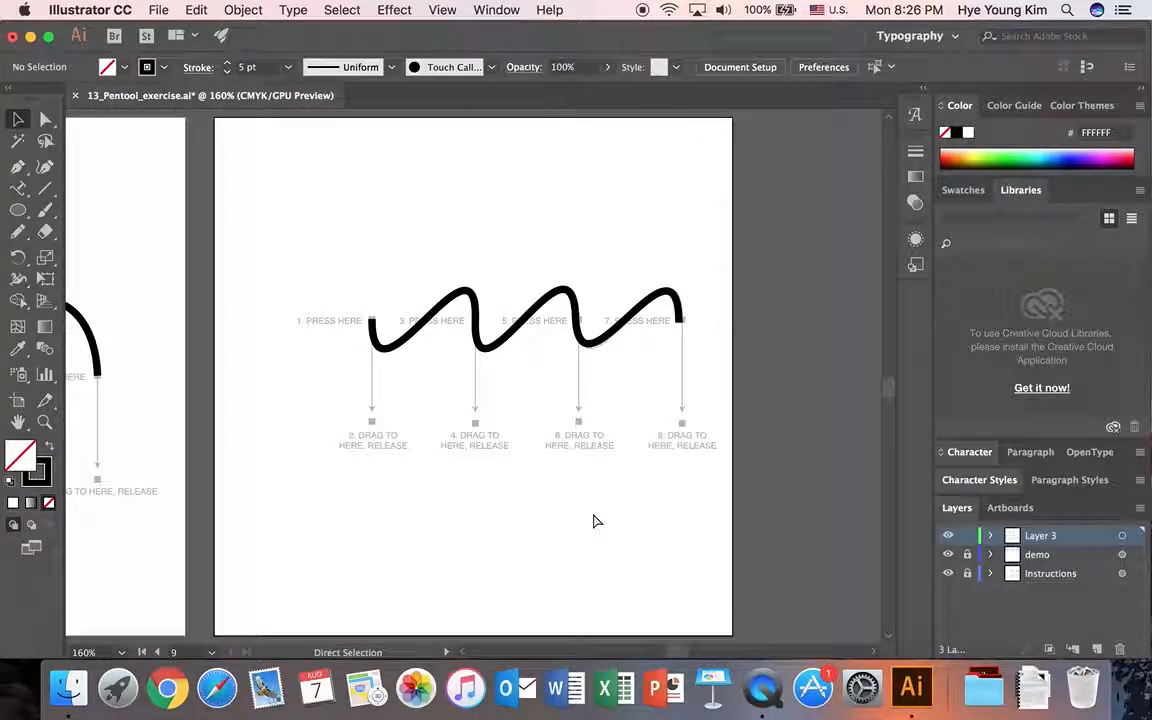
click(494, 9)
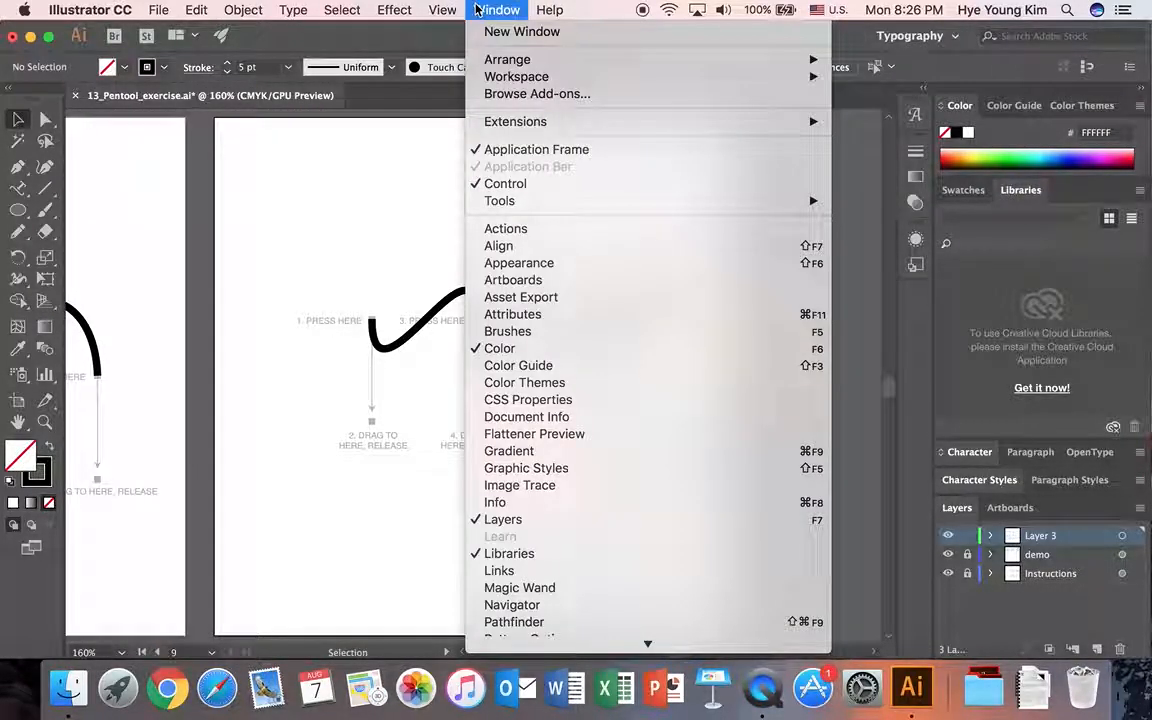
mouse_move(462, 8)
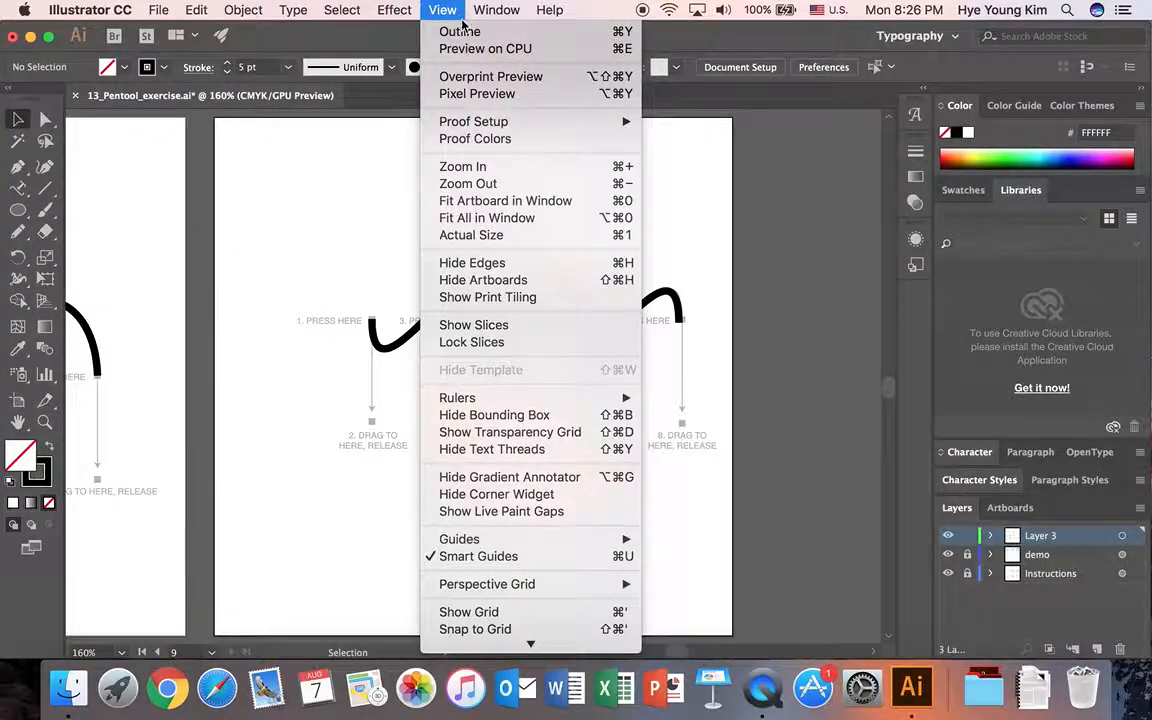
click(500, 217)
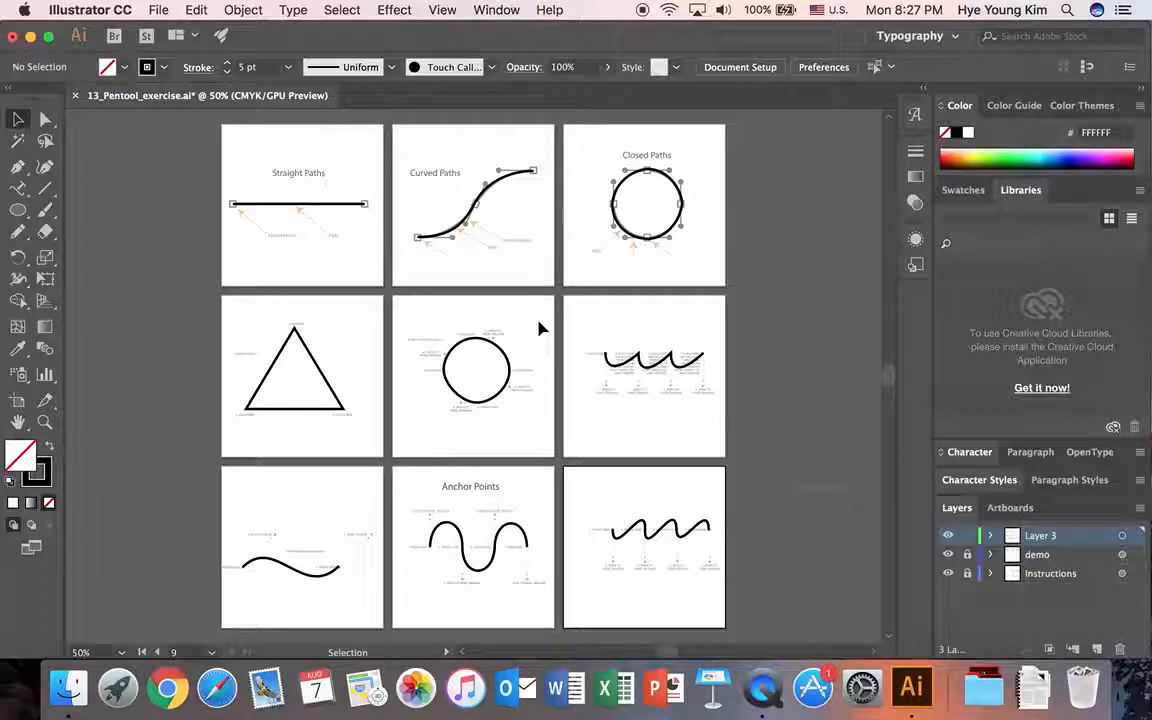
click(157, 8)
click(171, 161)
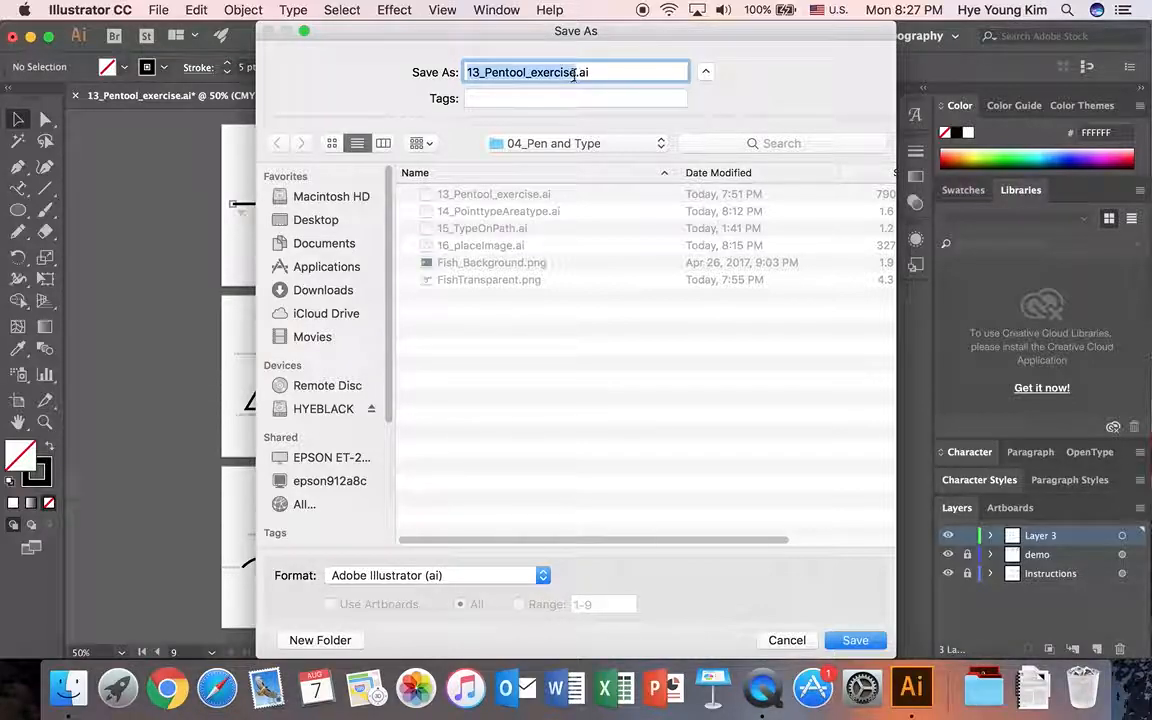
click(576, 74)
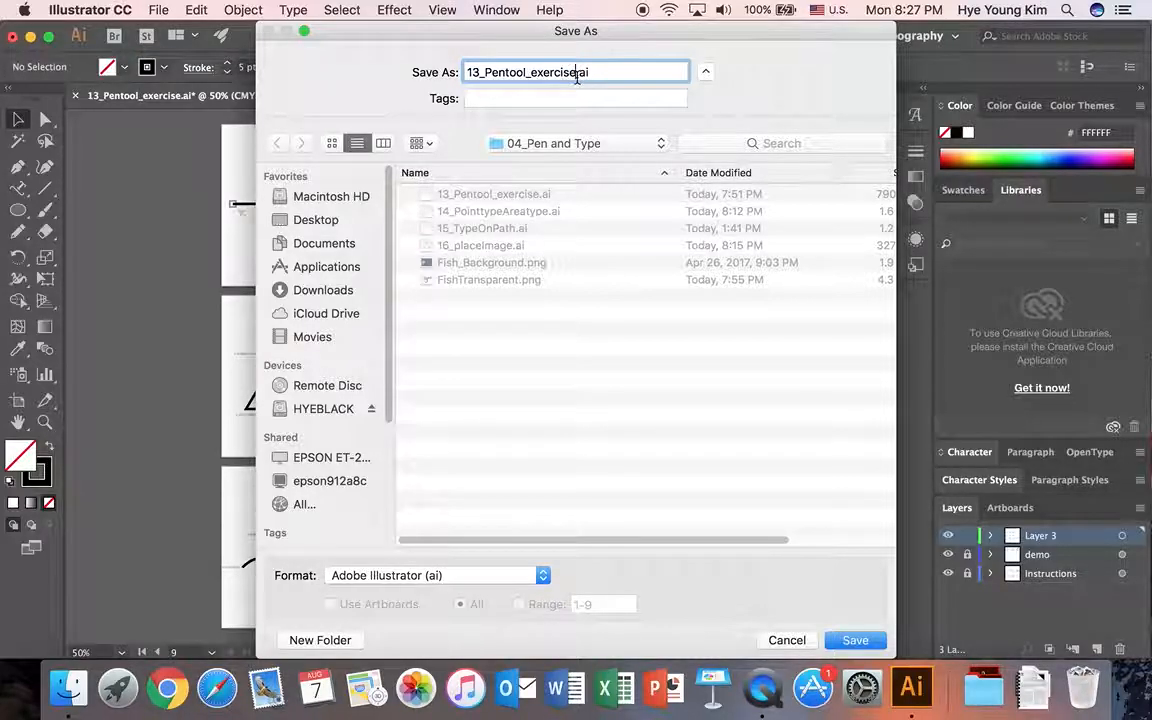
text(_Hye)
click(855, 640)
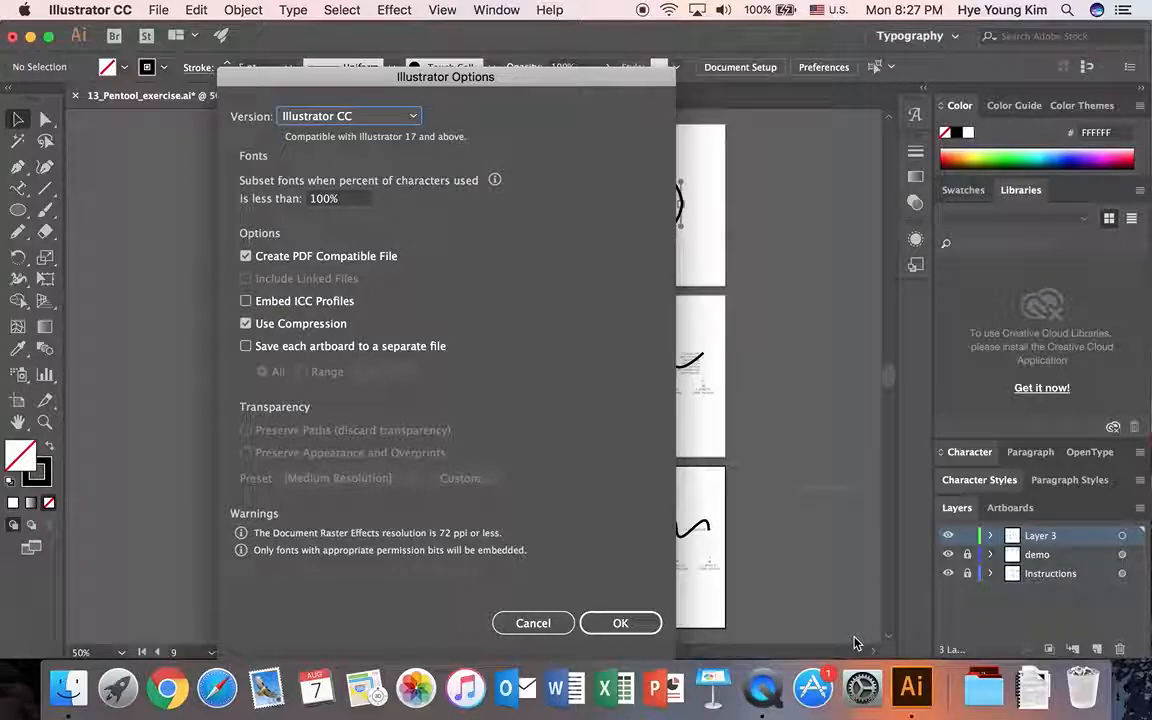
click(620, 624)
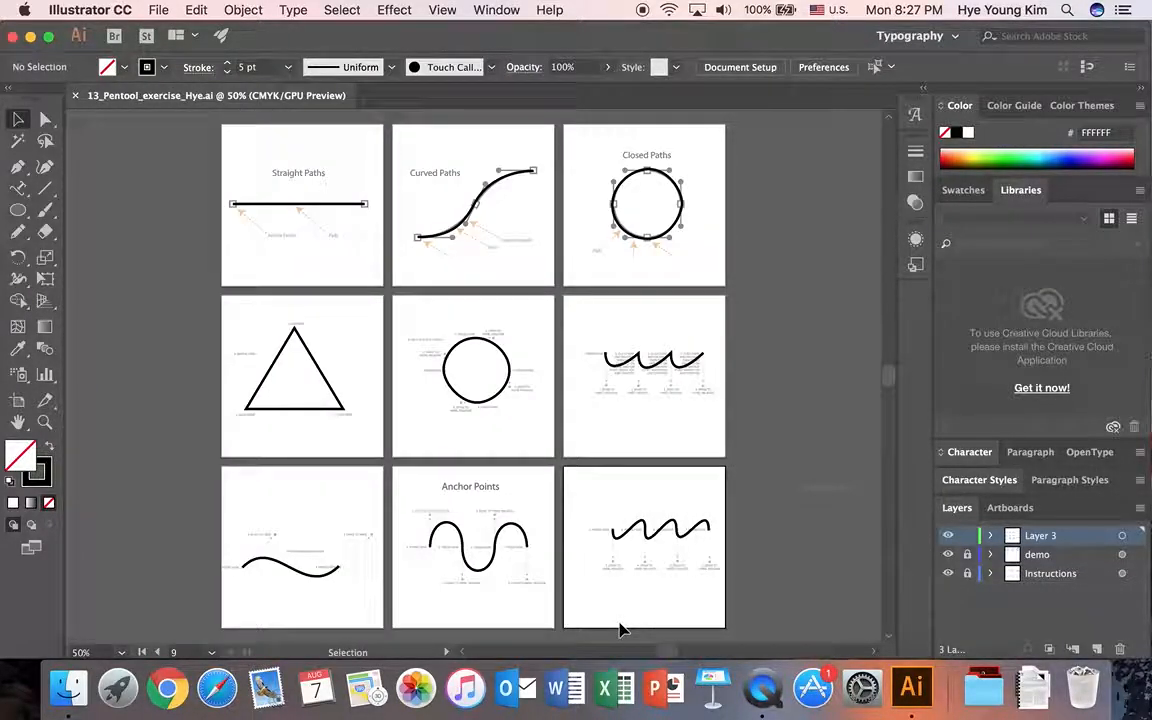
Close the finished Pen tool document and open 14_PointtypeAreatype.ai from the 04_Pen and Type folder.
click(76, 96)
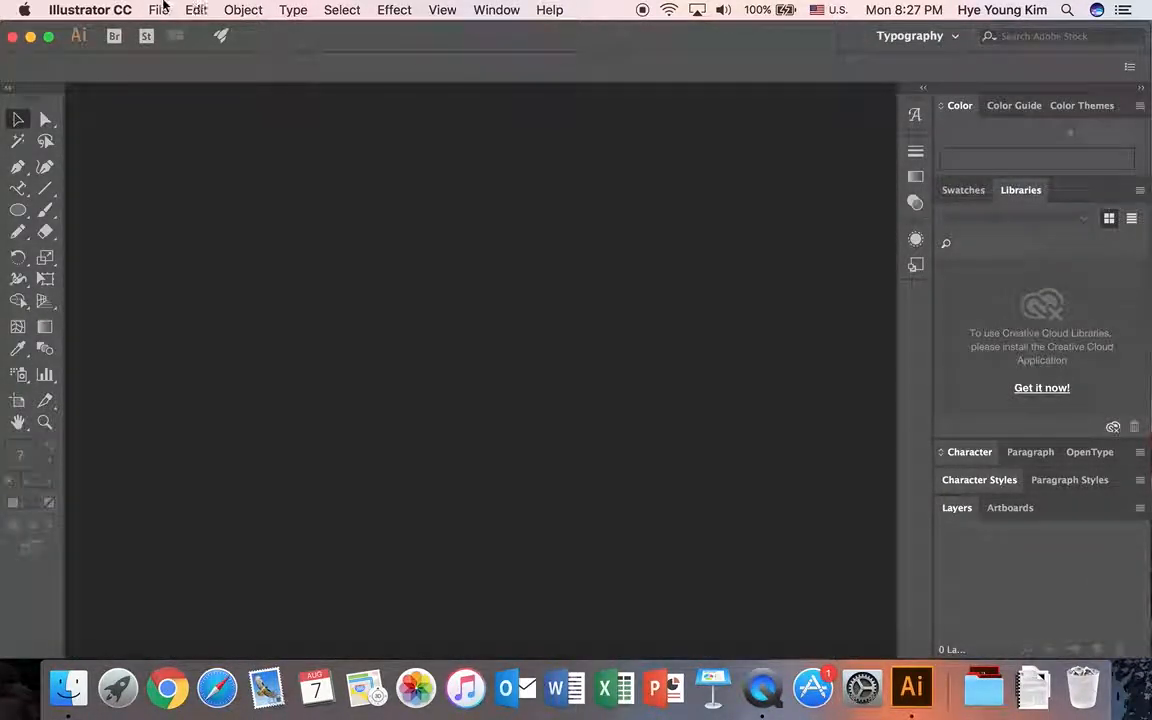
click(158, 10)
click(163, 67)
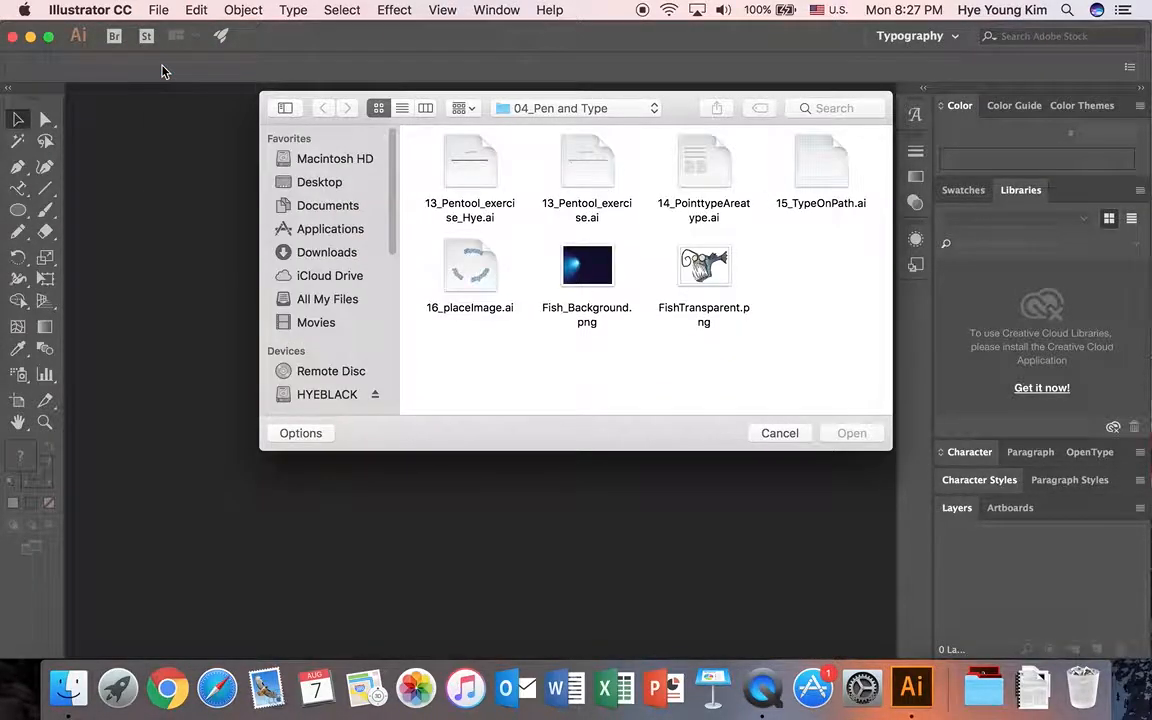
click(700, 166)
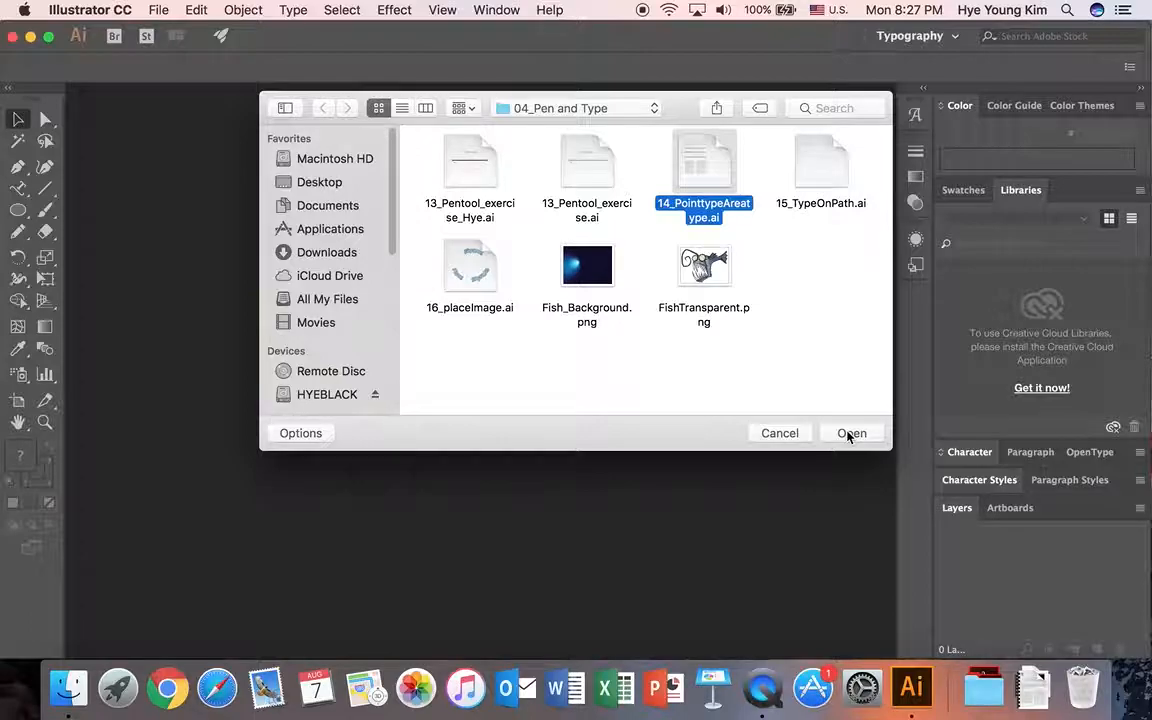
click(849, 433)
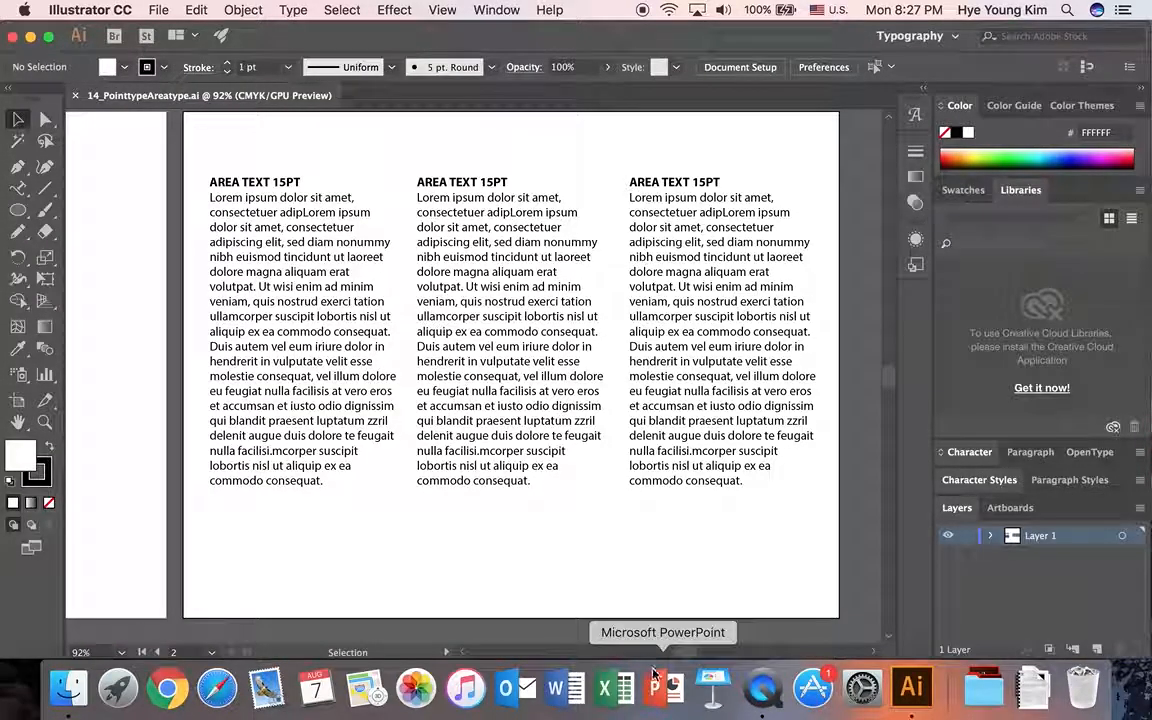
Show the artboard with the point text titles, activate the Type tool and reset the Typography workspace.
scroll(666, 648, left, 10)
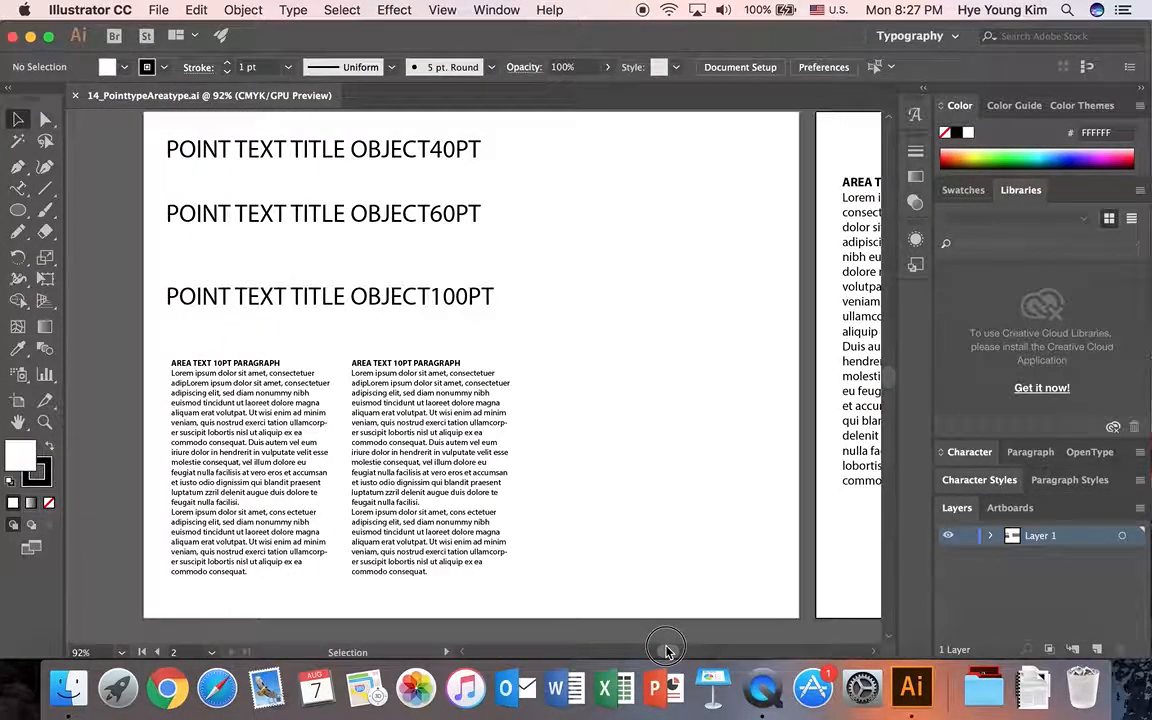
scroll(666, 650, right, 2)
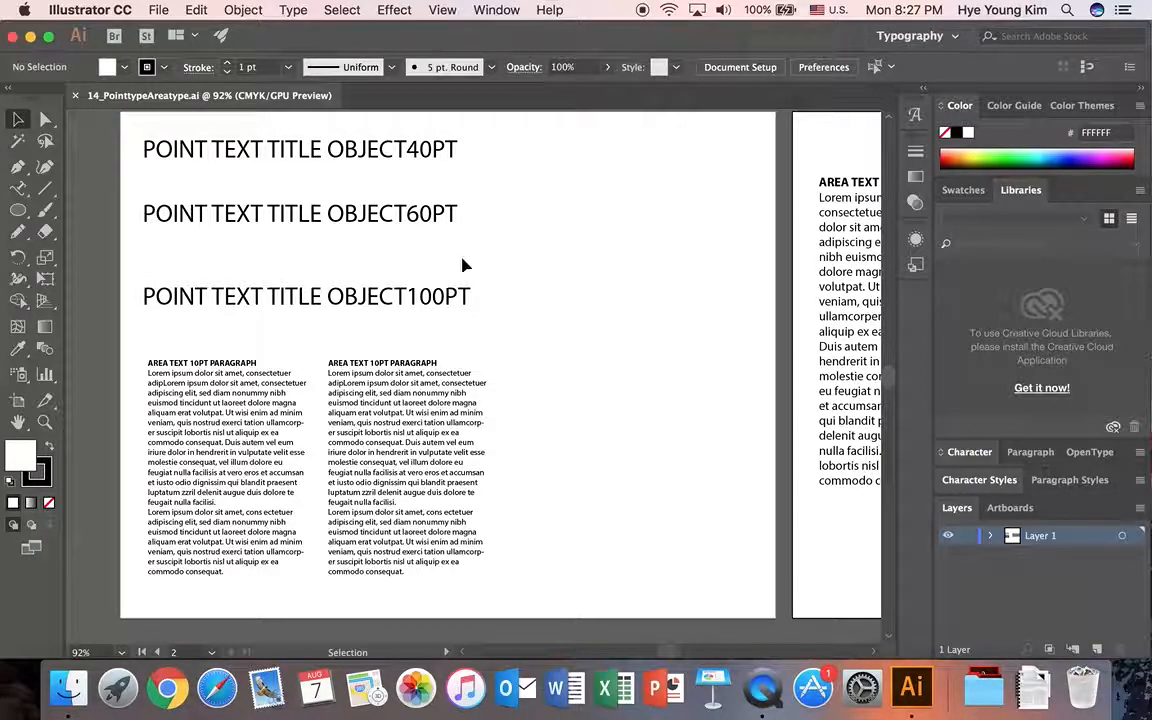
drag(17, 188, 77, 190)
click(953, 36)
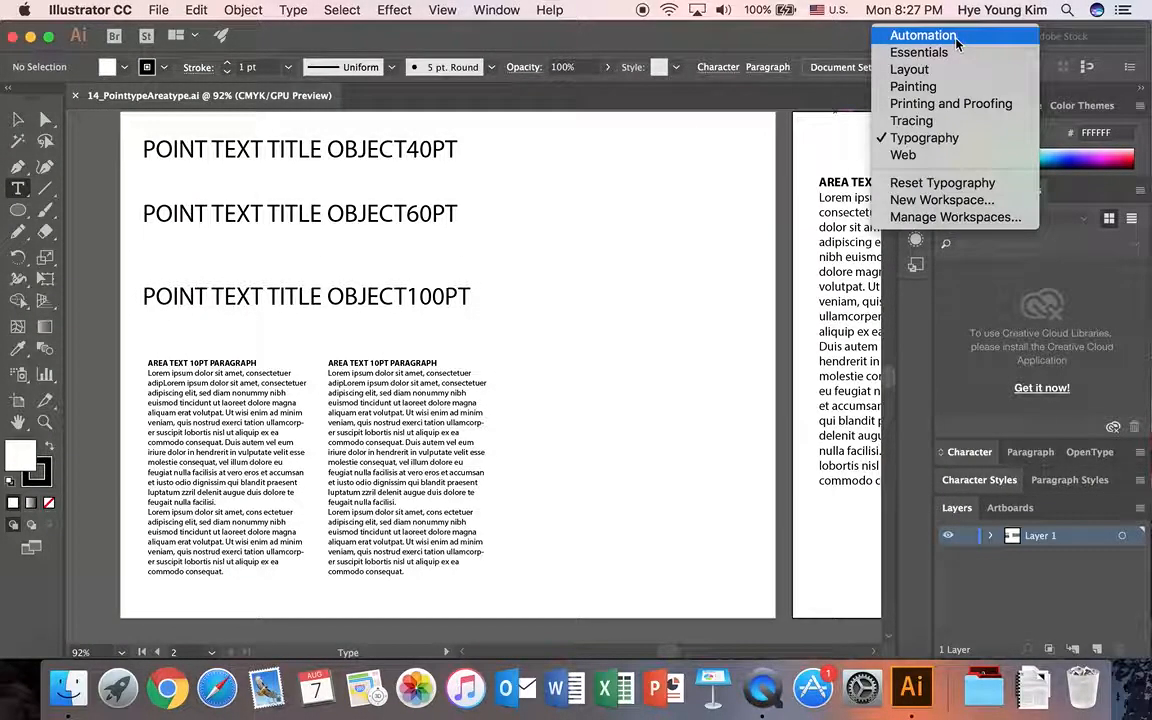
click(955, 186)
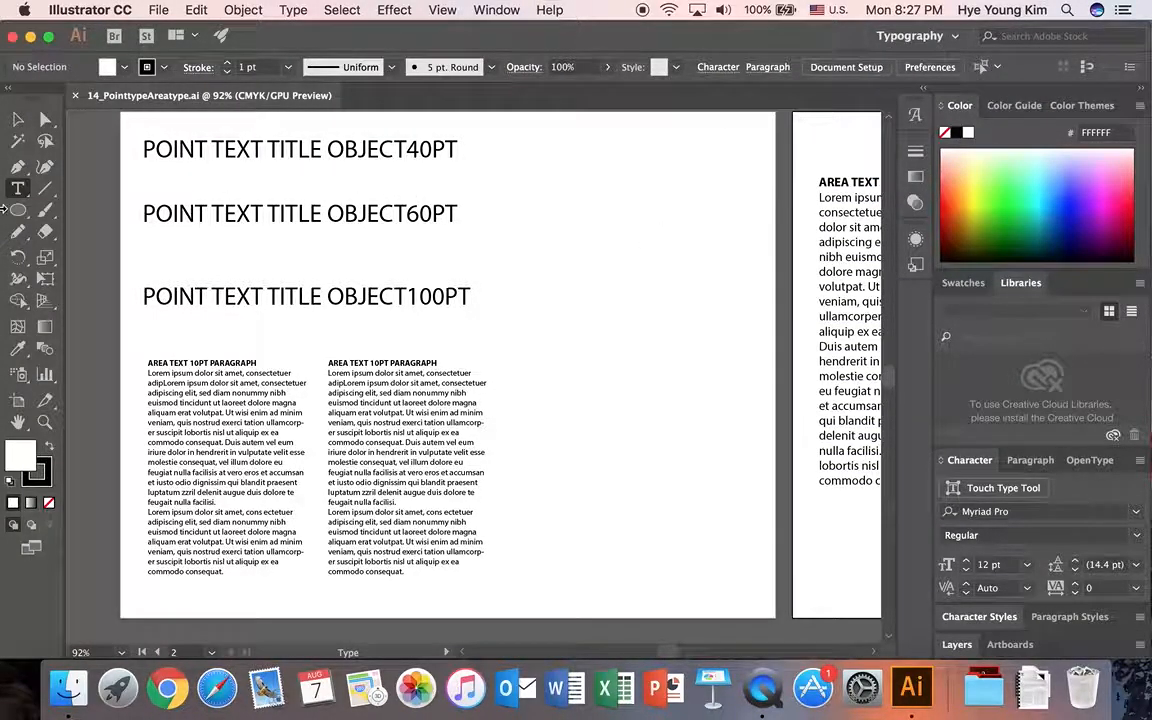
Add point text reading "Hello" in the empty area beside the 40PT title.
click(17, 190)
click(556, 172)
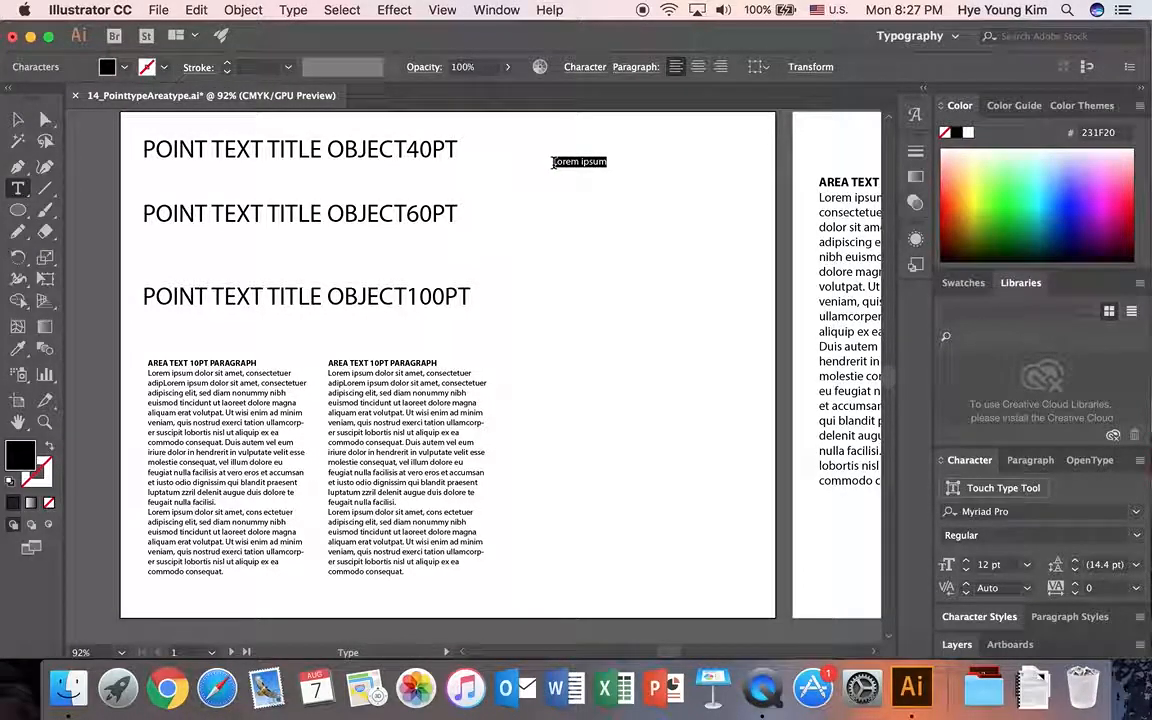
key(BackSpace)
text(Hello)
Set the font size of the "Hello" text to 30 pt.
drag(553, 162, 608, 163)
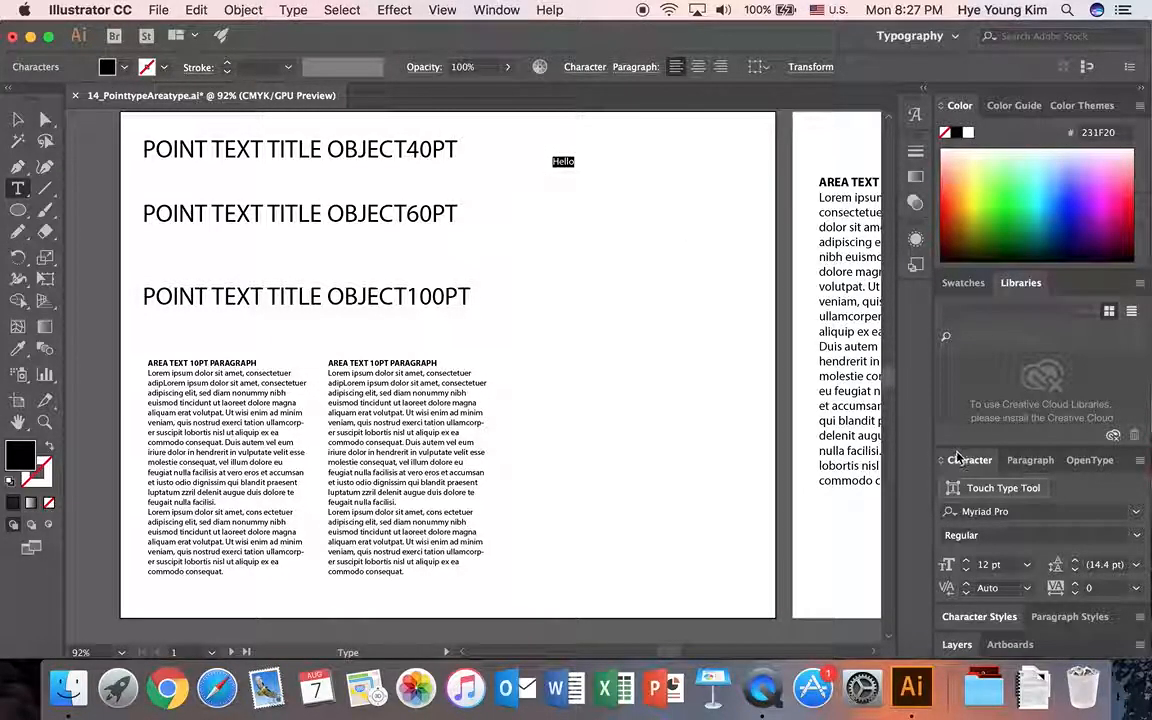
click(965, 561)
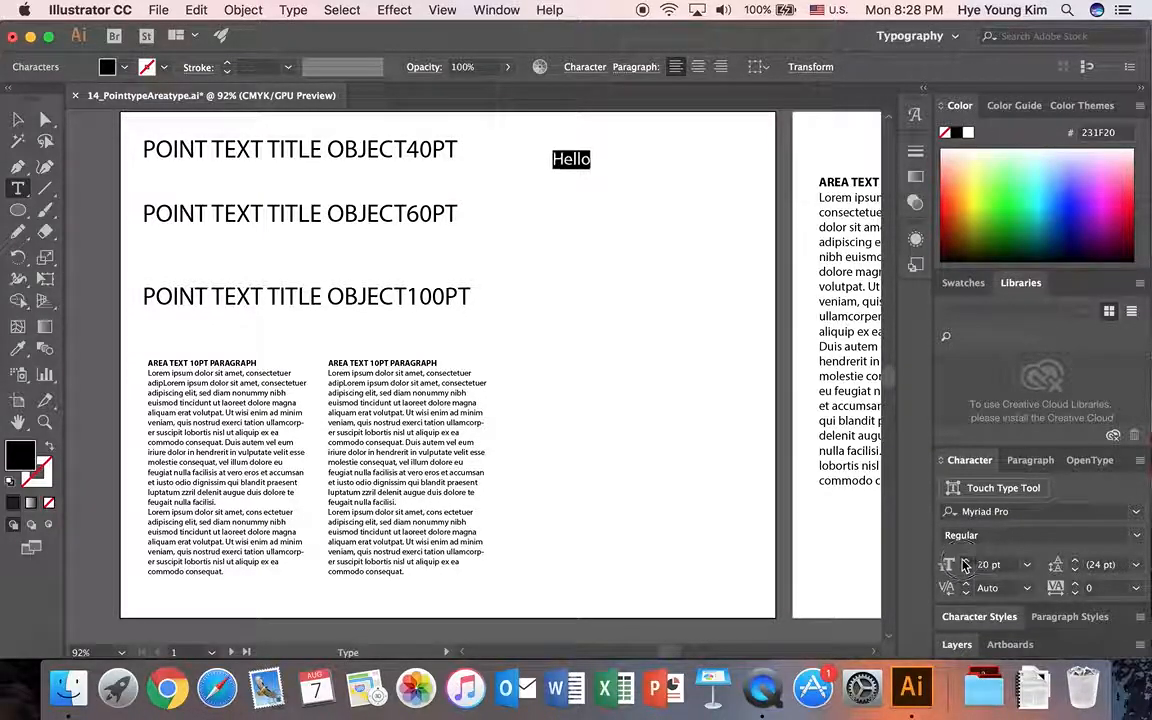
click(965, 561)
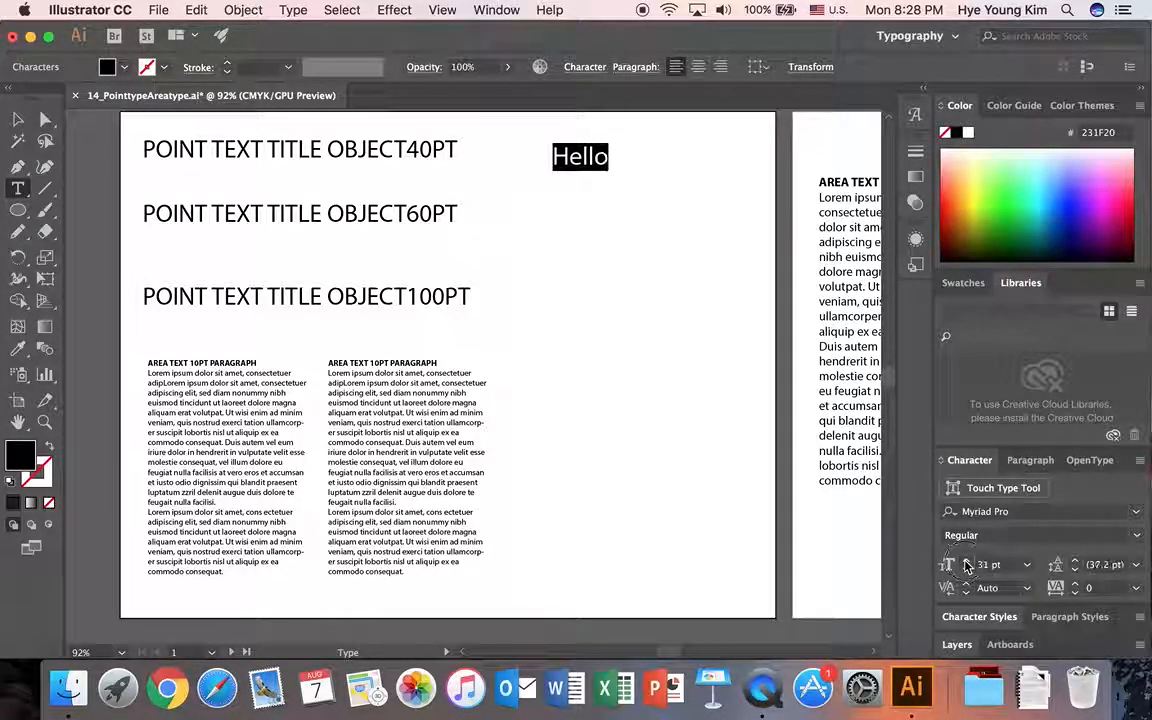
click(989, 564)
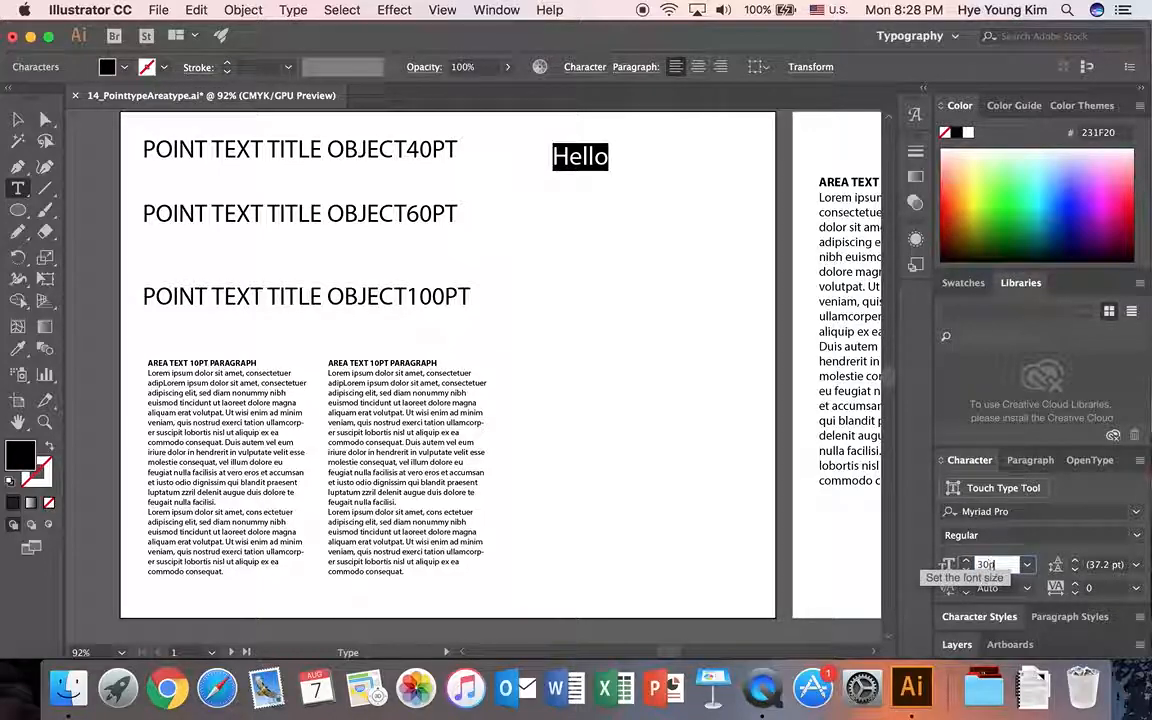
text(30)
key(Return)
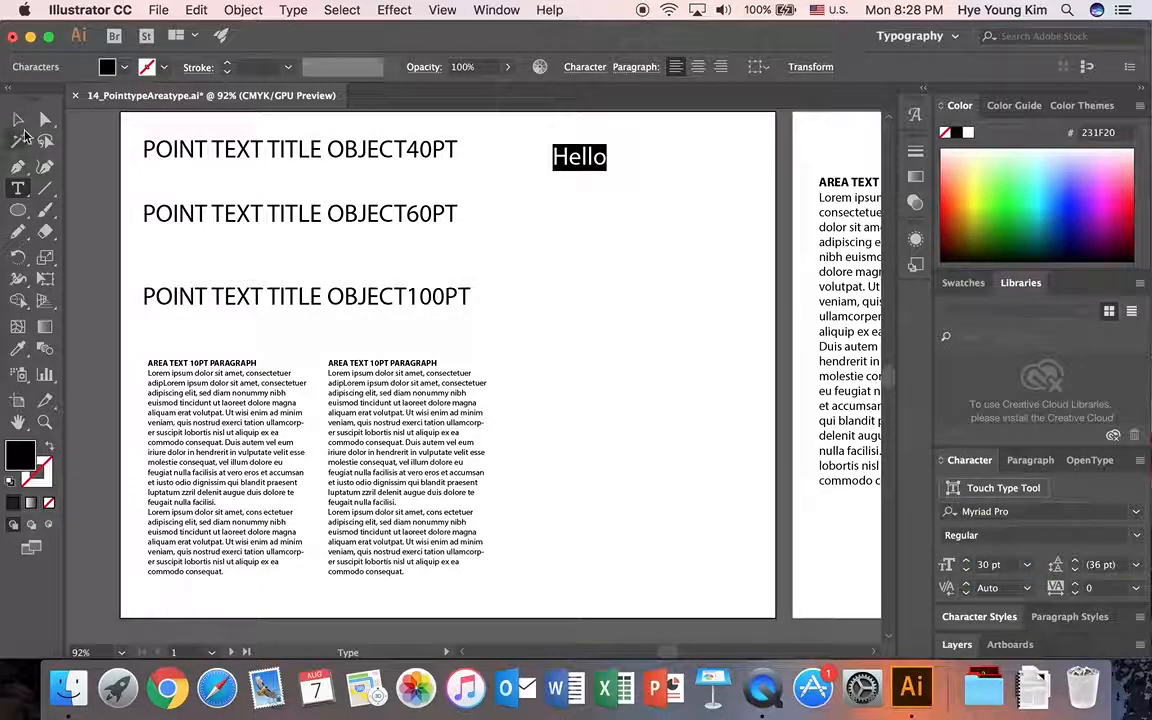
Enlarge the "Hello" text to 120 pt with its bounding box, reposition it near the artboard's upper edge and rotate it slightly counter-clockwise.
click(15, 121)
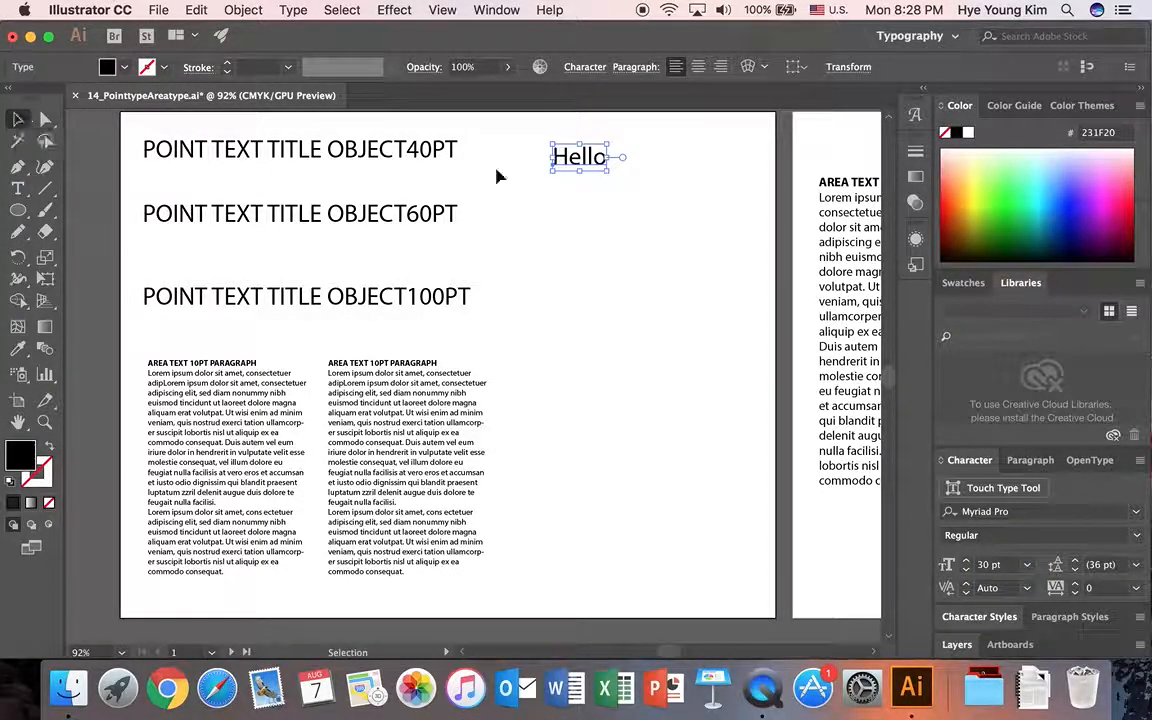
click(586, 175)
drag(562, 156, 735, 312)
drag(710, 207, 701, 198)
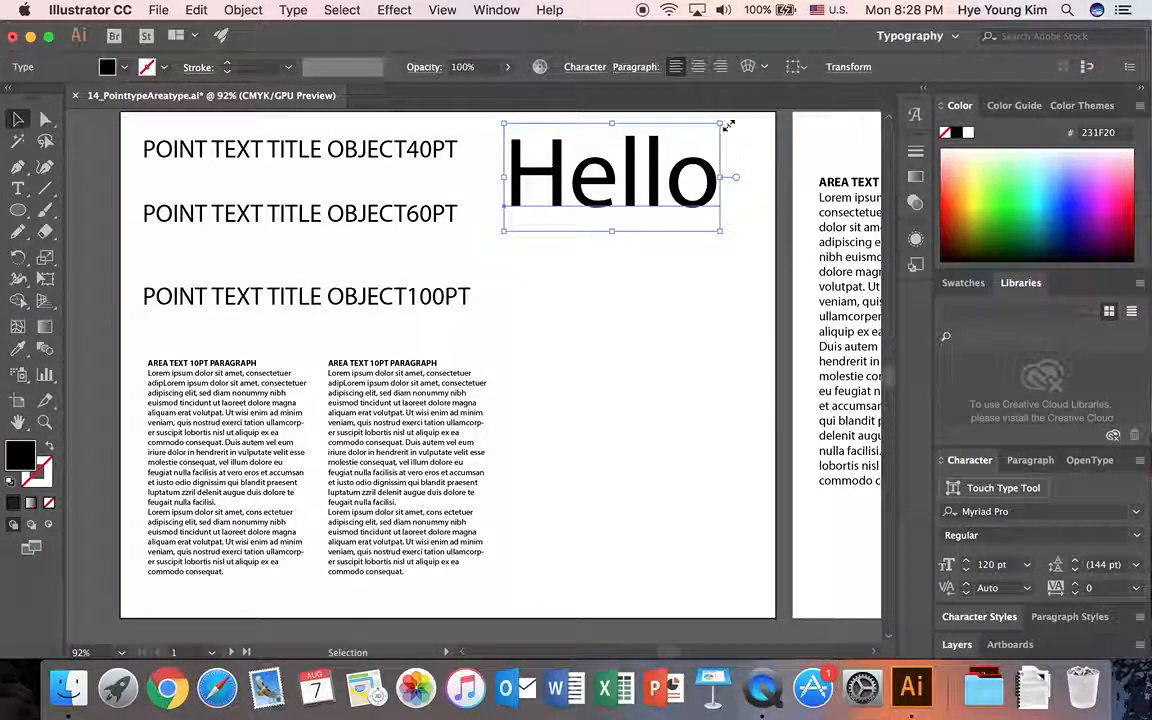
drag(733, 121, 704, 108)
drag(731, 362, 740, 469)
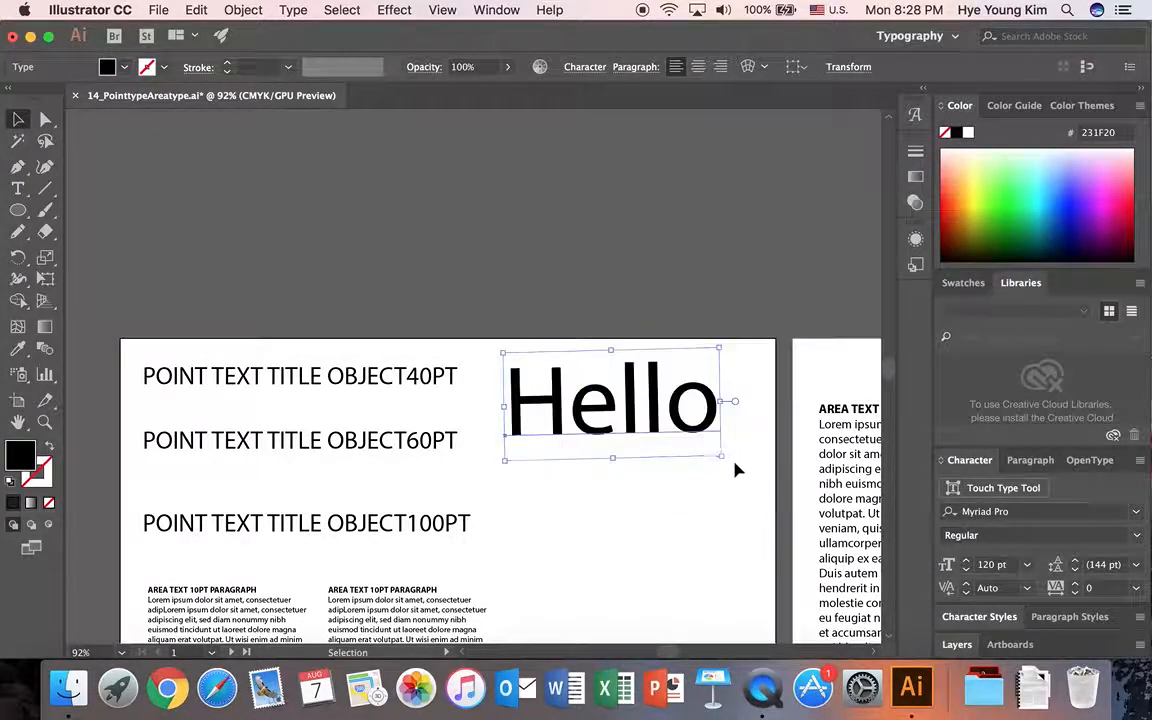
Flatten and shrink the "Hello" text to 78.85 pt with its bounding box, keeping it near the artboard's upper right corner.
scroll(655, 305, down, 2)
scroll(655, 305, down, 2)
drag(607, 240, 617, 265)
drag(612, 349, 612, 328)
drag(728, 291, 683, 277)
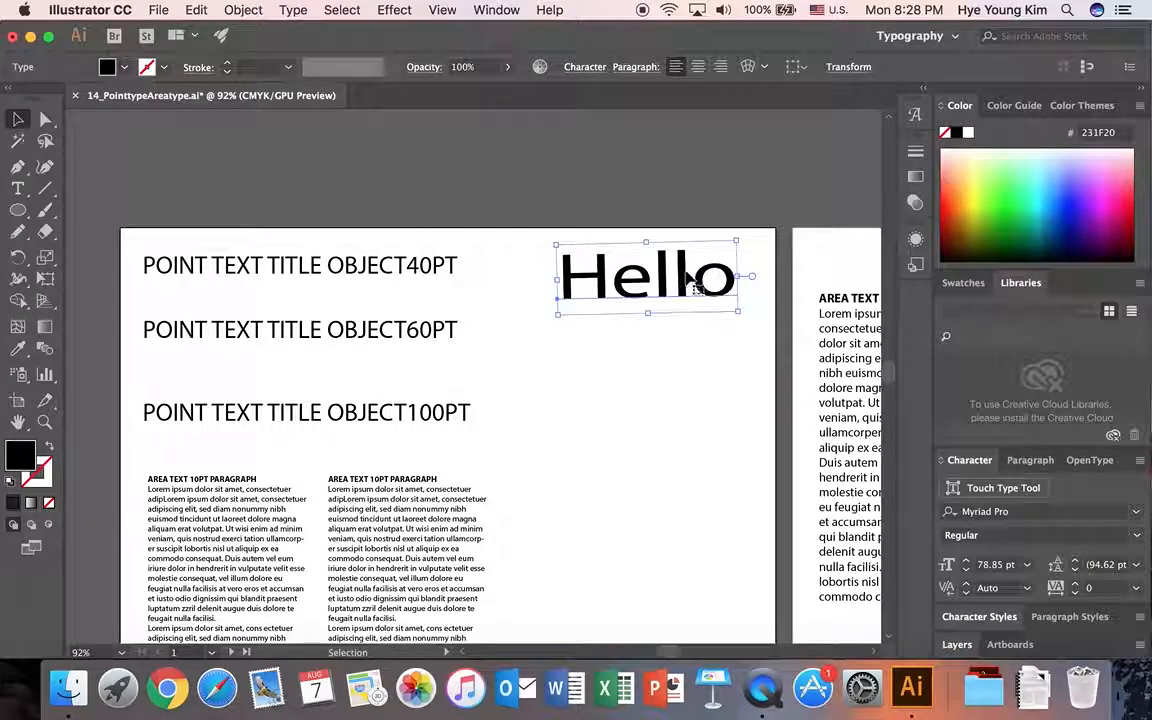
Rotate the "Hello" text until its baseline is level.
drag(747, 313, 733, 368)
drag(745, 313, 746, 262)
scroll(760, 250, down, 2)
scroll(763, 244, down, 2)
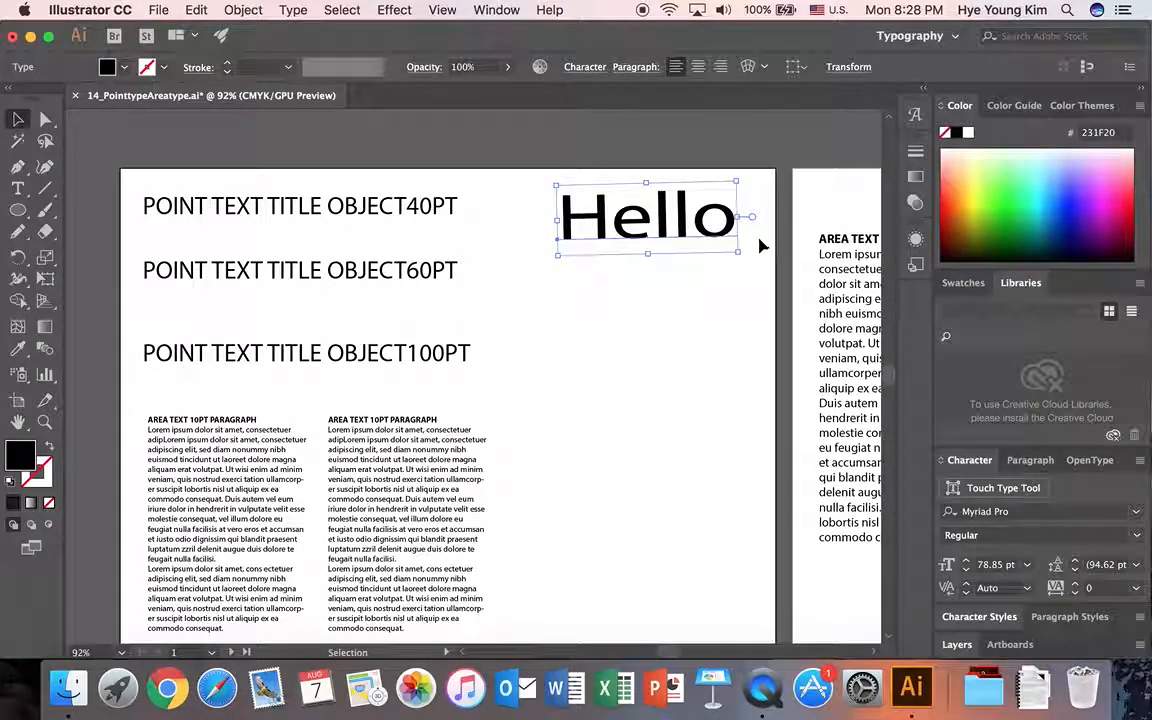
drag(748, 255, 748, 256)
mouse_move(745, 253)
mouse_down()
mouse_move(713, 235)
mouse_move(740, 261)
mouse_up()
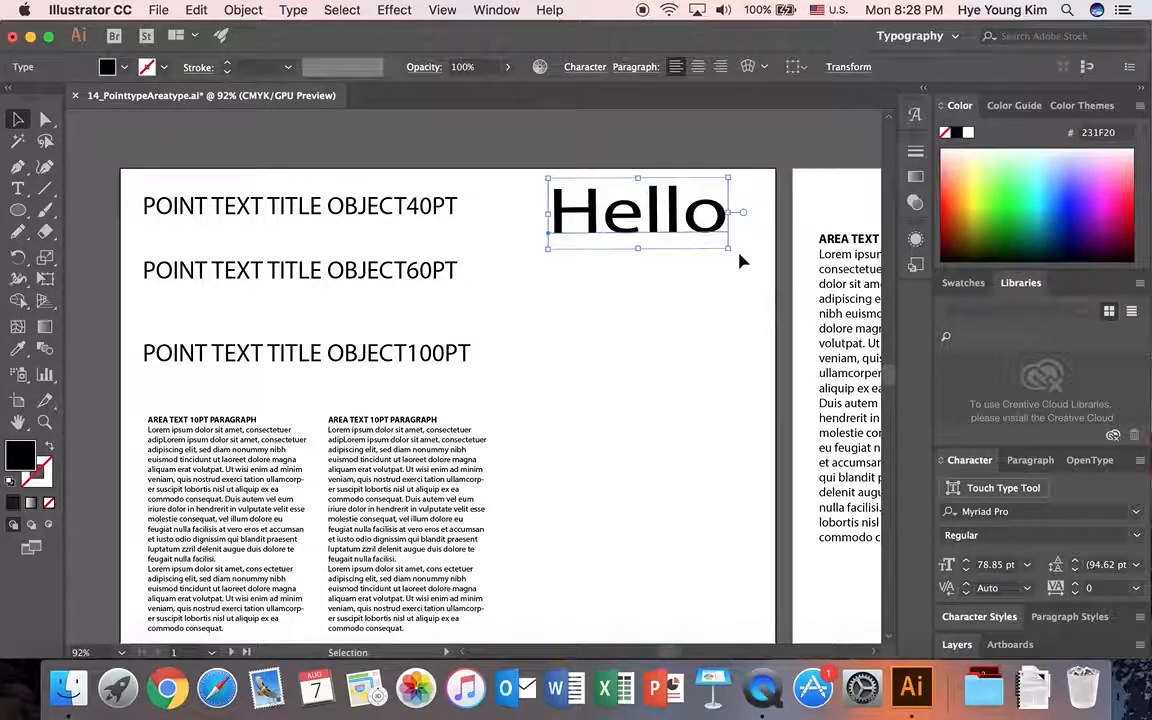
Set the font size of the POINT TEXT TITLE OBJECT40PT title to 40 pt.
click(335, 213)
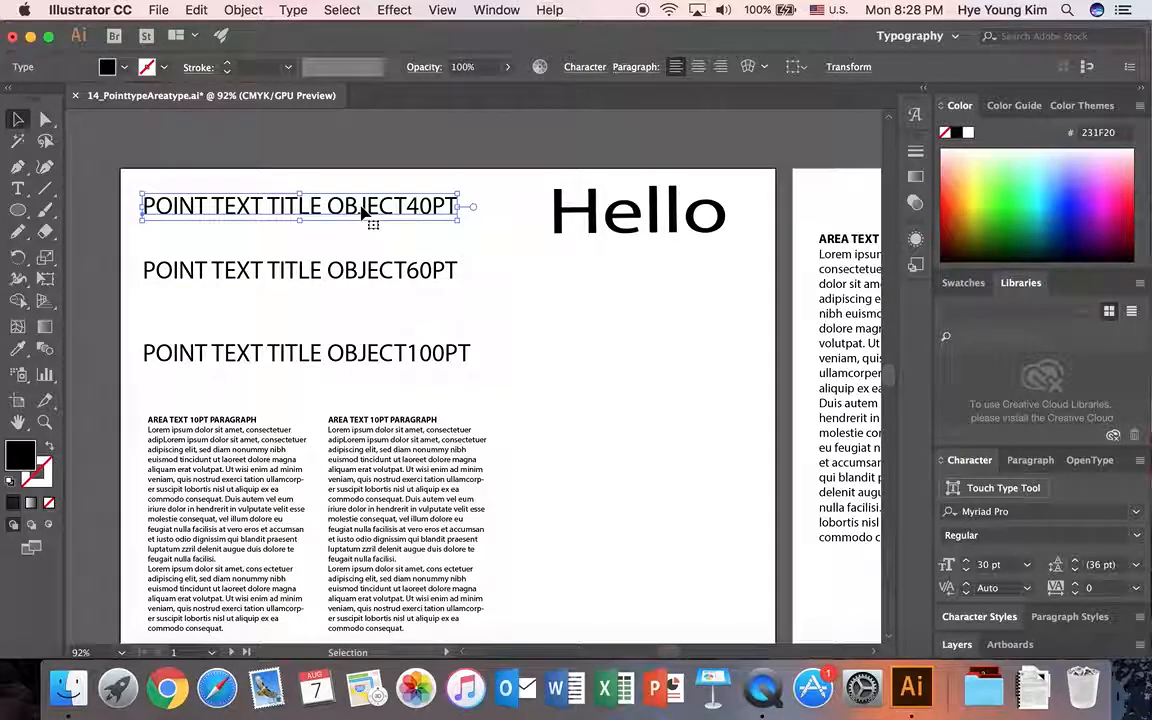
click(452, 248)
click(384, 208)
click(989, 564)
text(40)
key(Return)
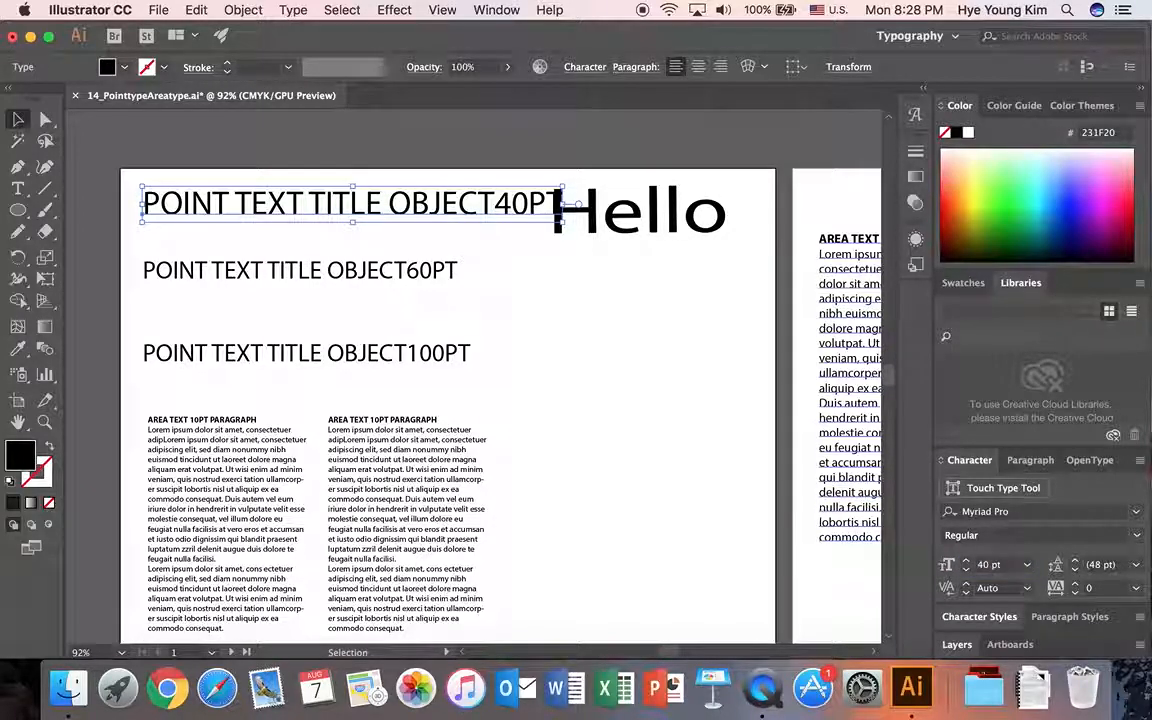
Enlarge the POINT TEXT TITLE OBJECT60PT title with its bounding box and set its font size to 60 pt.
click(430, 278)
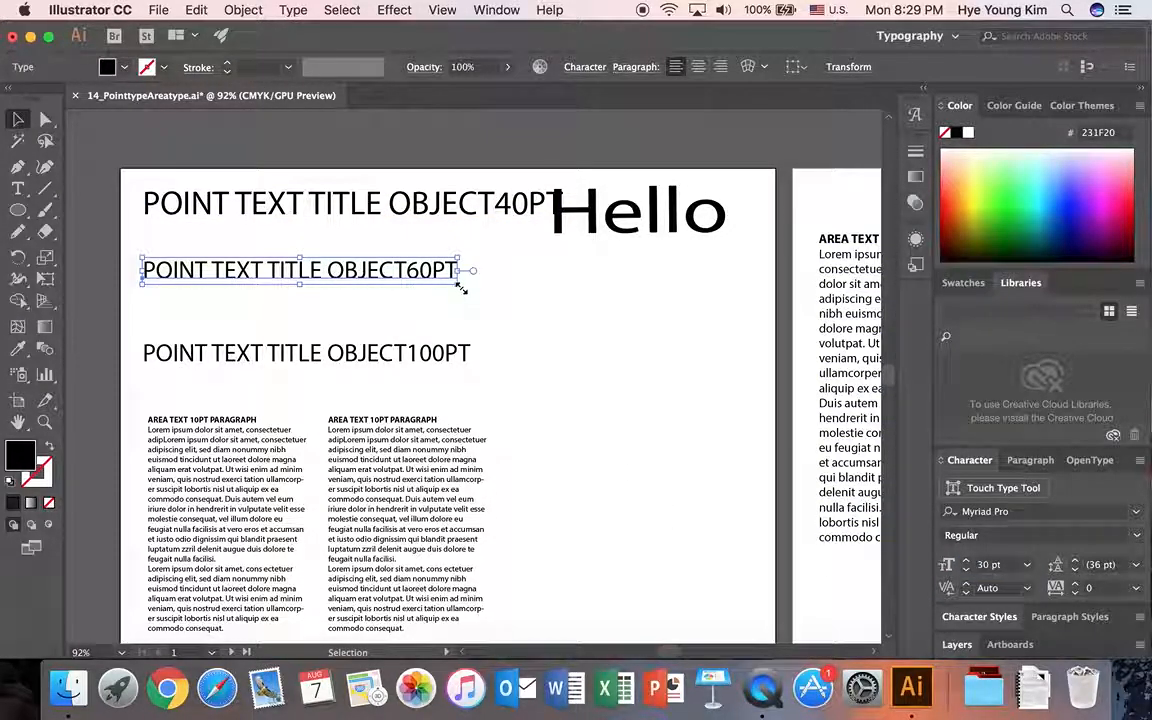
drag(459, 287, 690, 362)
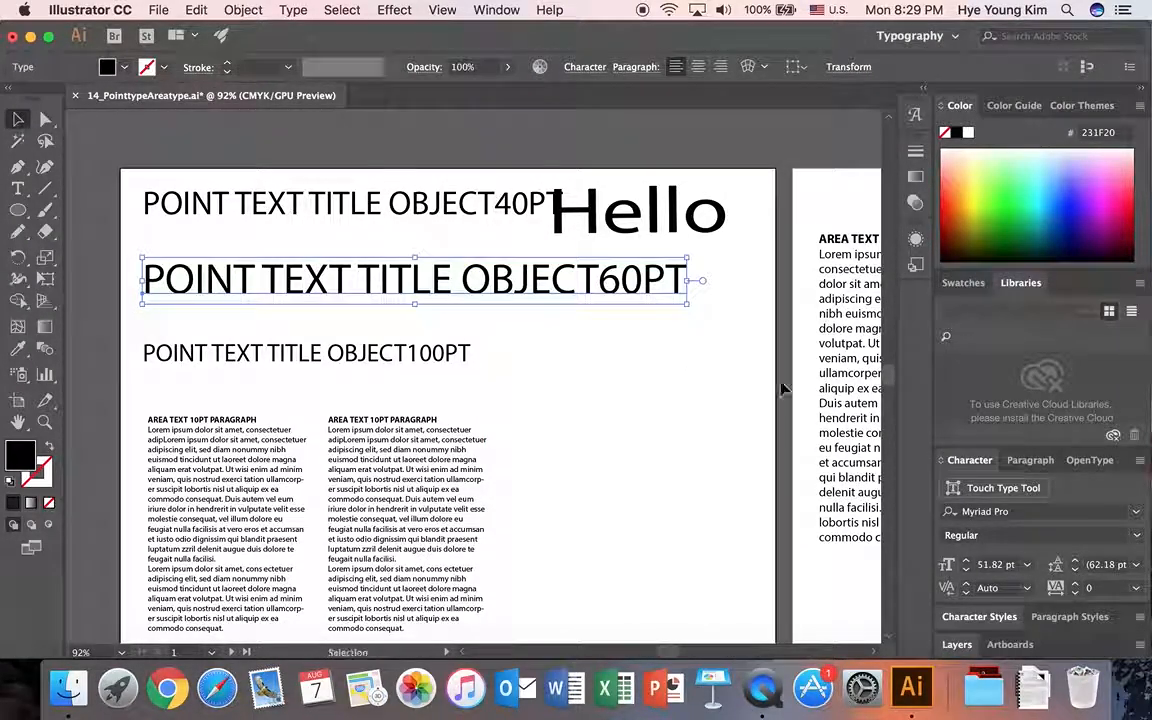
click(1010, 564)
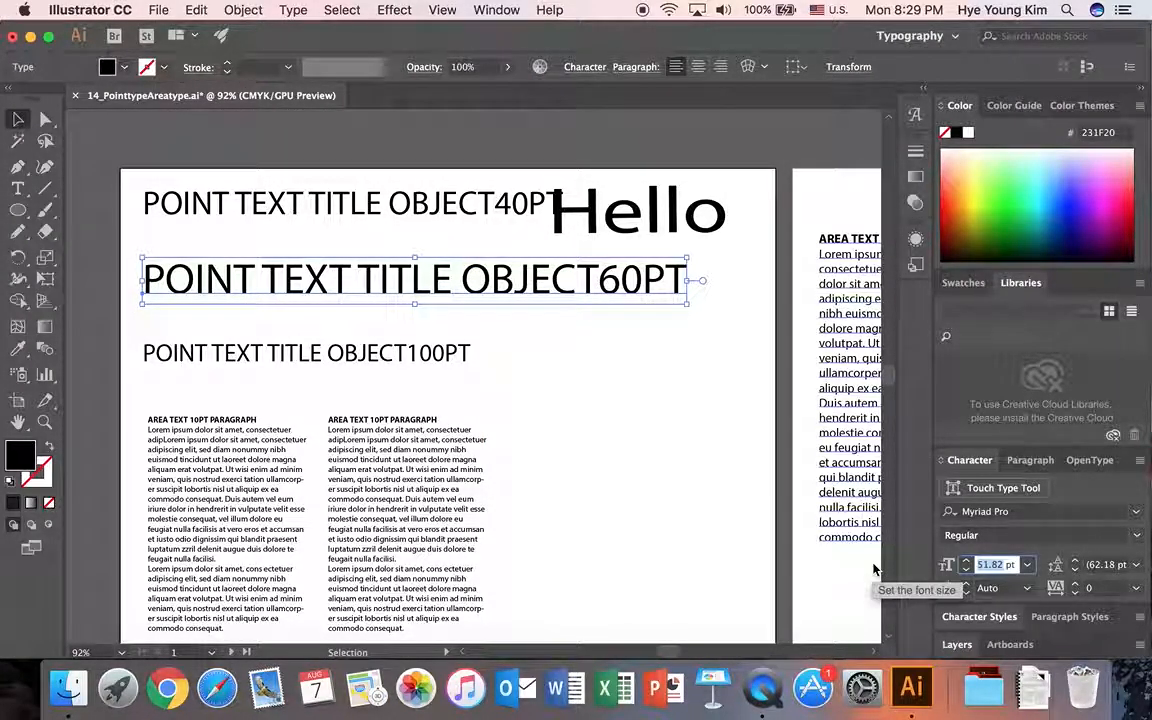
text(60)
key(Return)
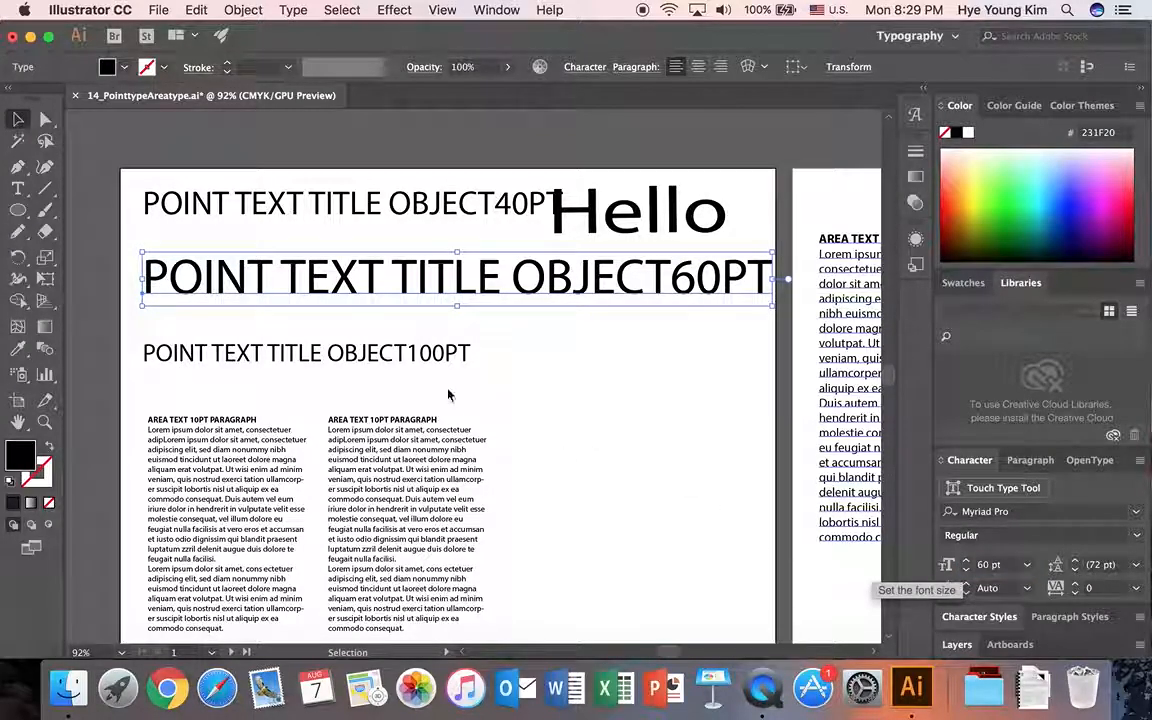
Set the font size of the POINT TEXT TITLE OBJECT100PT title to 100 pt.
click(430, 352)
double_click(988, 565)
text(10)
key(Return)
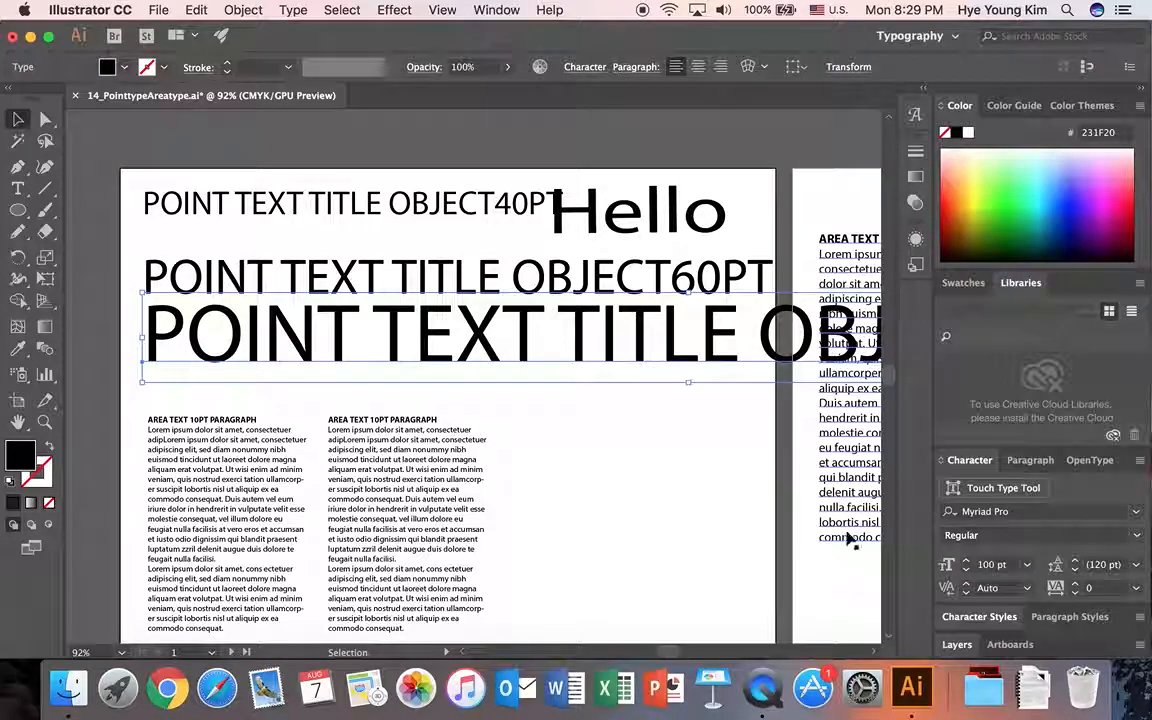
Reposition the 40PT, 60PT and 100PT titles so they stack without overlapping one another above the paragraph columns.
drag(490, 350, 482, 362)
click(339, 282)
click(350, 210)
drag(400, 200, 450, 213)
drag(431, 282, 429, 266)
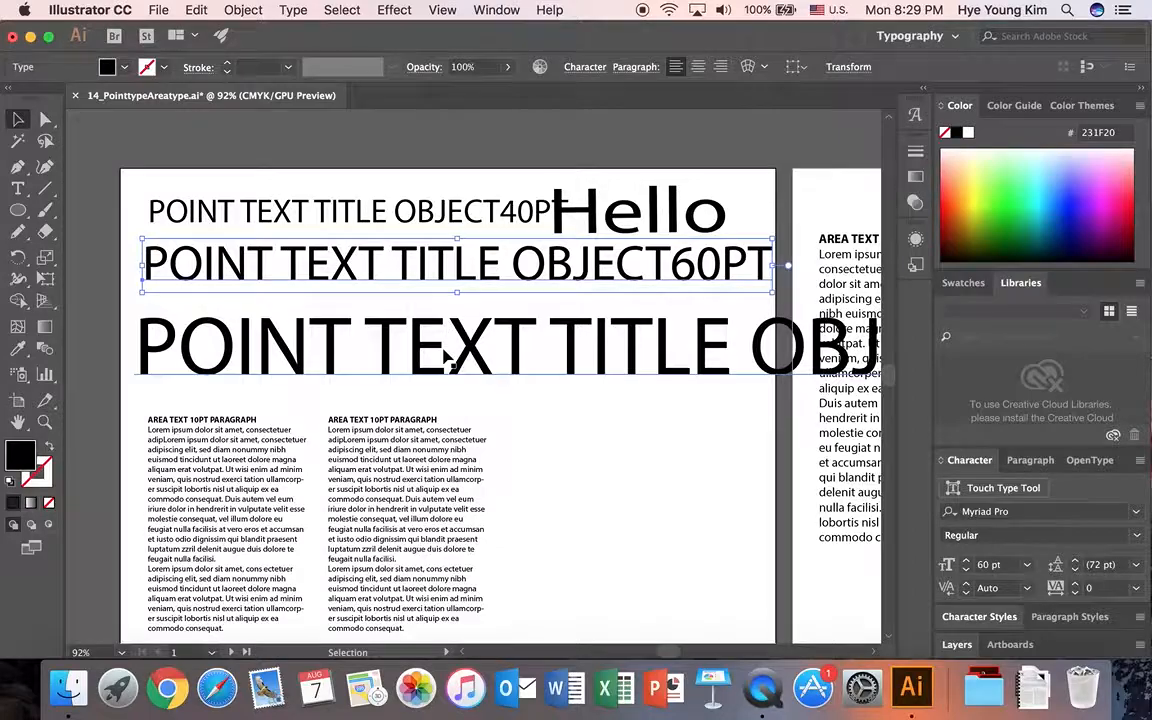
drag(447, 357, 449, 346)
Create an area type frame in the empty space beside the second paragraph column and set its text to 12 pt.
scroll(632, 461, down, 1)
scroll(632, 468, down, 1)
click(240, 437)
click(432, 456)
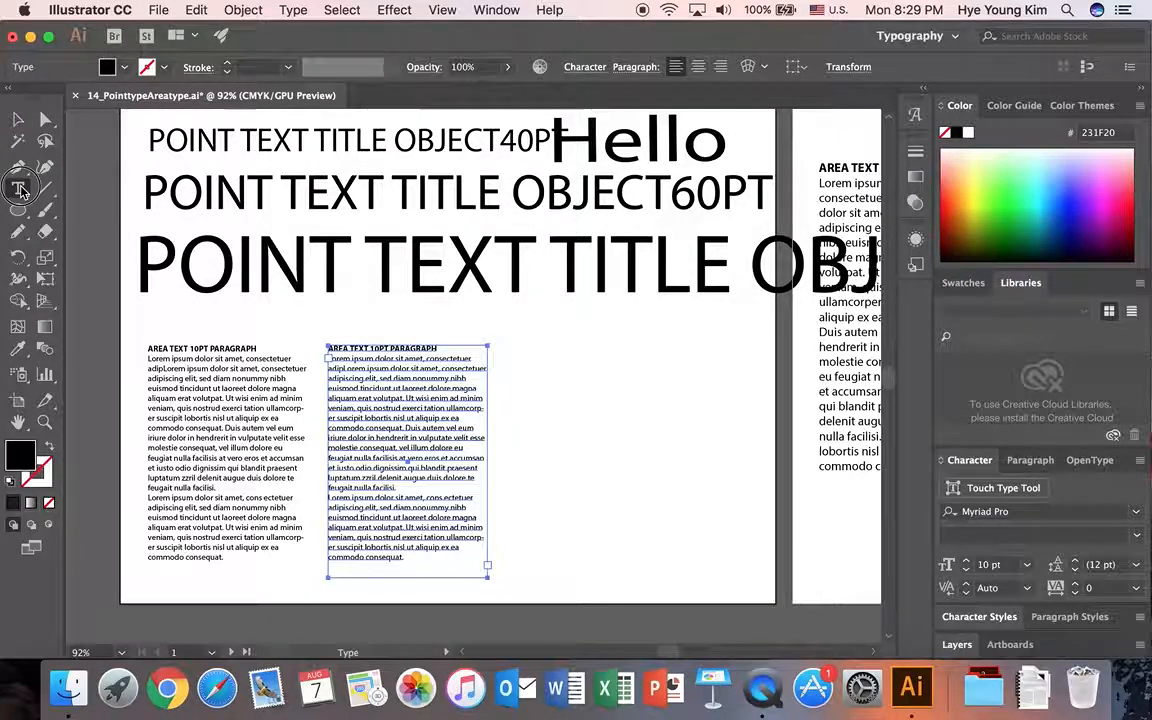
drag(20, 188, 85, 187)
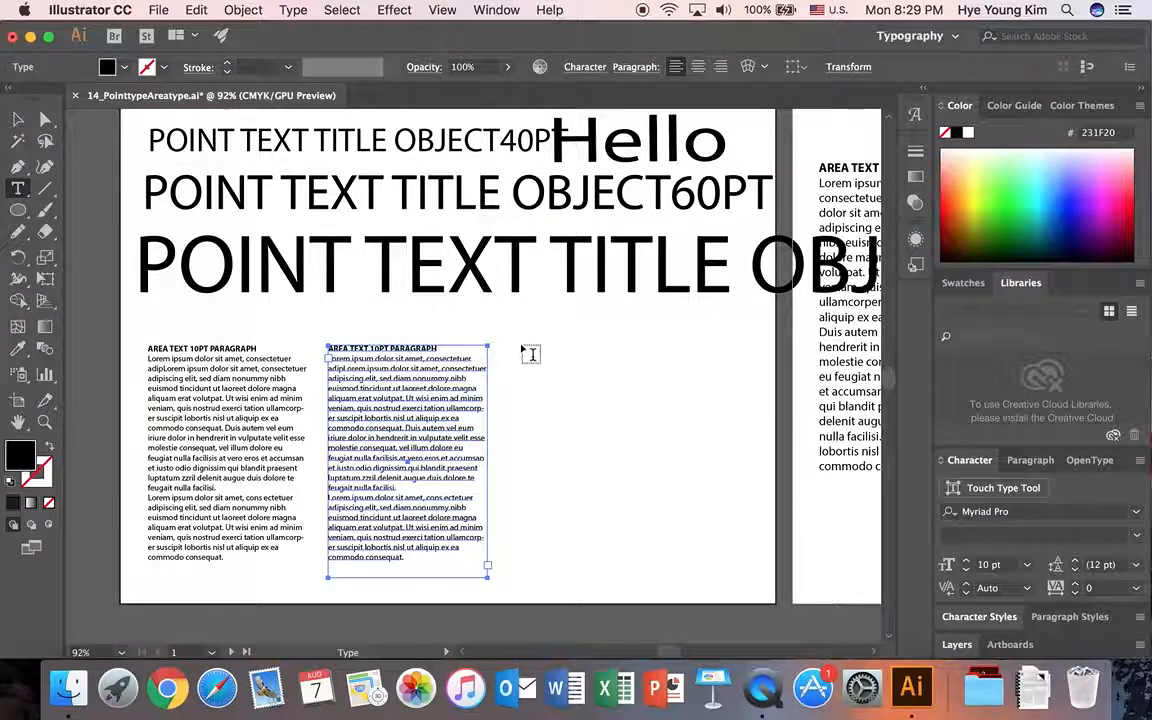
drag(519, 343, 748, 586)
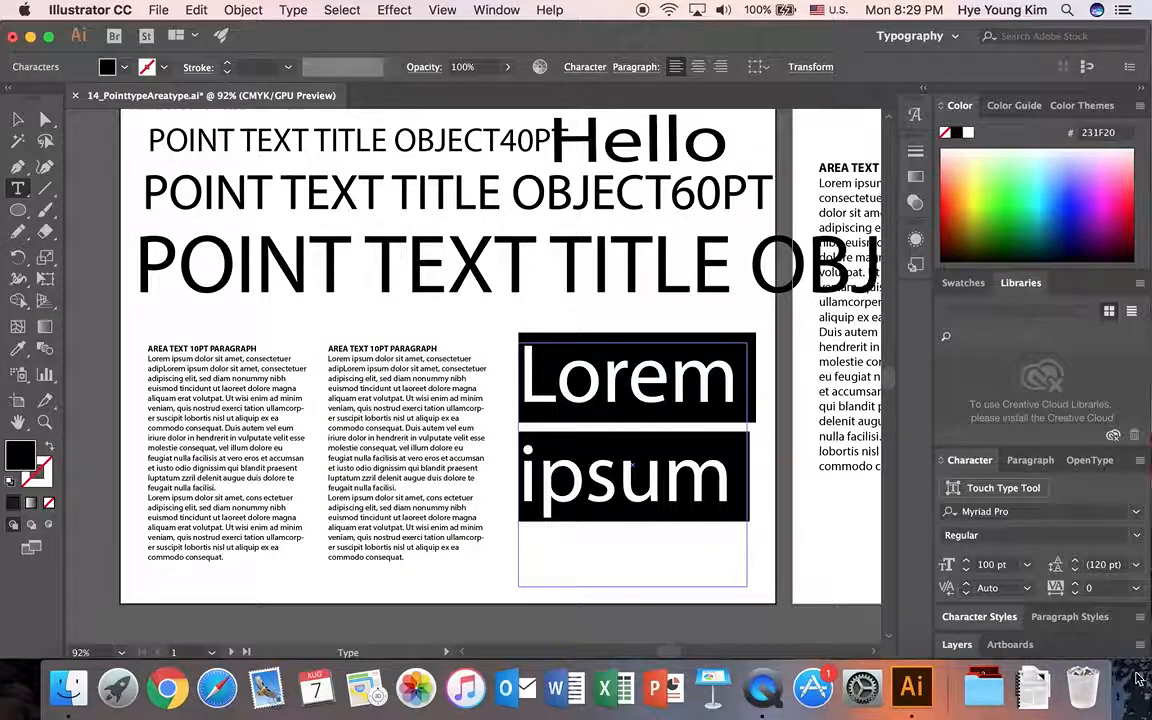
drag(1000, 566, 868, 546)
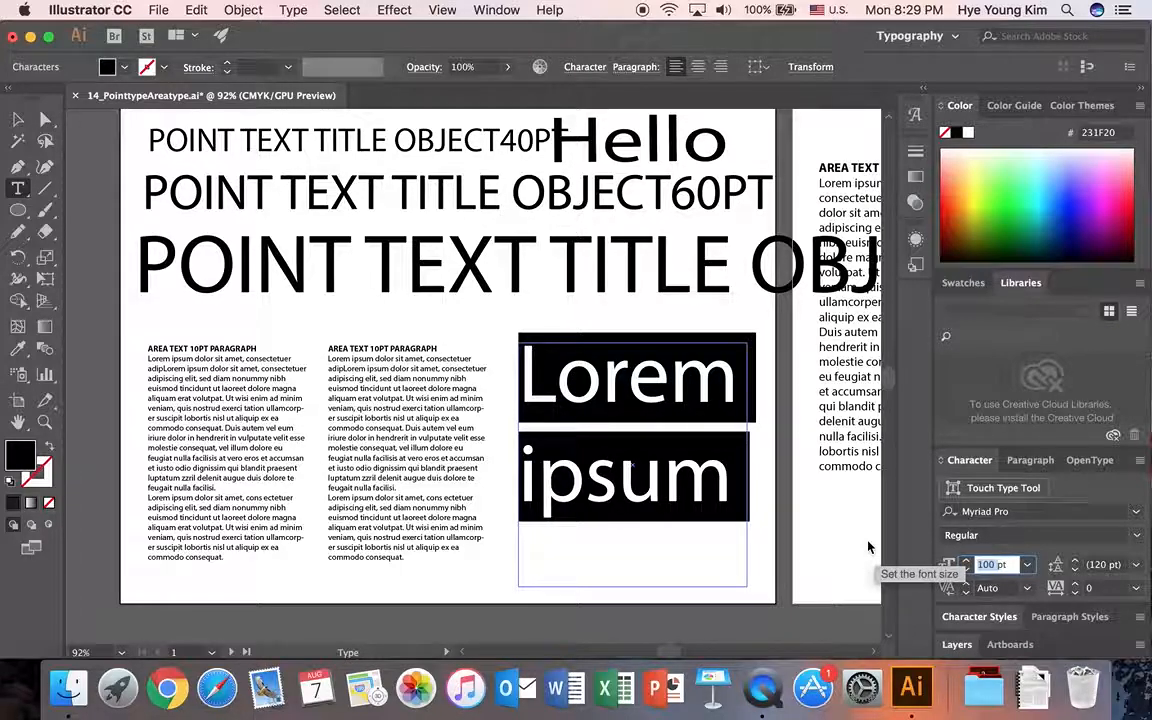
text(12)
key(Return)
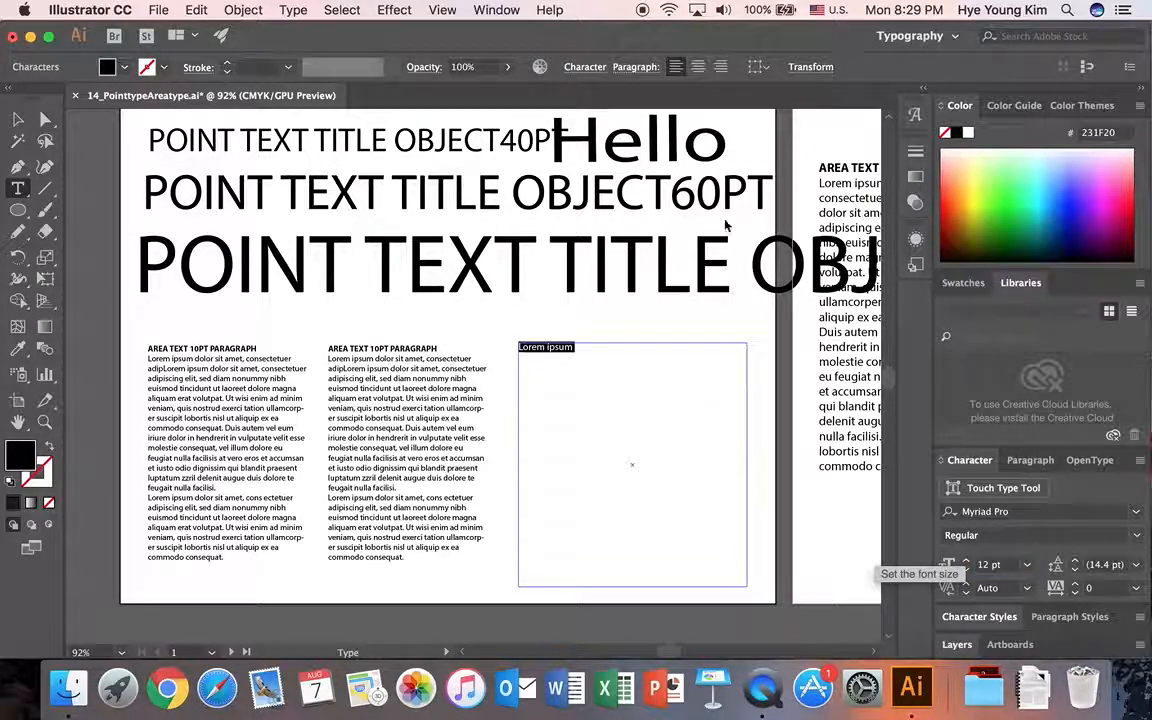
Fill the new area type frame with placeholder text.
click(293, 10)
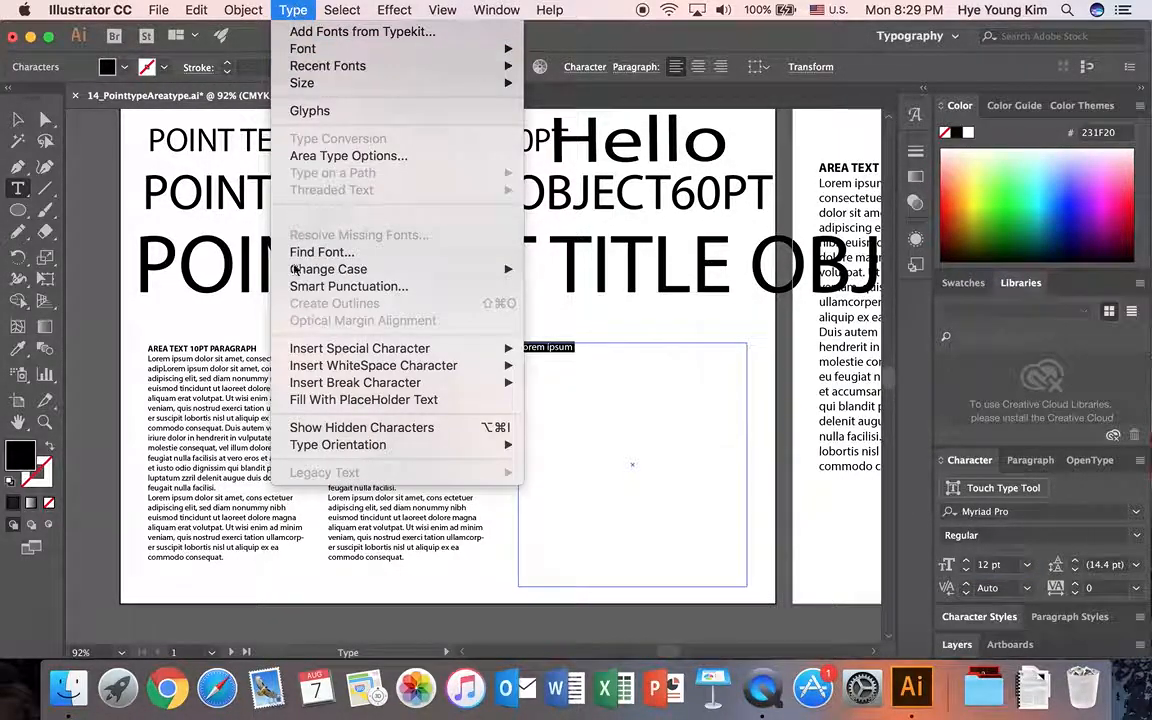
click(362, 400)
drag(745, 577, 515, 346)
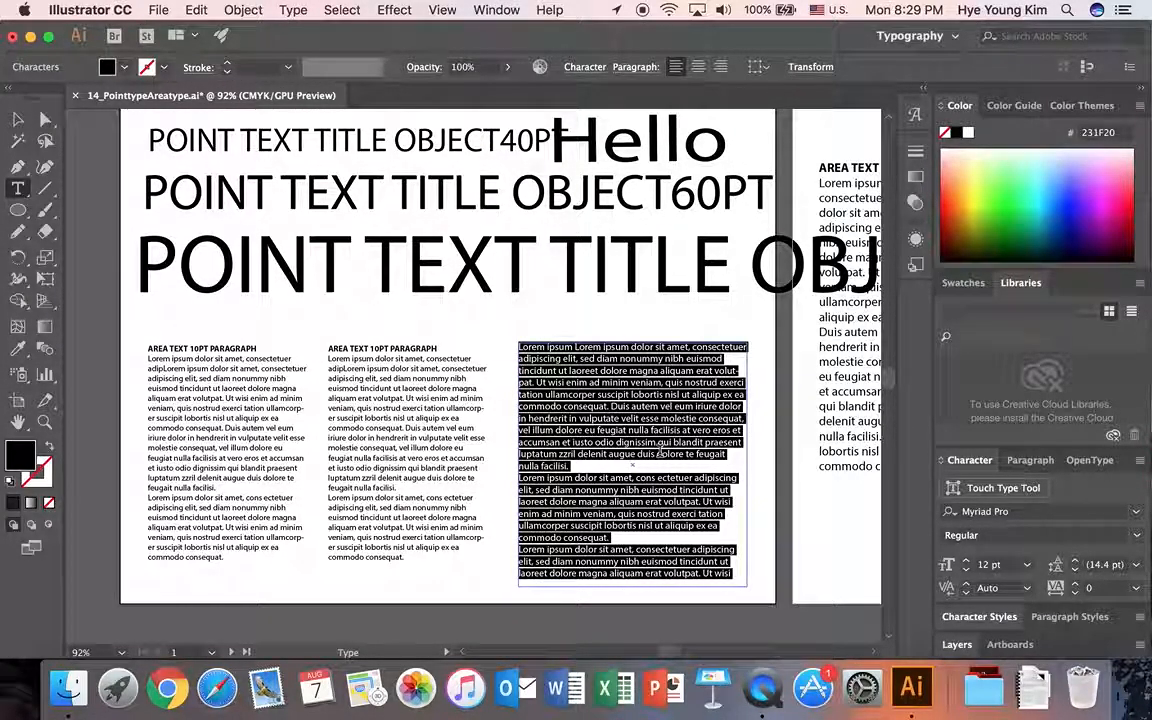
click(690, 424)
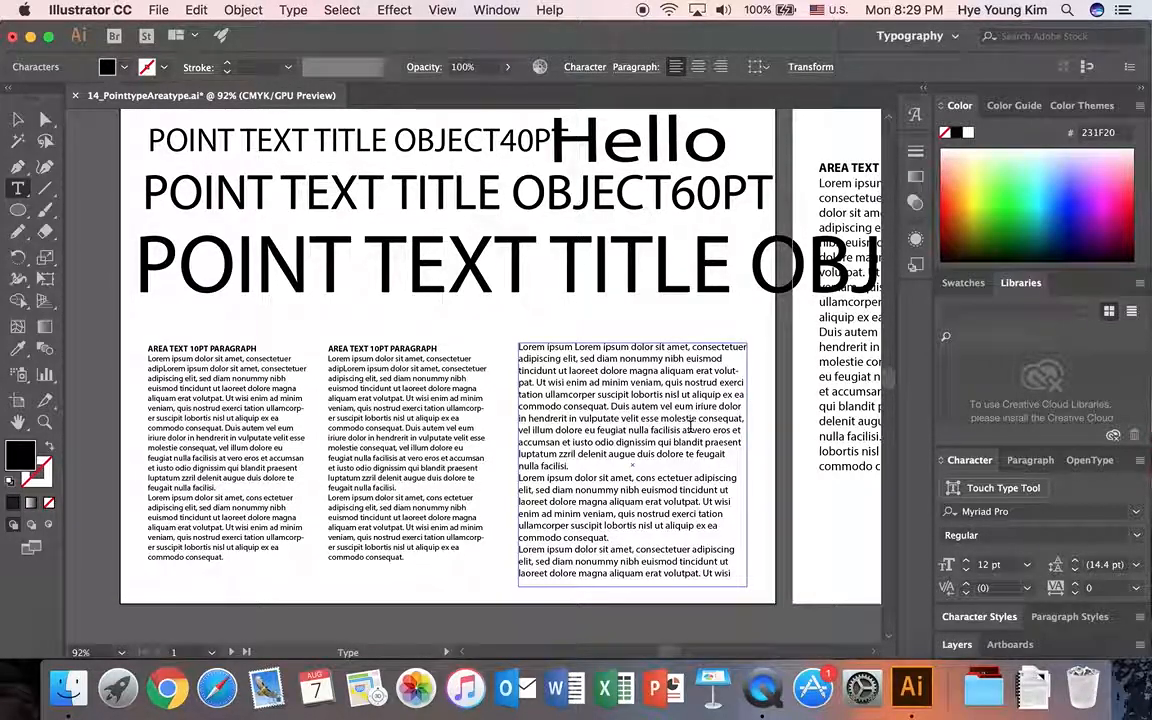
Try different widths and heights for the placeholder text frame, leaving it as a tall, narrower column beside the second paragraph.
click(18, 120)
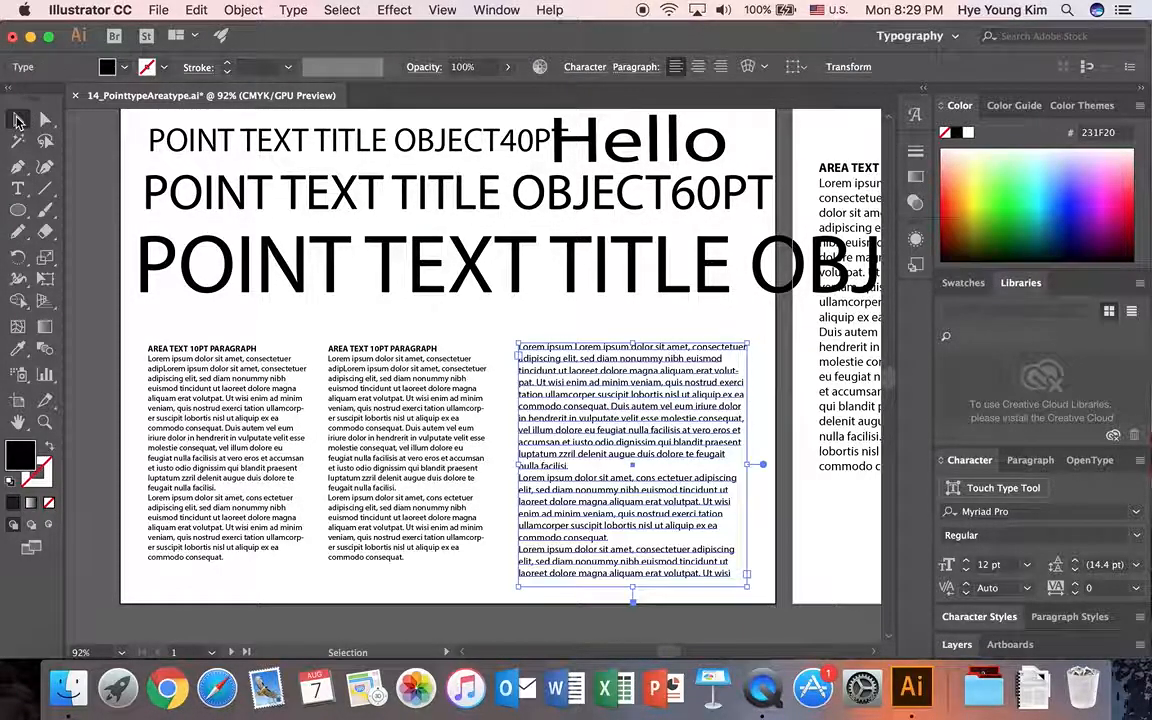
drag(655, 430, 655, 421)
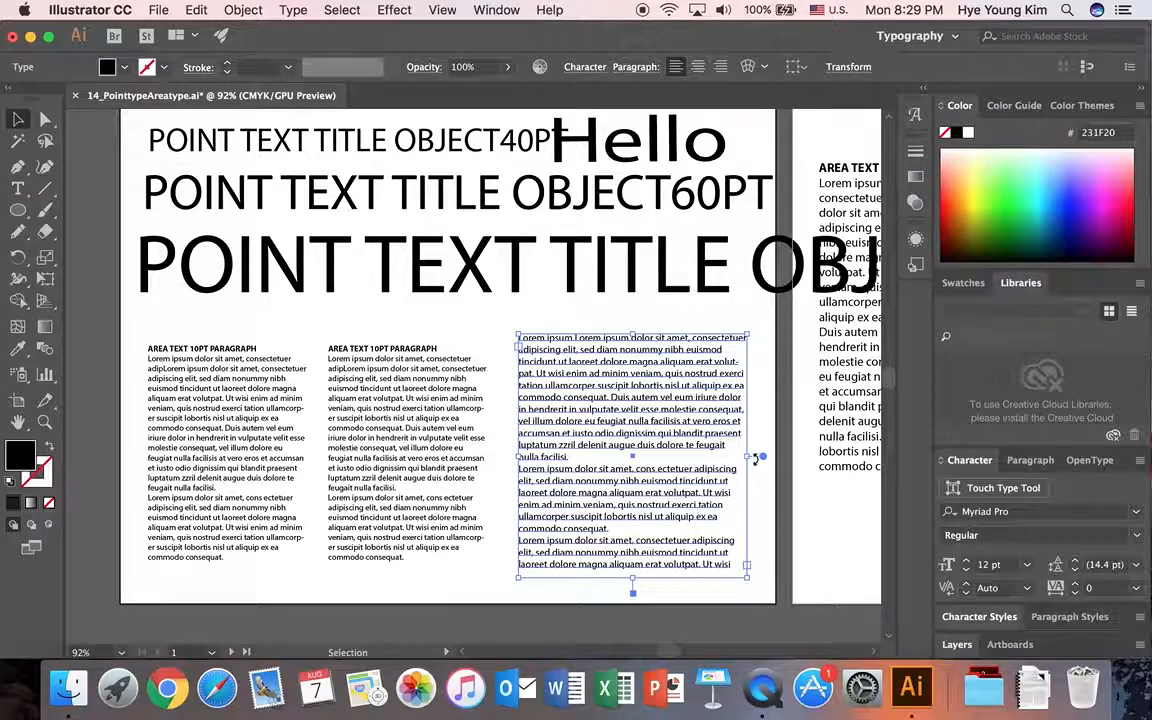
mouse_move(747, 456)
mouse_down()
mouse_move(675, 453)
mouse_move(731, 456)
mouse_up()
drag(626, 580, 628, 484)
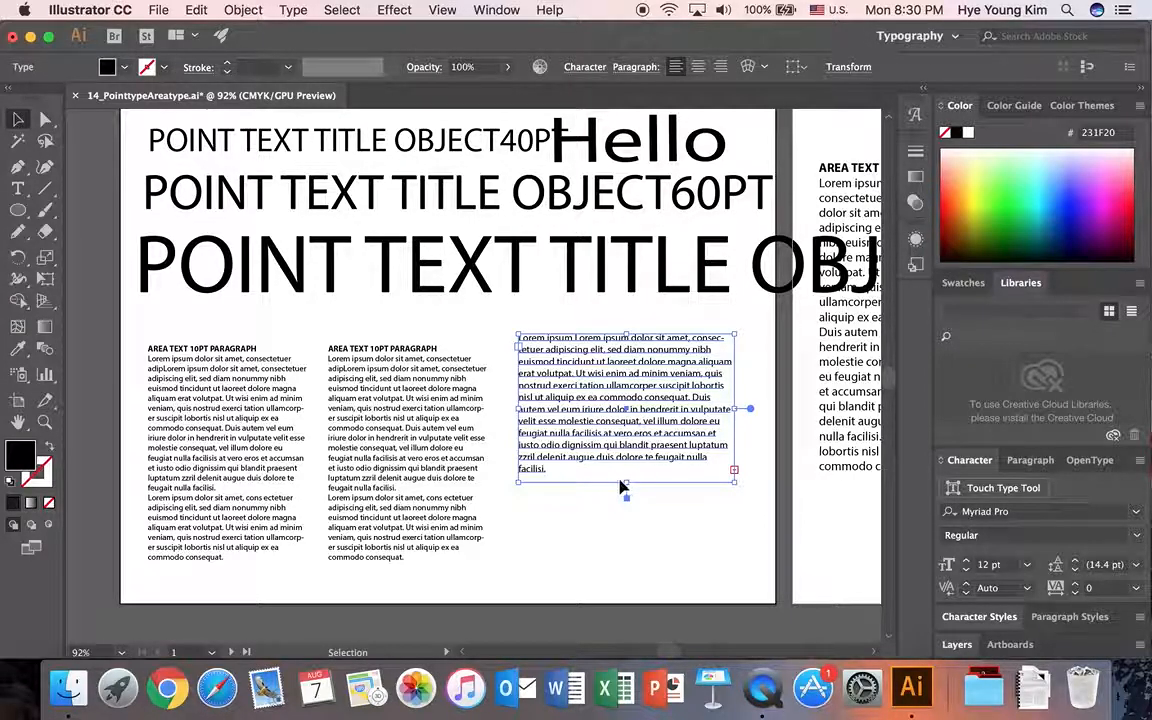
drag(643, 577, 641, 578)
drag(733, 456, 607, 455)
drag(569, 409, 713, 459)
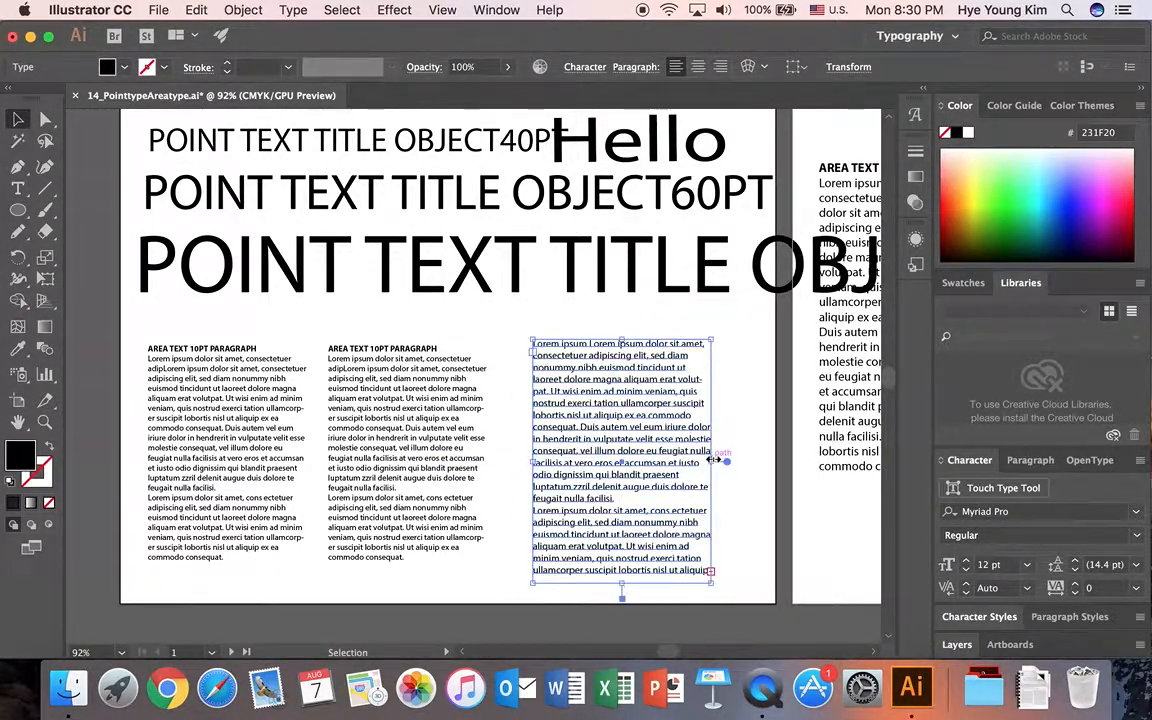
mouse_move(625, 584)
mouse_down()
mouse_move(633, 548)
mouse_move(625, 583)
mouse_up()
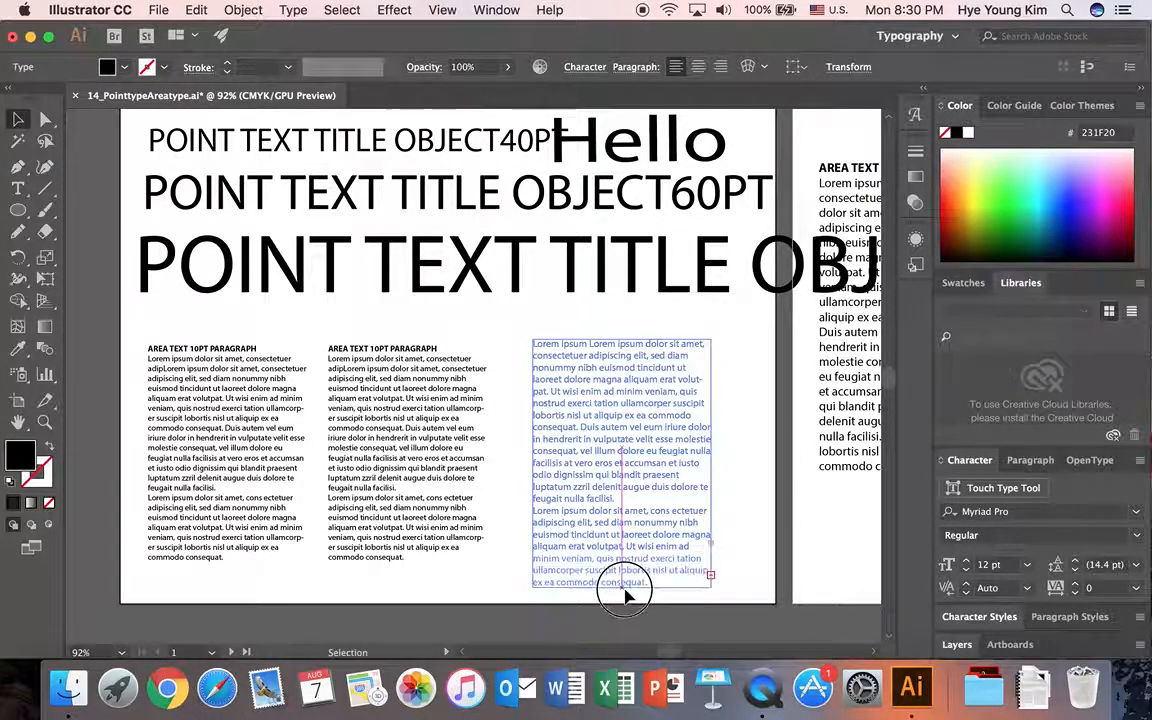
drag(604, 432, 599, 432)
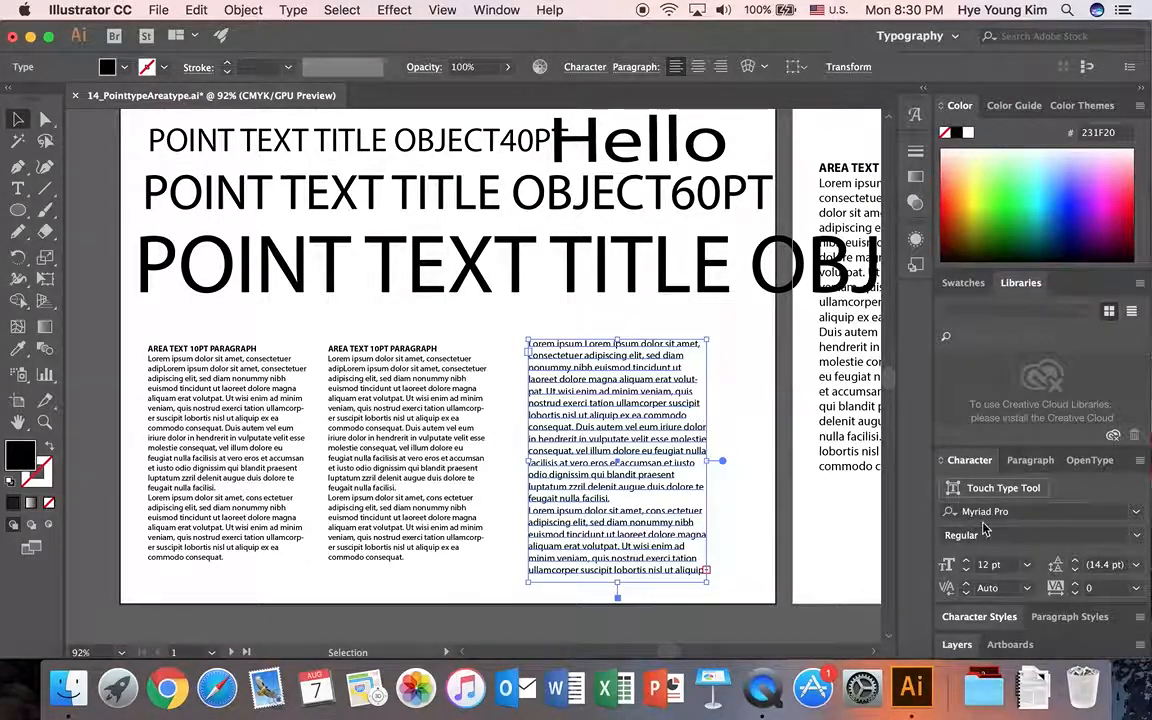
Show the full character options and set the placeholder text to 15 pt with 20 pt leading.
click(1140, 461)
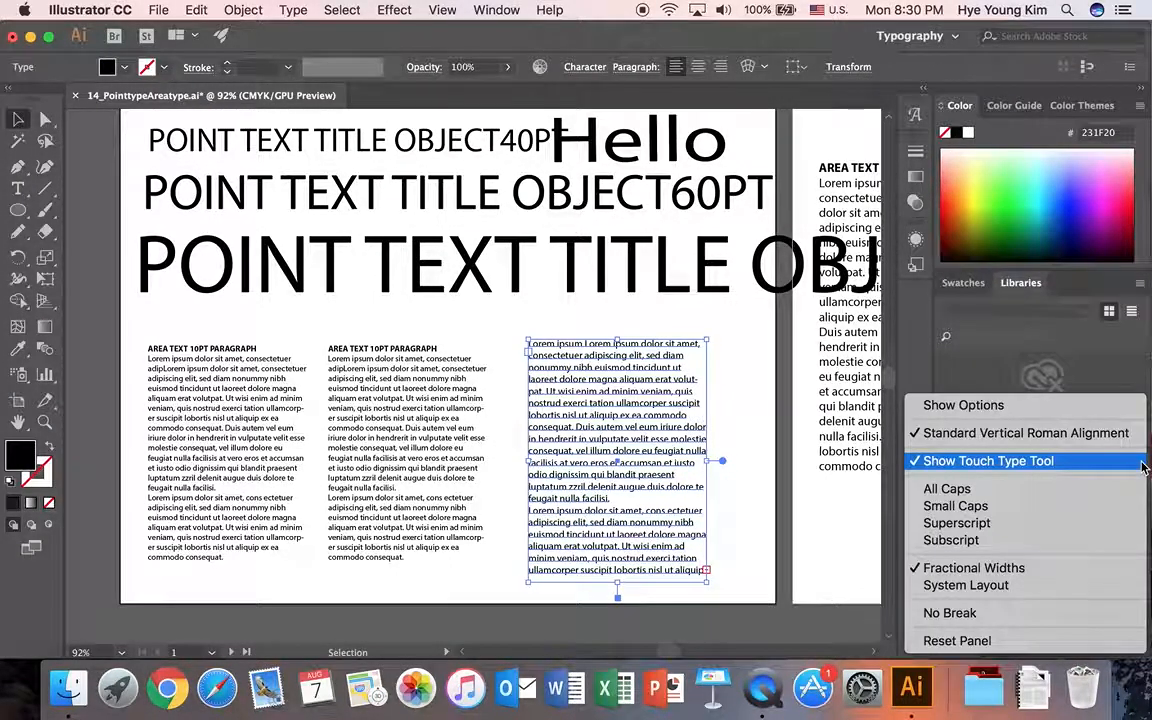
click(1062, 407)
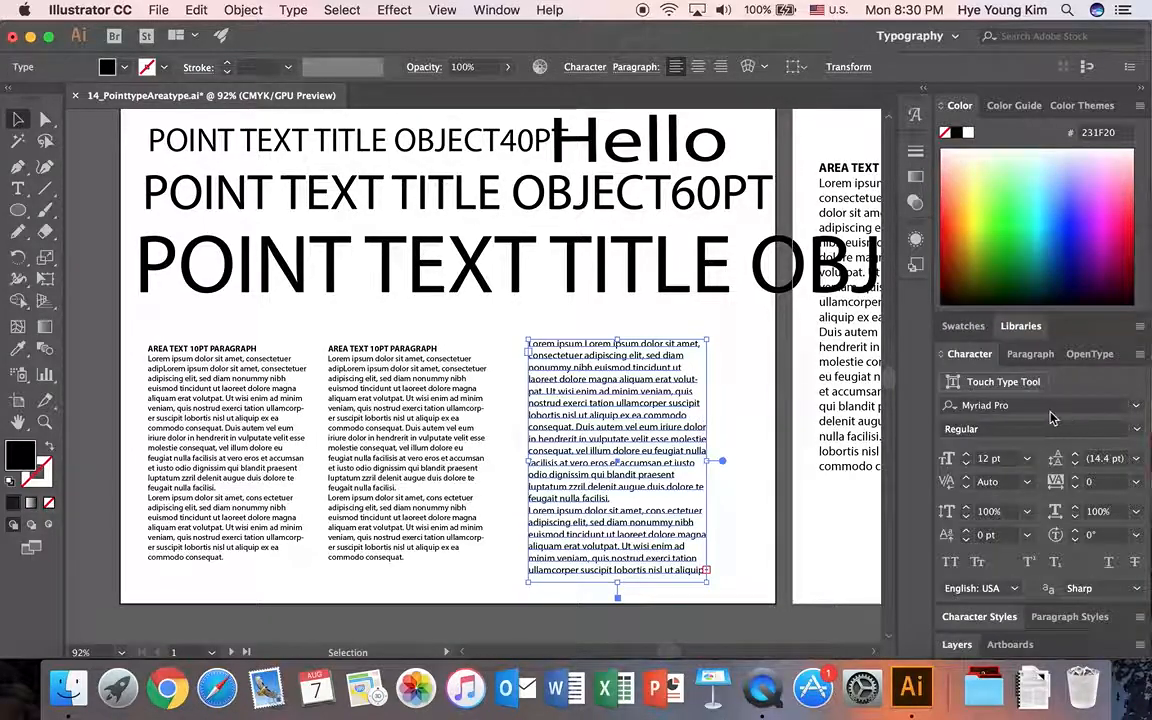
click(967, 458)
click(967, 458)
click(967, 458)
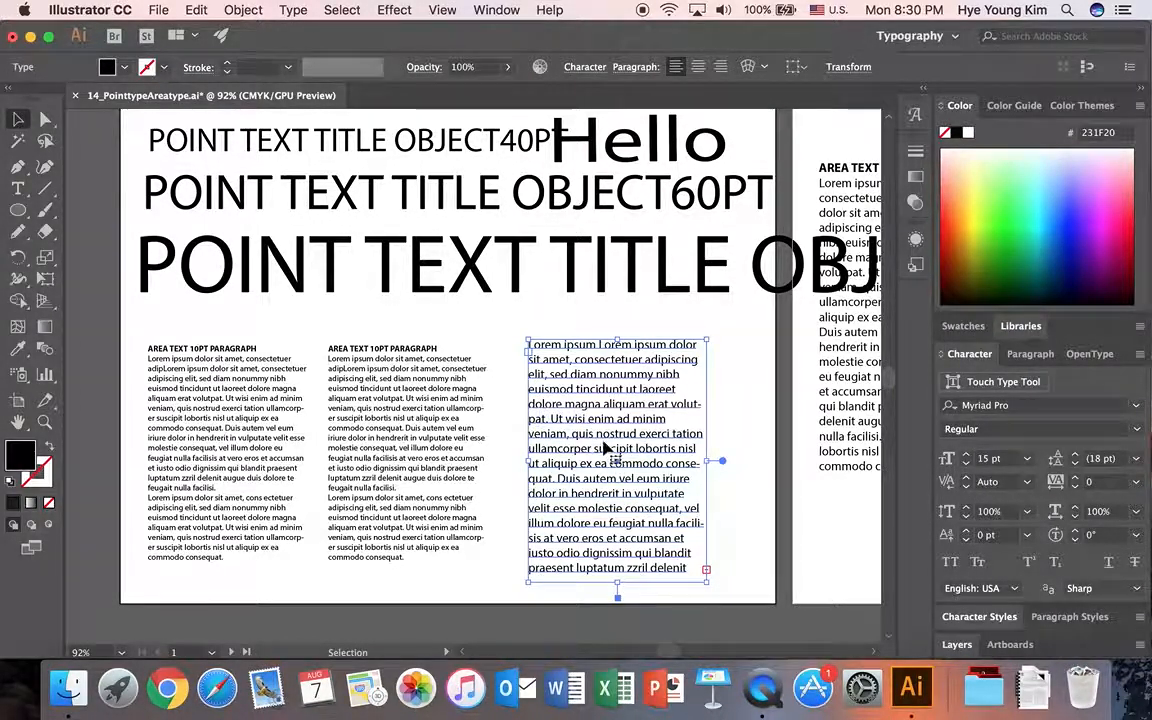
click(1077, 458)
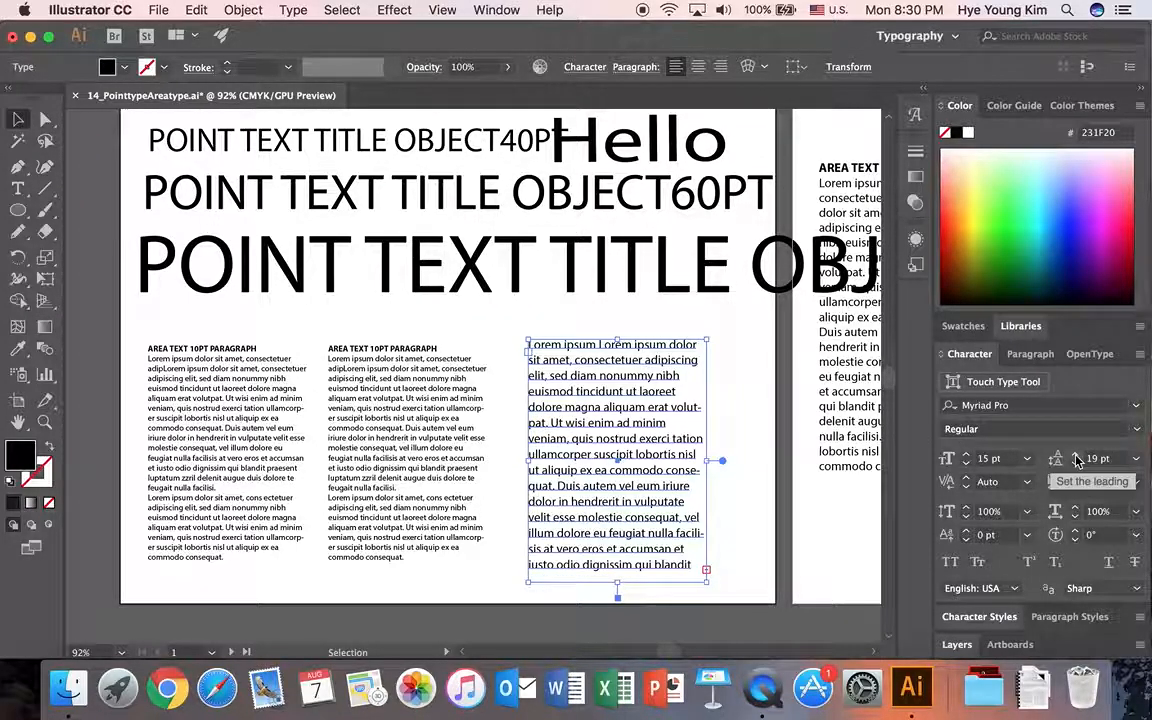
click(1077, 458)
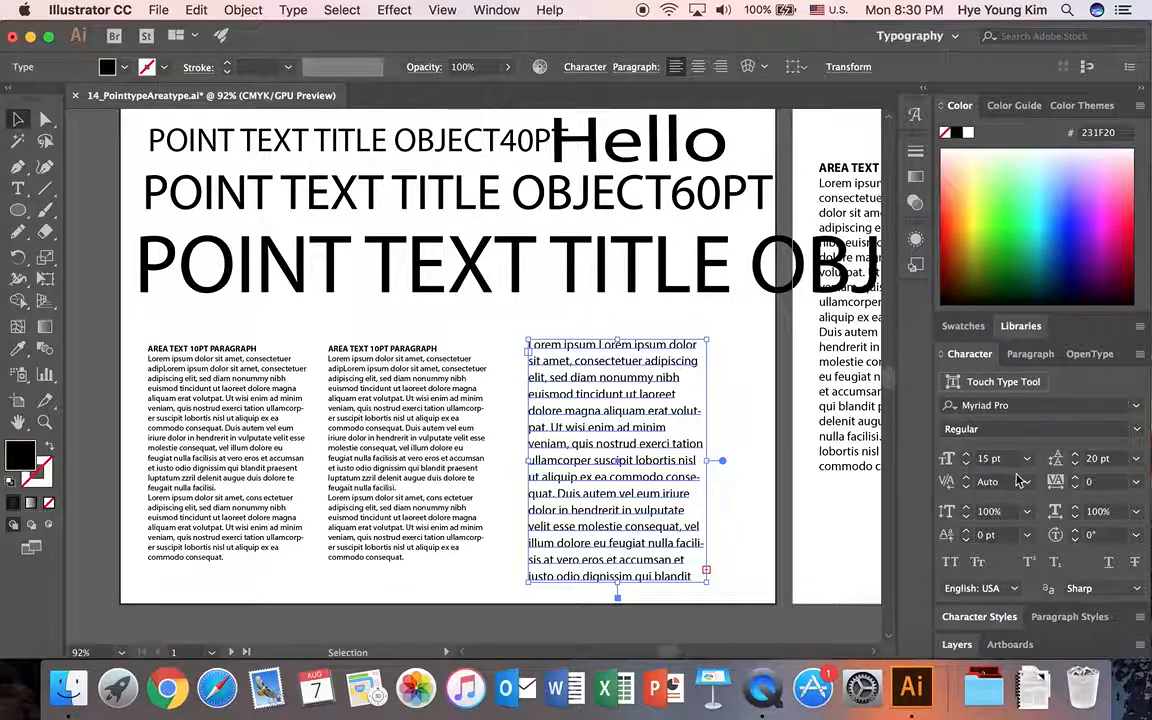
Set the font size of the first column's AREA TEXT 10PT PARAGRAPH heading to 20 pt.
click(248, 440)
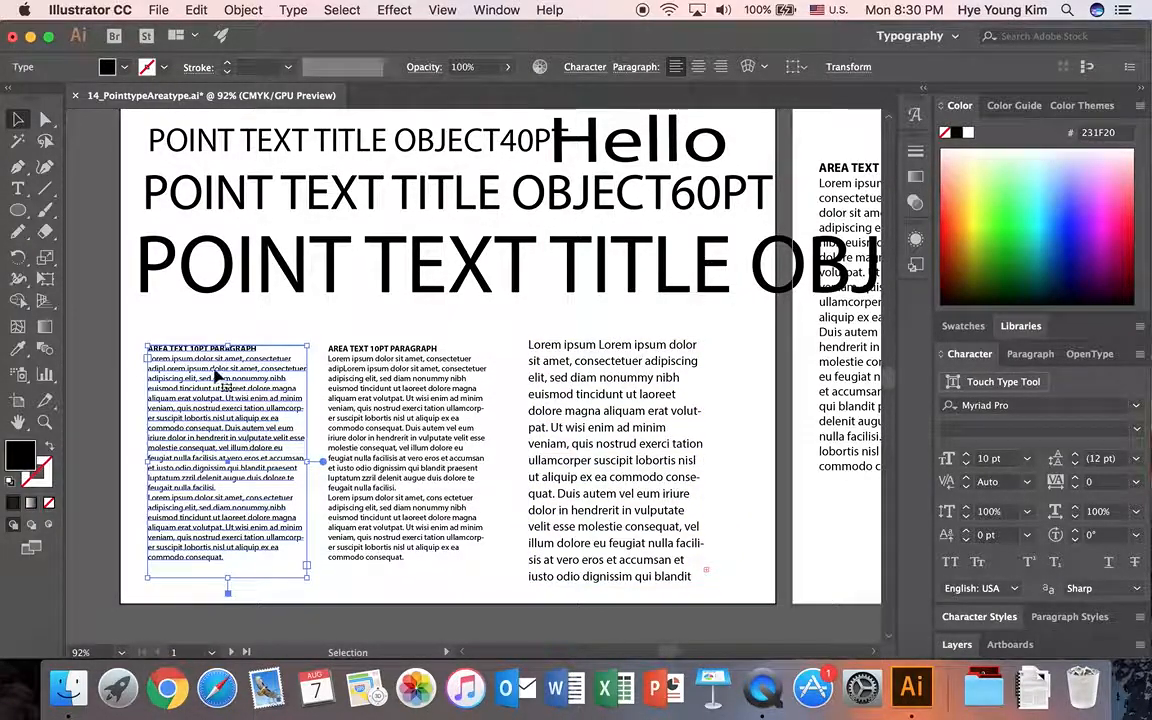
click(17, 189)
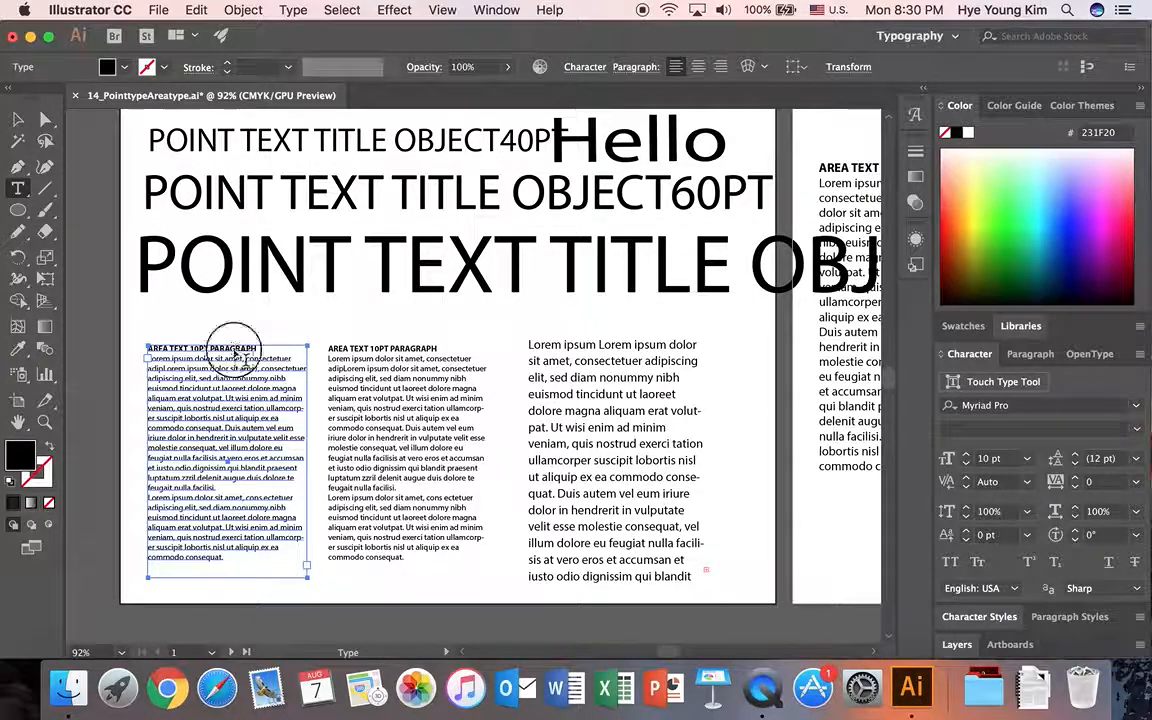
drag(262, 350, 146, 350)
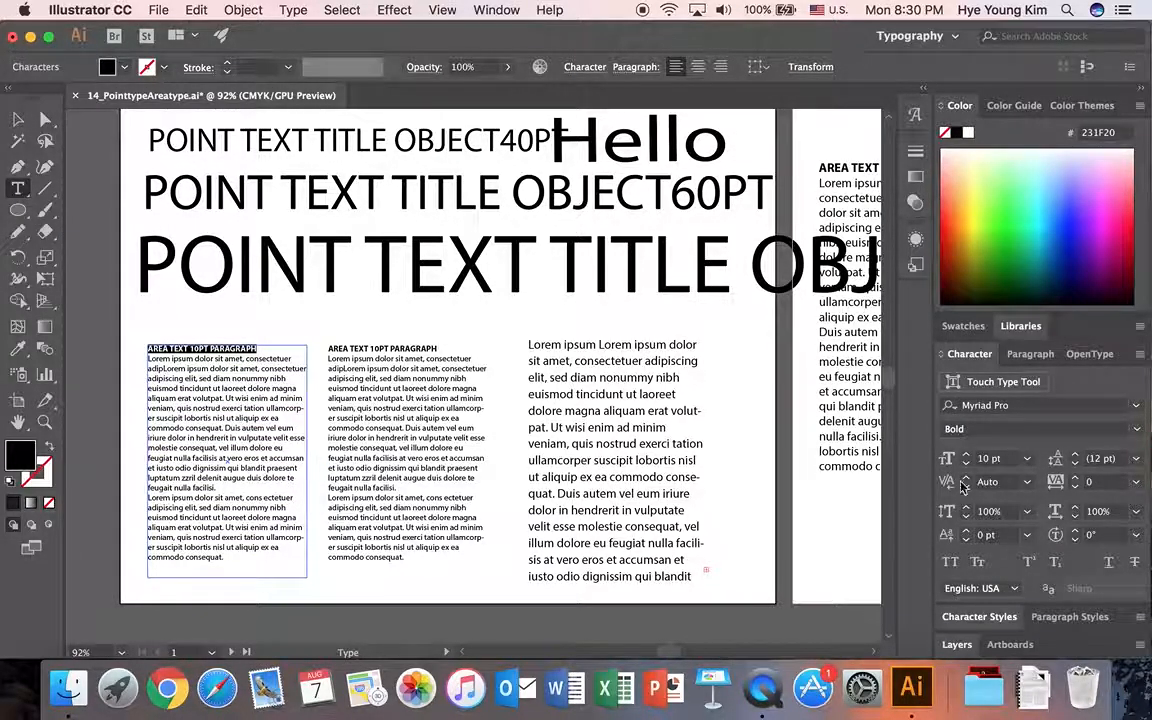
click(967, 454)
click(967, 454)
click(967, 454)
click(967, 454)
click(967, 454)
click(967, 455)
click(967, 455)
click(967, 455)
click(967, 455)
click(967, 455)
Set the font size of the second column's AREA TEXT 10PT PARAGRAPH heading to 25 pt.
click(390, 378)
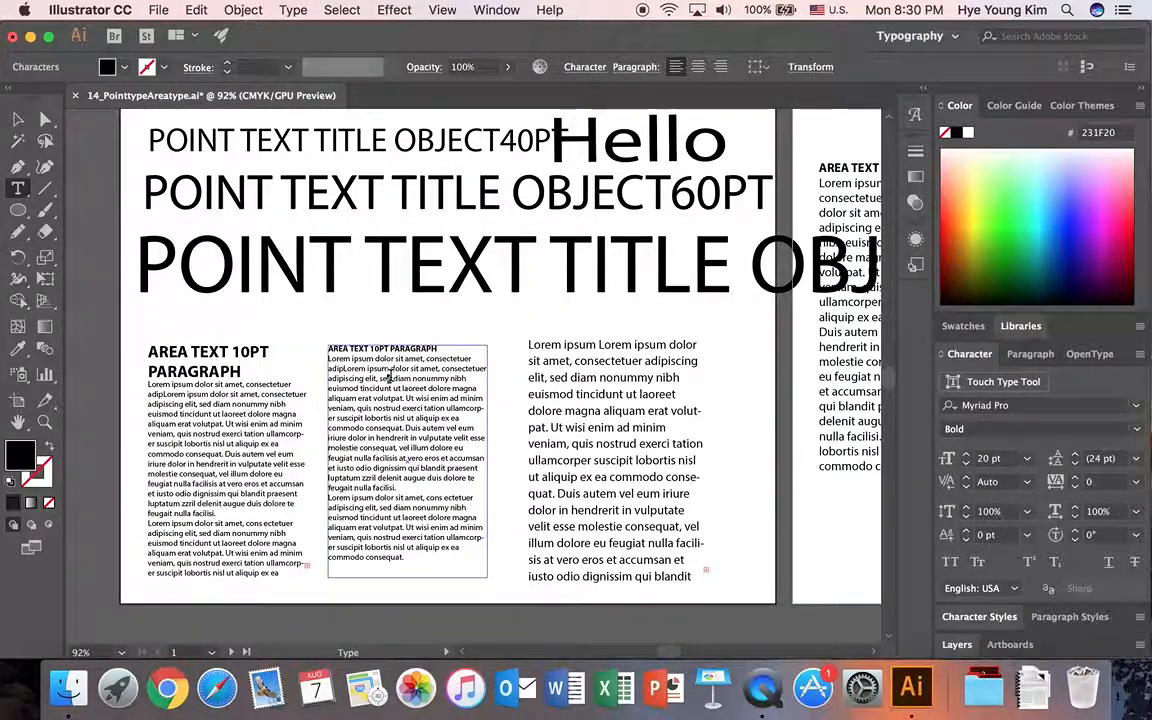
drag(440, 348, 322, 347)
click(967, 455)
click(967, 455)
click(967, 455)
click(967, 455)
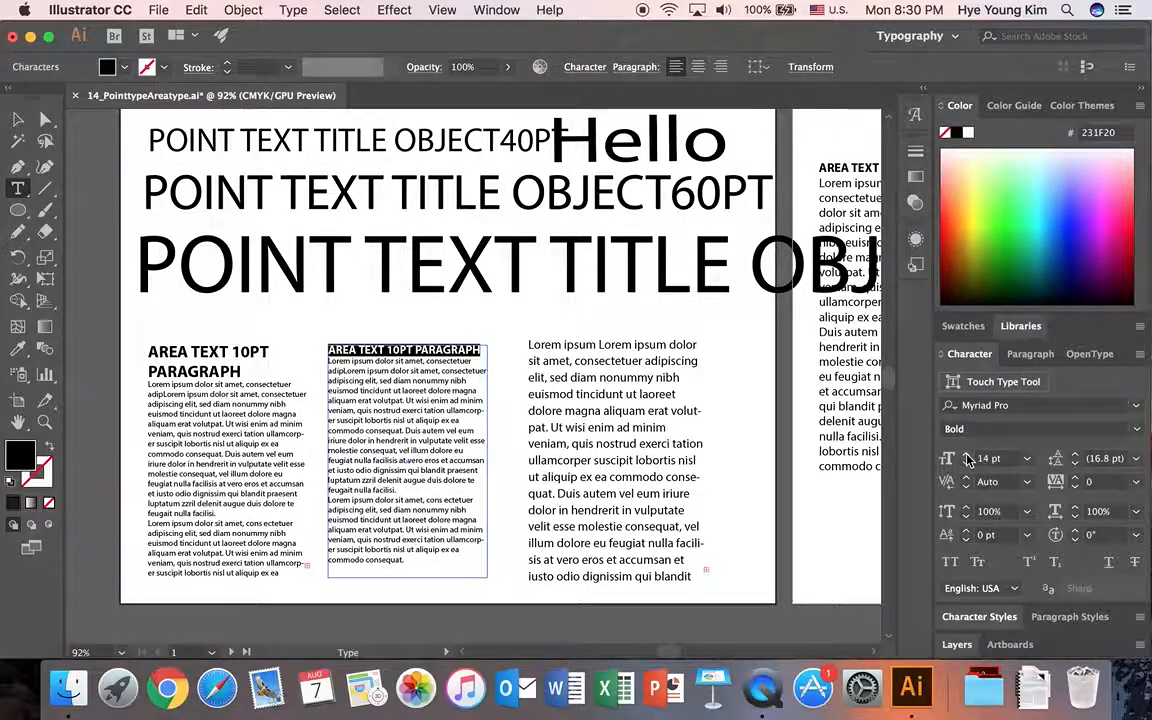
click(967, 456)
click(967, 456)
click(967, 456)
click(967, 456)
click(967, 456)
click(967, 456)
click(967, 456)
click(967, 456)
click(967, 456)
click(967, 456)
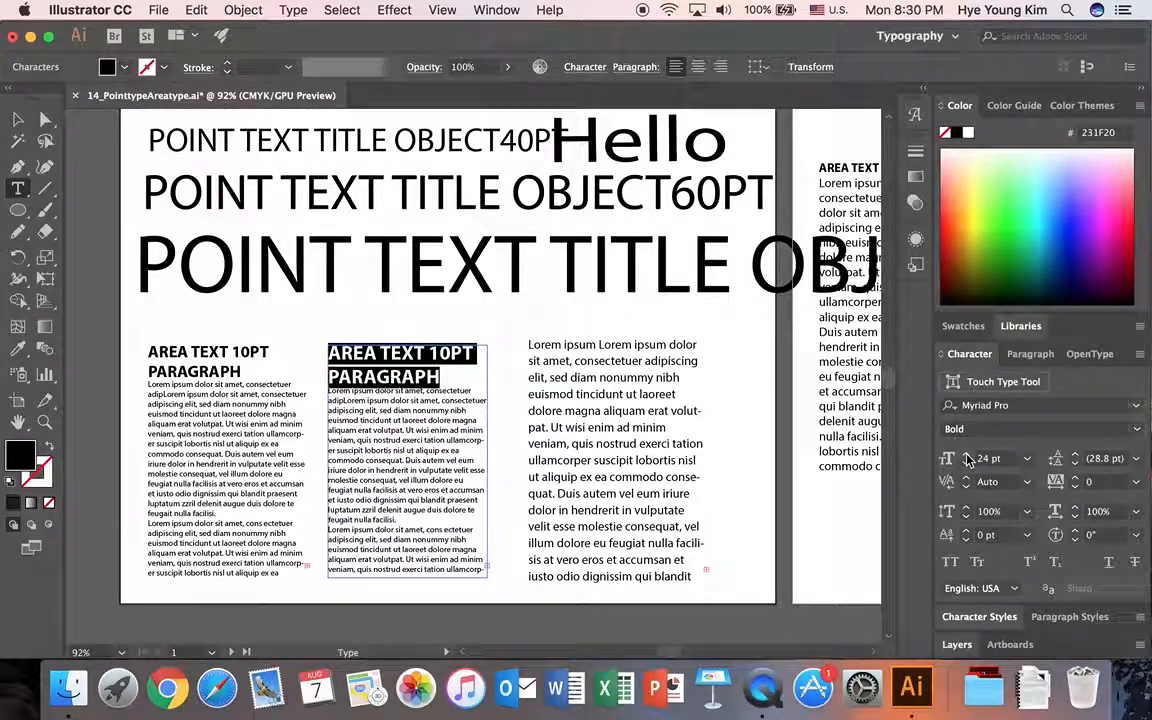
click(967, 456)
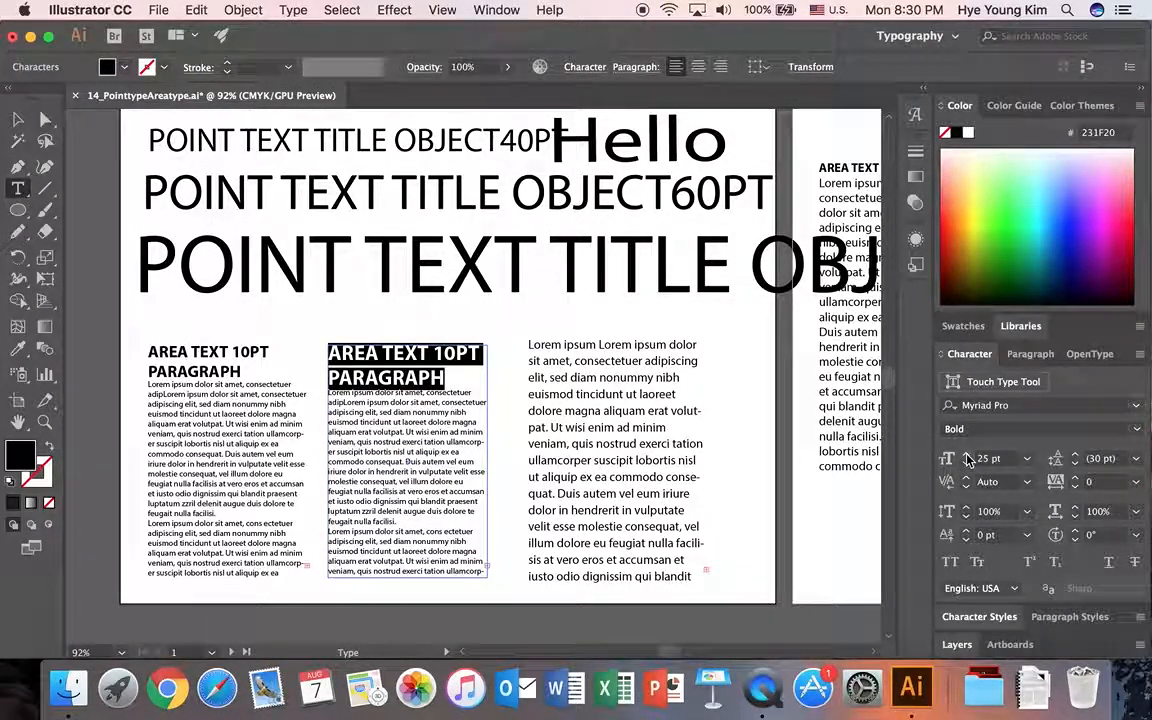
Set the leading of the body paragraph under the second column's heading to 15 pt.
click(327, 396)
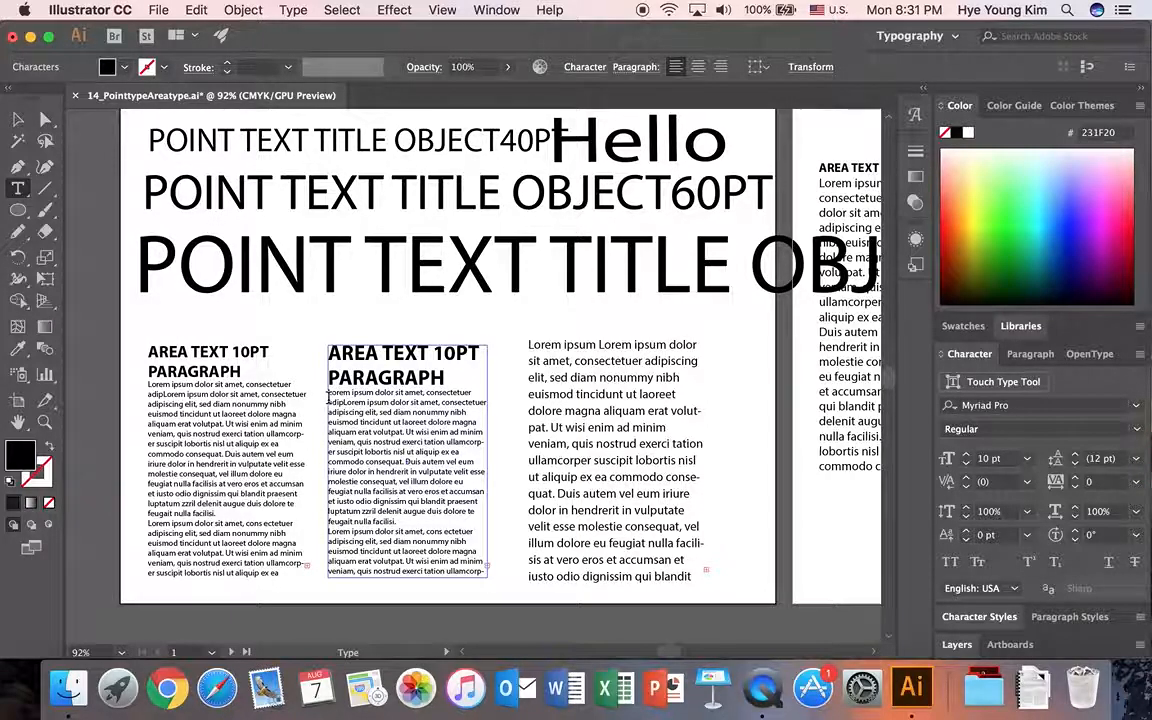
drag(368, 405, 509, 586)
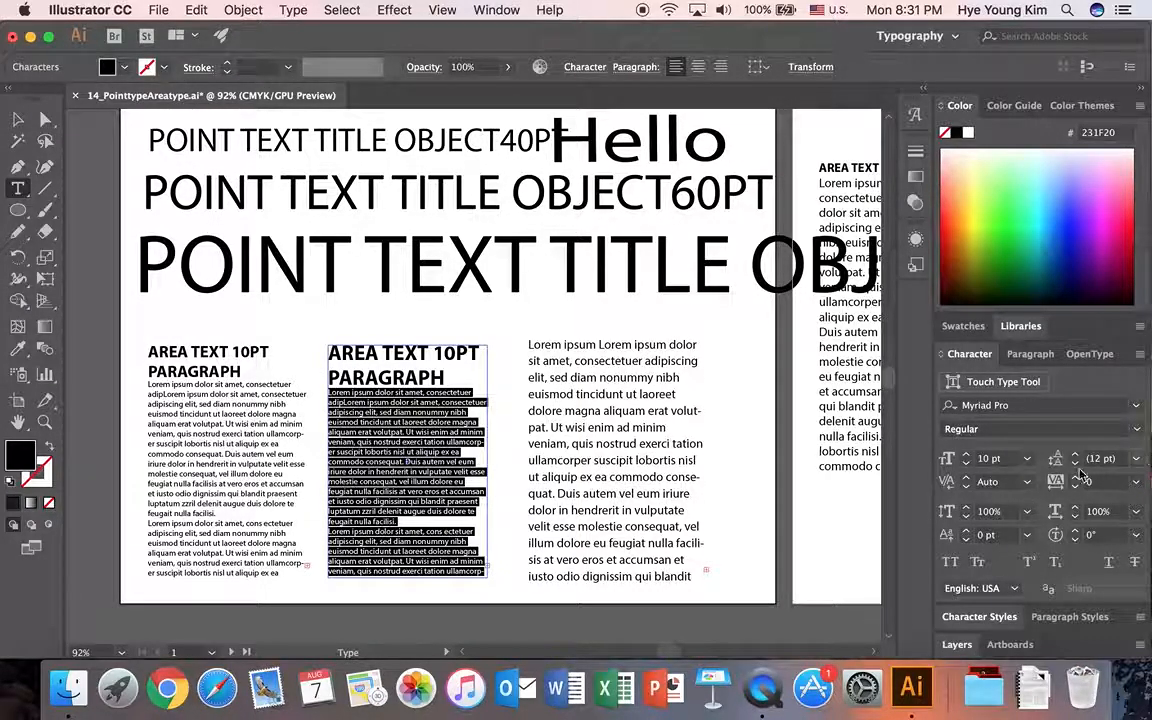
key(super+a)
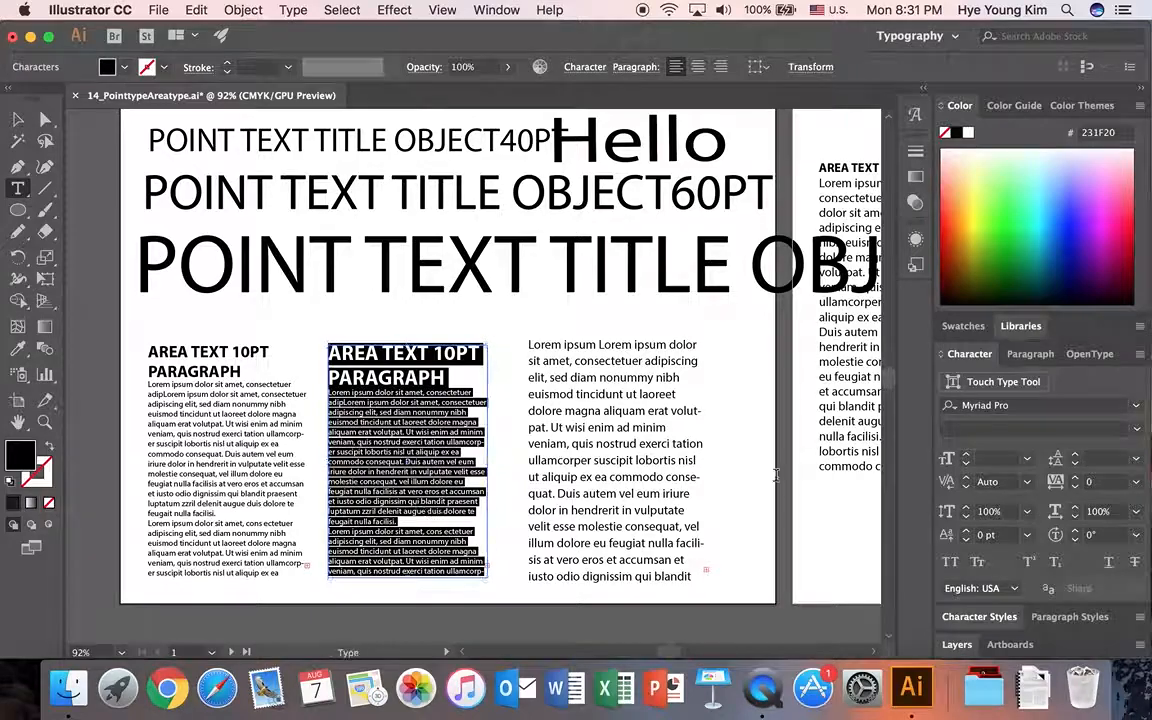
click(336, 367)
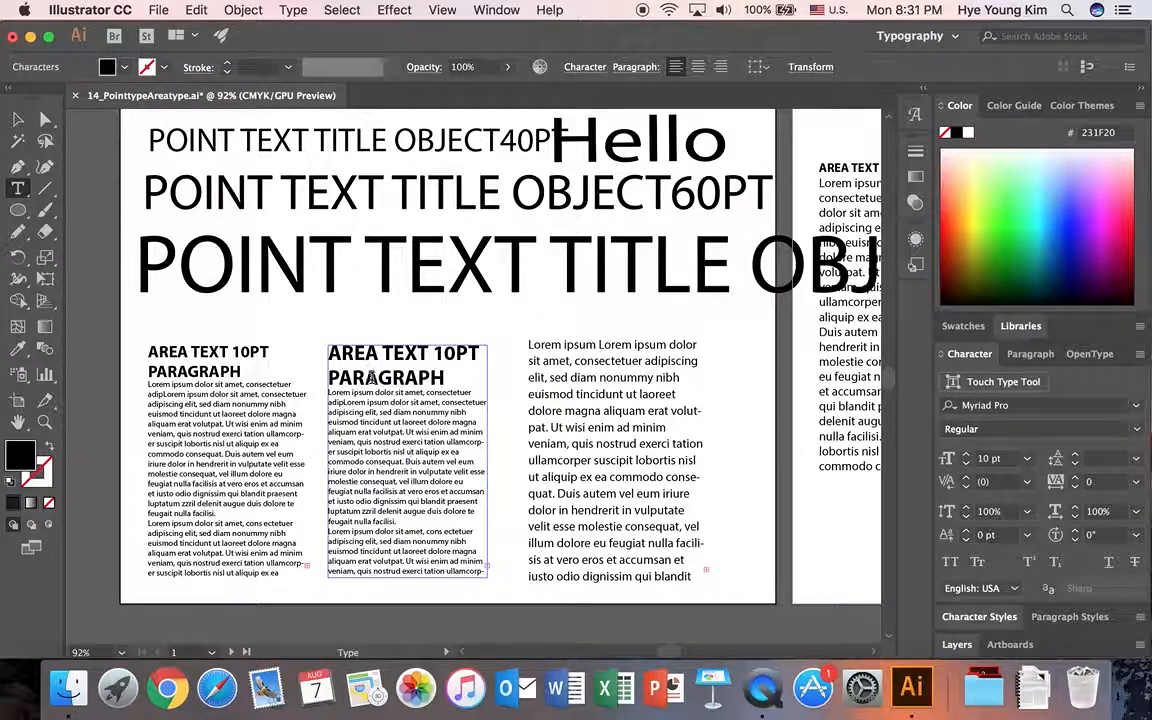
drag(408, 431, 400, 521)
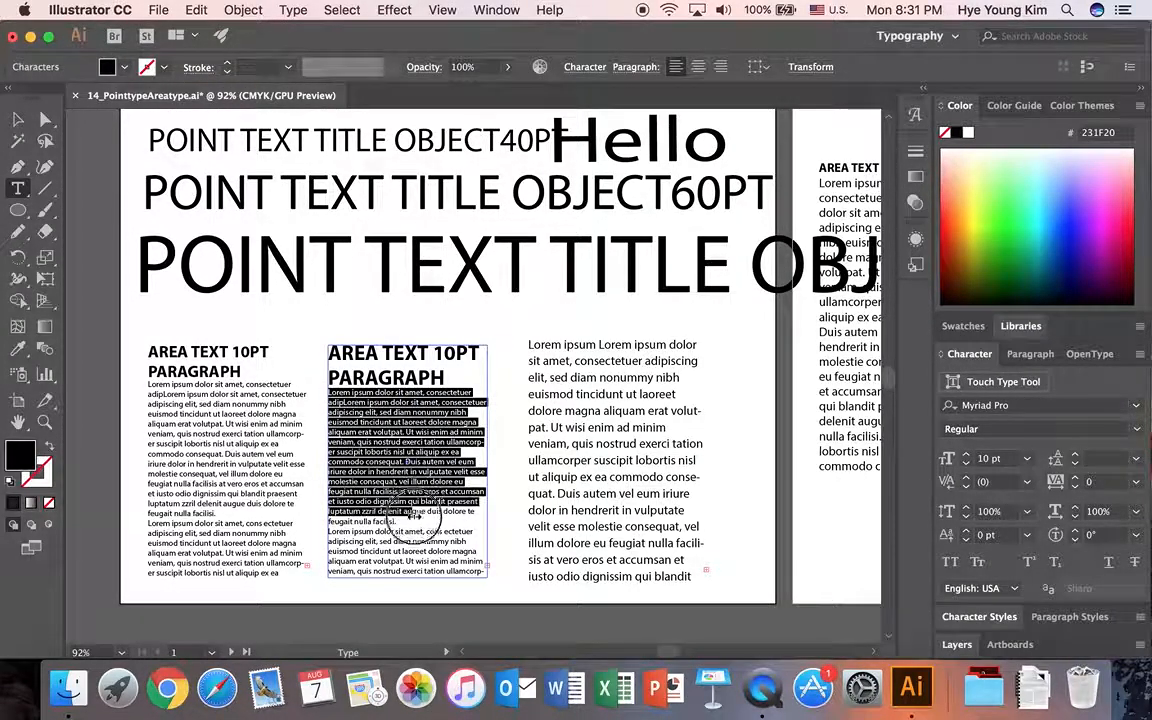
click(1076, 455)
click(1076, 455)
click(1076, 455)
click(1076, 455)
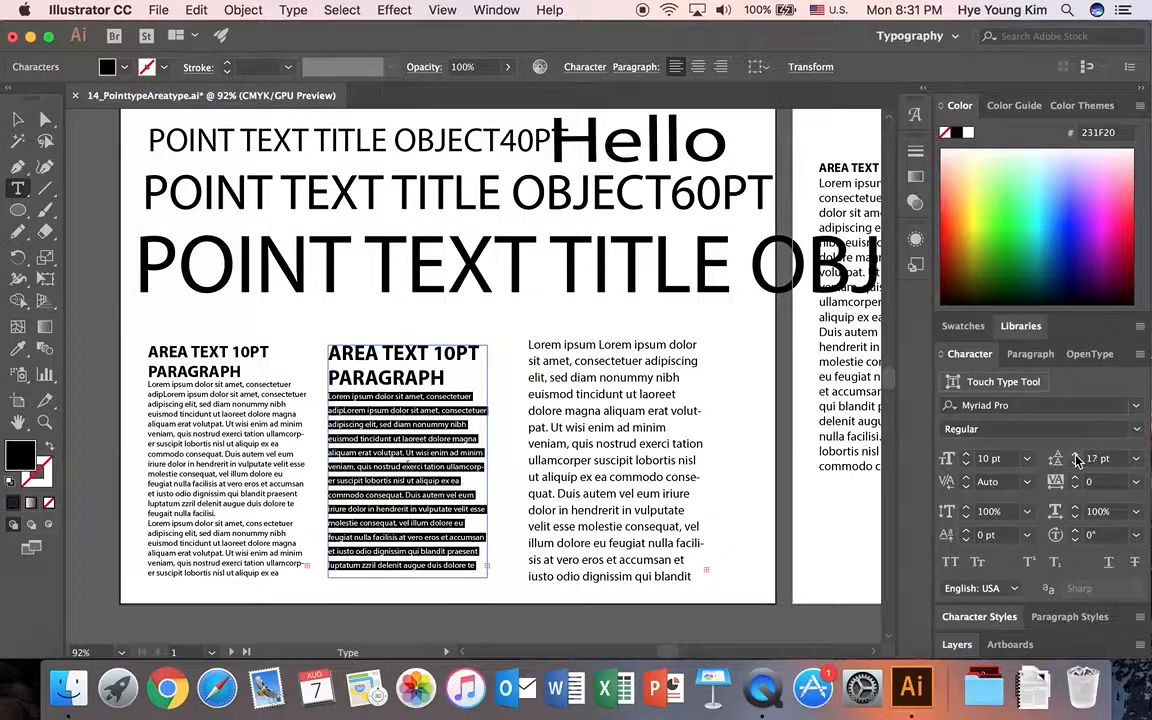
click(1076, 457)
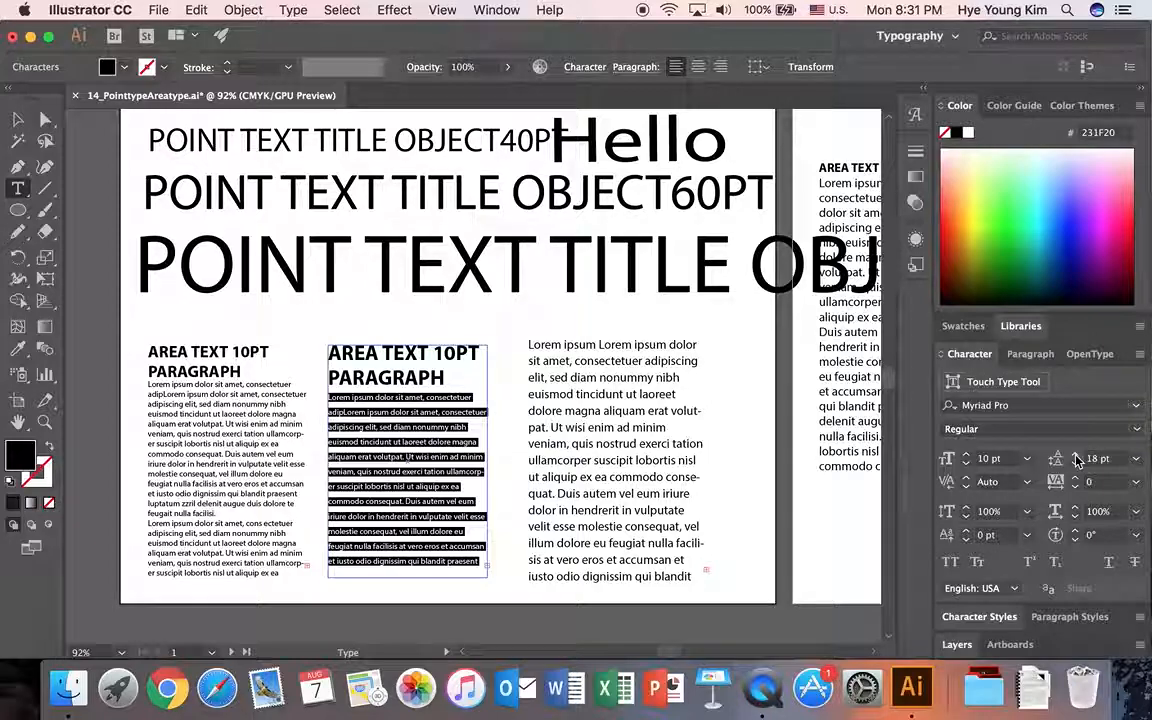
click(1076, 459)
click(1076, 465)
click(1076, 465)
click(1076, 465)
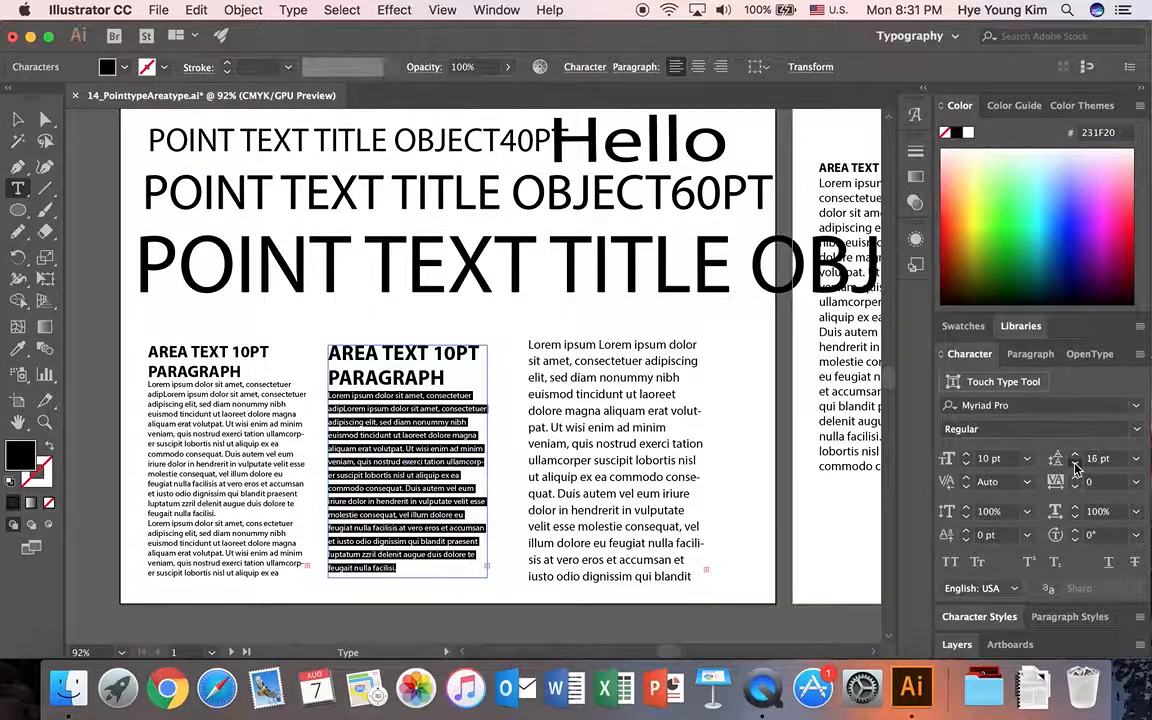
click(1076, 465)
click(407, 514)
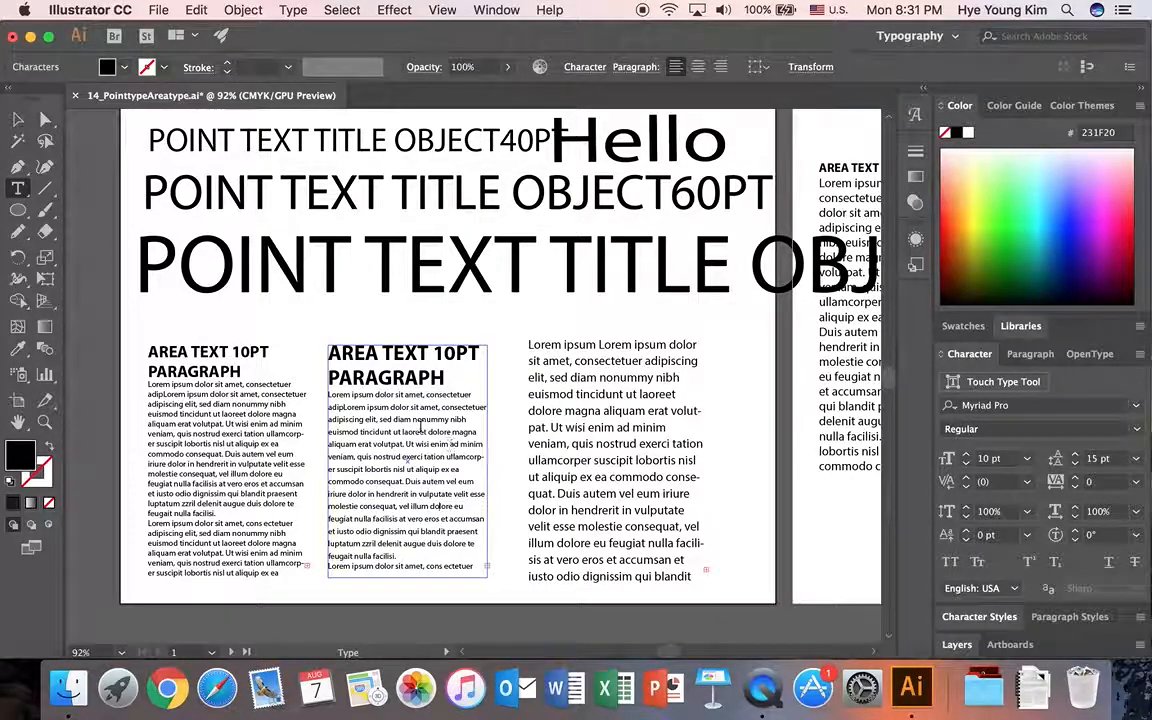
Select the largest title and the first column's text frame to compare point type with area type.
drag(446, 506, 404, 468)
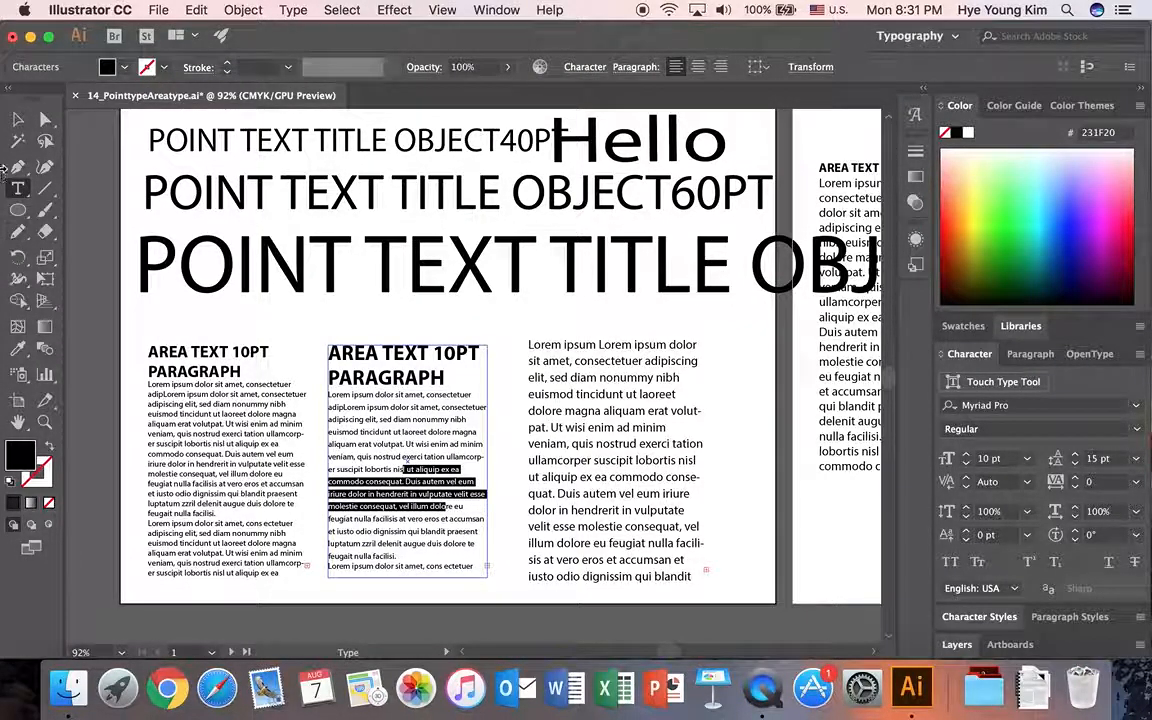
click(14, 122)
click(313, 332)
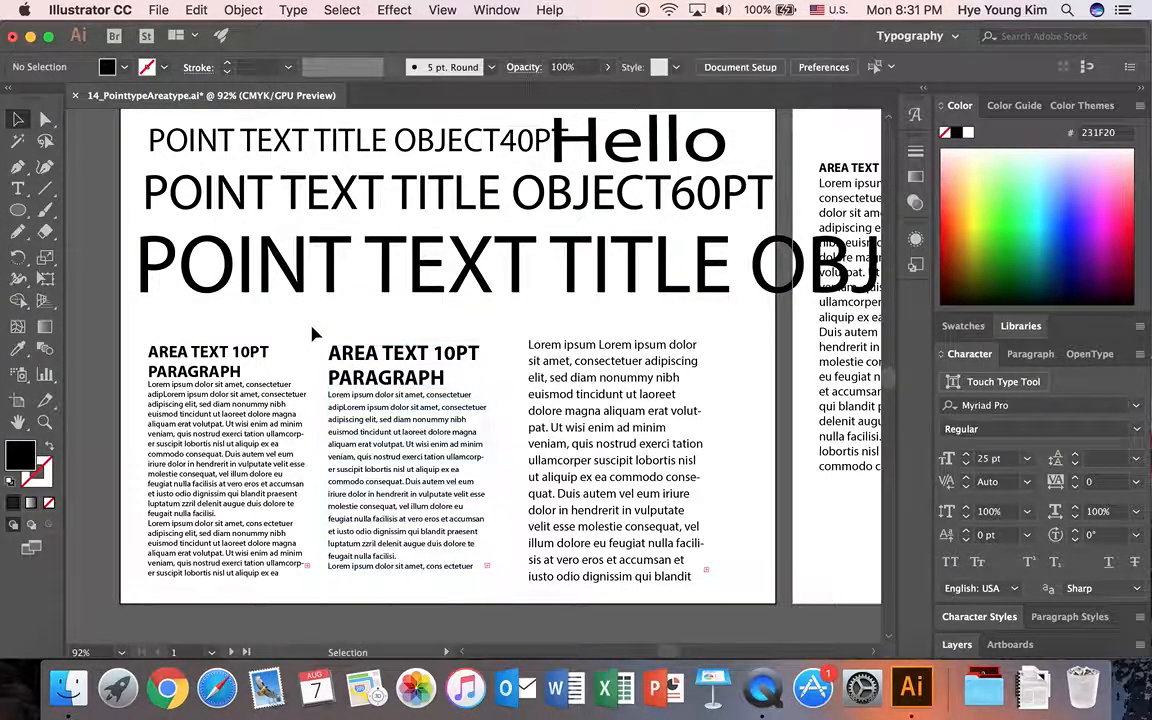
click(262, 248)
click(251, 375)
click(248, 386)
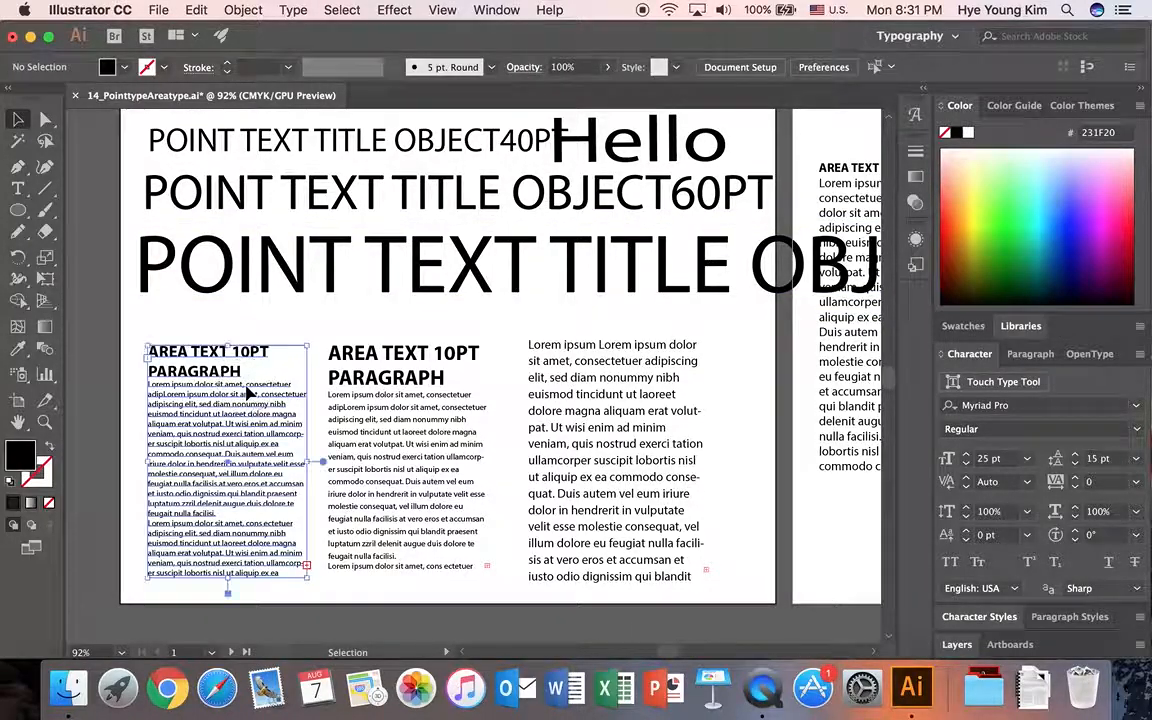
click(290, 280)
drag(17, 188, 85, 193)
click(302, 318)
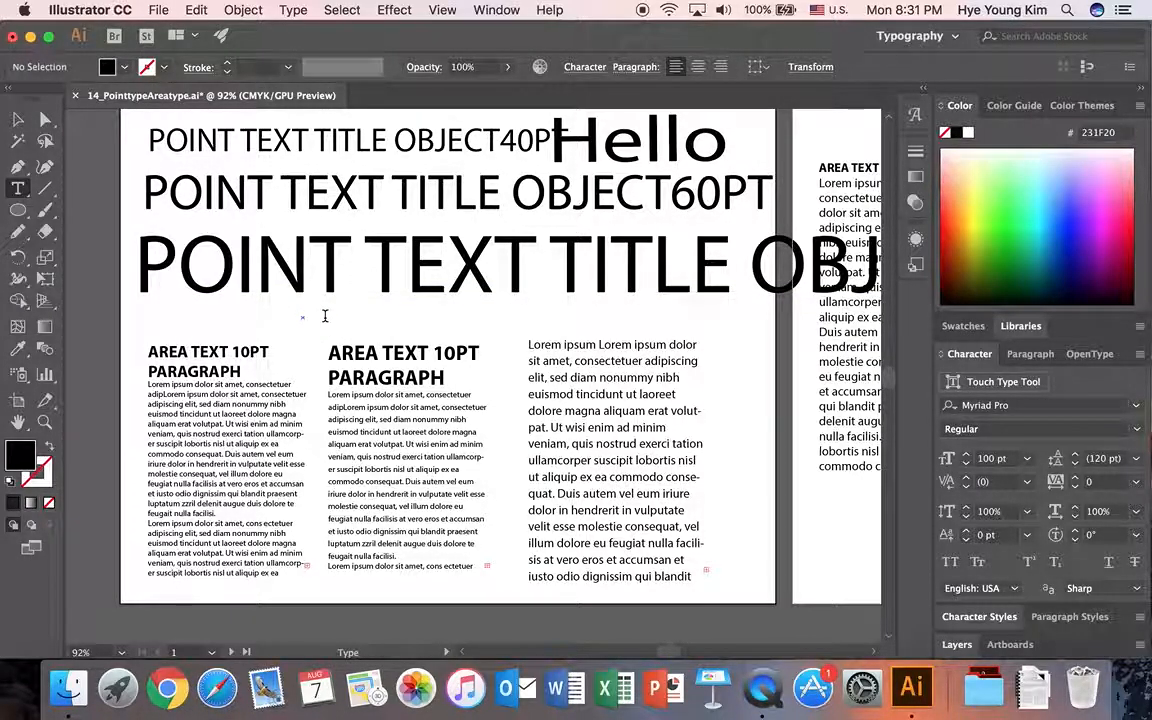
click(20, 119)
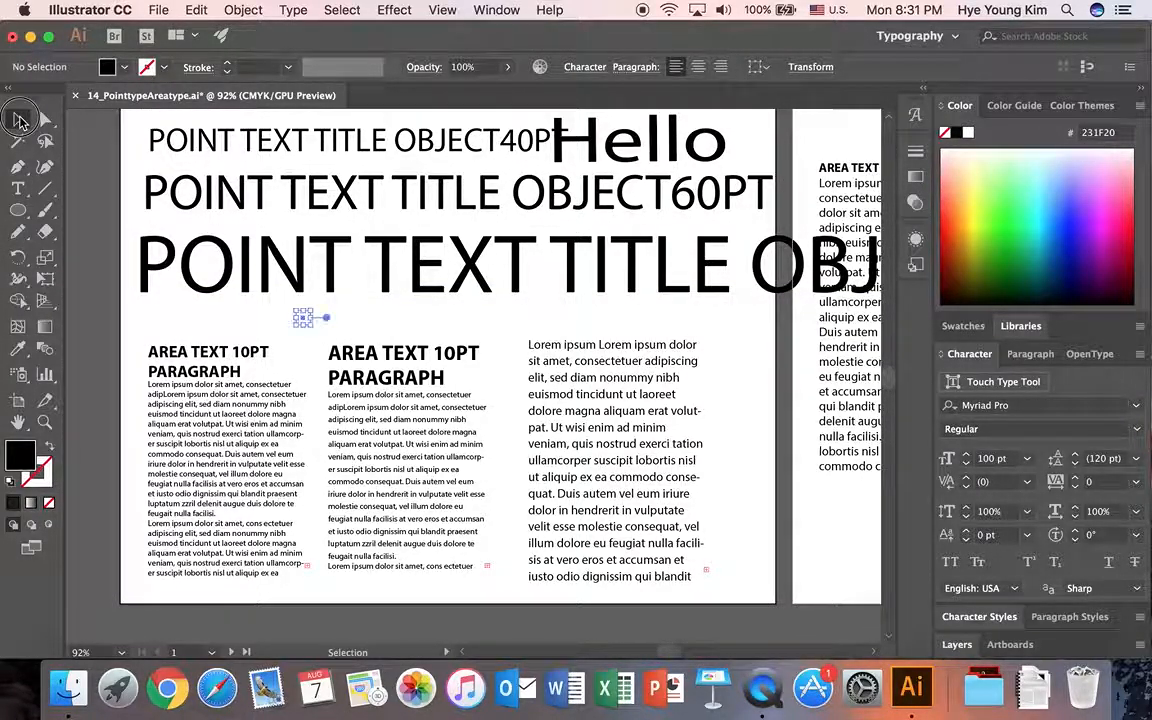
click(342, 334)
Create a point text object reading hello between the largest title and the paragraph columns.
scroll(342, 334, down, 3)
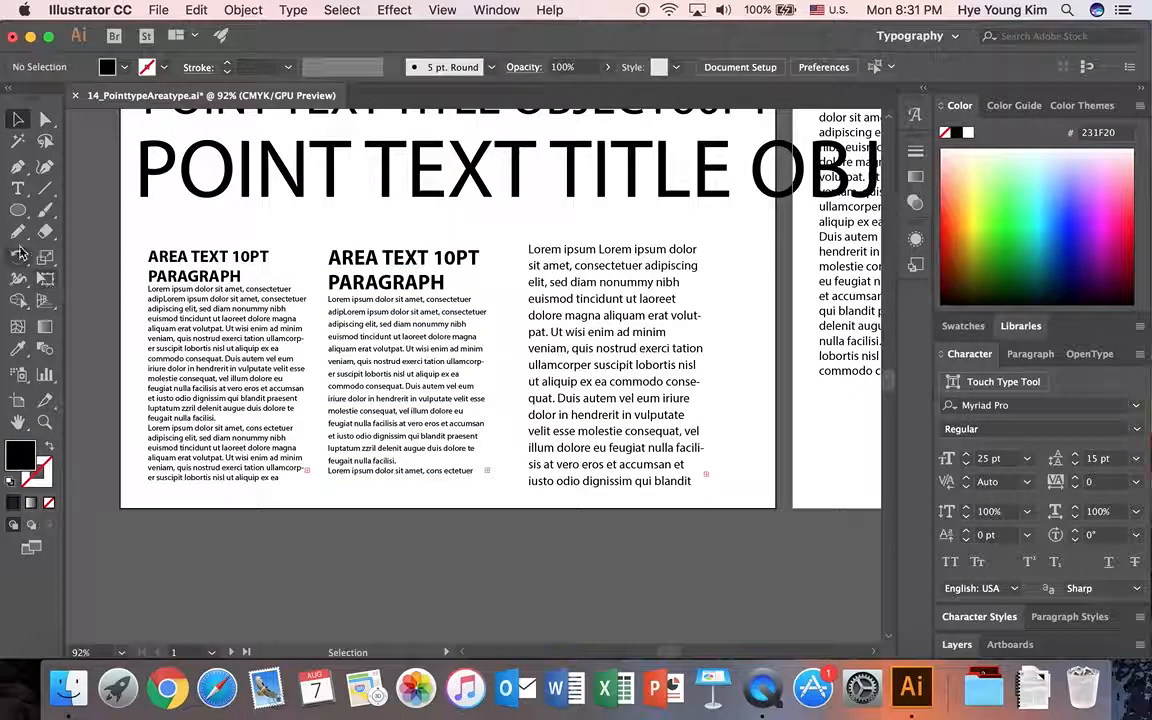
click(17, 188)
scroll(818, 482, up, 1)
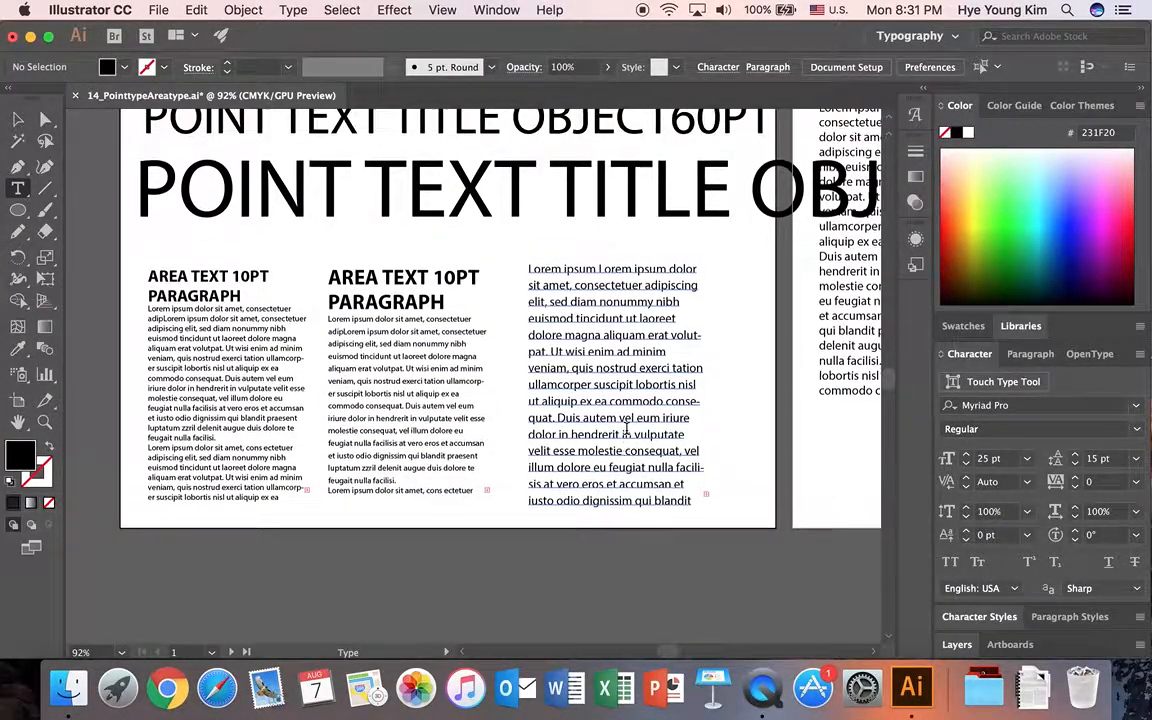
click(491, 240)
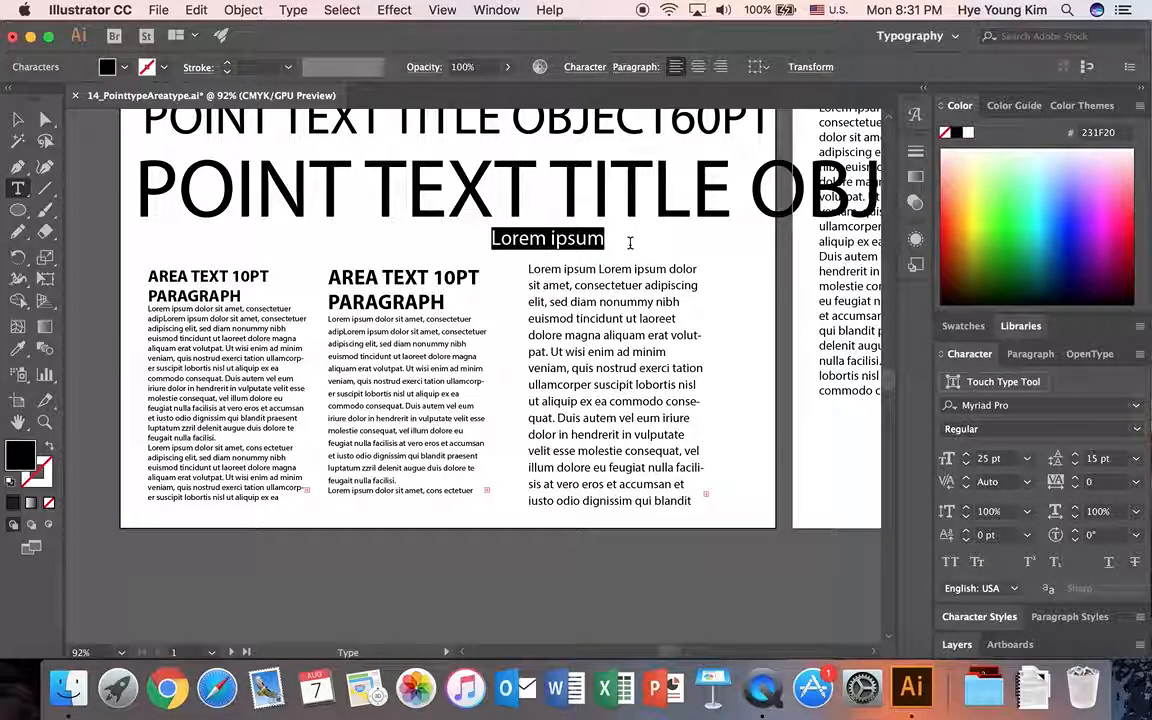
text(hello)
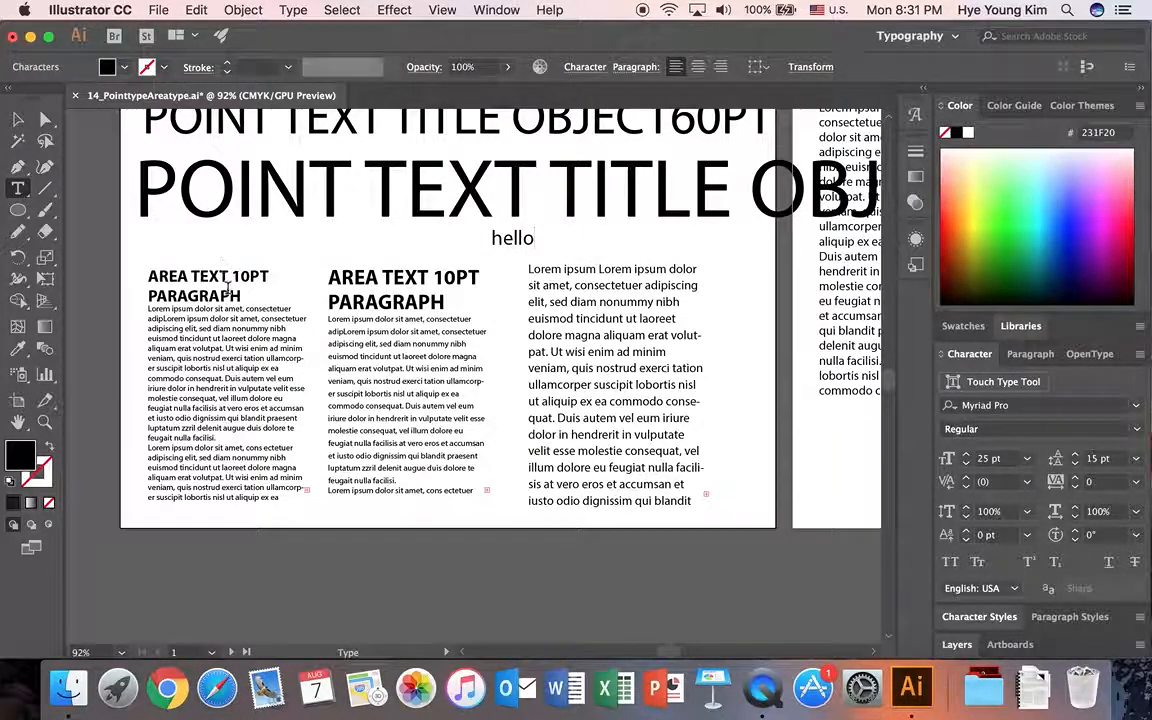
scroll(620, 264, up, 1)
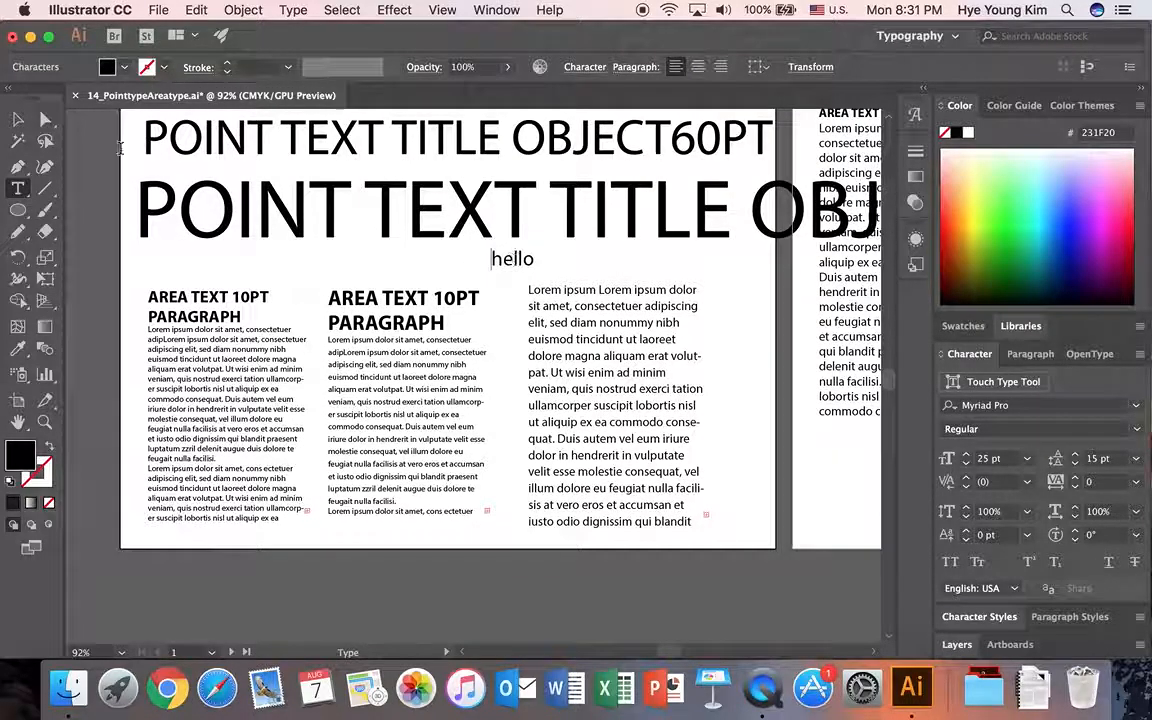
Move the small hello text slightly, then delete it.
click(17, 120)
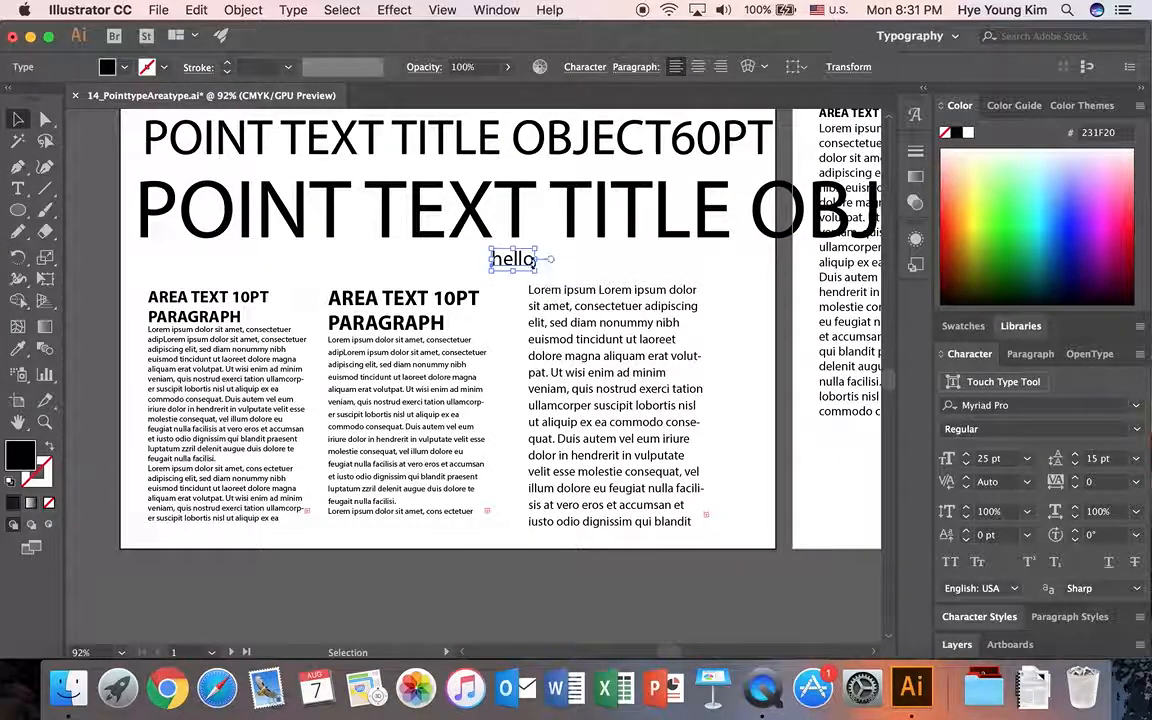
click(503, 263)
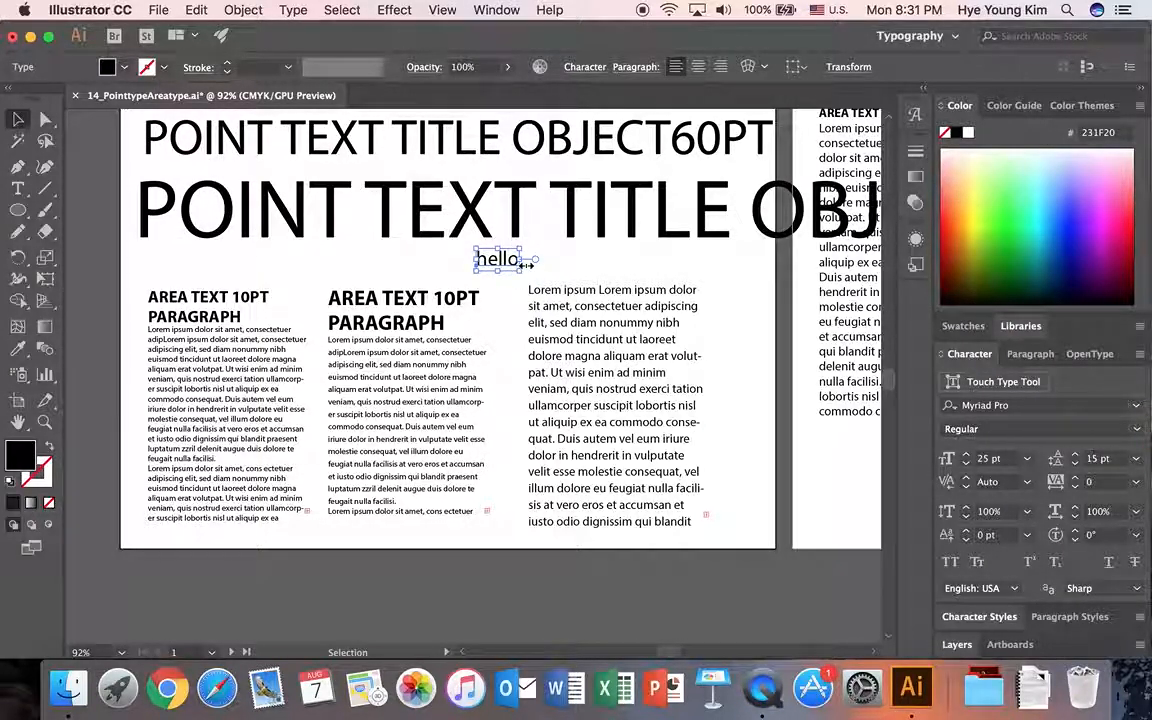
drag(497, 264, 505, 268)
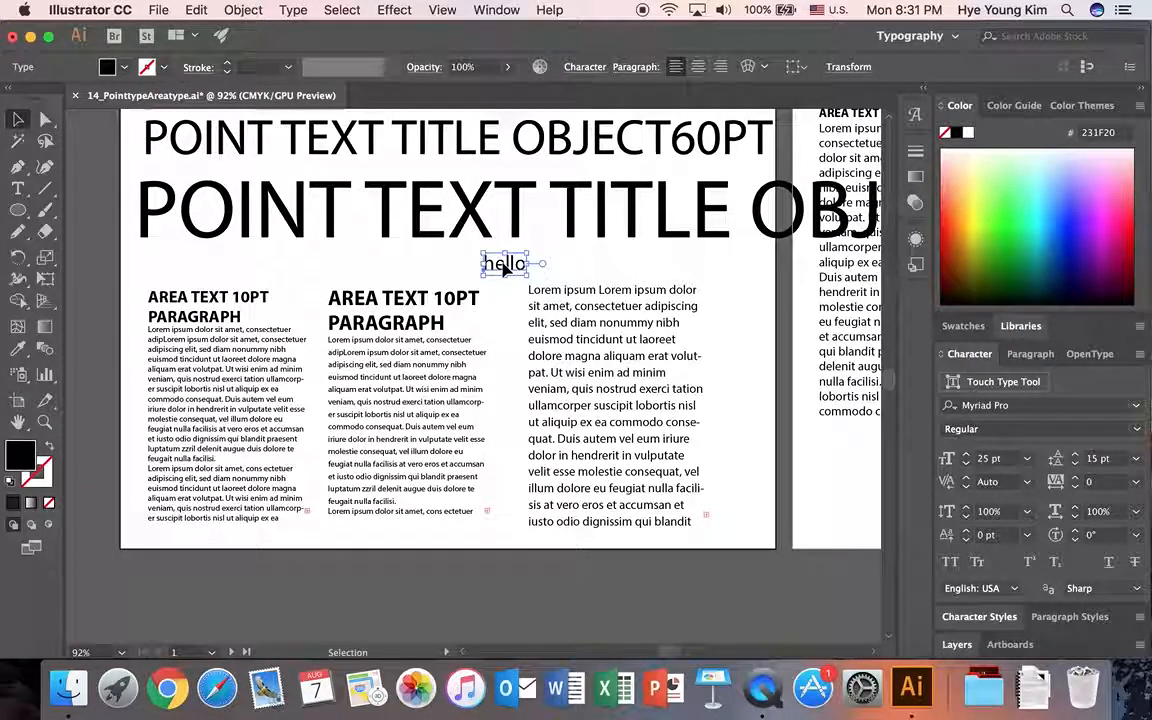
scroll(560, 287, up, 2)
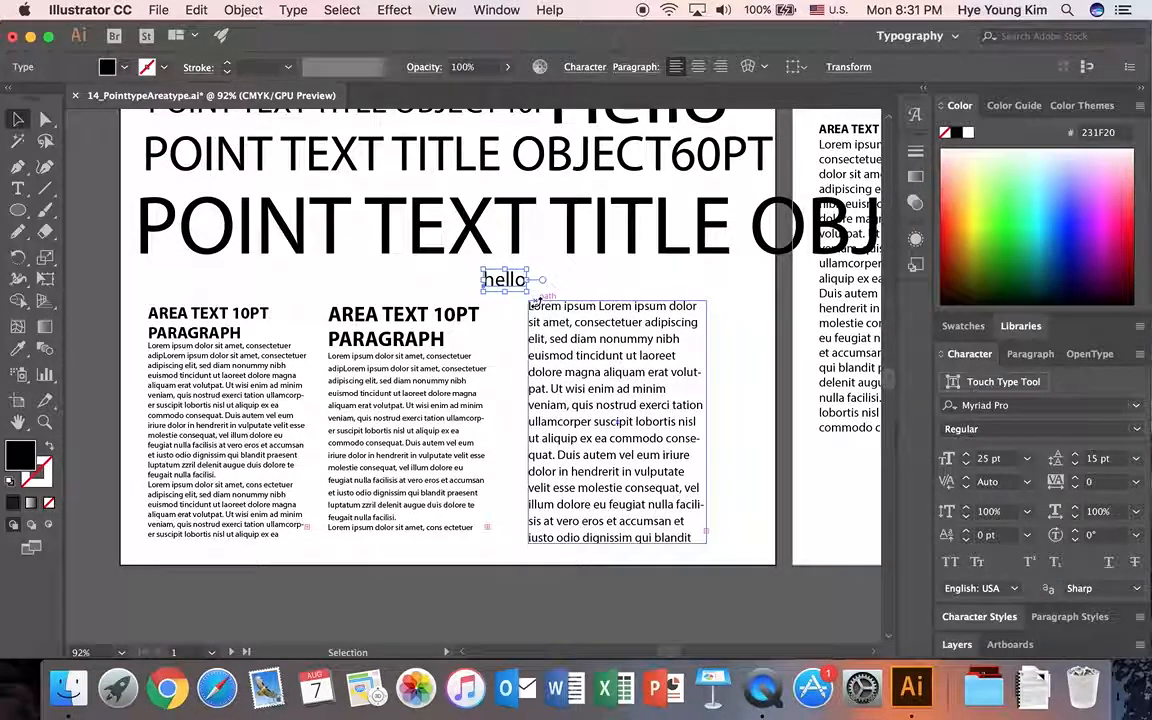
key(Delete)
Widen the third column's placeholder text frame slightly.
scroll(580, 460, up, 2)
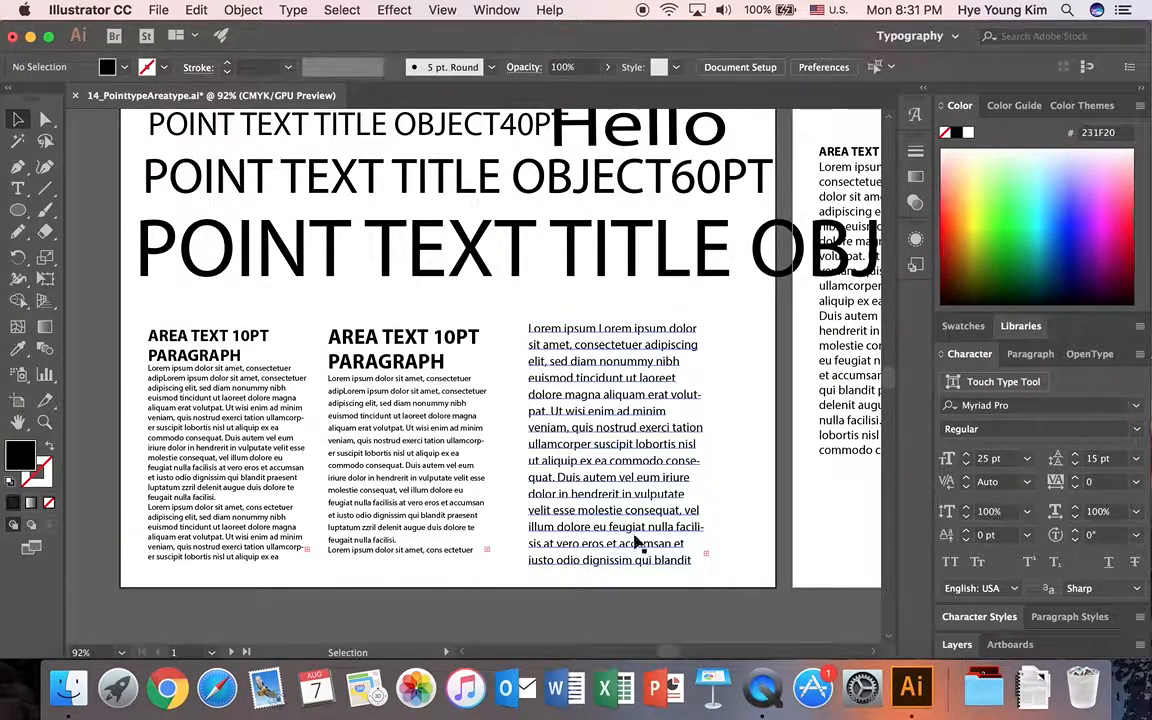
scroll(610, 452, up, 2)
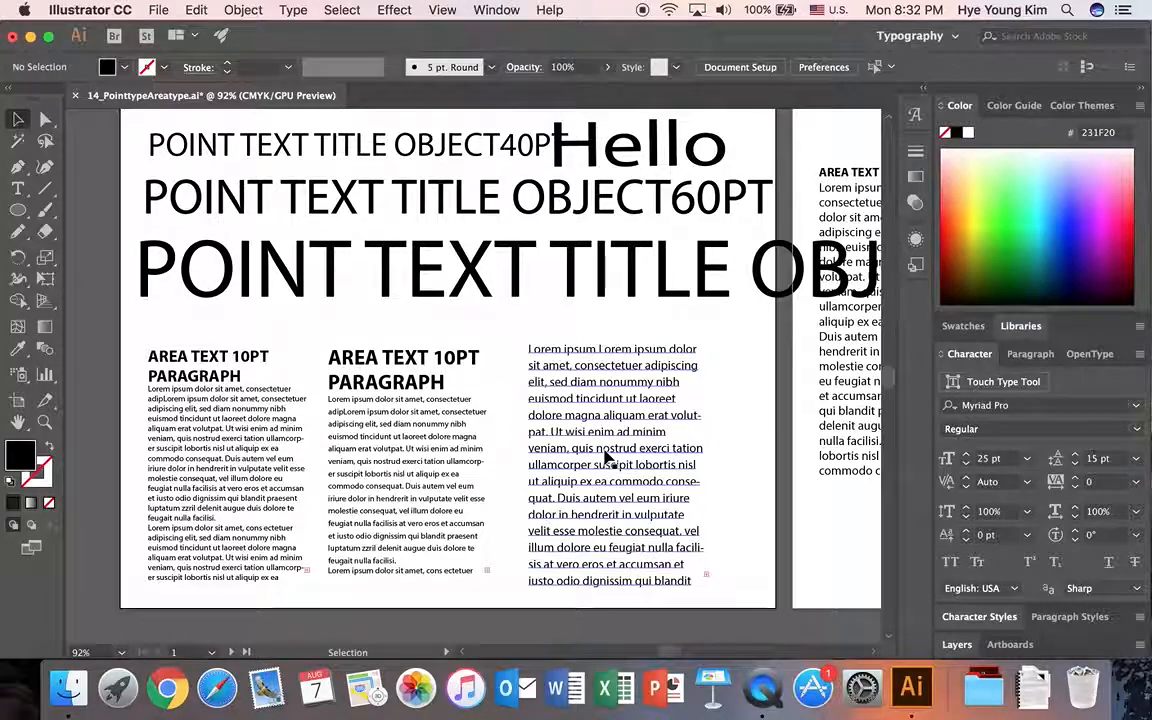
click(406, 470)
click(655, 470)
mouse_move(722, 465)
mouse_down()
mouse_move(763, 465)
mouse_move(700, 463)
mouse_move(716, 465)
mouse_up()
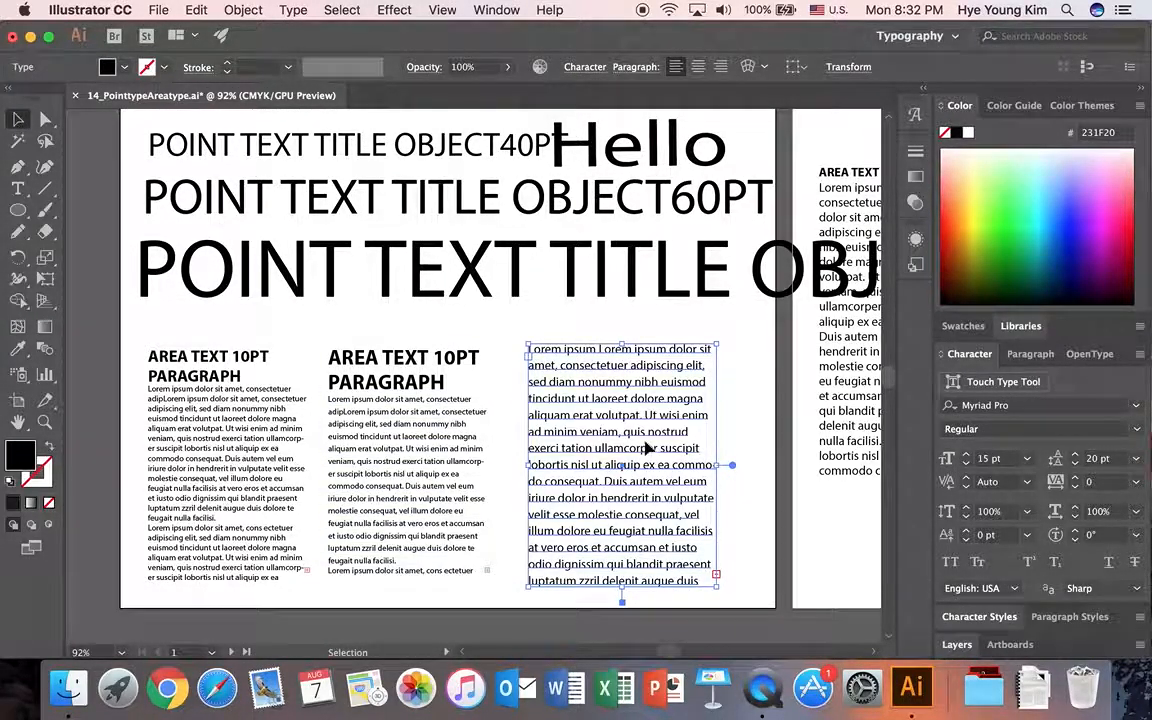
Set the third column's placeholder text to Marion Italic and hide the extra character options.
click(1030, 405)
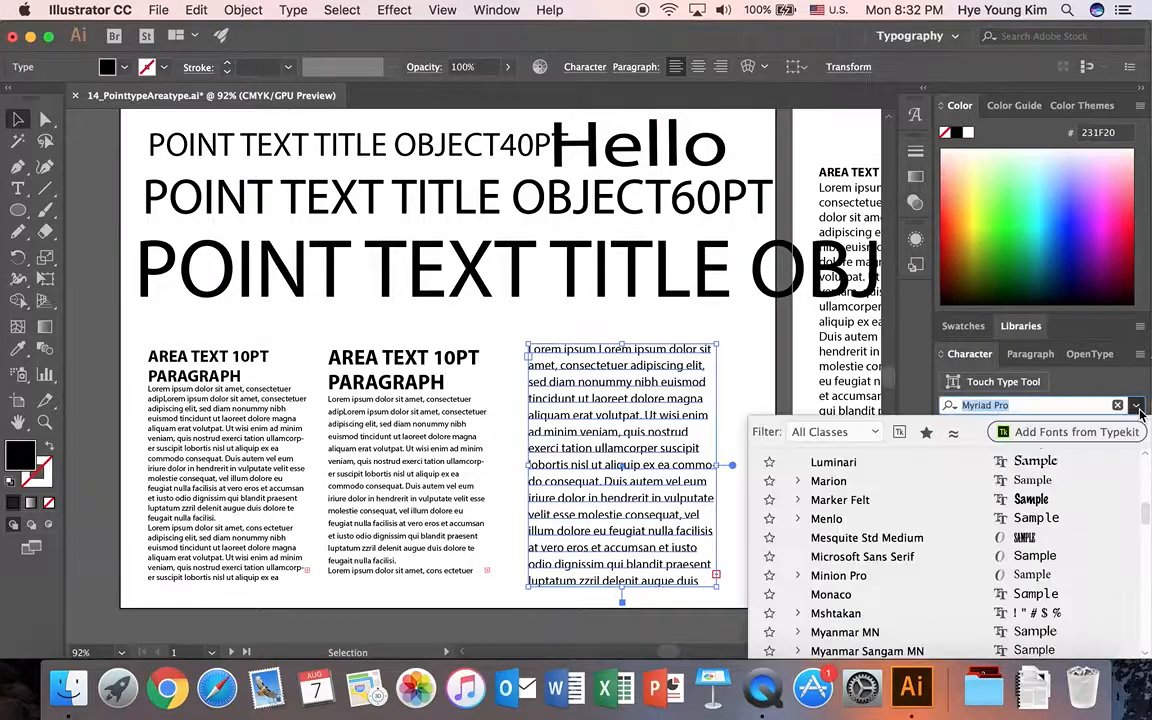
click(898, 480)
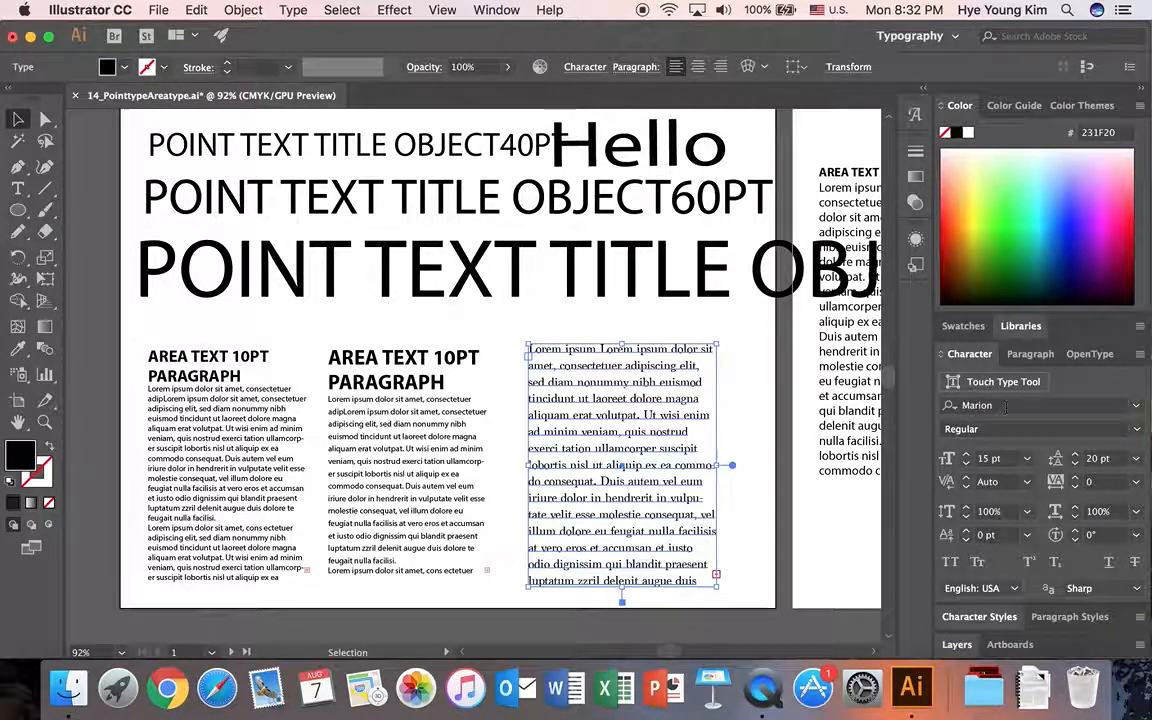
click(1140, 430)
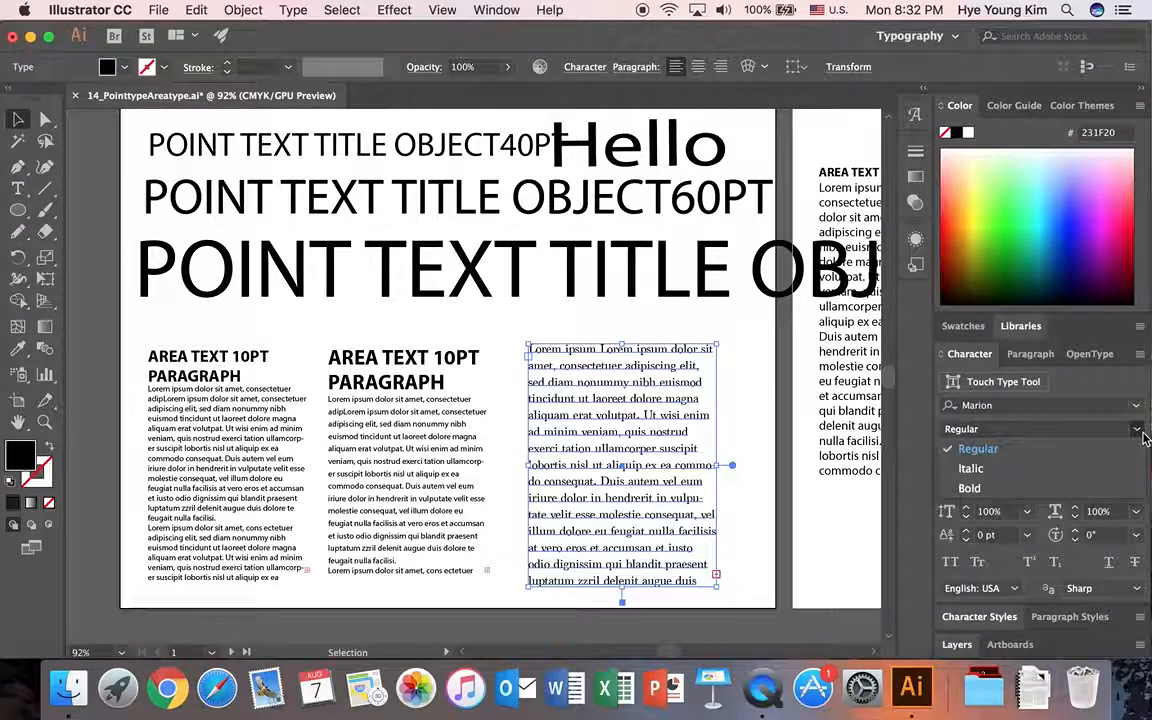
click(971, 468)
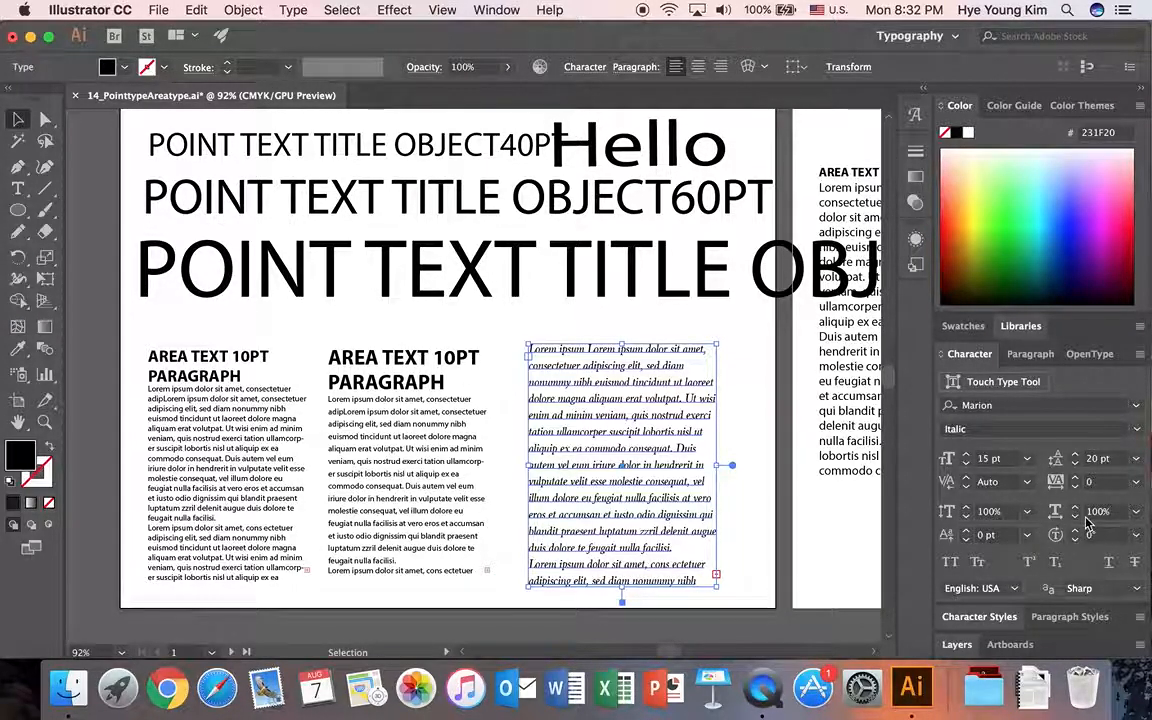
click(1143, 358)
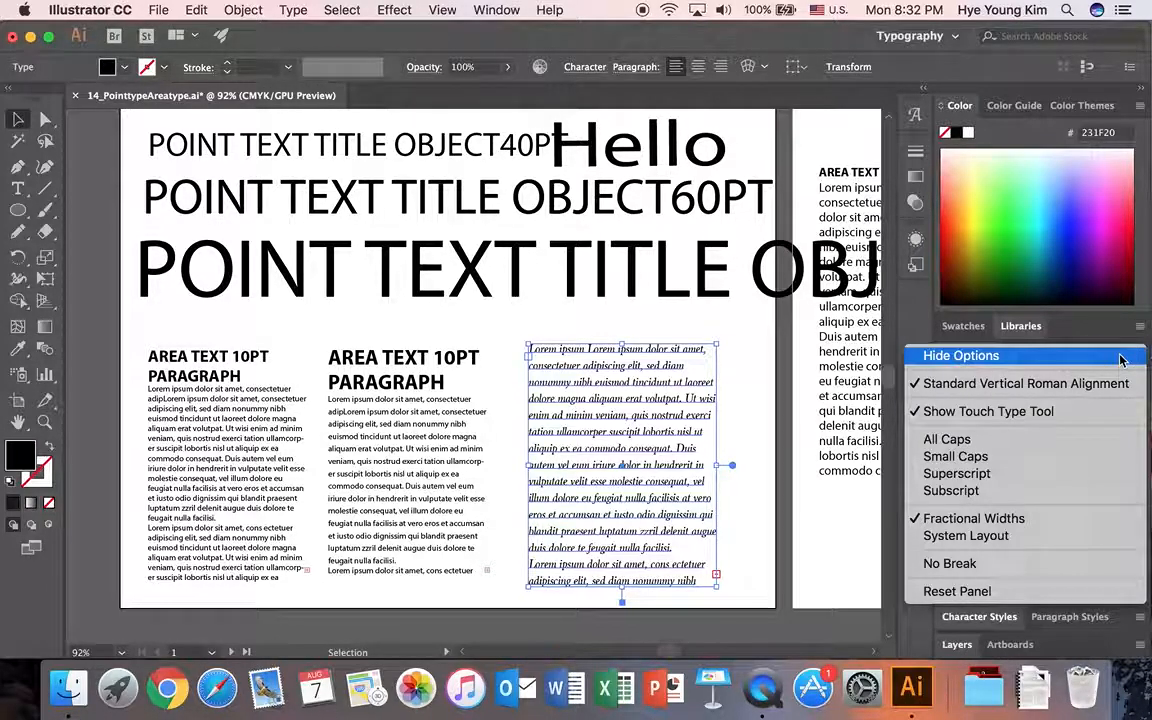
click(1122, 360)
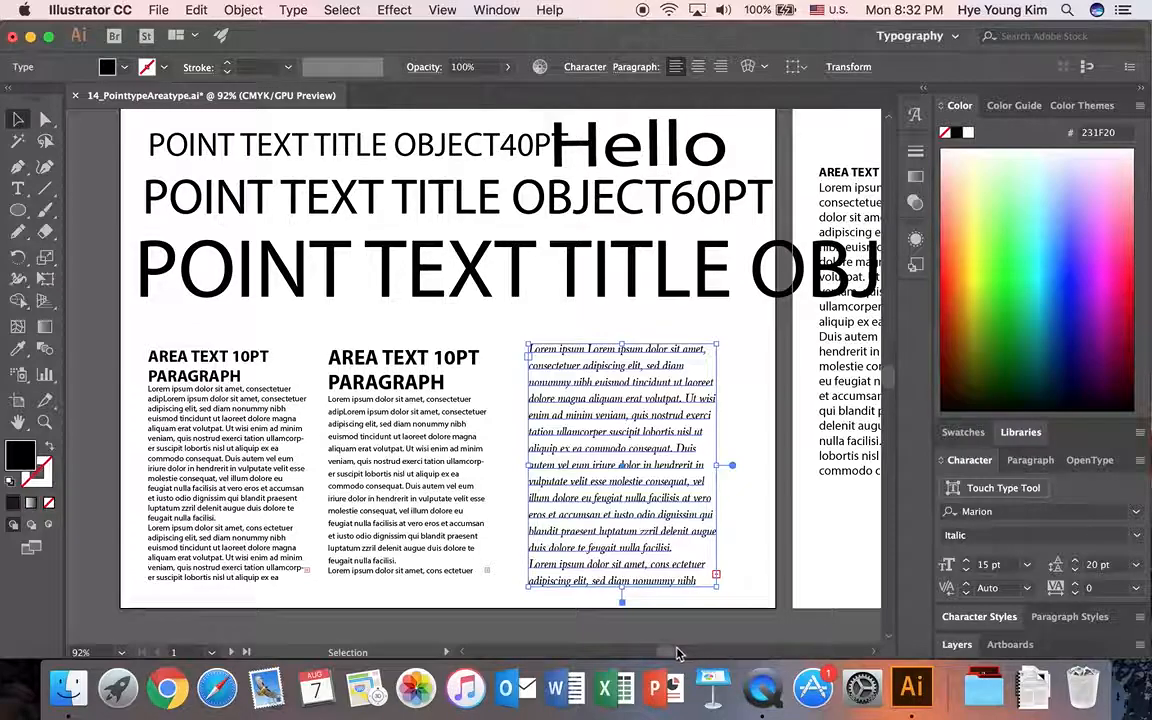
Delete the OBJECT100PT title overlapping the second artboard and show the paragraph options.
scroll(677, 653, right, 10)
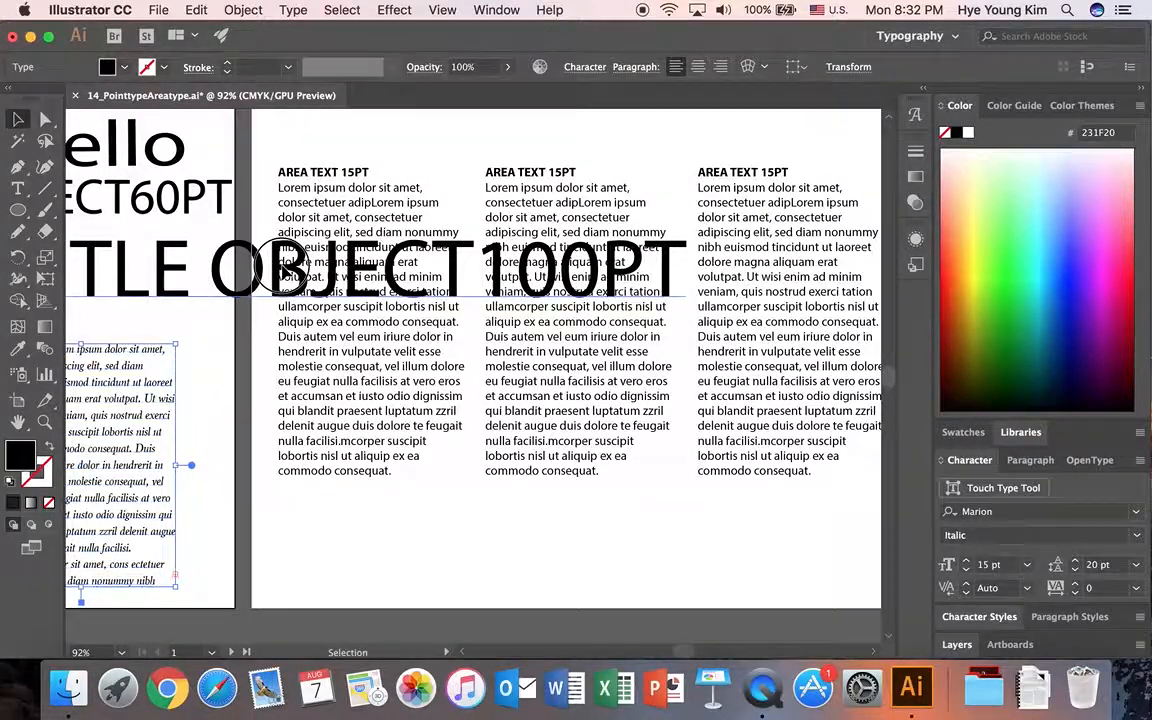
click(284, 270)
key(Delete)
scroll(352, 373, down, 1)
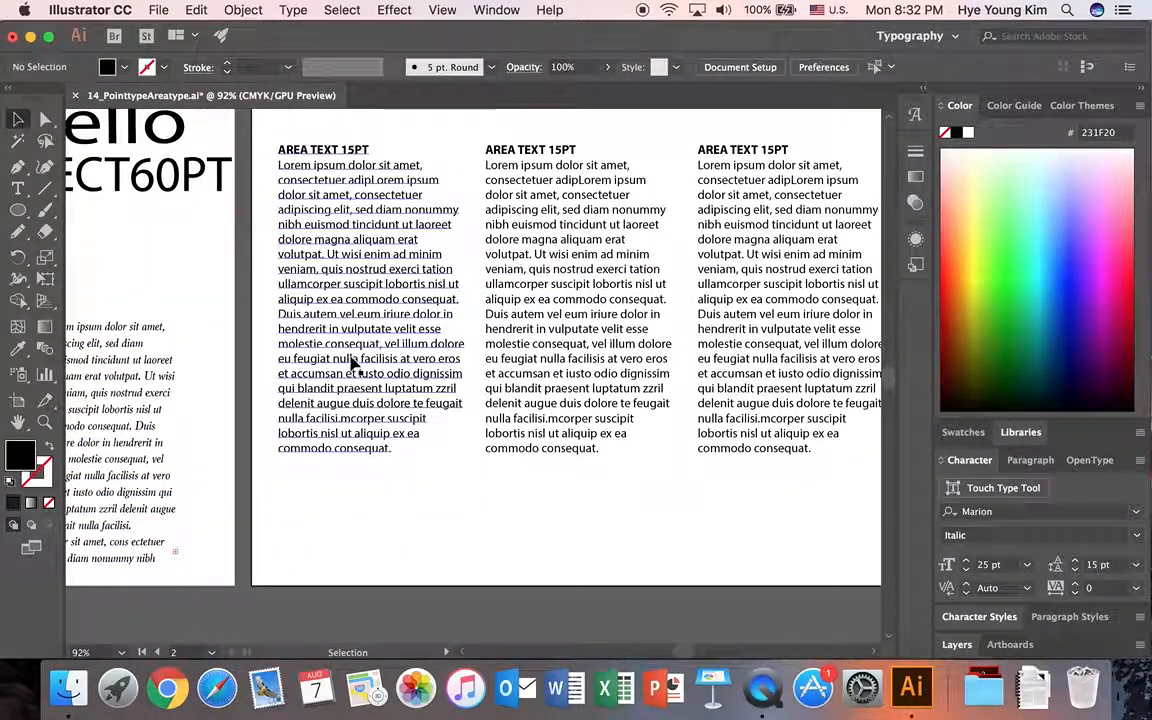
click(1030, 461)
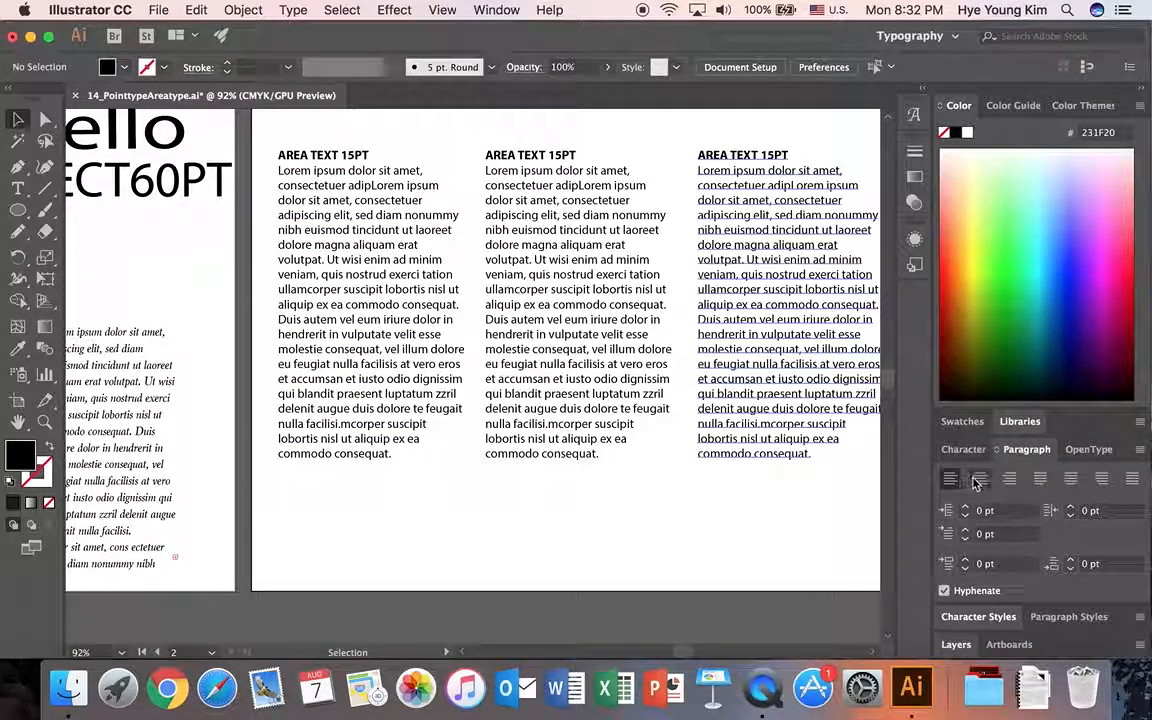
Centre-align the first area text column on the second artboard and right-align the middle column.
click(396, 370)
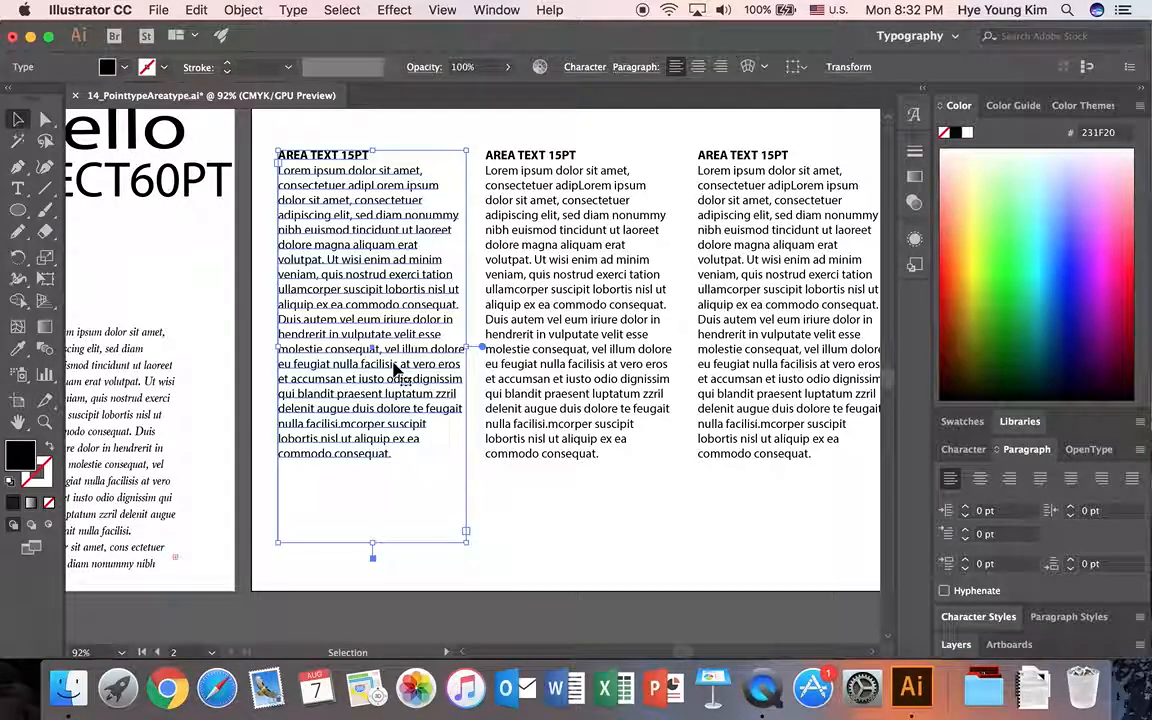
click(983, 486)
click(585, 348)
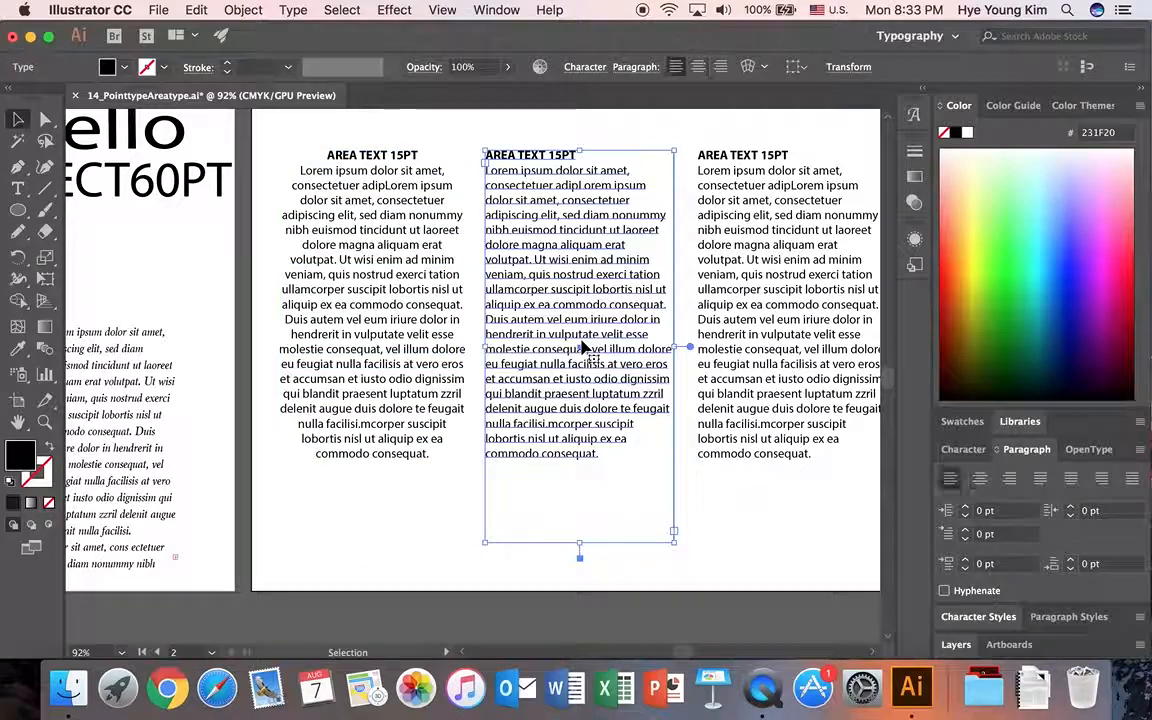
click(1010, 480)
Justify the third area text column with its last line aligned left, and deselect it.
click(732, 352)
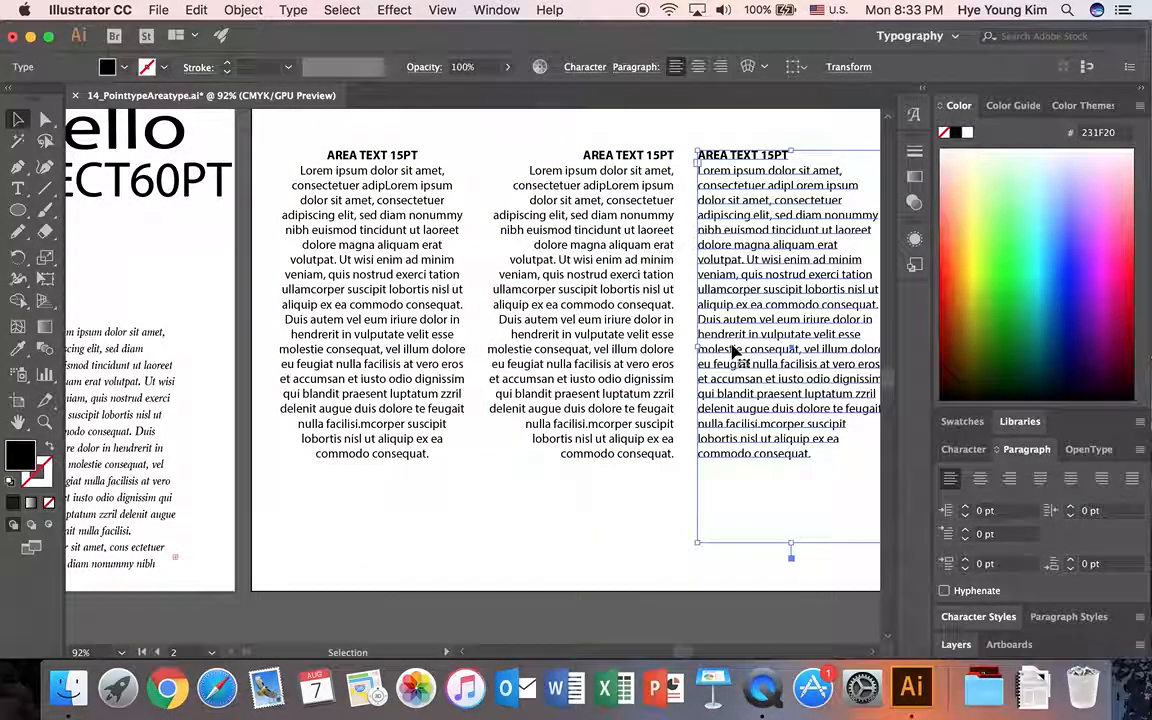
click(1038, 482)
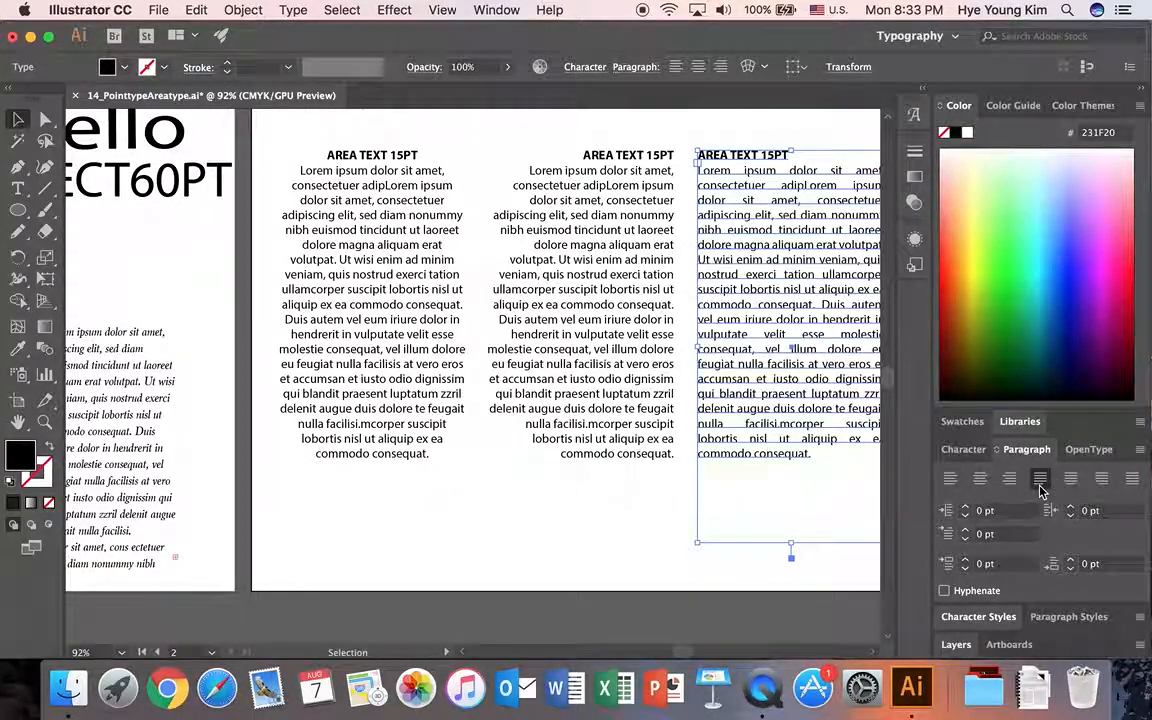
scroll(692, 651, right, 4)
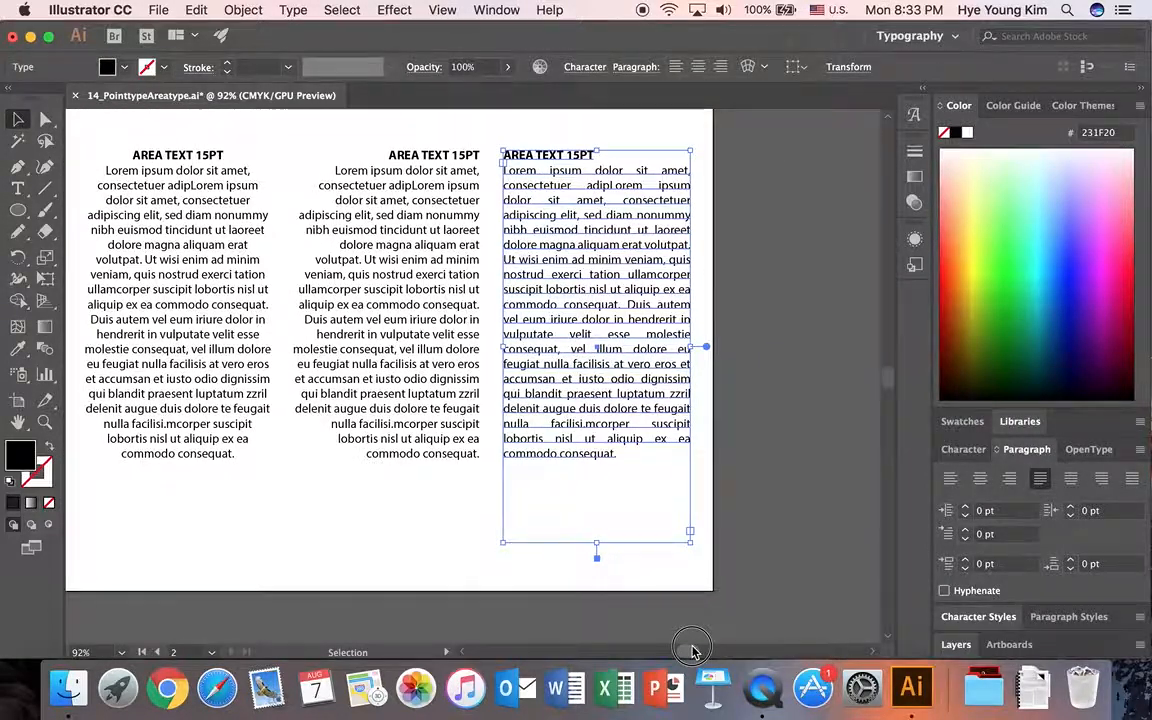
scroll(694, 640, left, 2)
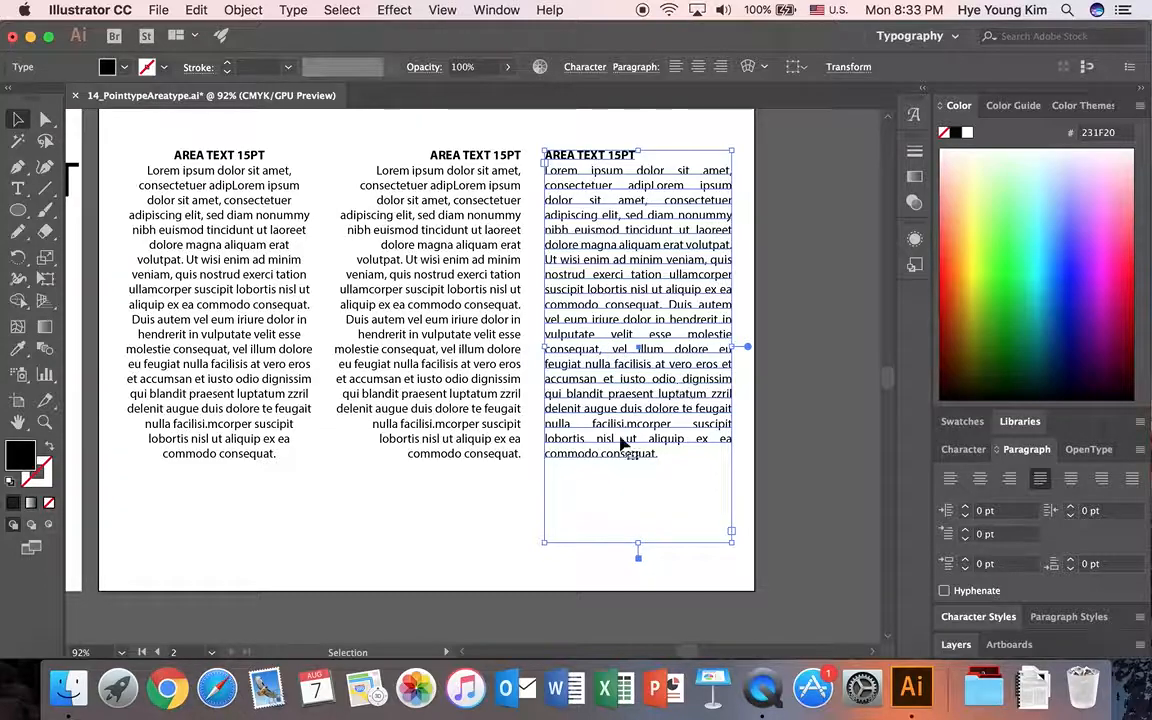
click(515, 500)
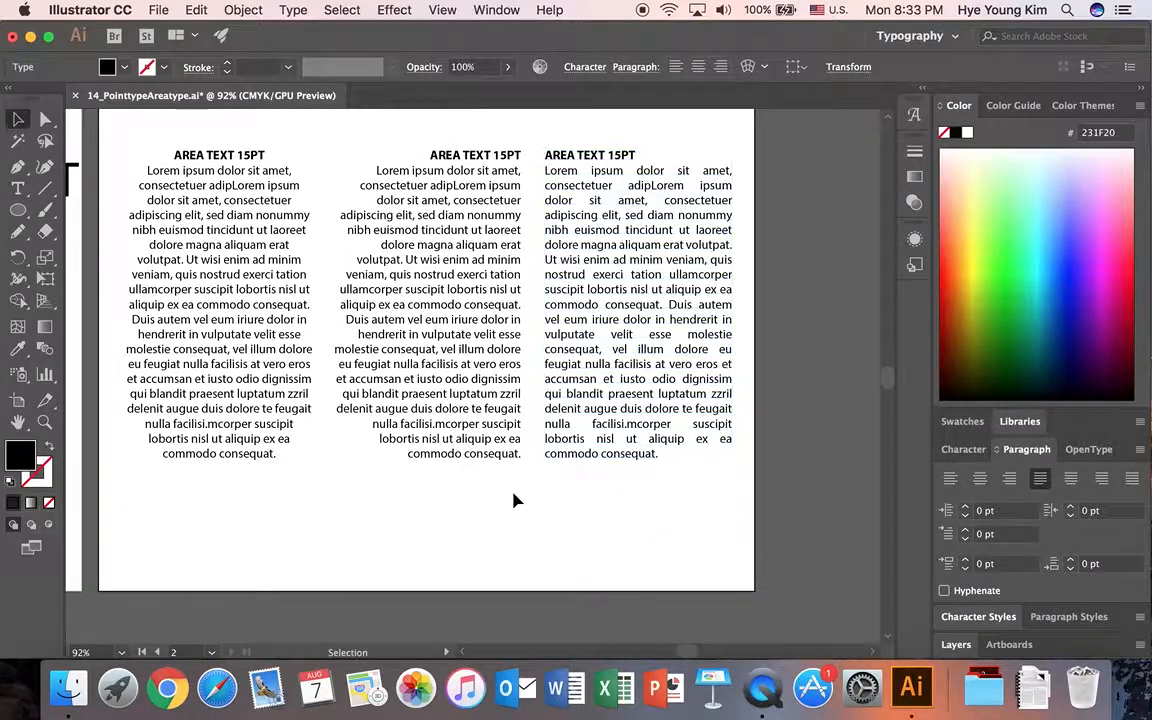
click(277, 304)
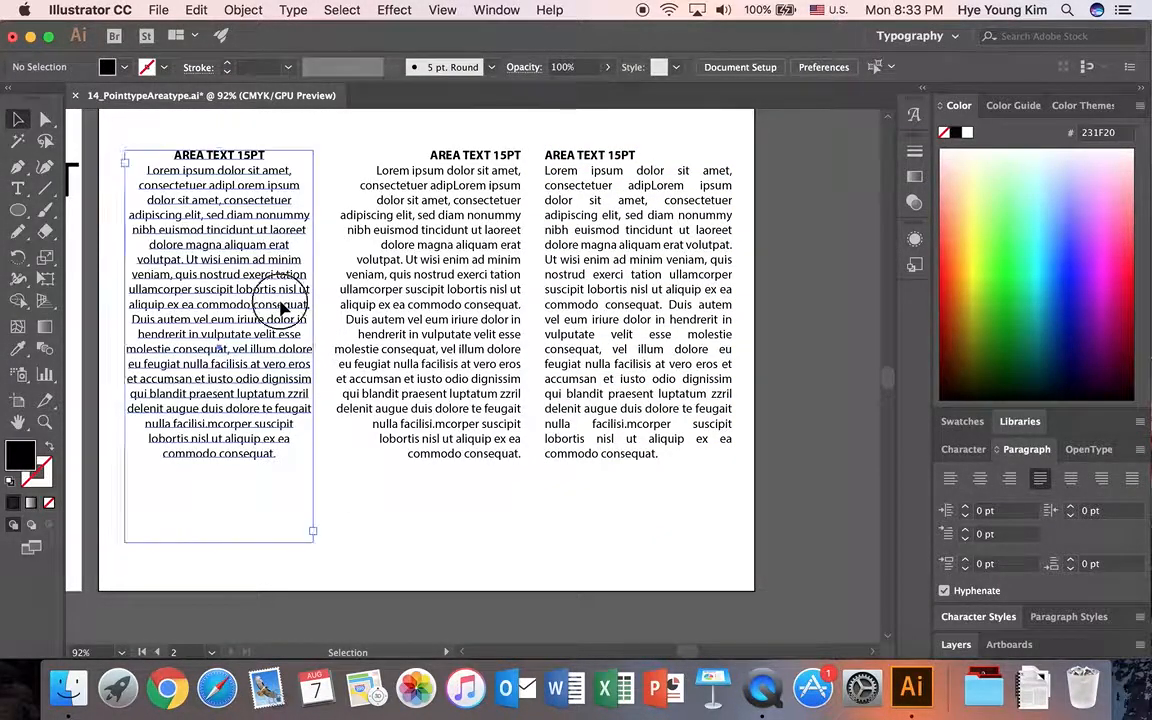
click(446, 294)
click(652, 310)
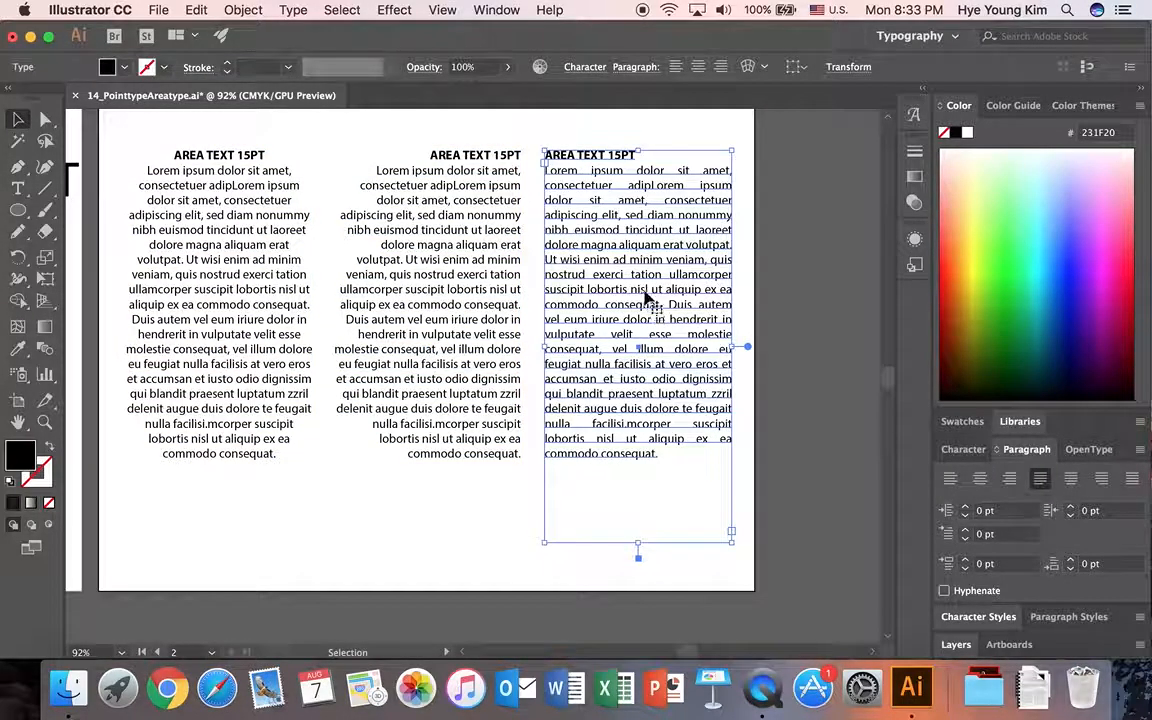
click(476, 306)
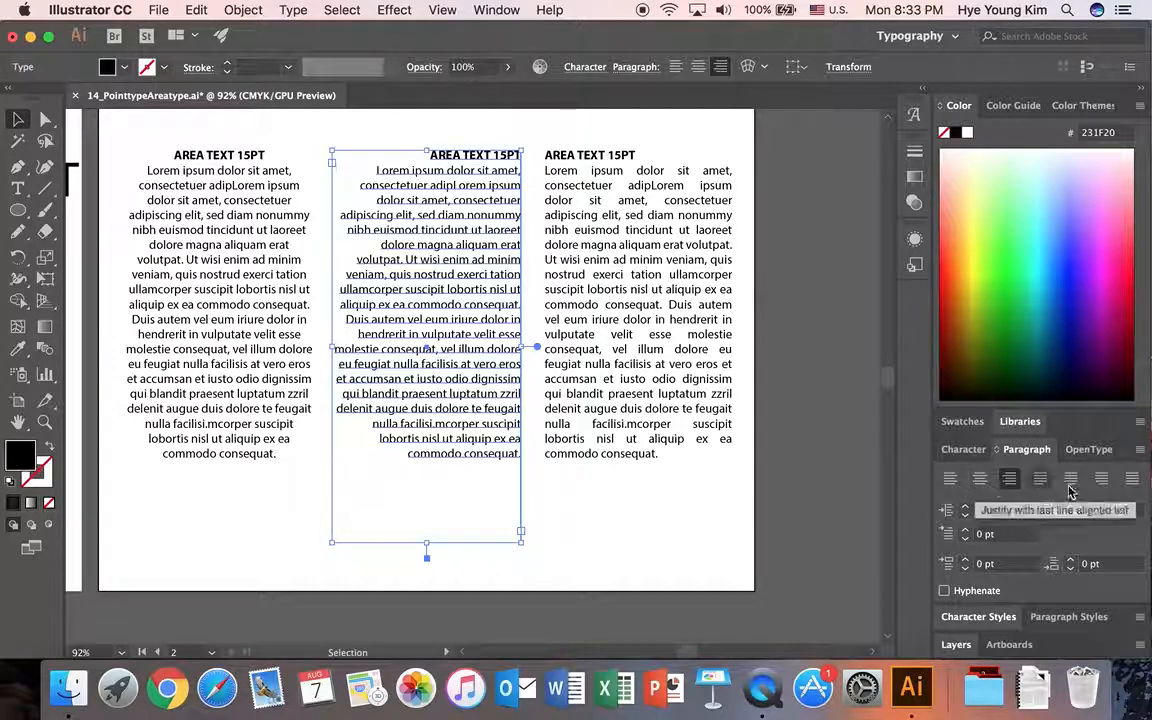
Save the document under a new name by appending an underscore and the owner's first name to 14_PointtypeAreatype, keeping the Adobe Illustrator format.
click(160, 9)
click(168, 158)
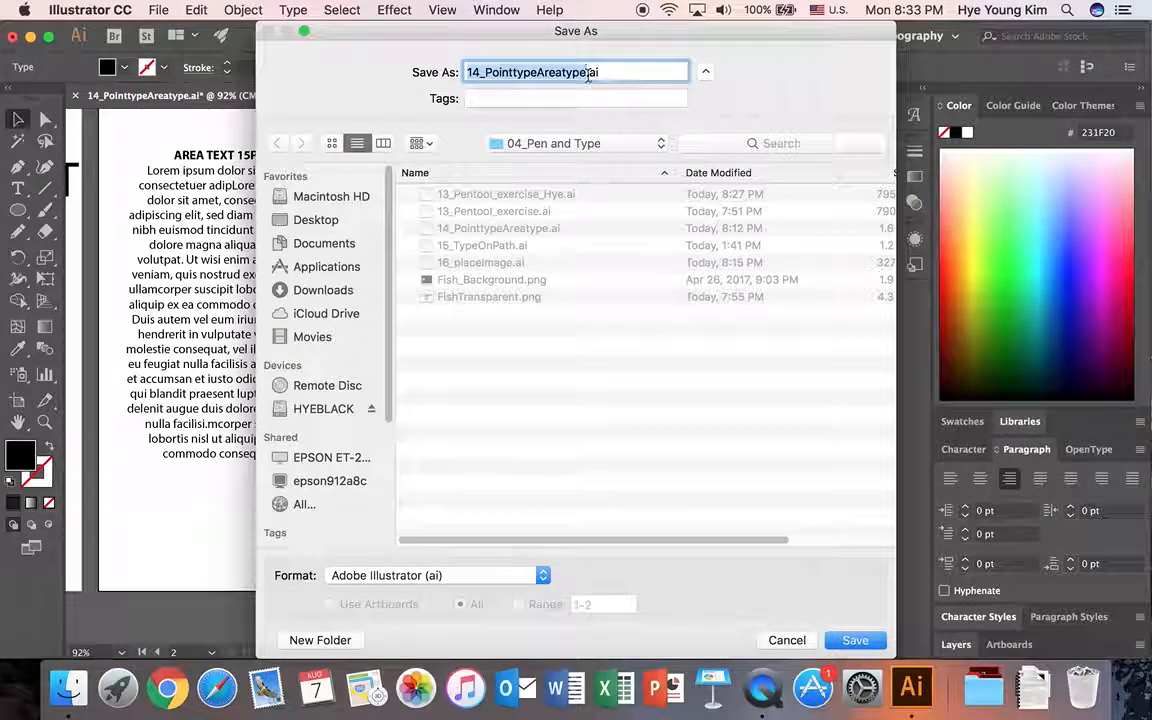
click(588, 73)
text(_Hye)
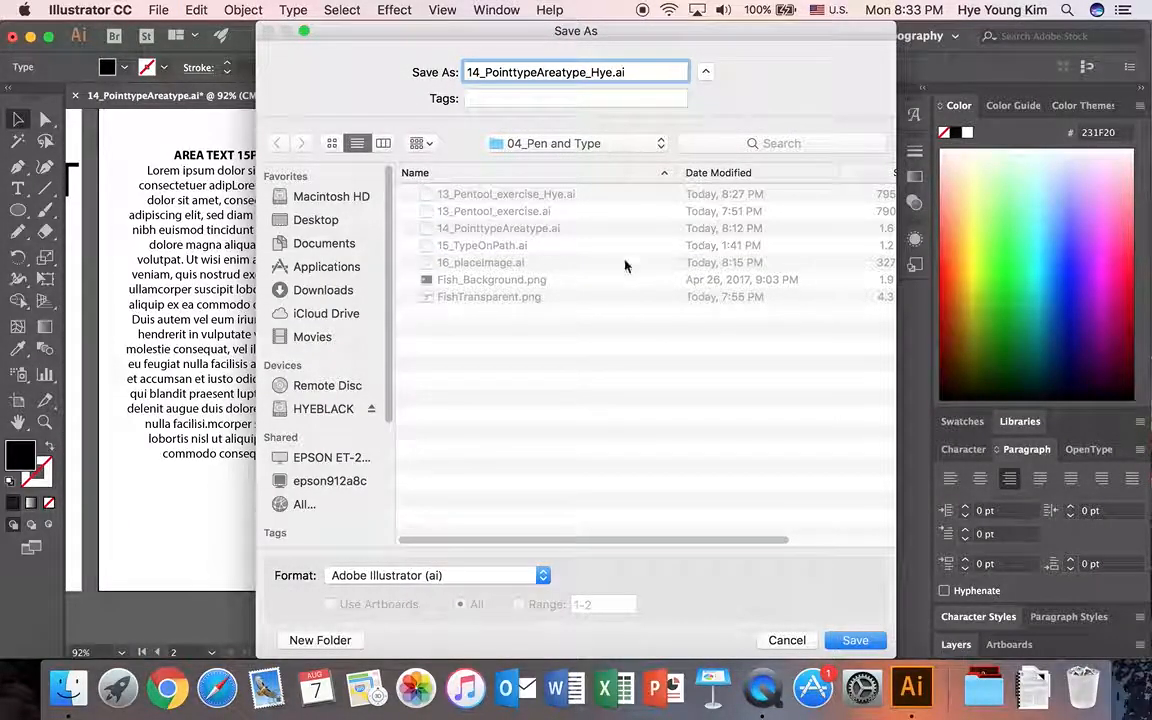
click(856, 640)
click(617, 622)
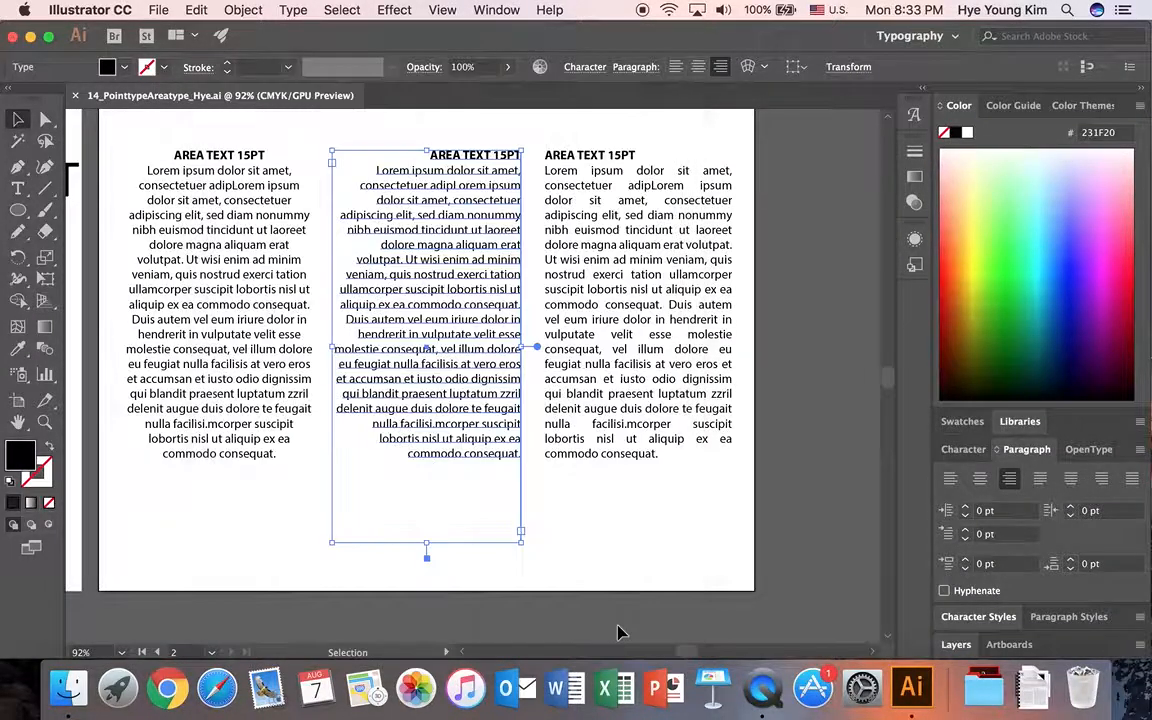
Close the saved document and open 15_TypeOnPath.ai from the 04_Pen and Type folder.
click(74, 95)
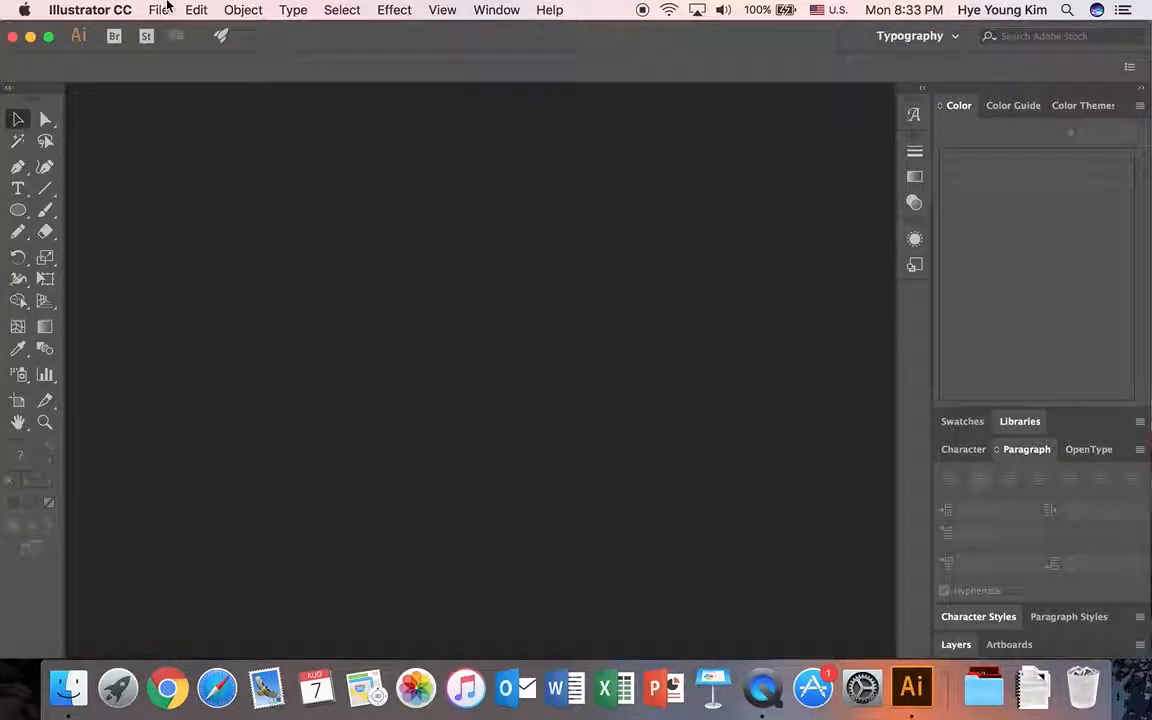
click(157, 10)
click(170, 66)
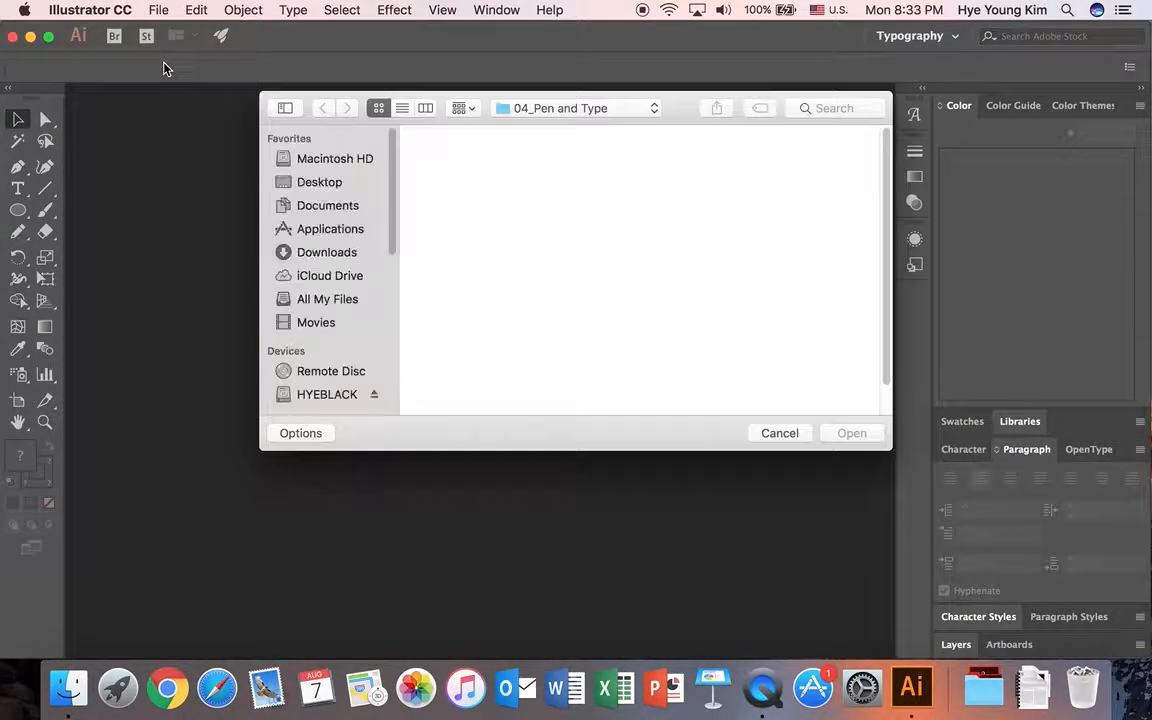
click(470, 270)
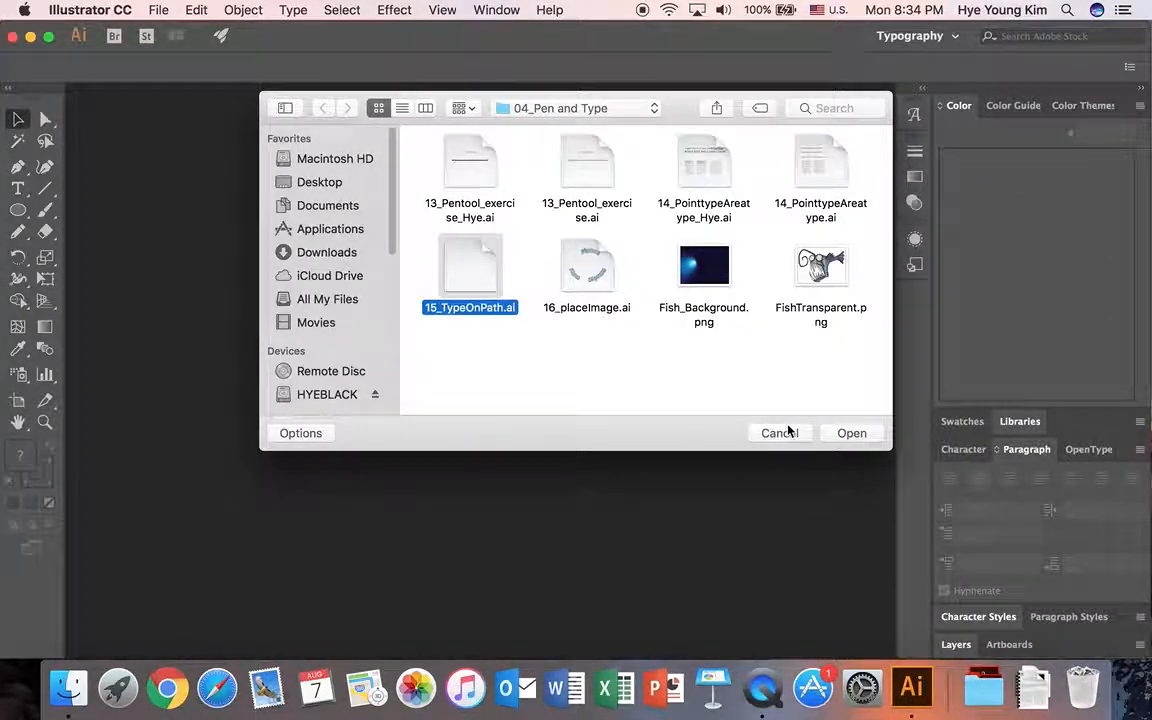
click(853, 435)
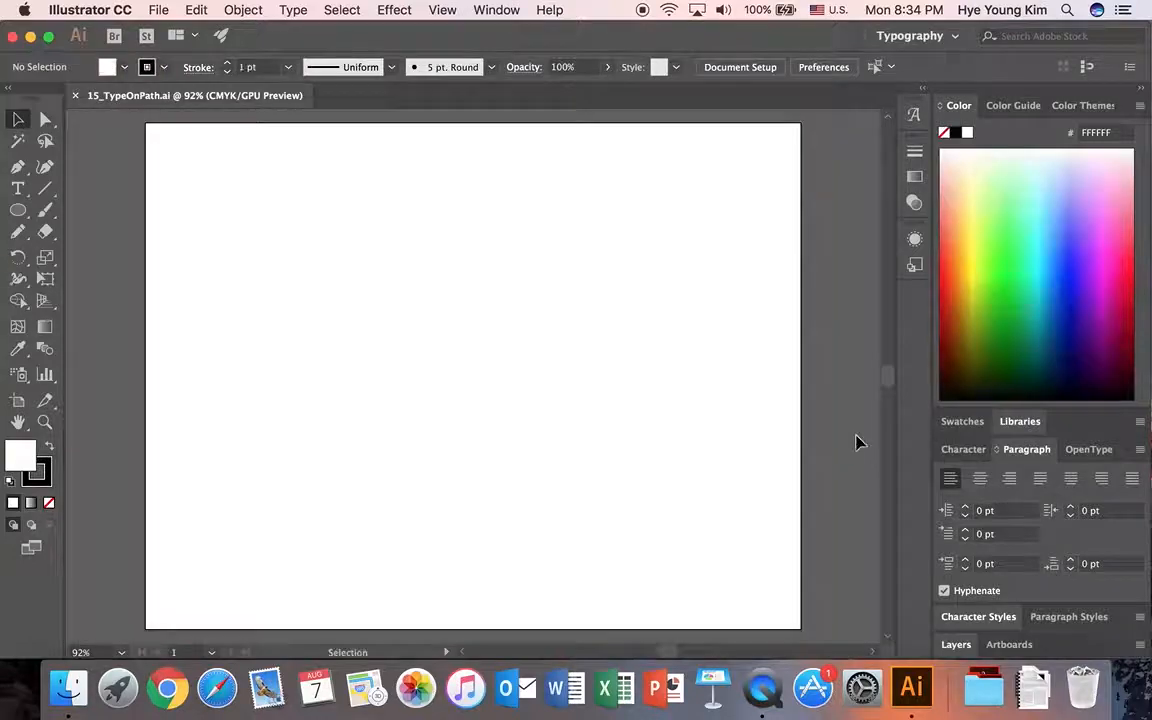
Draw a straight line with the Line Segment tool, rising gently to the right across the upper part of the artboard.
click(20, 190)
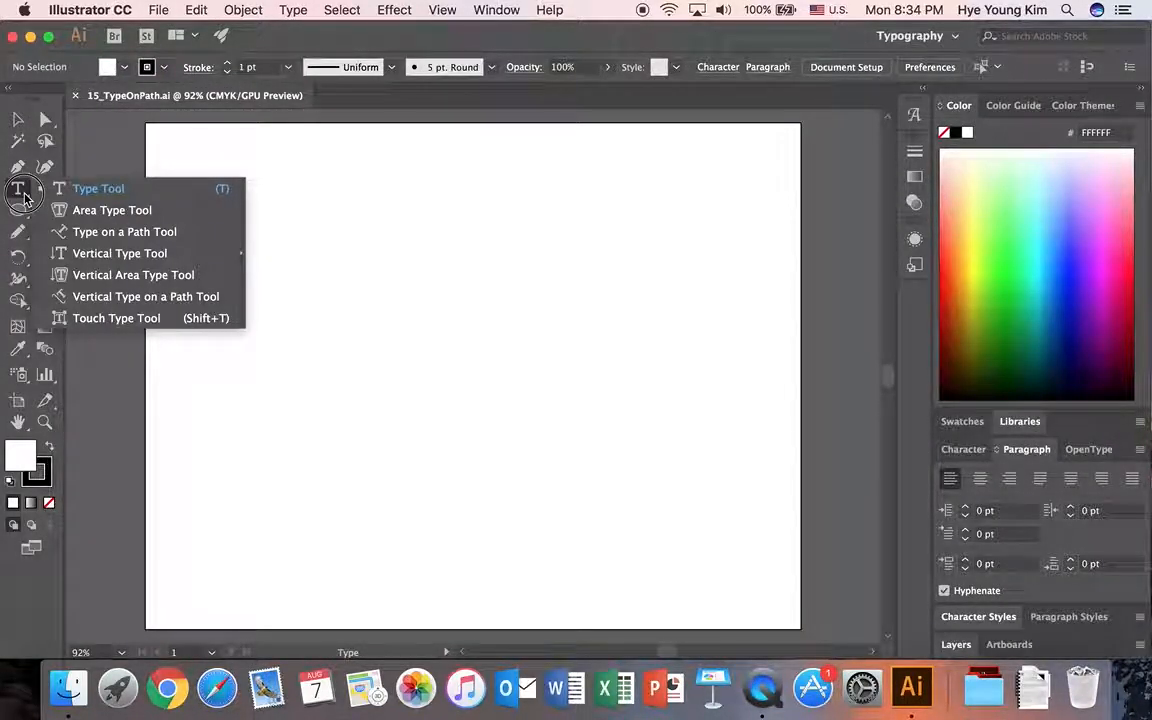
click(20, 190)
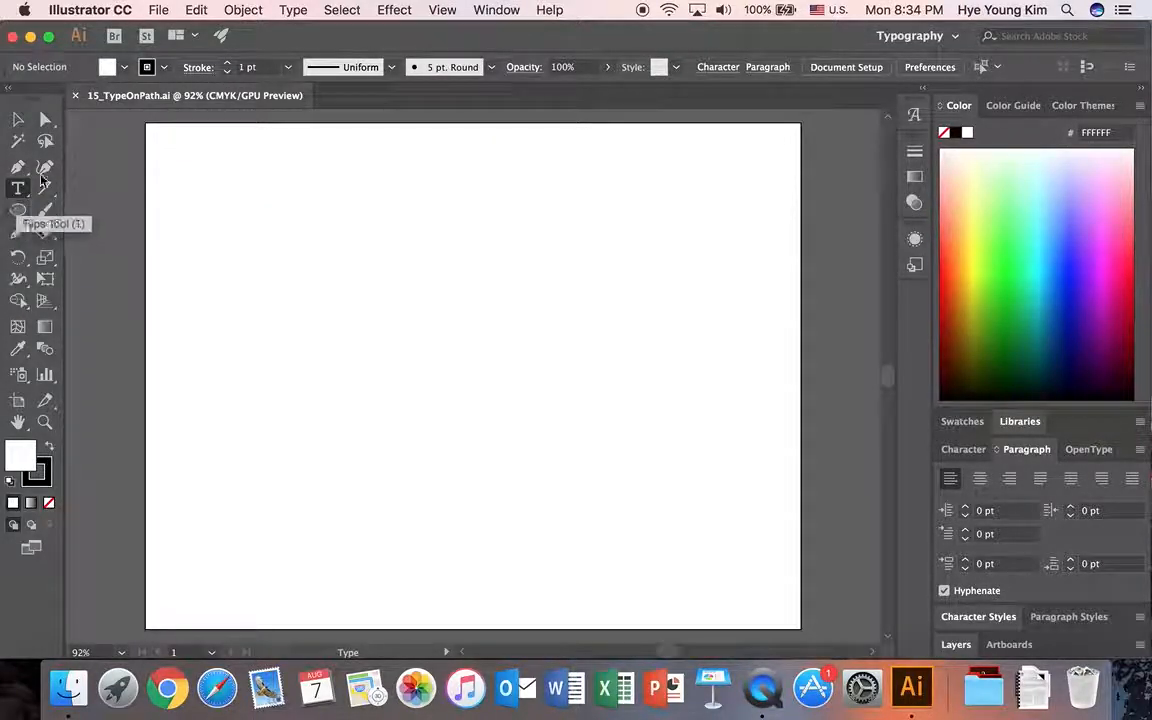
click(46, 190)
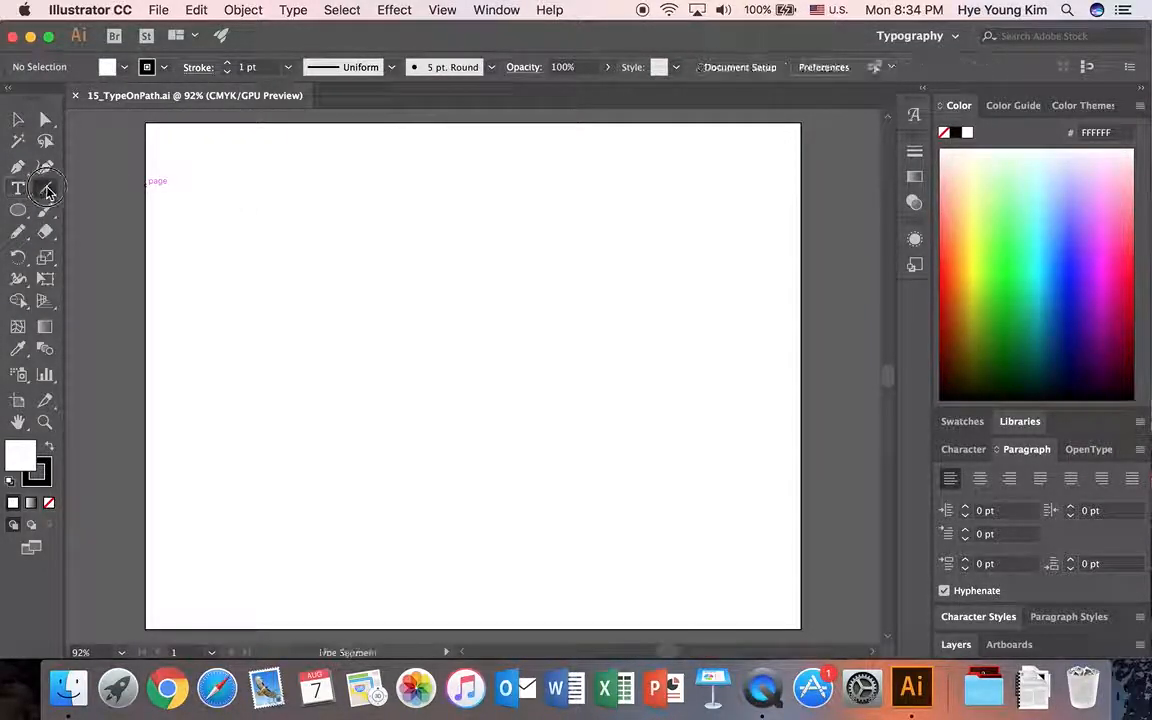
click(47, 190)
click(95, 189)
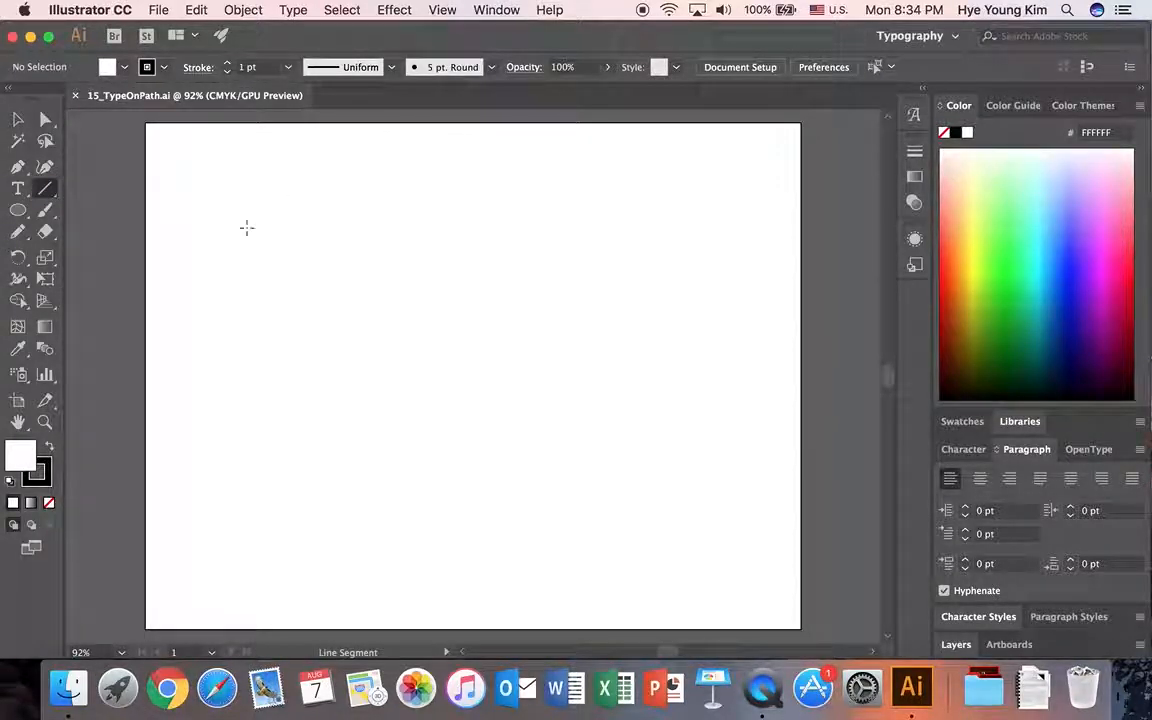
drag(210, 245, 688, 150)
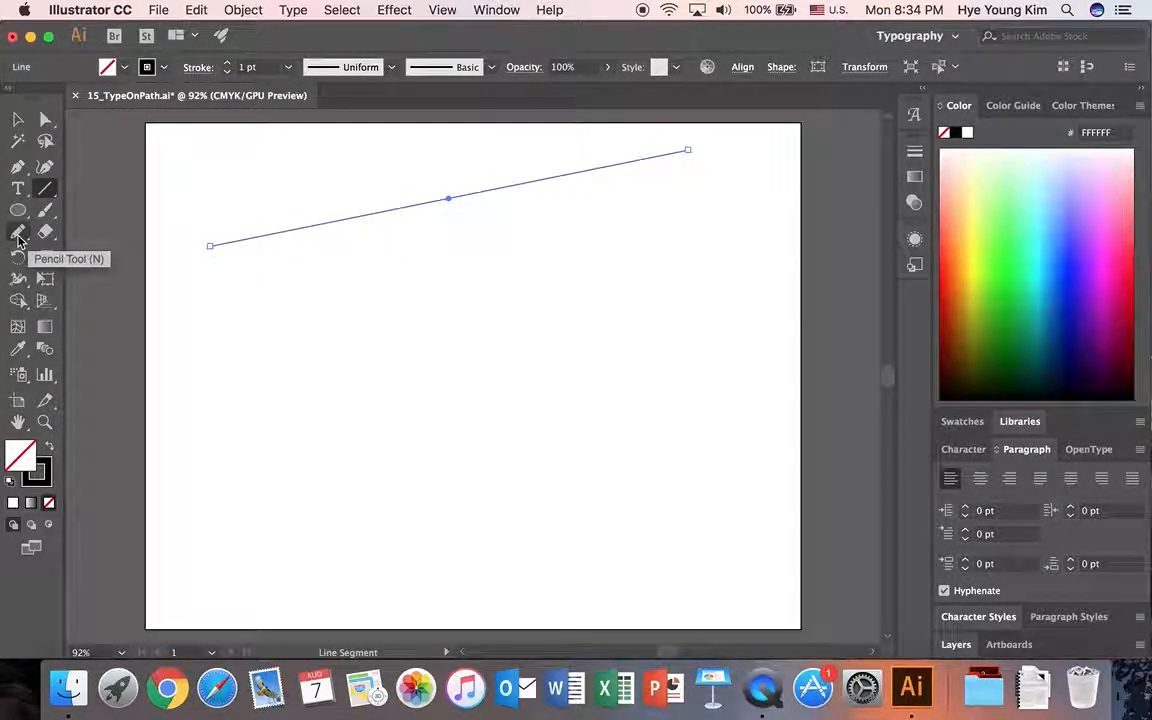
Draw a freehand wavy path below the line with the Pencil tool and a large circle beneath the wave's left half.
drag(18, 237, 62, 256)
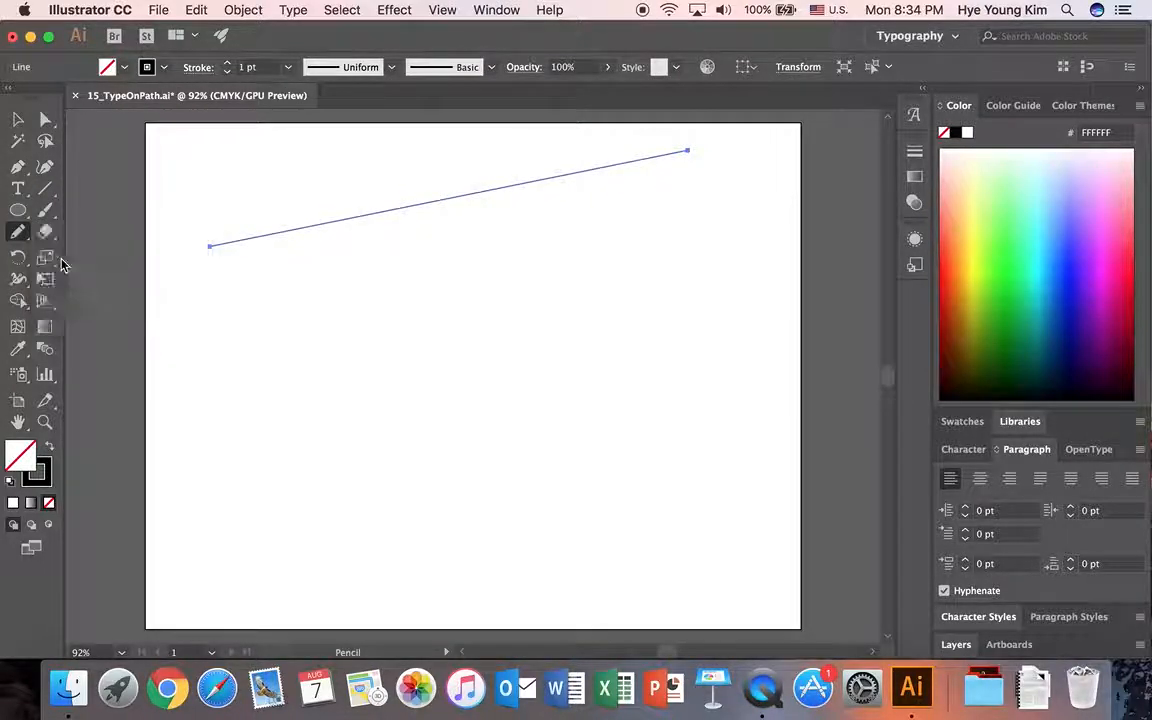
mouse_move(204, 333)
mouse_down()
mouse_move(255, 294)
mouse_move(345, 321)
mouse_move(437, 326)
mouse_move(520, 284)
mouse_move(642, 340)
mouse_move(698, 310)
mouse_move(760, 304)
mouse_up()
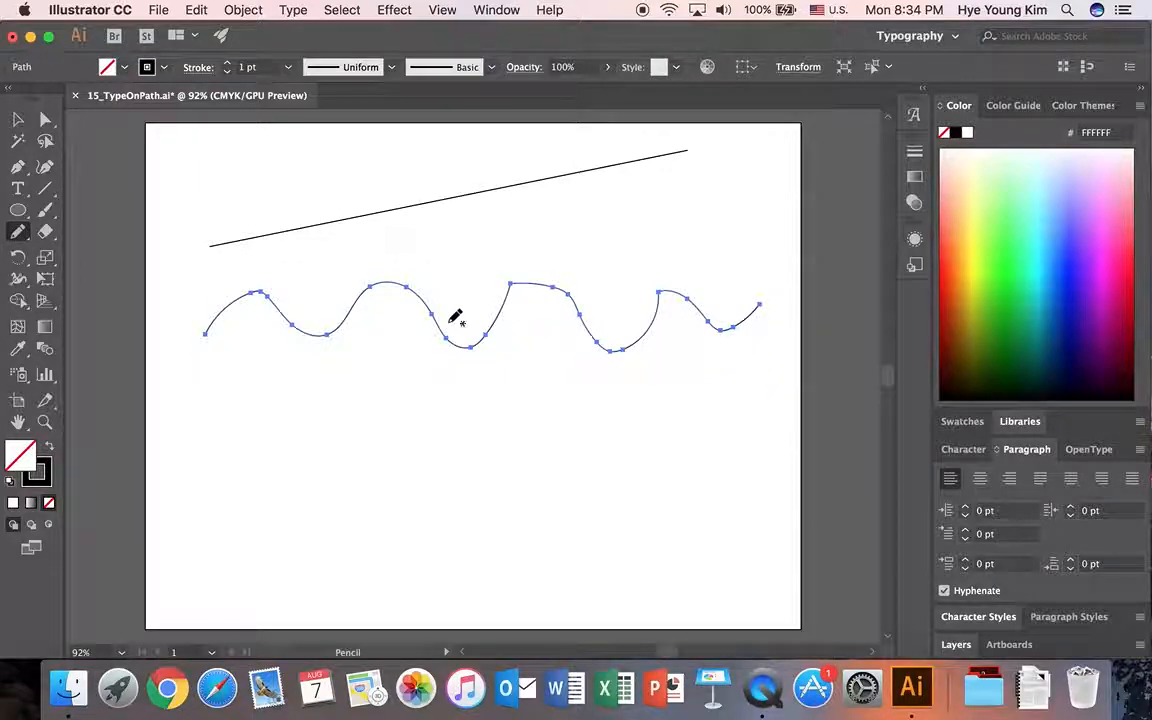
drag(20, 212, 78, 253)
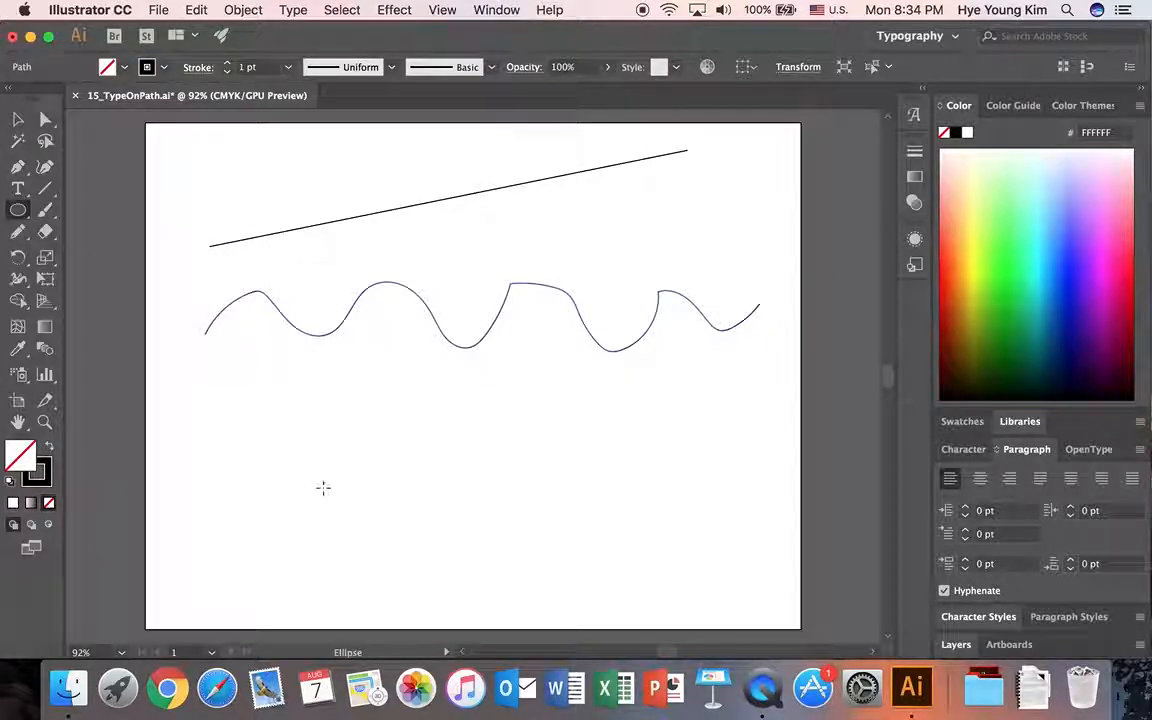
drag(322, 489, 435, 537)
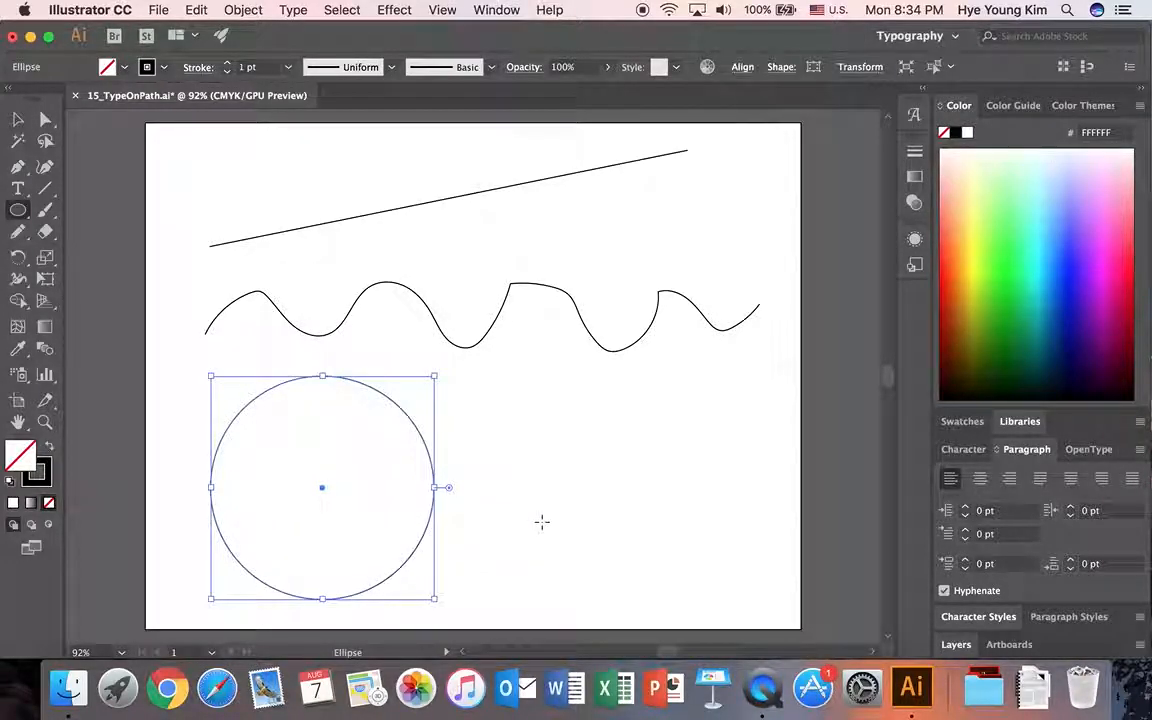
click(17, 121)
click(130, 235)
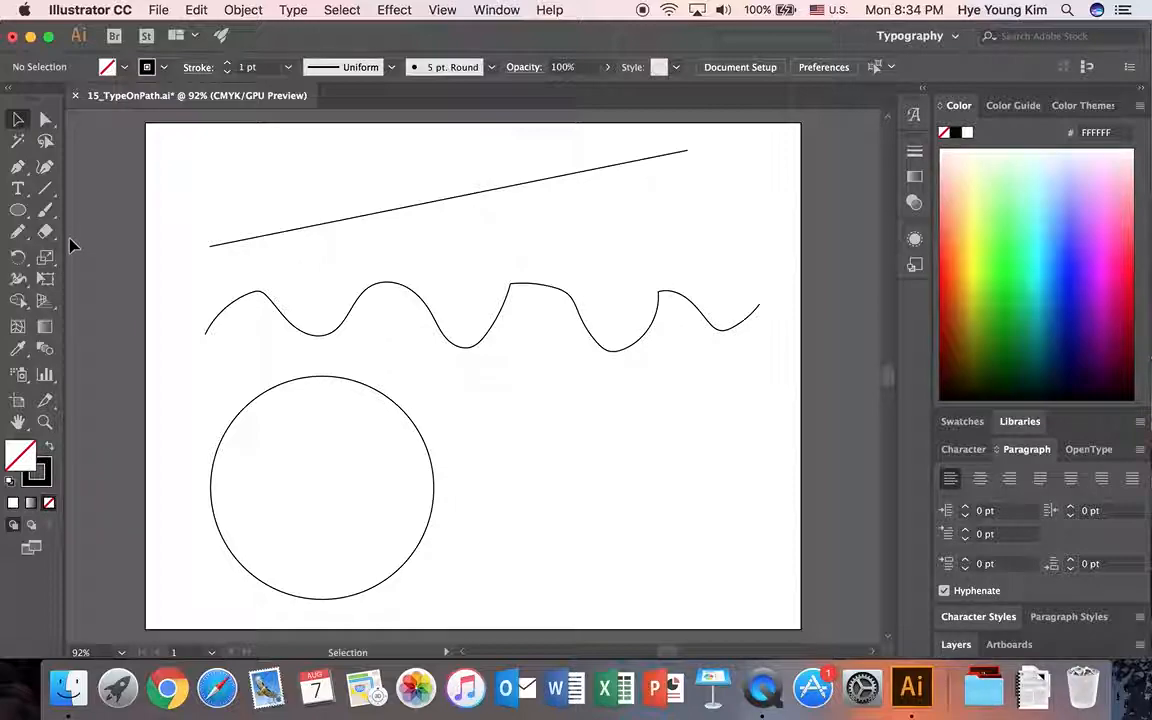
Add path type near the left end of the slanted line, replacing the placeholder text with "Hello world".
click(19, 189)
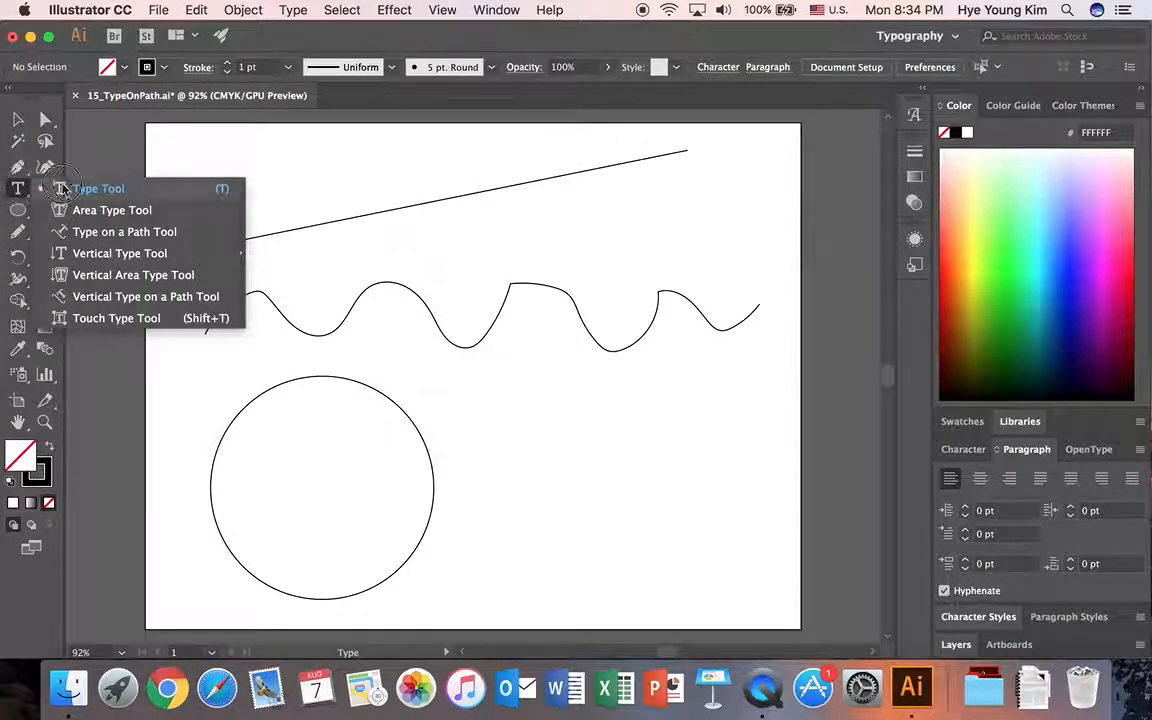
click(79, 236)
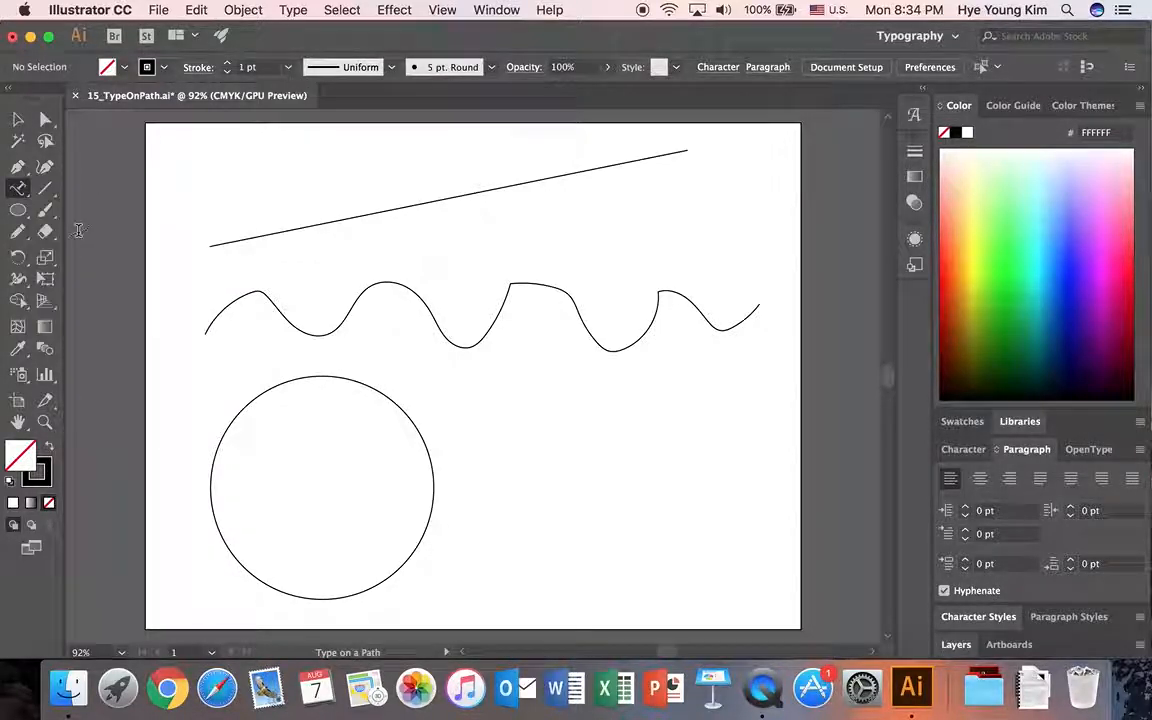
click(255, 231)
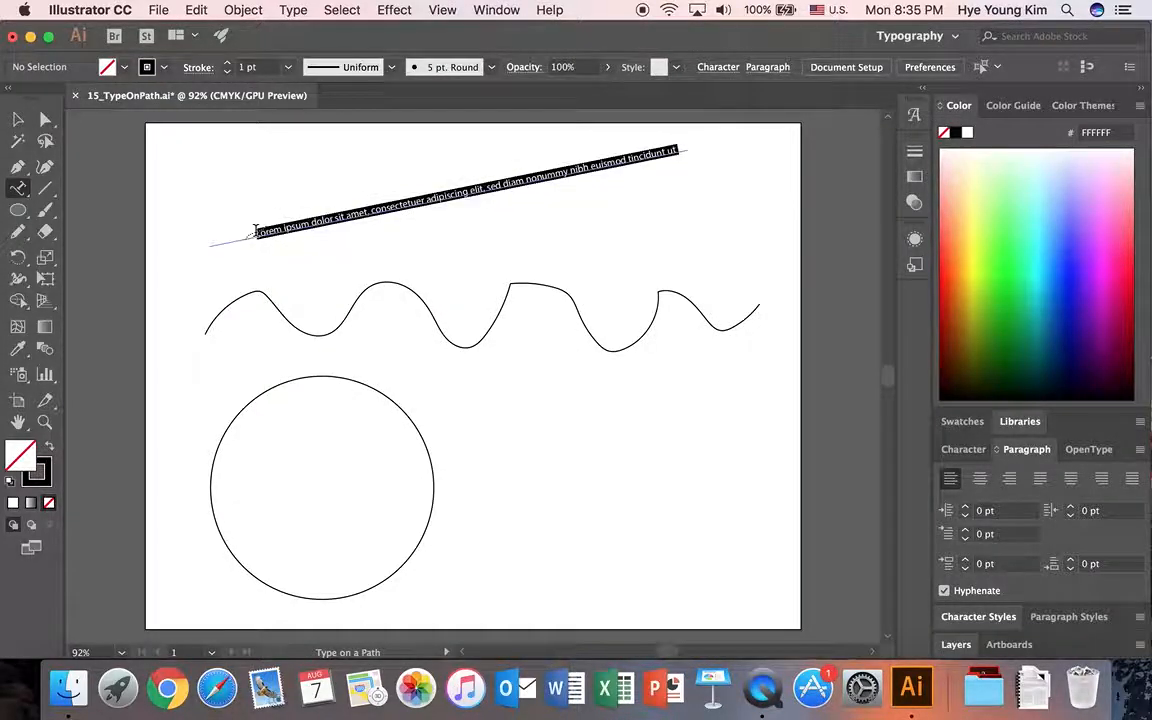
key(BackSpace)
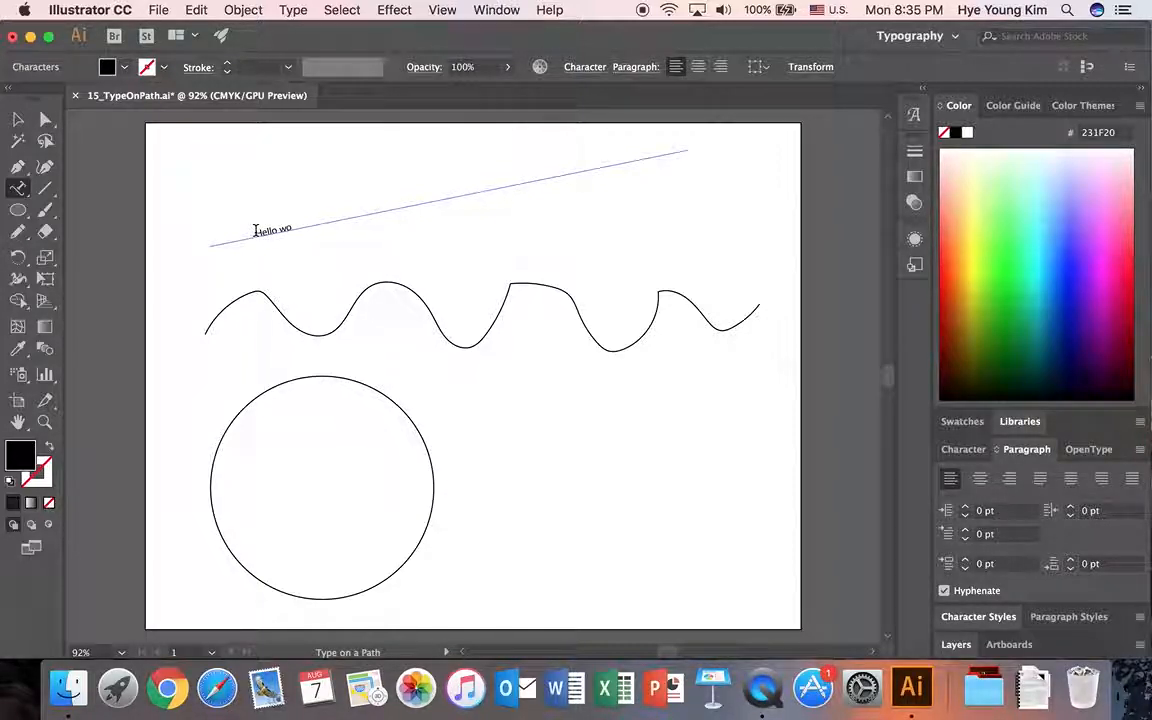
Set the font size of the "Hello world" text on the slanted line to 25 pt.
drag(255, 231, 329, 211)
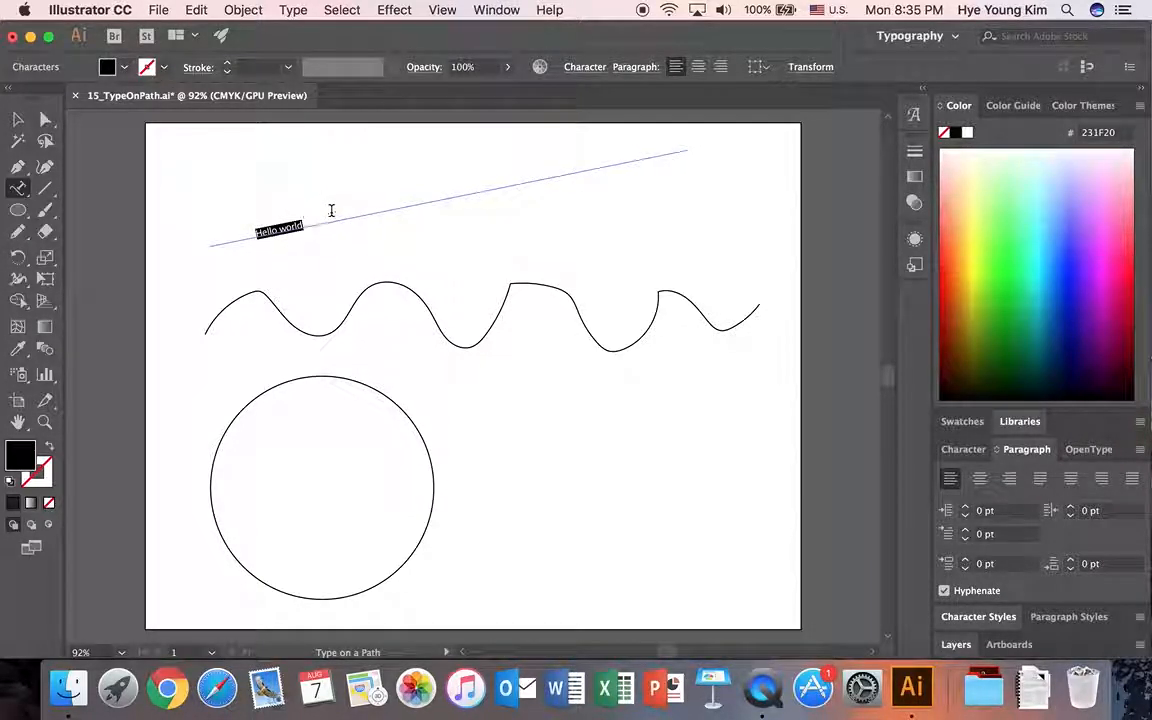
click(955, 450)
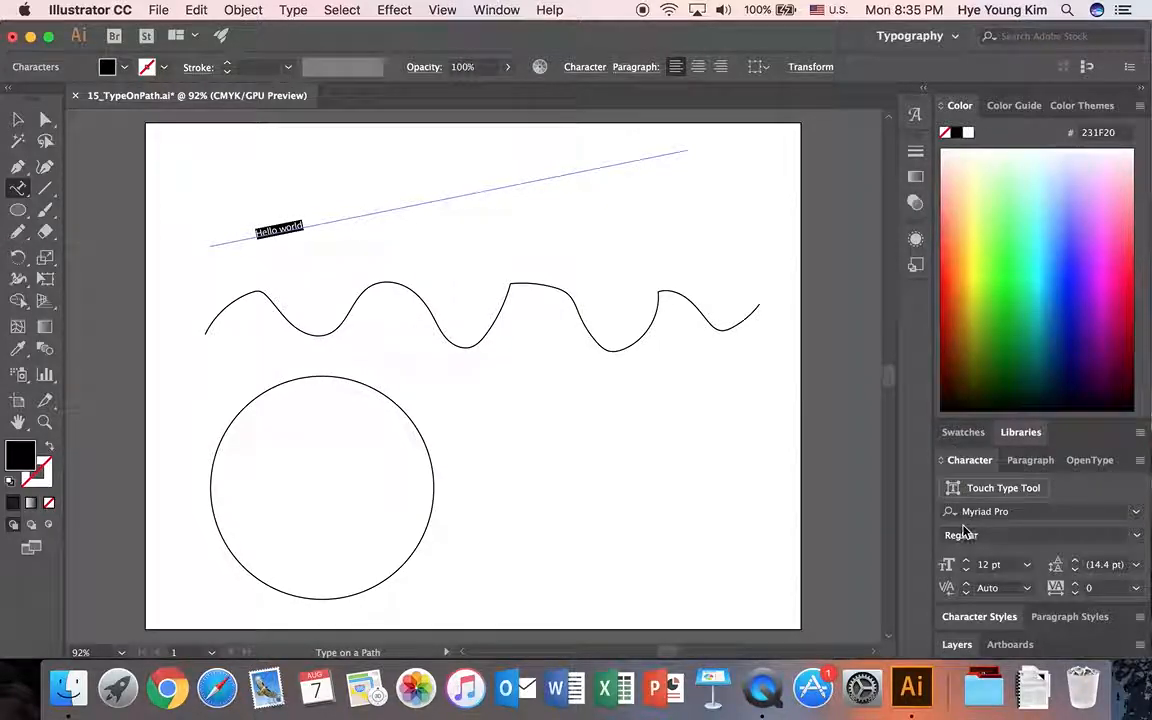
click(966, 562)
click(966, 562)
click(966, 562)
click(966, 562)
click(967, 563)
click(967, 563)
click(967, 563)
click(967, 563)
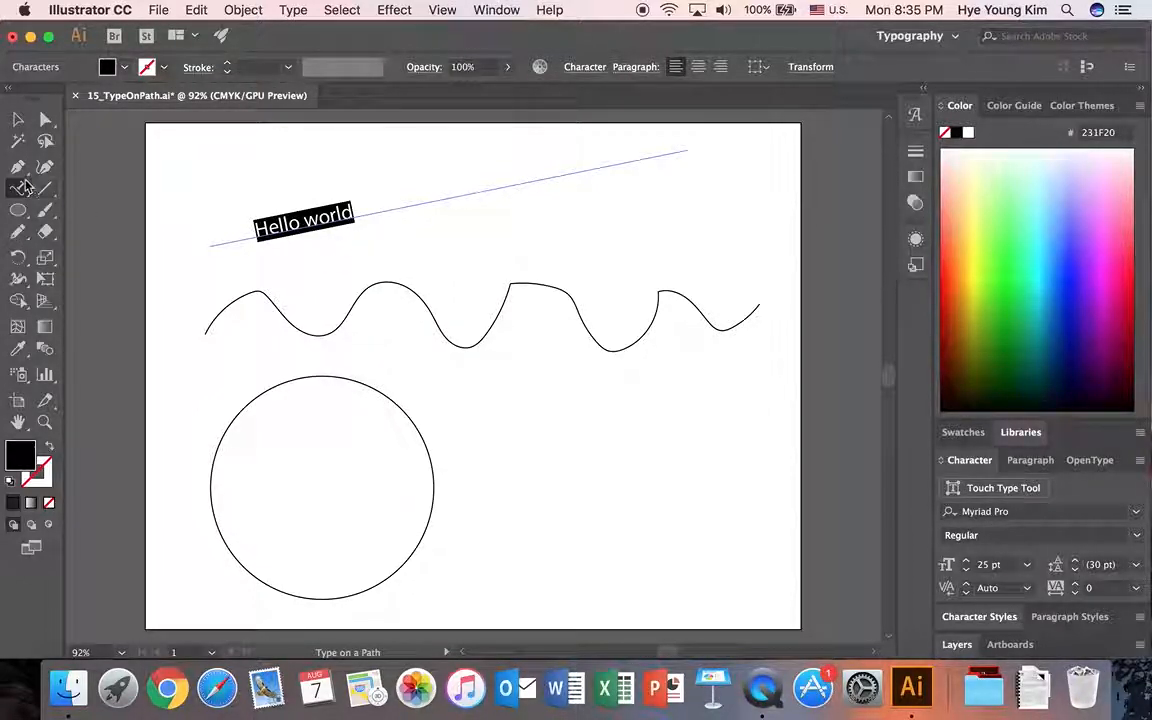
key(Left)
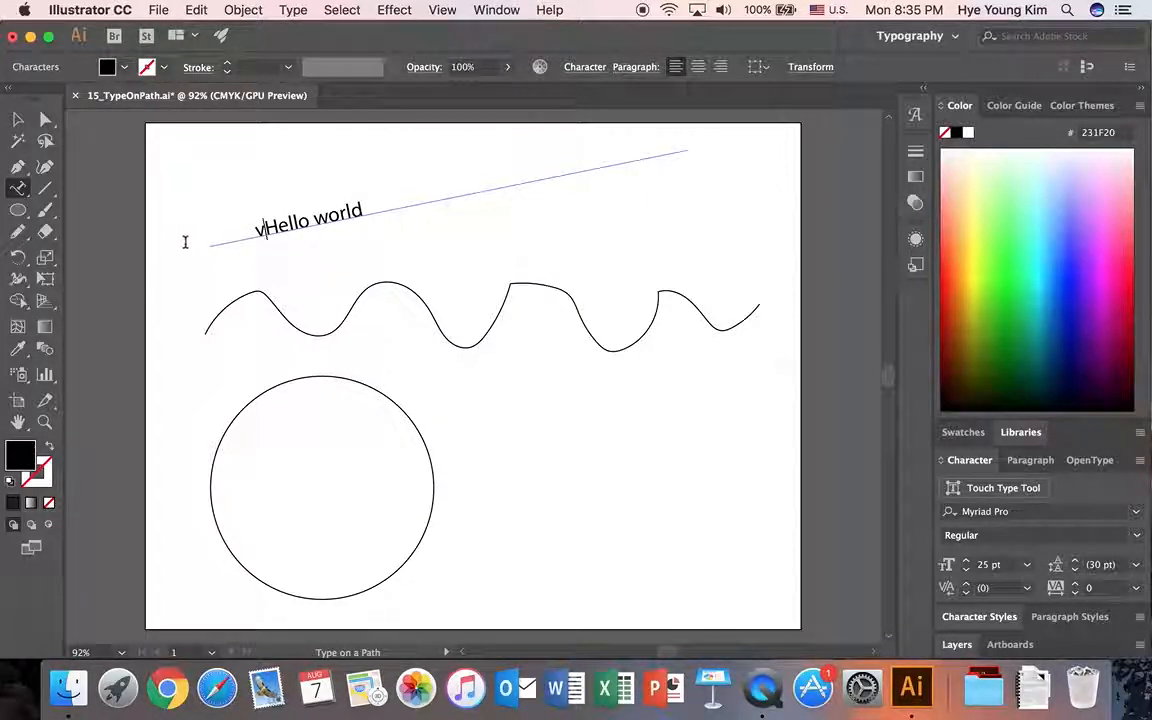
Add path type starting at the wave's second crest, replacing the placeholder text with "Hello World Hello World".
click(18, 119)
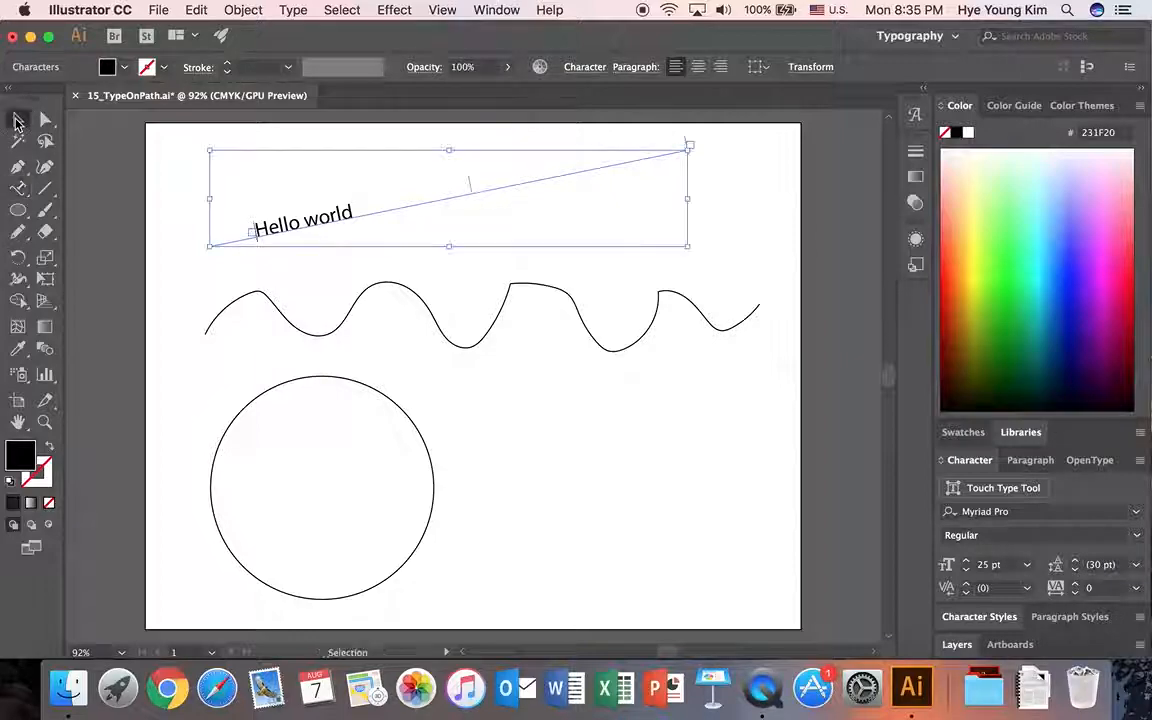
click(172, 231)
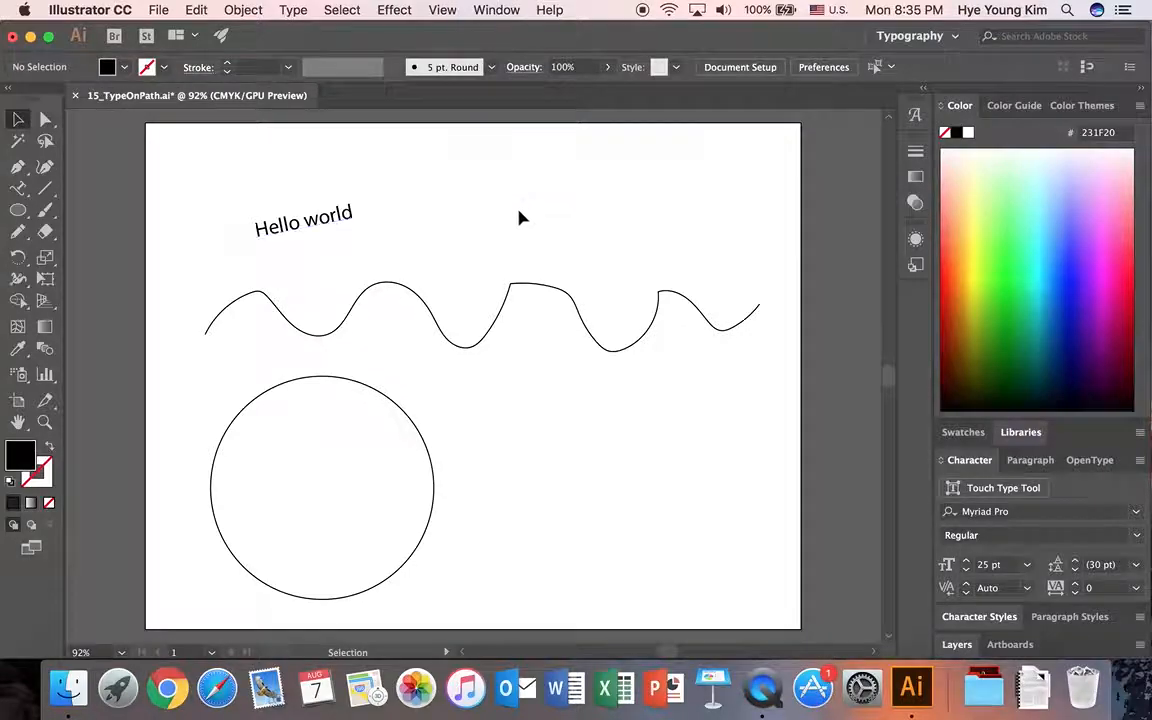
click(470, 235)
drag(18, 188, 82, 231)
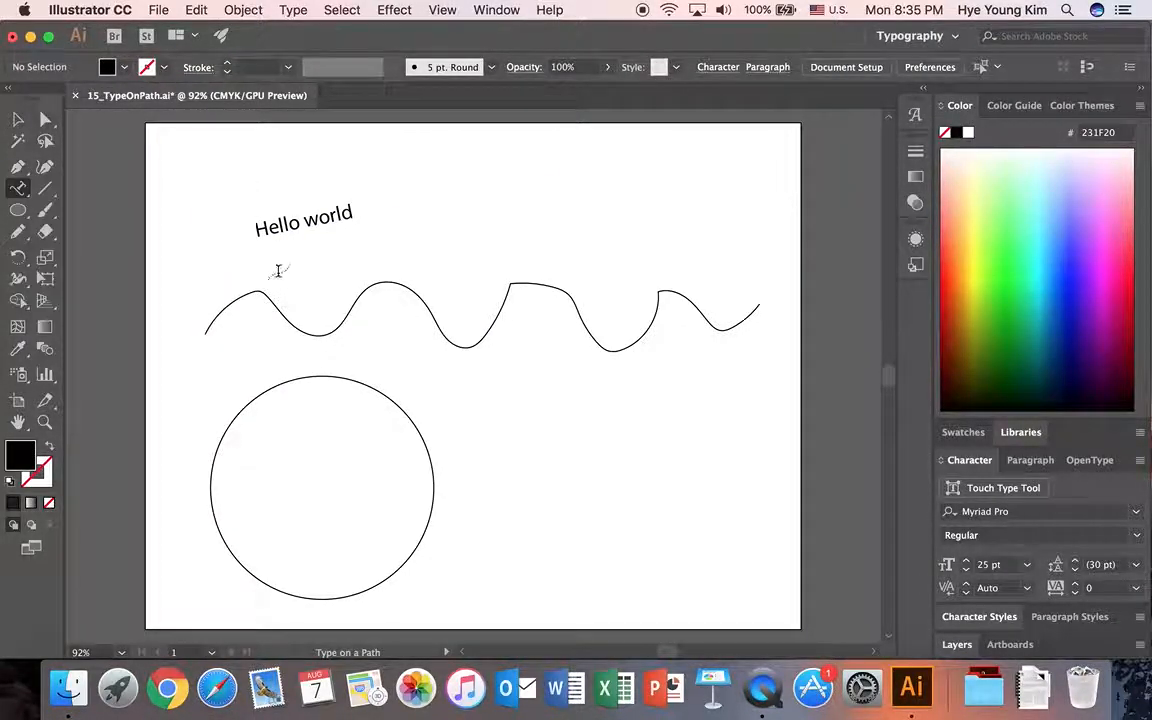
click(389, 278)
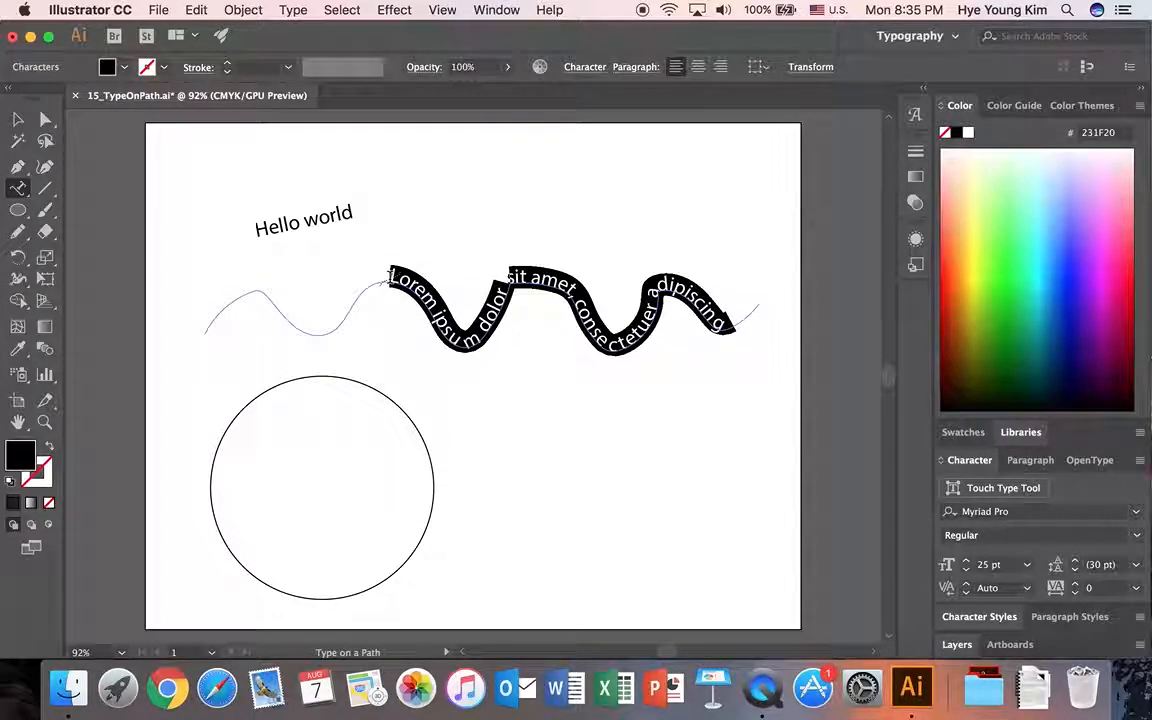
key(BackSpace)
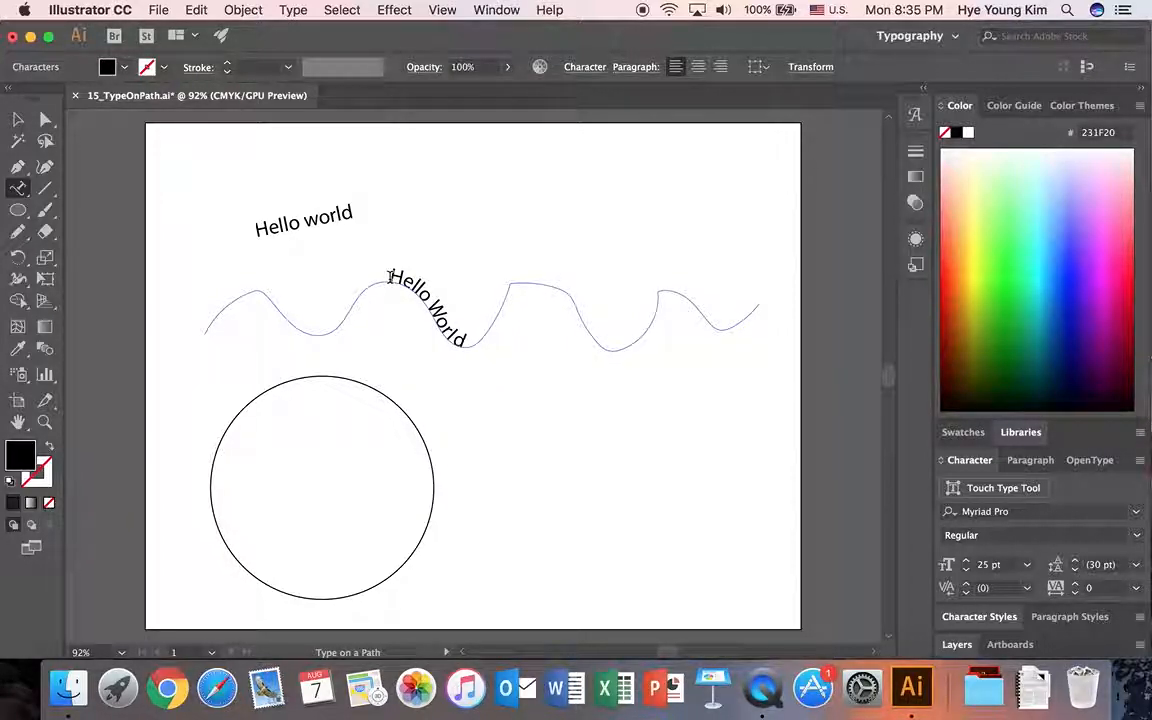
text(Hello World Hello)
Set the font size of the whole wave text to 50 pt.
drag(390, 276, 560, 278)
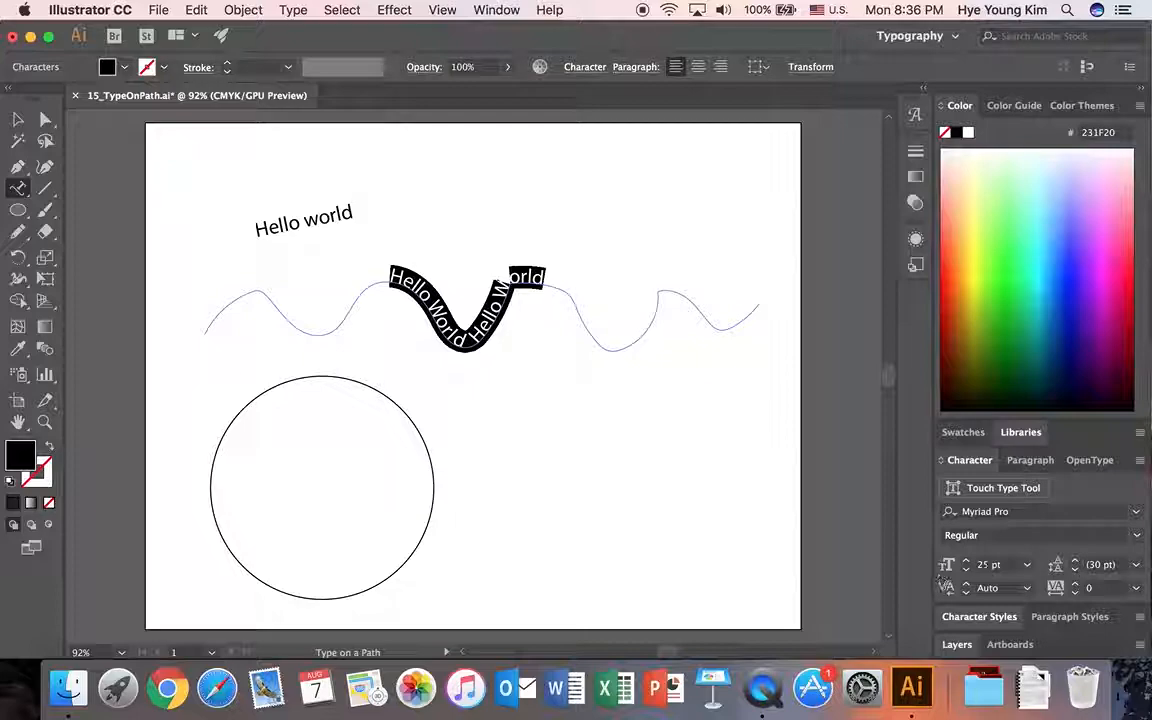
click(944, 568)
text(50)
key(Return)
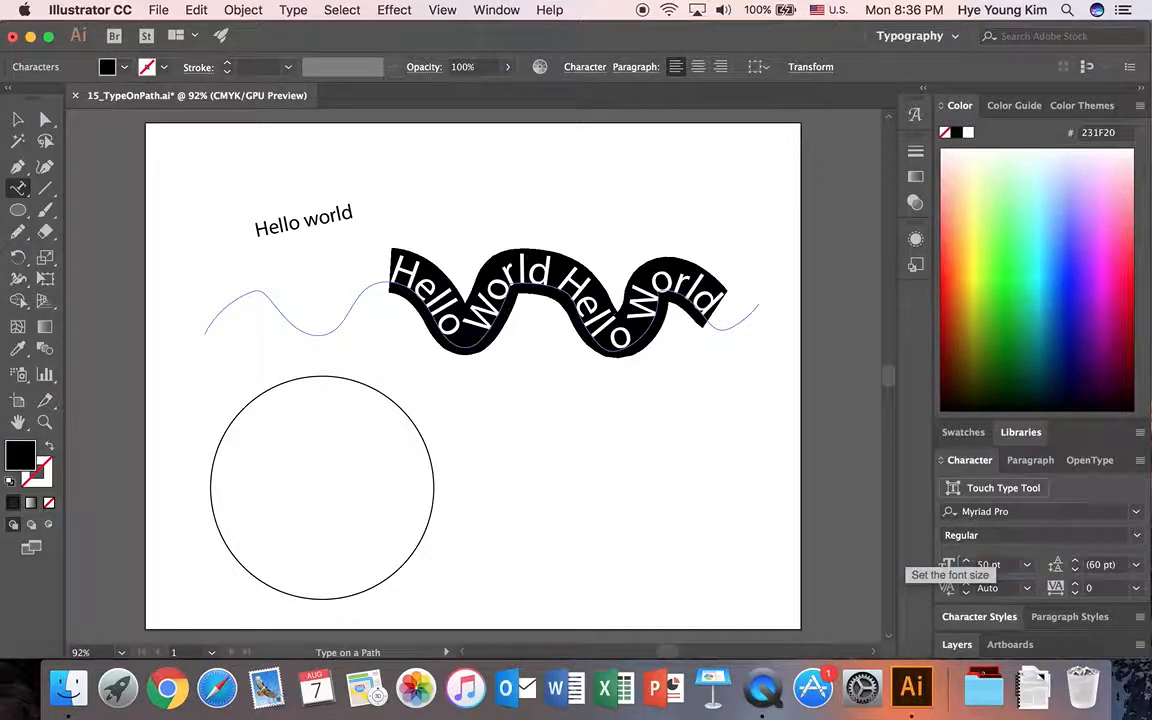
Try shifting the wave text along its path with spaces before the first word, and remove those spaces again.
click(572, 308)
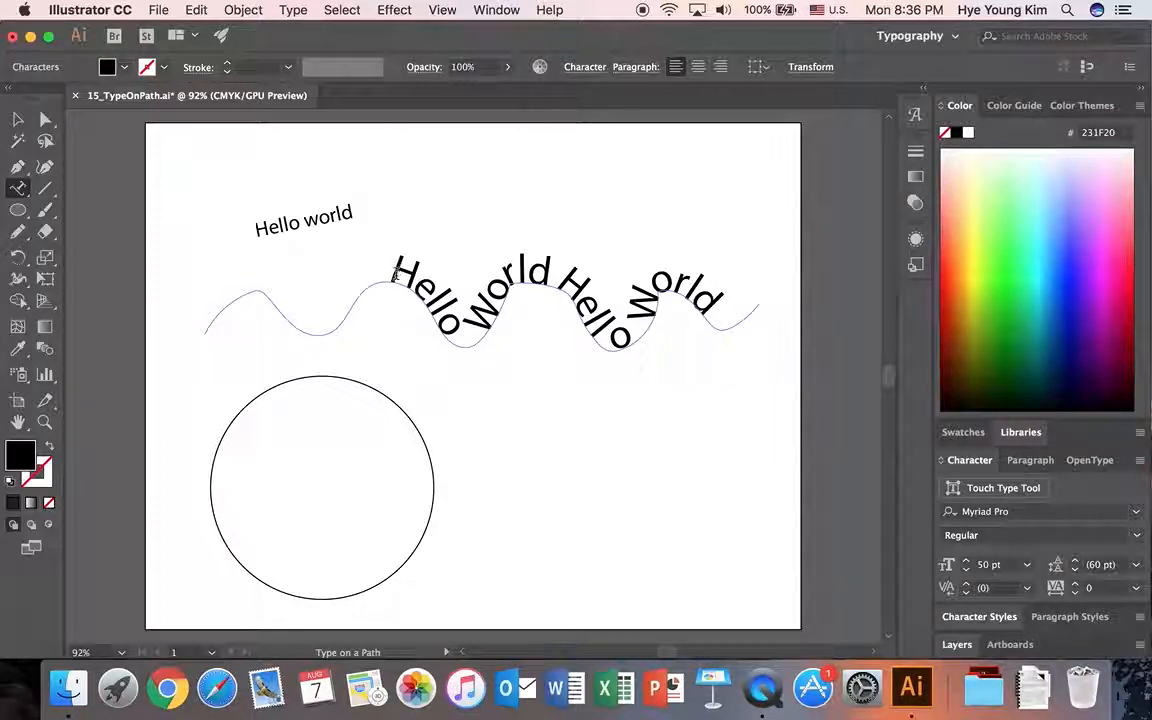
key(BackSpace)
key(BackSpace)
key(BackSpace)
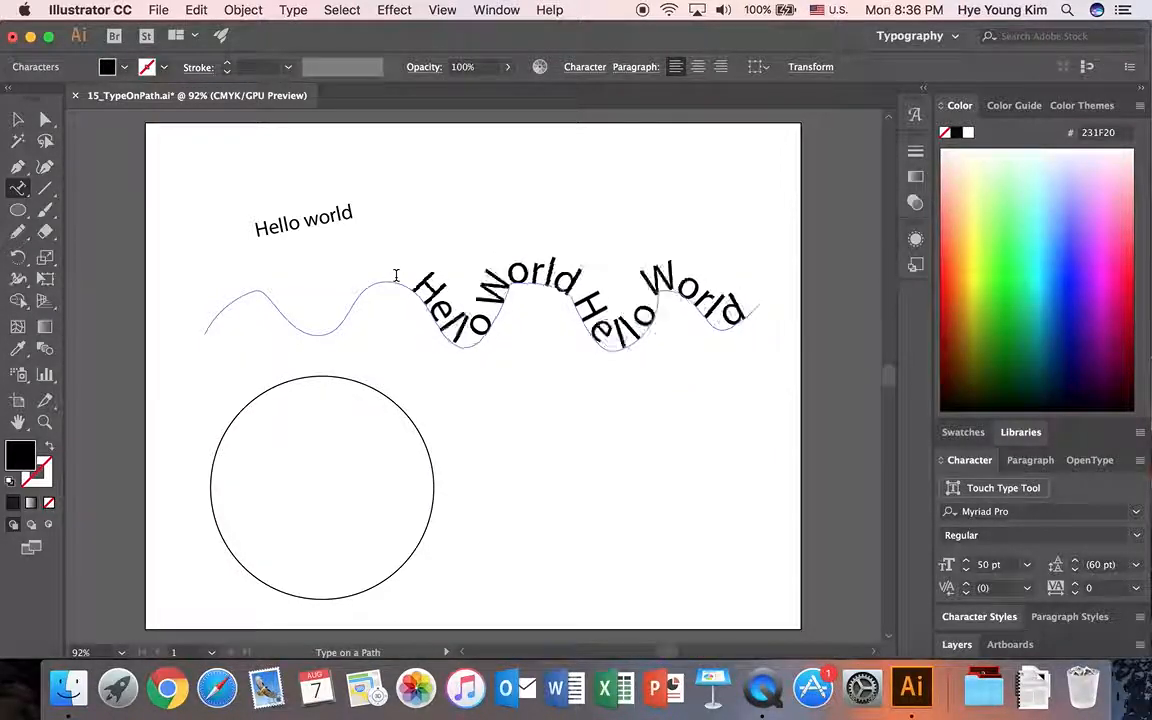
key(BackSpace)
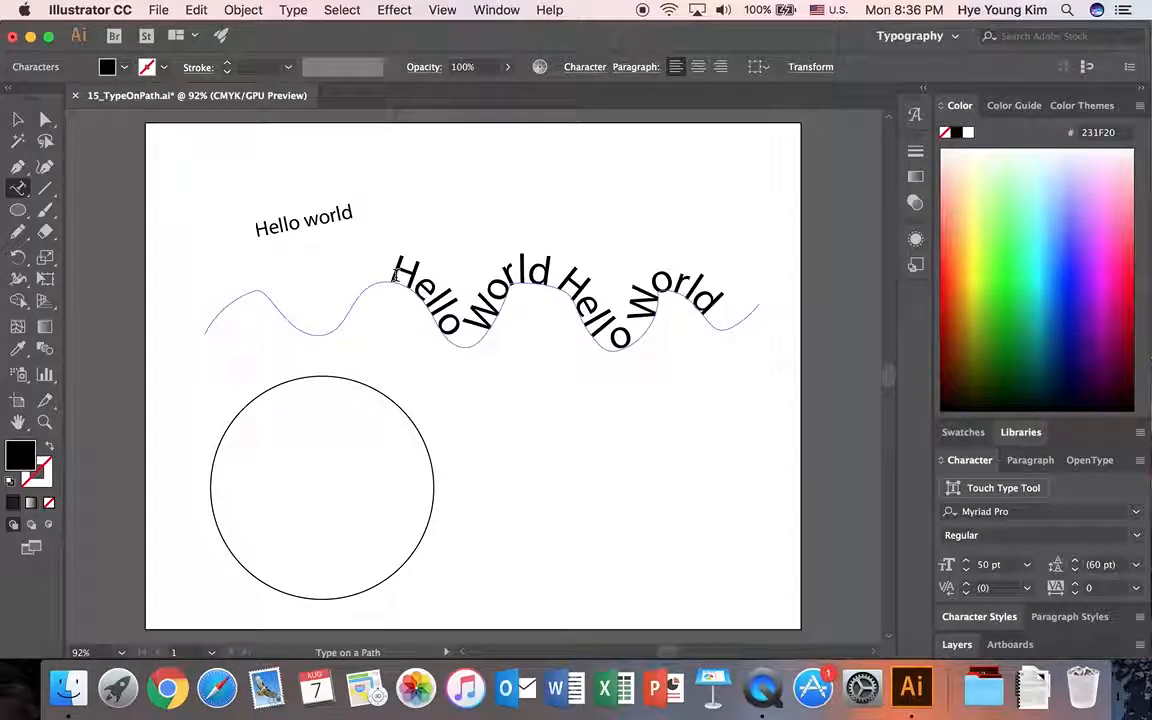
Add path type clockwise around the circle from its top point, reading "Hello world Hello world Hello world Hello".
click(18, 119)
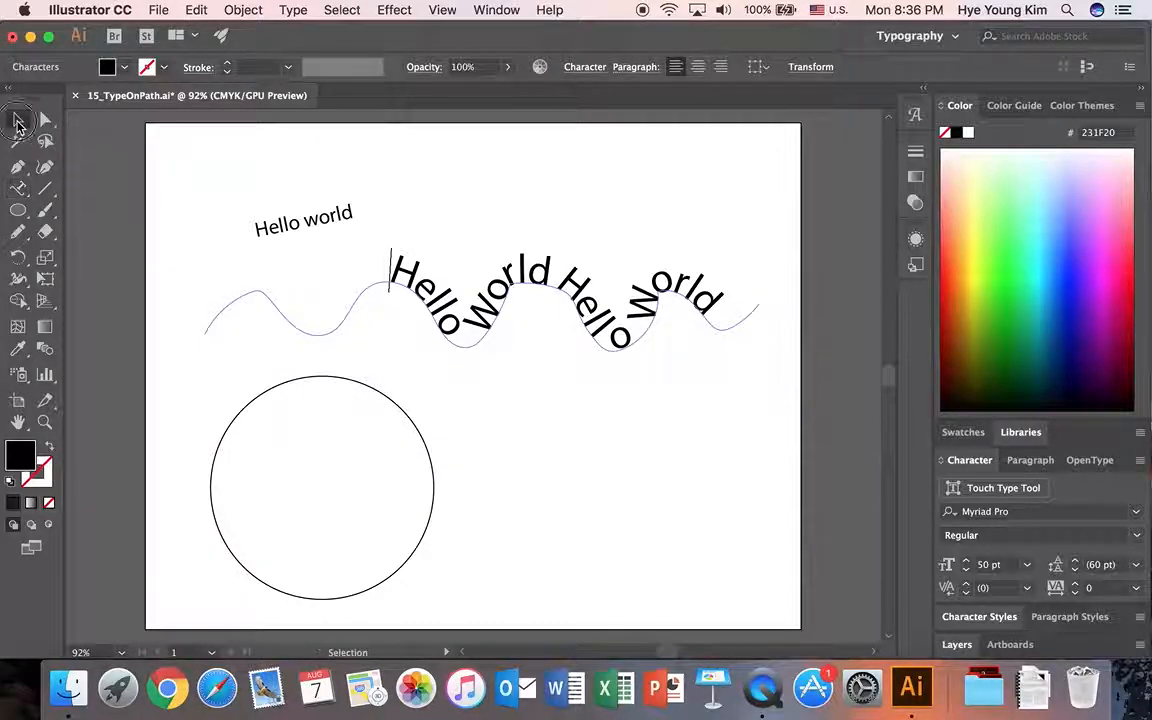
click(167, 175)
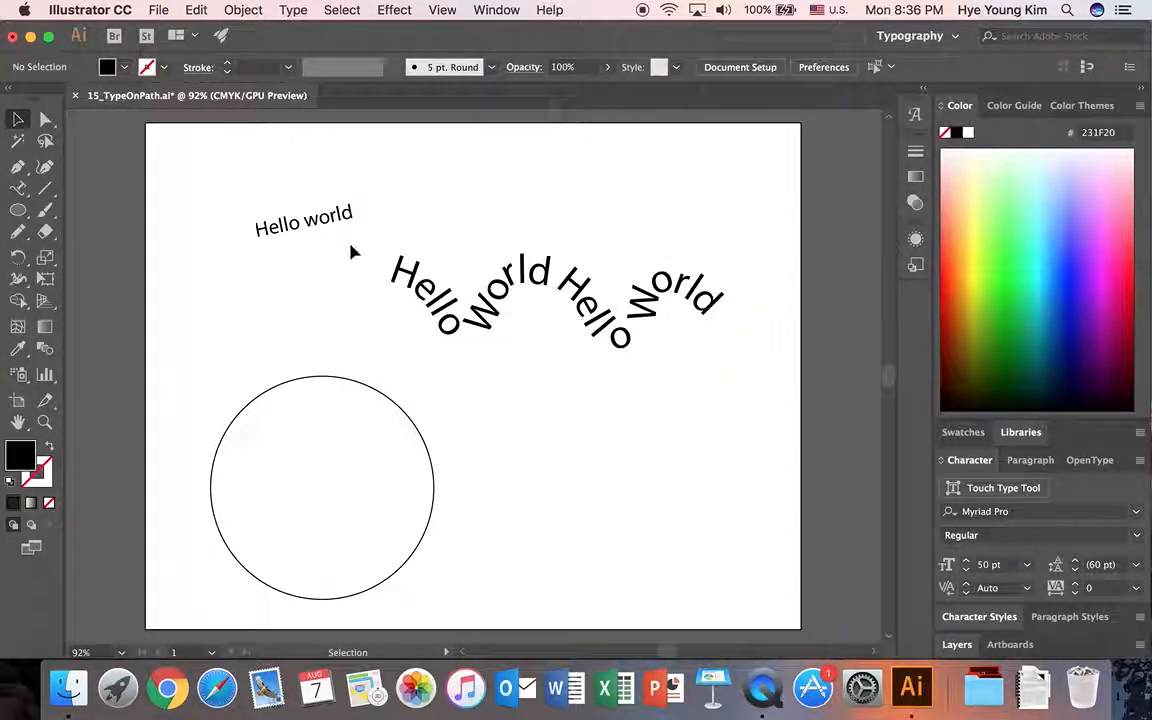
drag(26, 194, 82, 237)
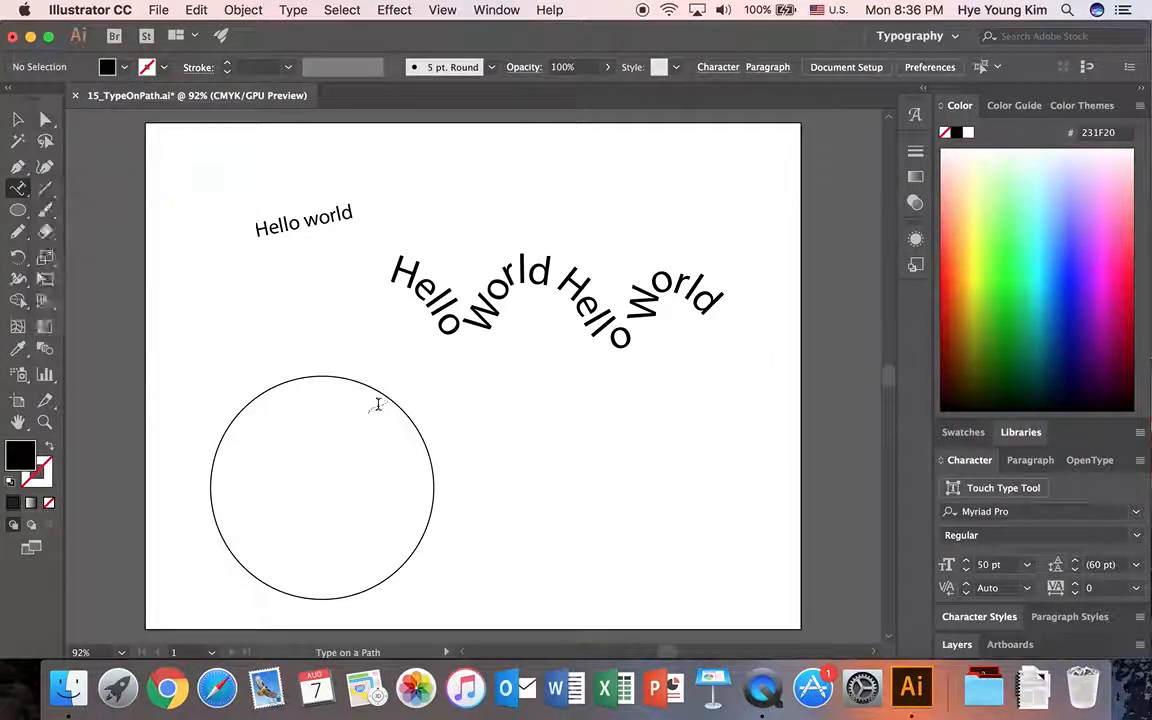
click(323, 374)
text(Hel)
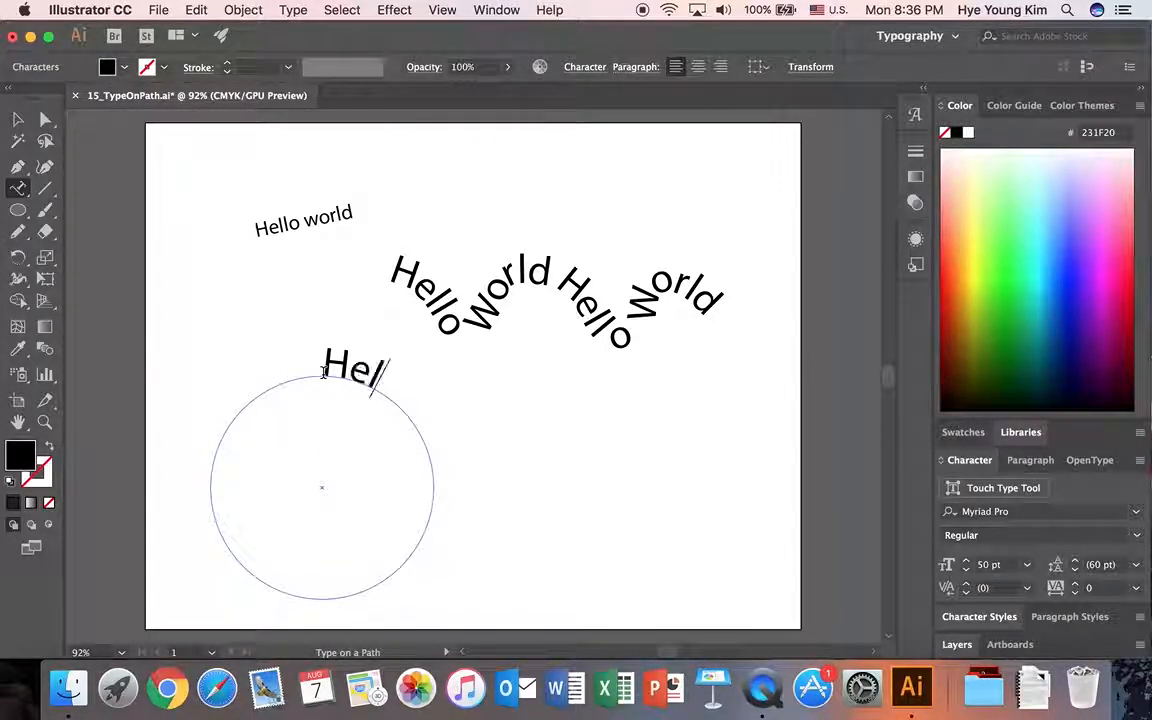
text(lo world he)
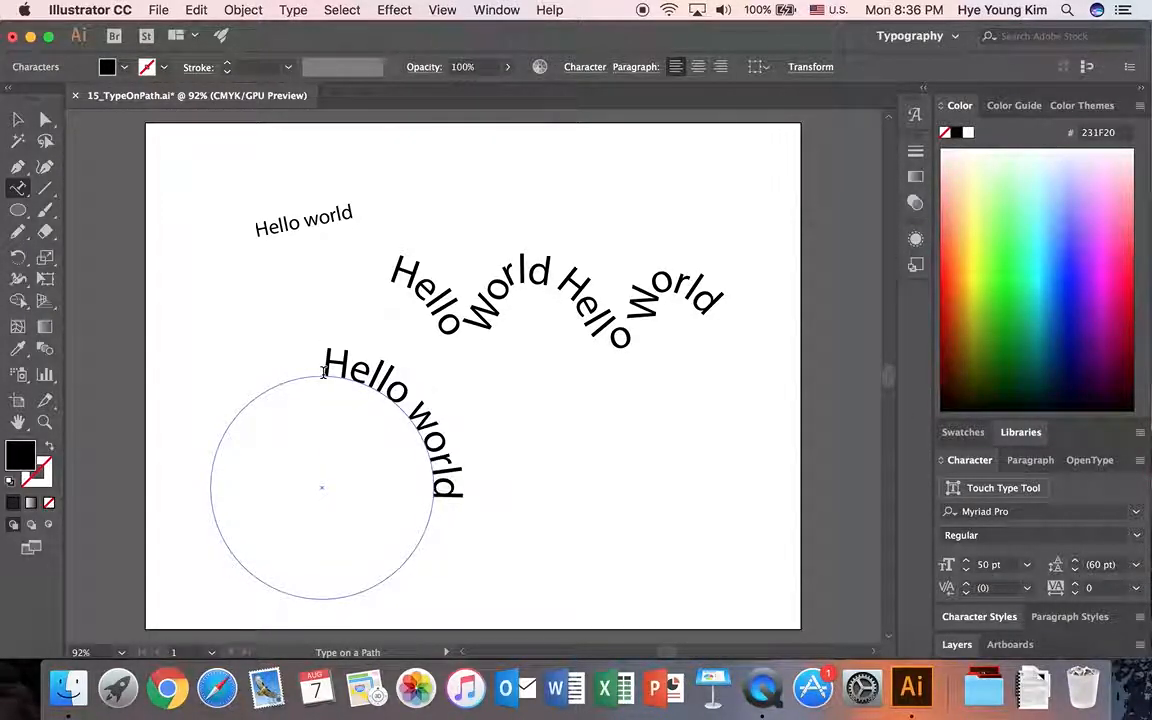
key(BackSpace)
key(BackSpace)
text(Hello worl)
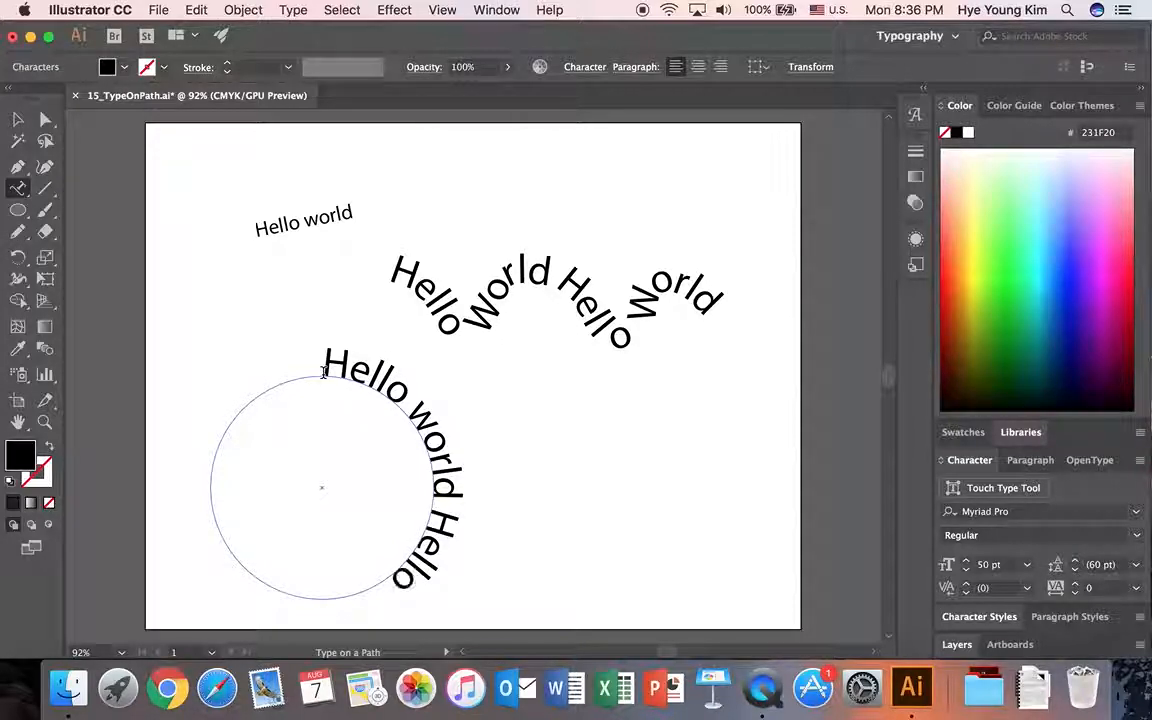
text(d Hello)
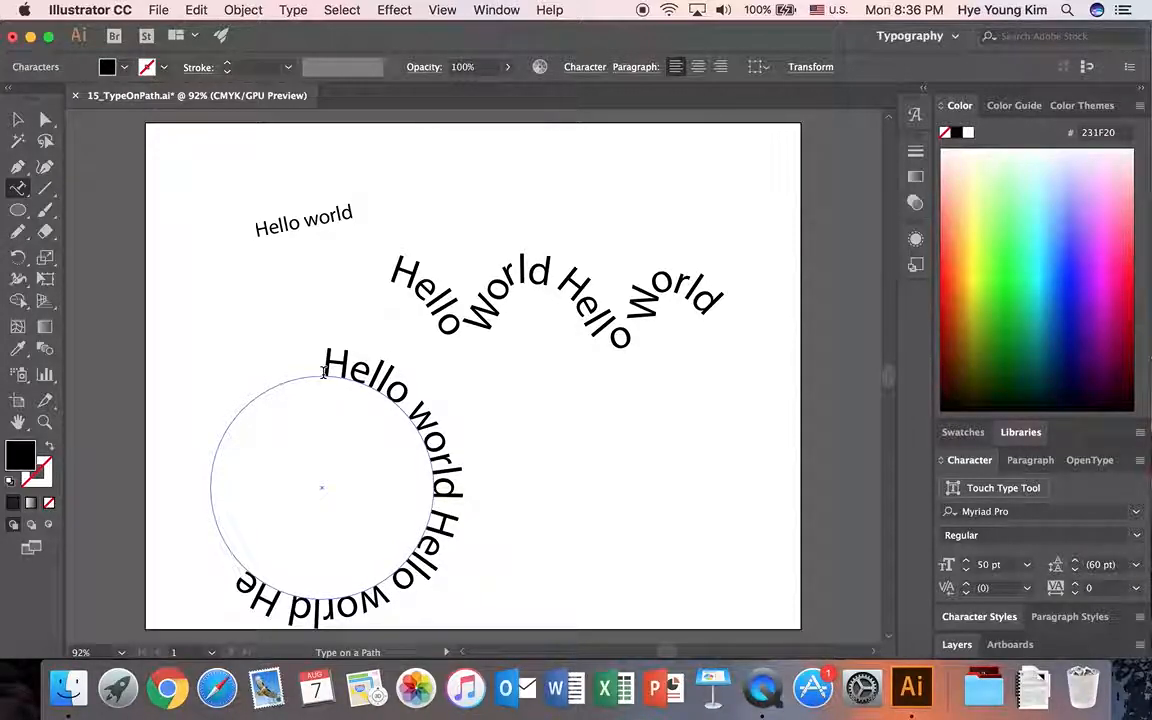
text( world)
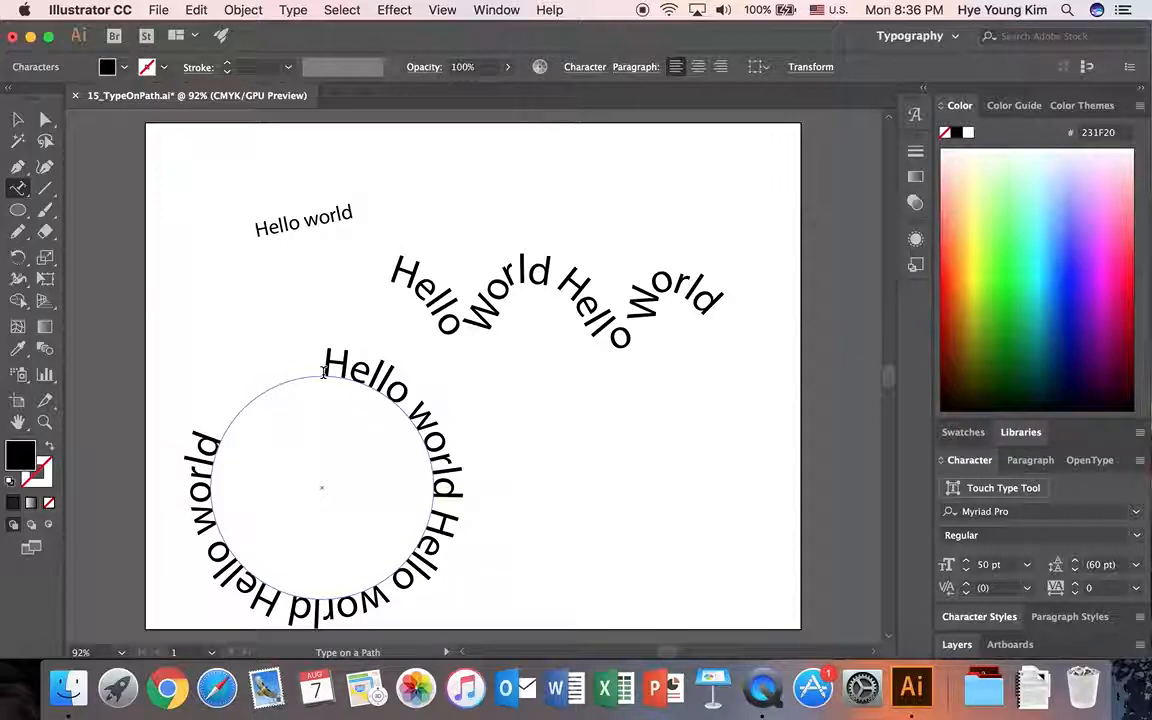
text( h)
key(BackSpace)
text(Hello)
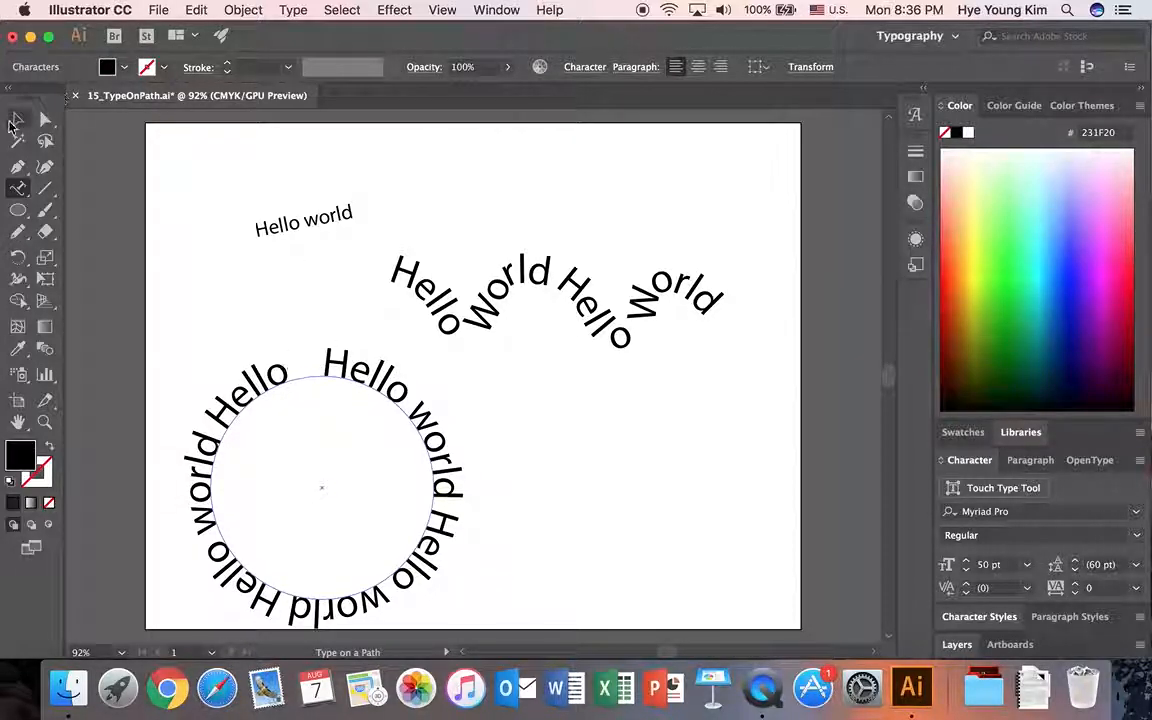
Increase the font size of the whole circle text to 52 pt so it fills the ring.
drag(327, 366, 285, 370)
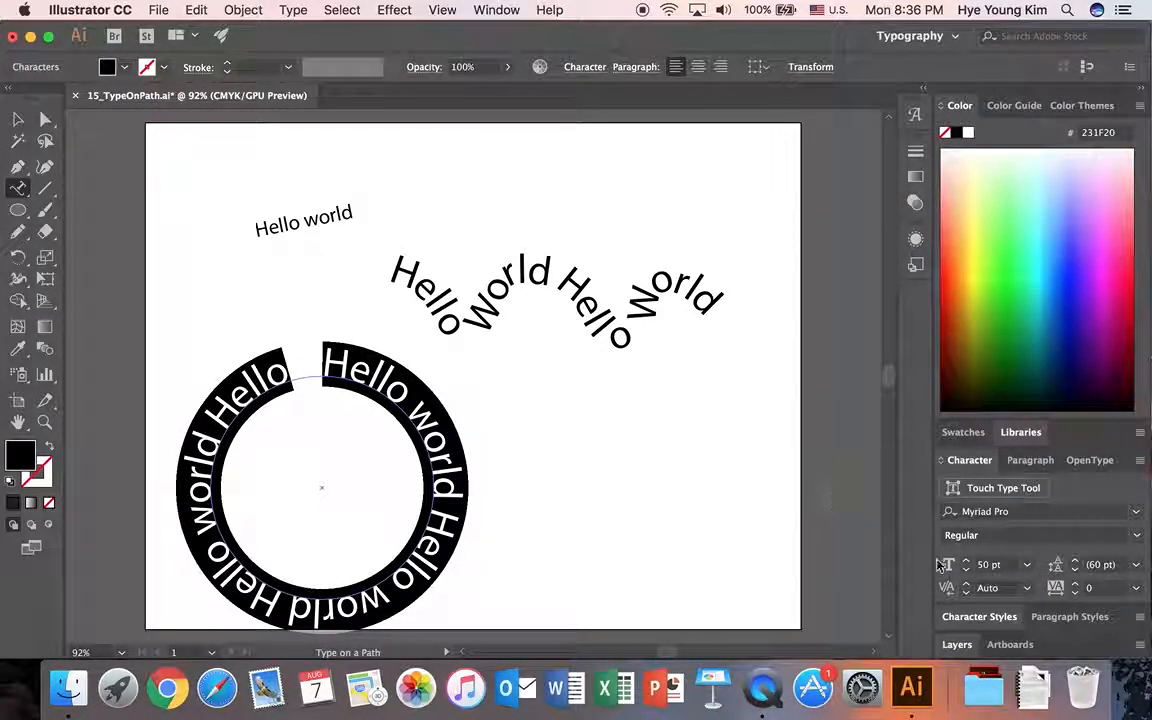
click(967, 562)
click(967, 562)
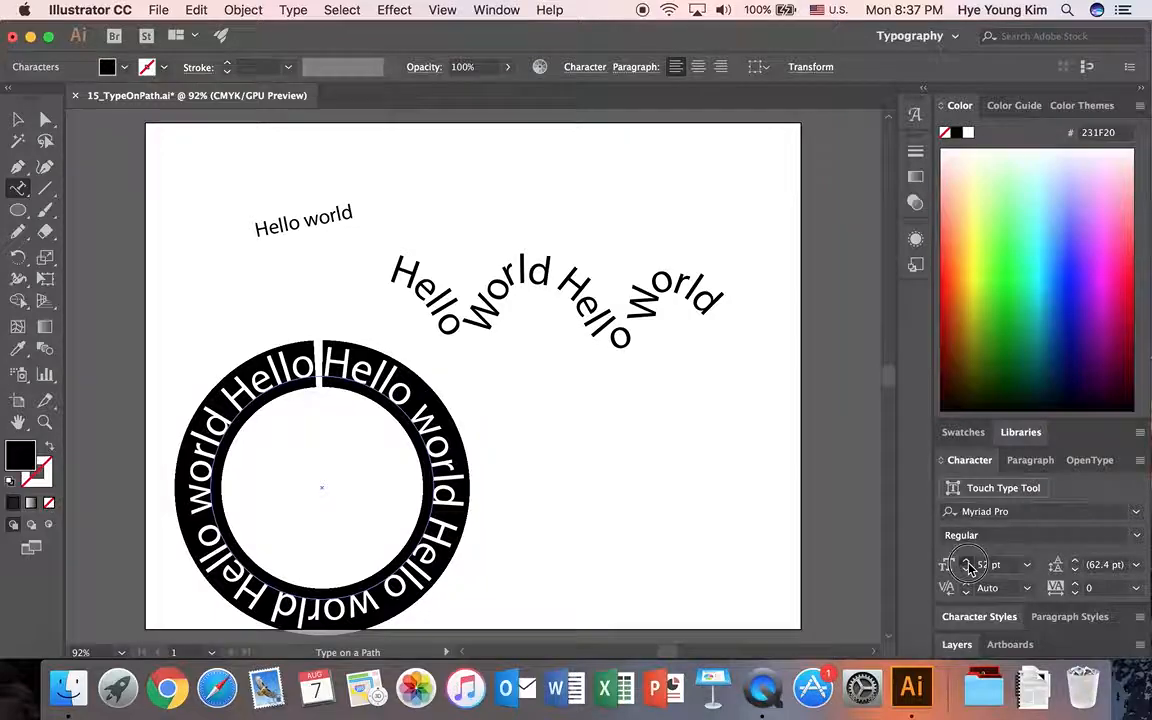
click(967, 569)
click(967, 561)
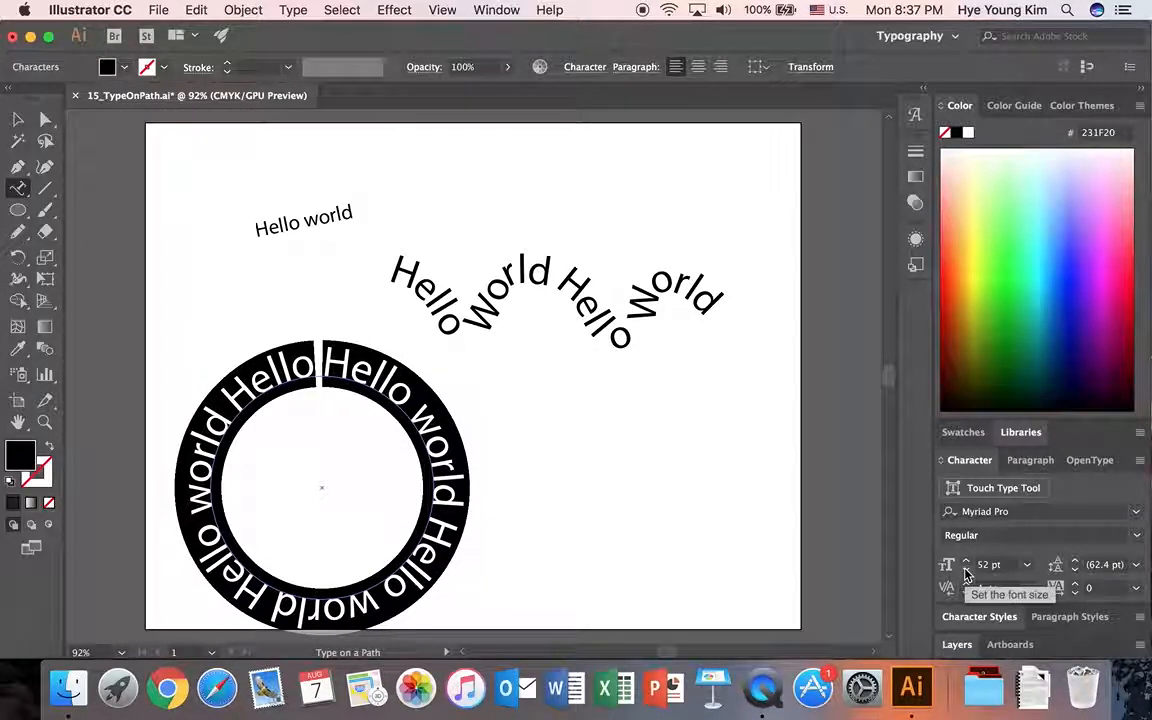
click(441, 430)
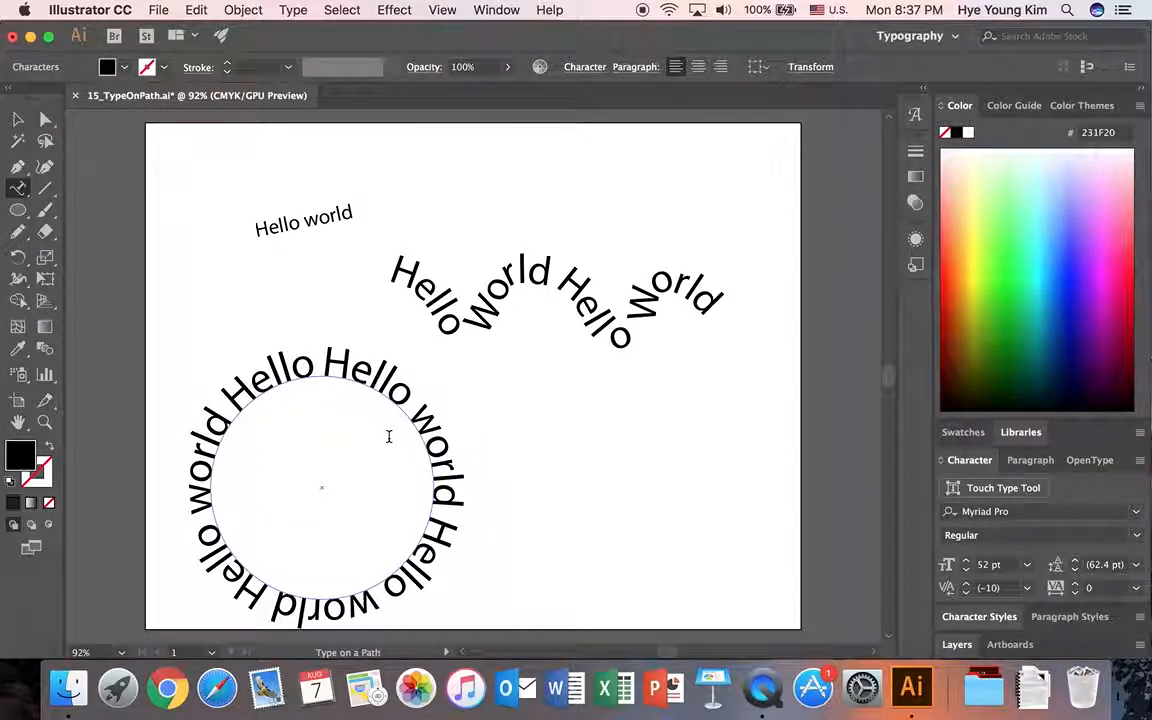
Move the circle text slightly up and to the right, and shift the slanted line text and the wave text slightly up.
click(17, 119)
drag(268, 380, 266, 368)
click(573, 443)
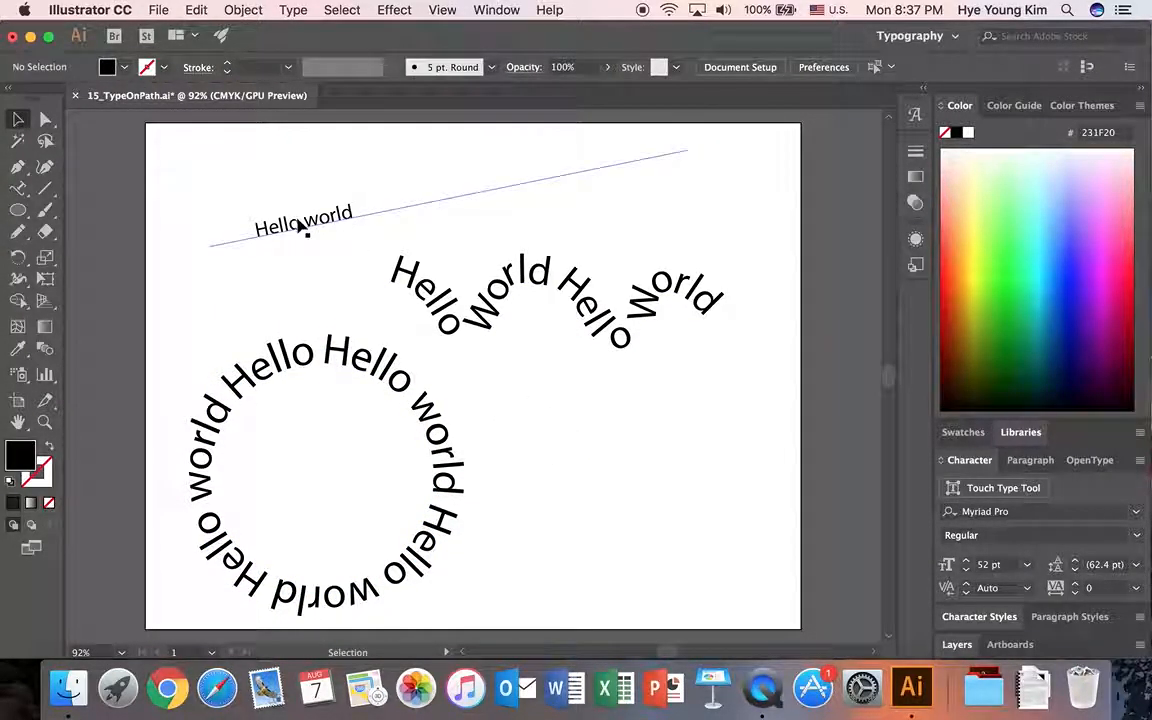
click(285, 215)
drag(511, 287, 511, 280)
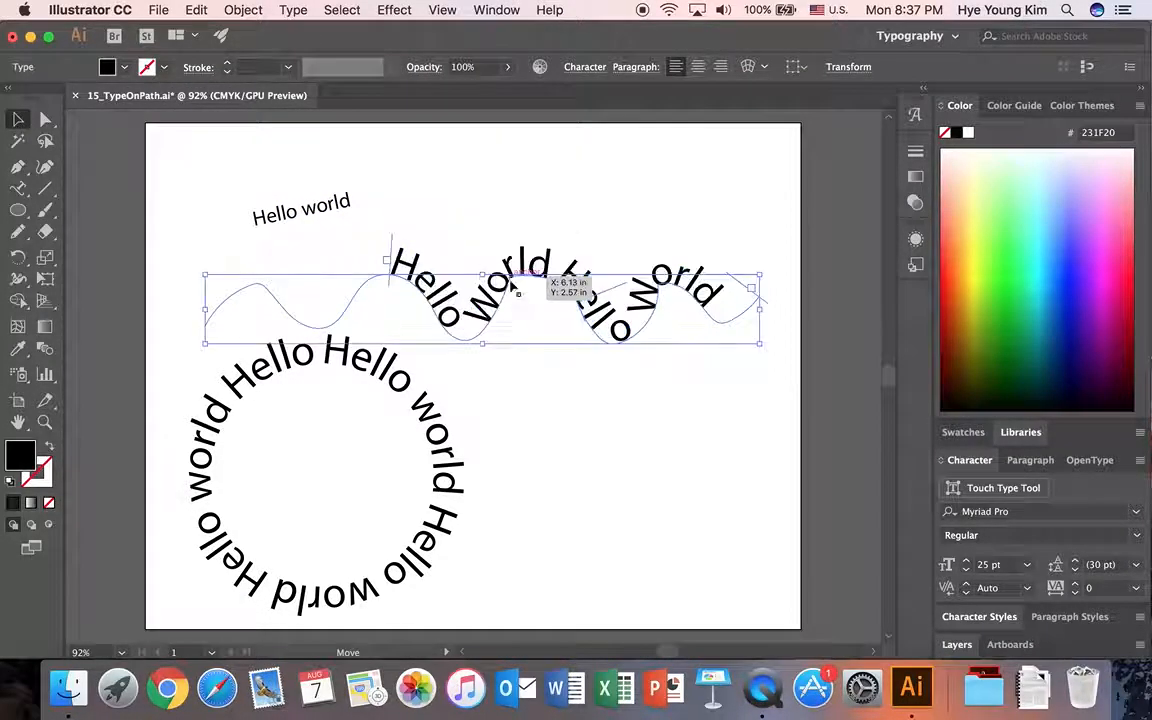
drag(433, 438, 446, 438)
click(609, 470)
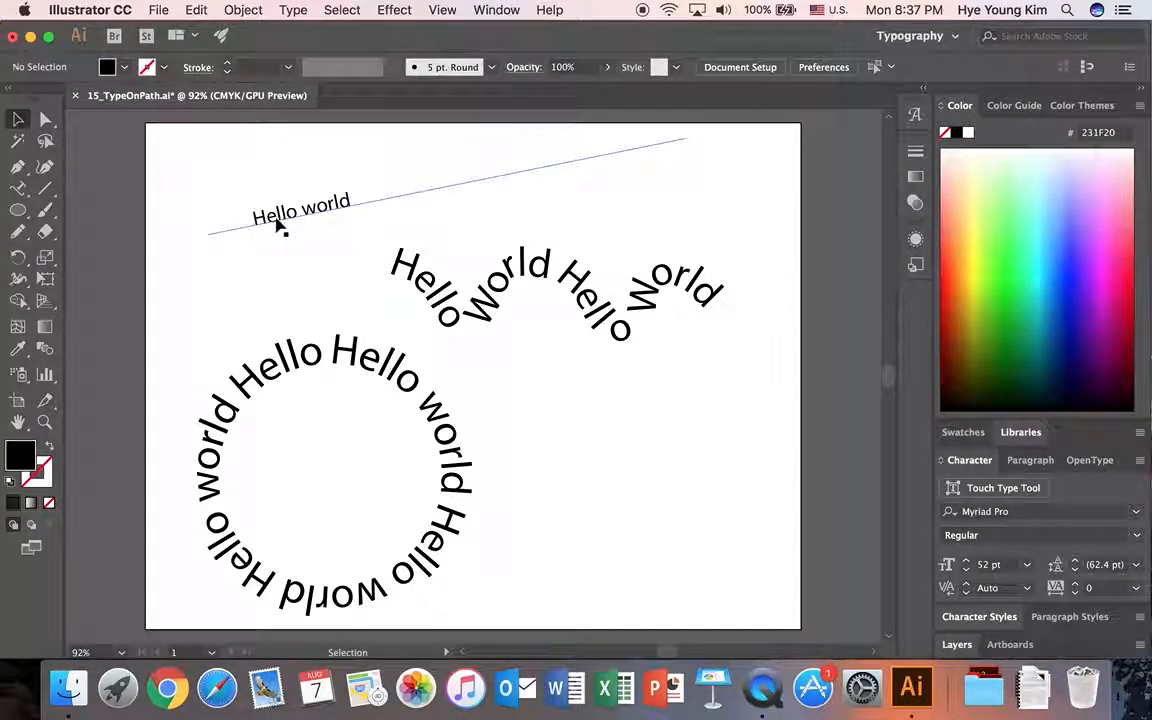
drag(18, 187, 72, 243)
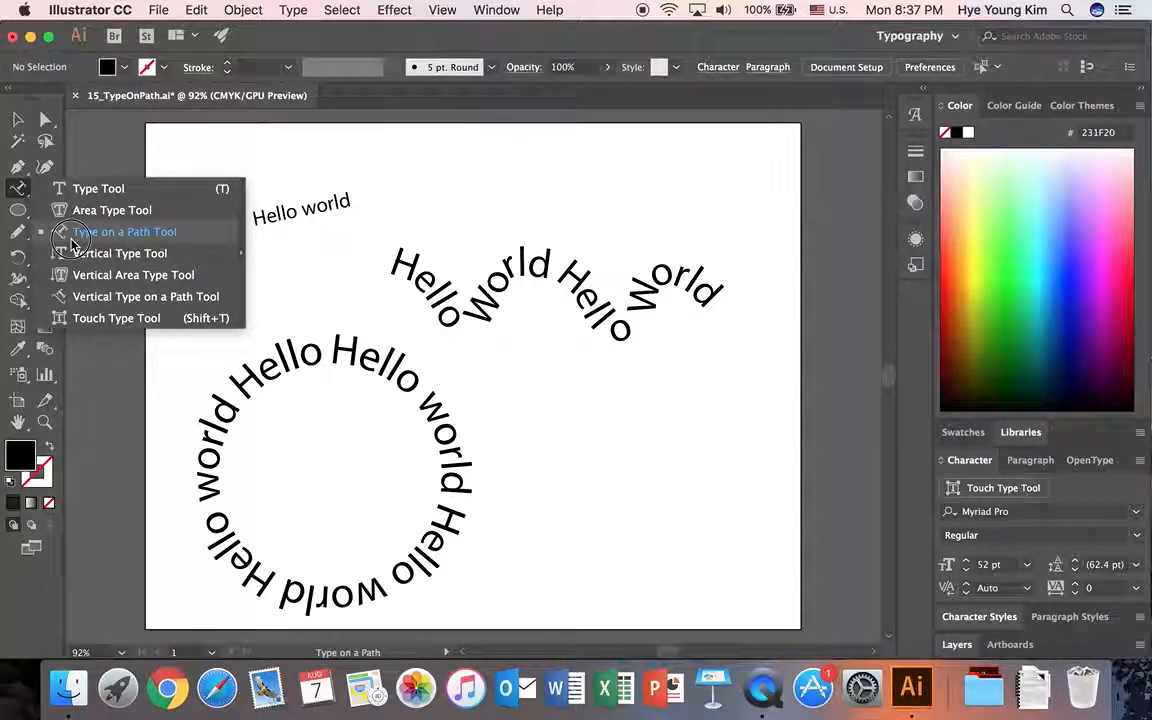
drag(72, 243, 72, 243)
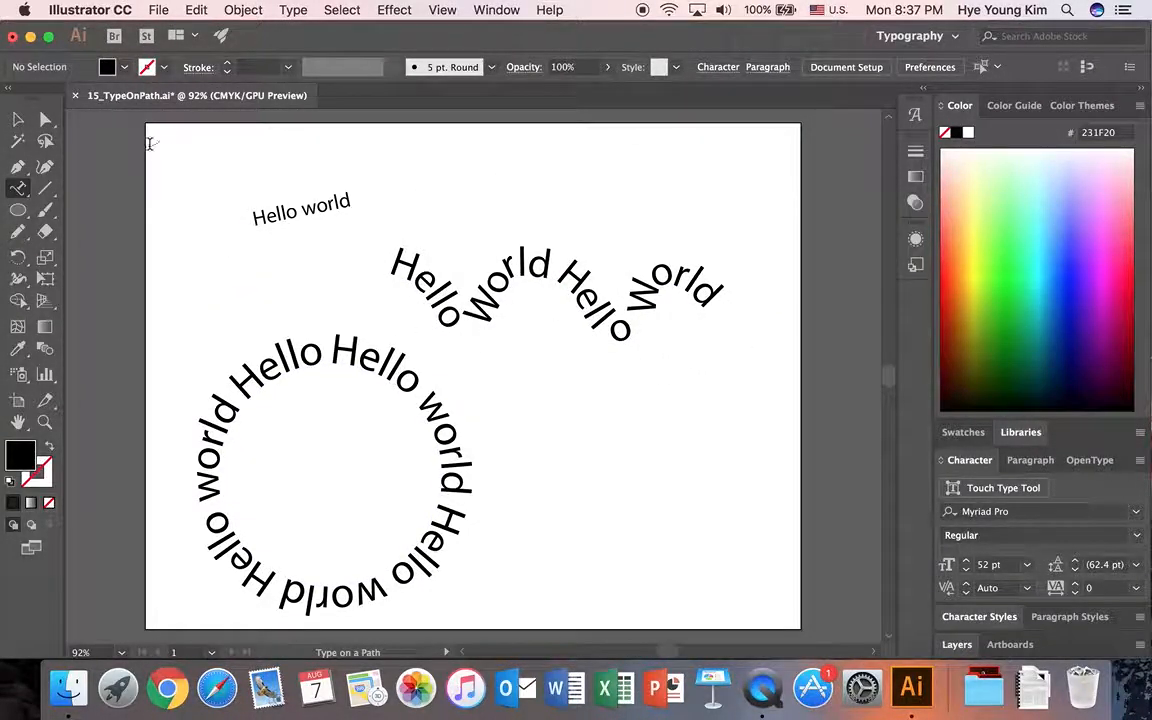
Save the document under a new name in Illustrator CC format, adding an underscore and the author's first name after 15_TypeOnPath.
click(160, 10)
click(203, 163)
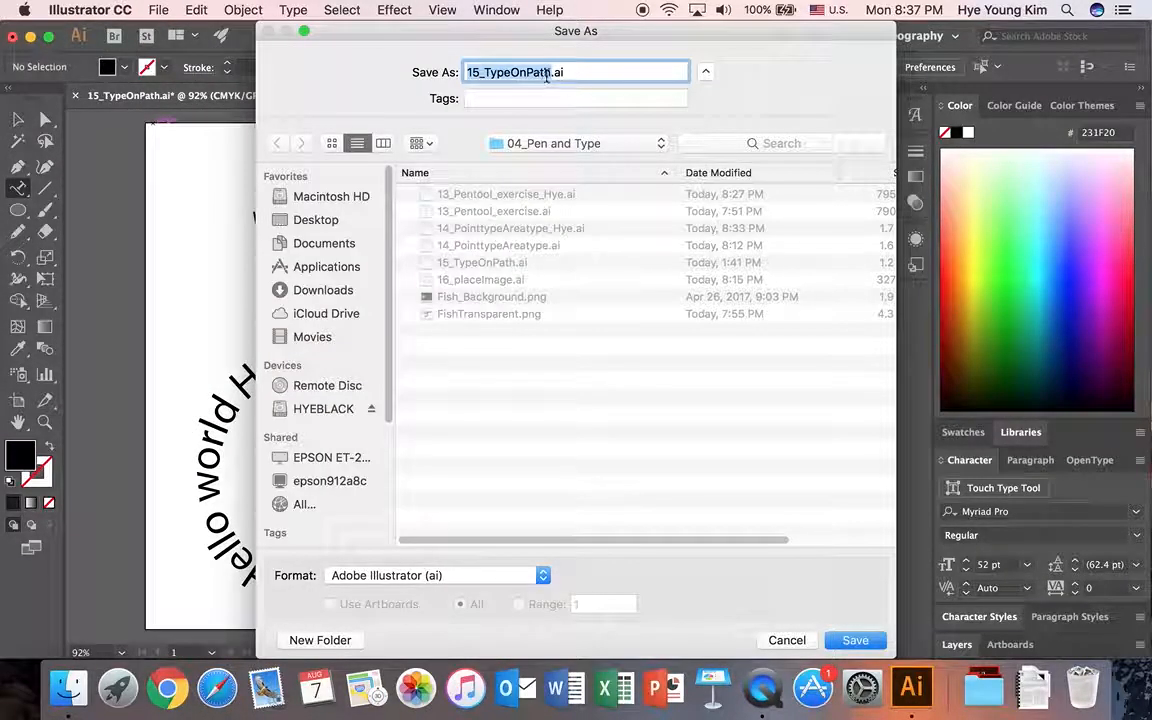
click(547, 76)
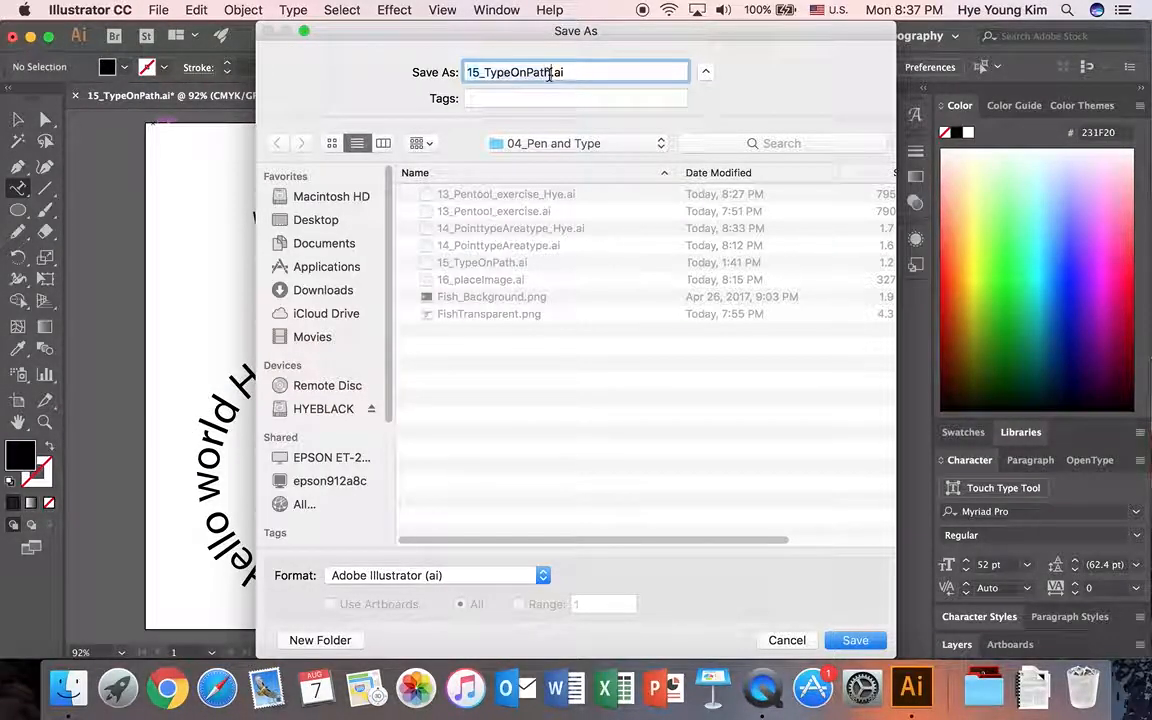
text(_Hye)
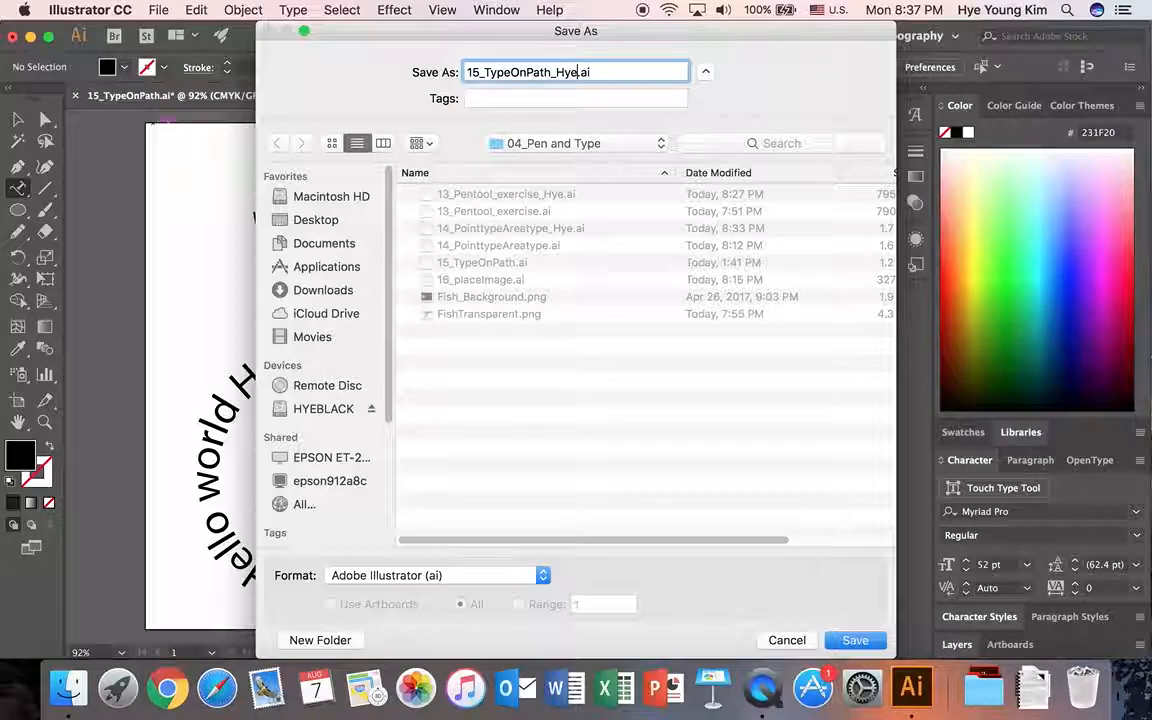
click(855, 640)
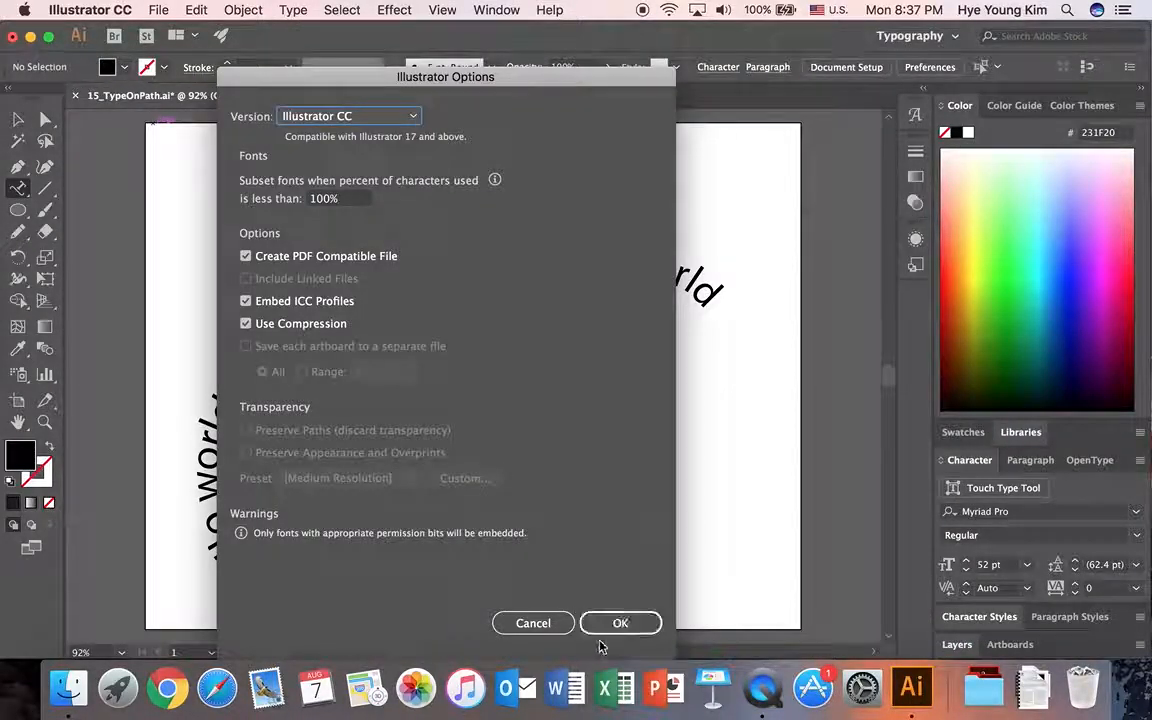
click(618, 622)
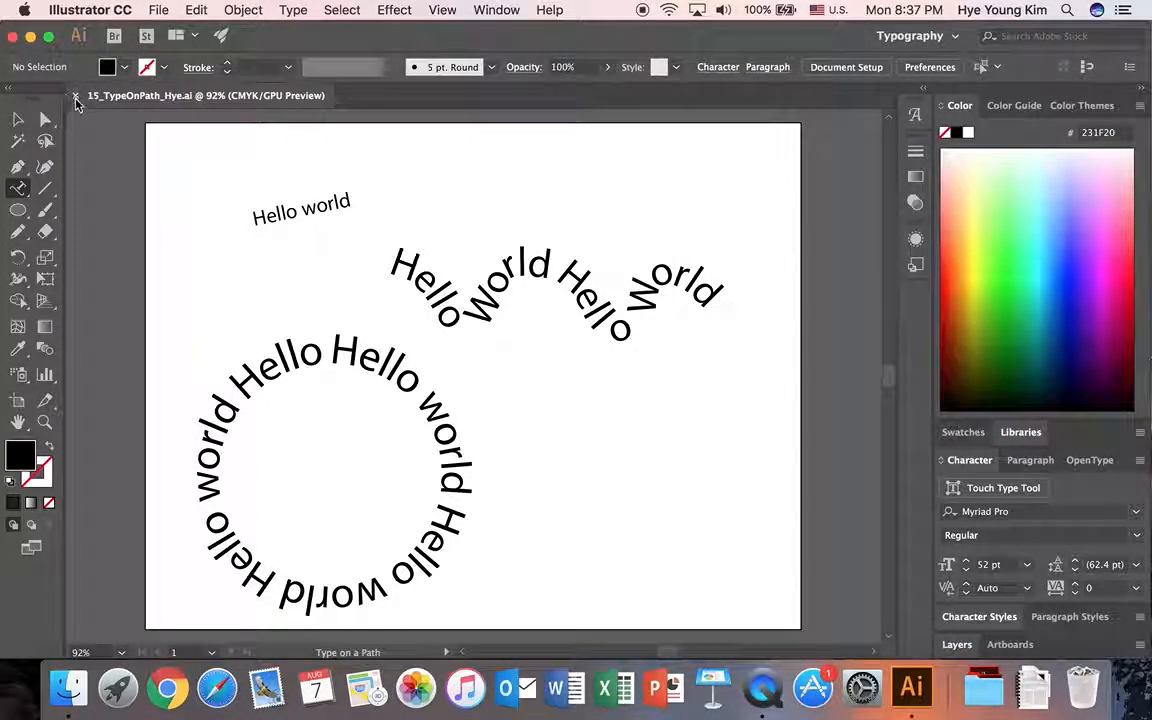
Close the finished type-on-path document and open 16_placeImage.ai from the 04_Pen and Type folder.
click(74, 95)
click(150, 9)
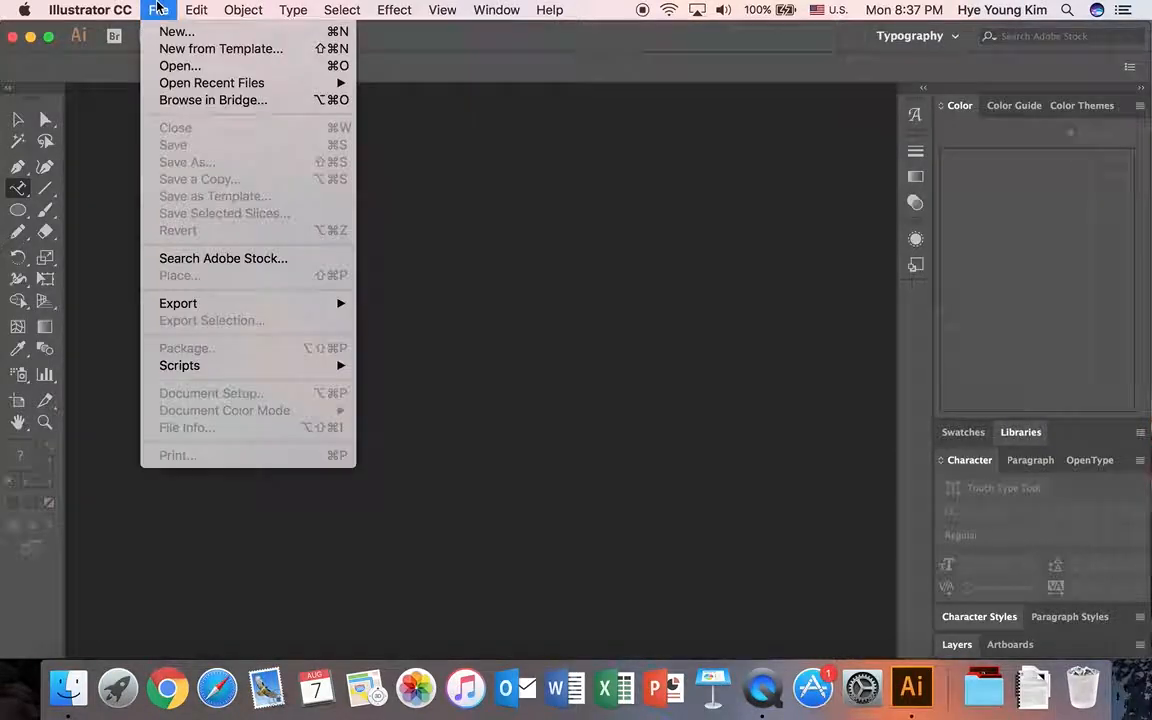
click(163, 66)
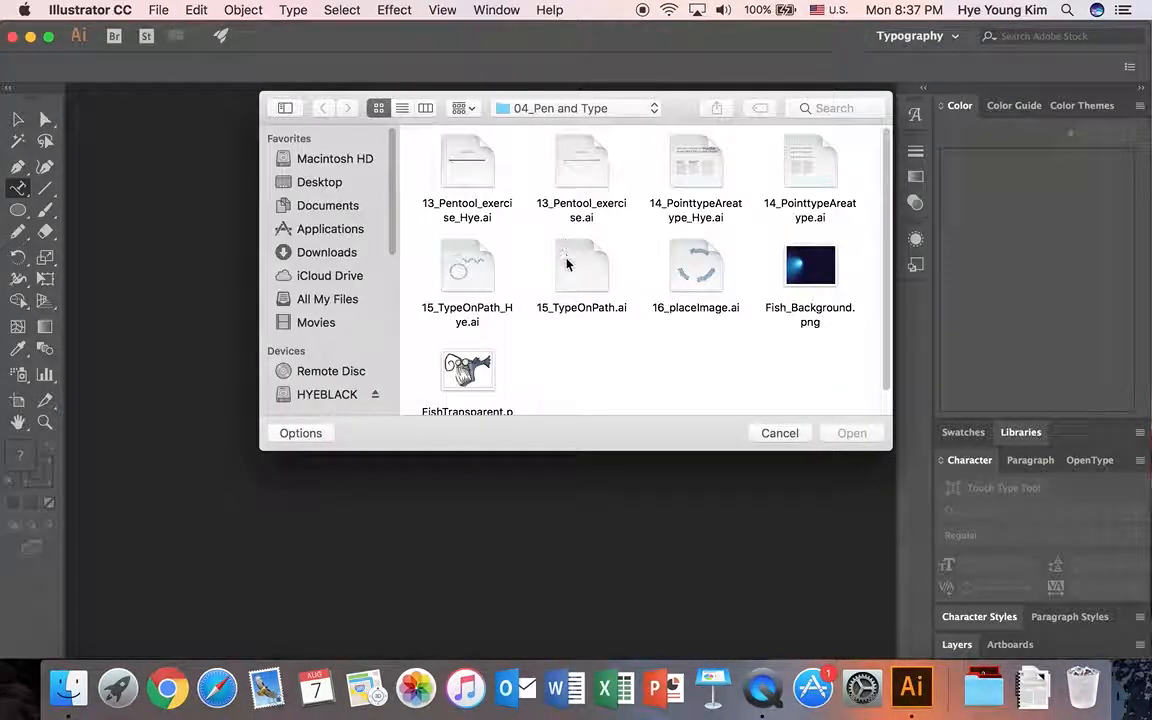
click(700, 272)
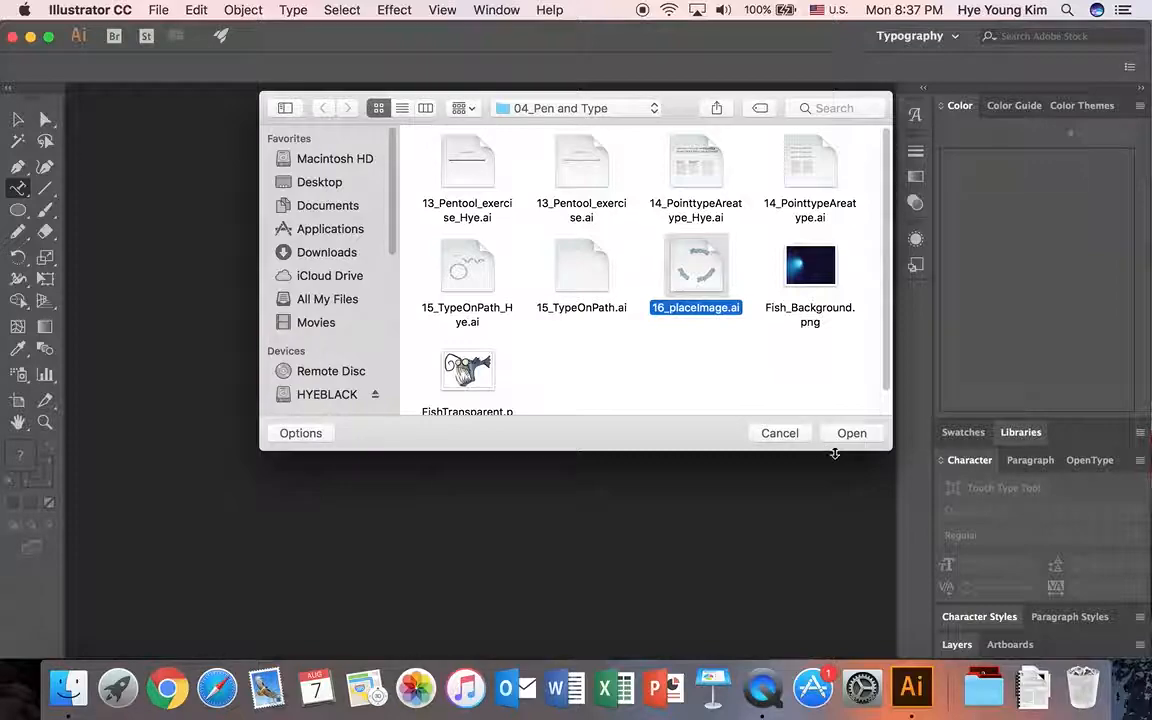
click(852, 433)
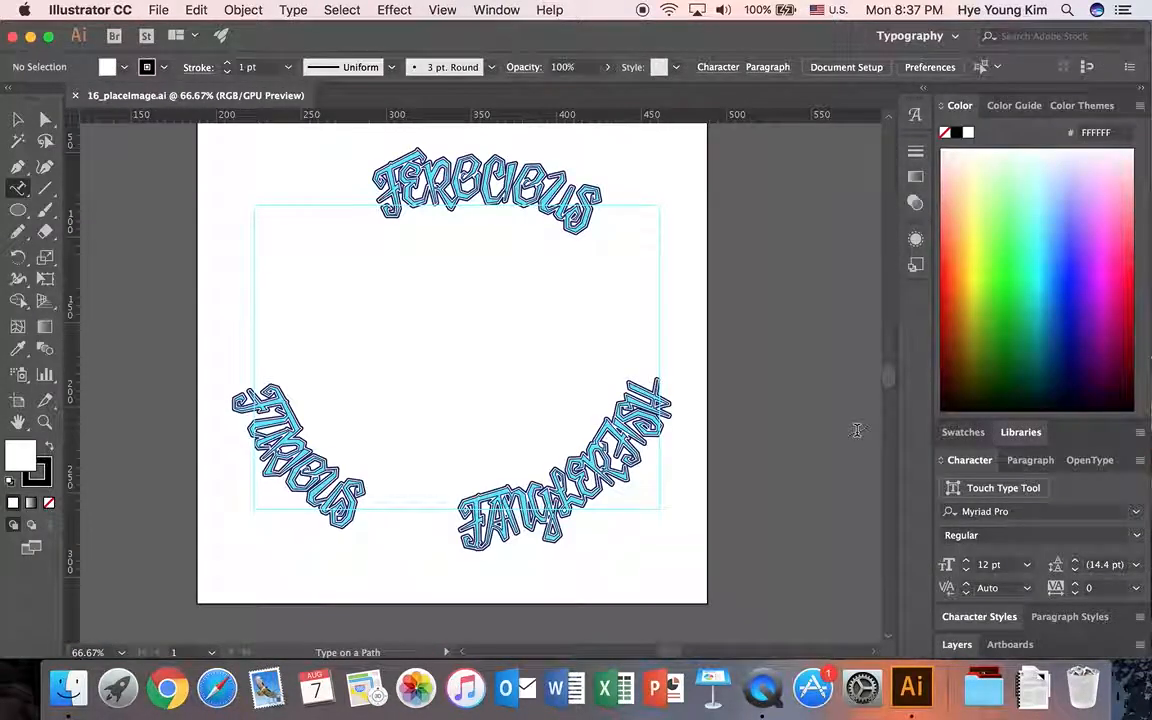
Show the layer list and place FishTransparent.png on Layer 2, sized to fill the rectangular guide between the three curved words.
scroll(465, 325, up, 2)
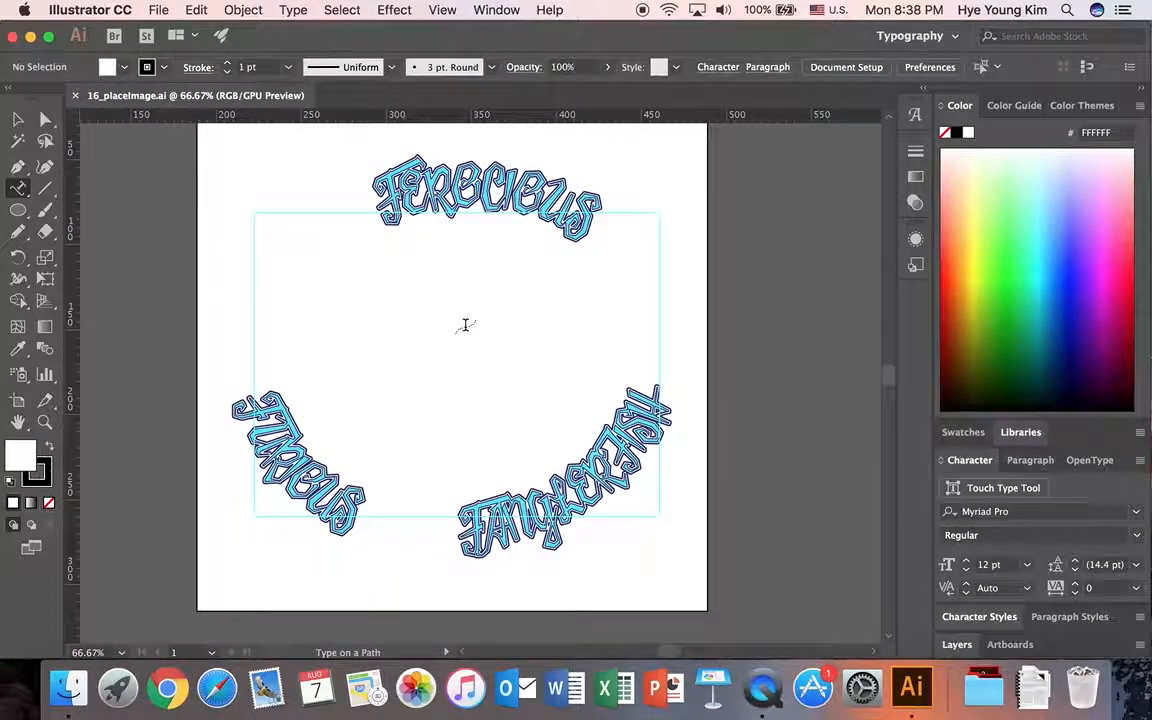
scroll(465, 325, up, 2)
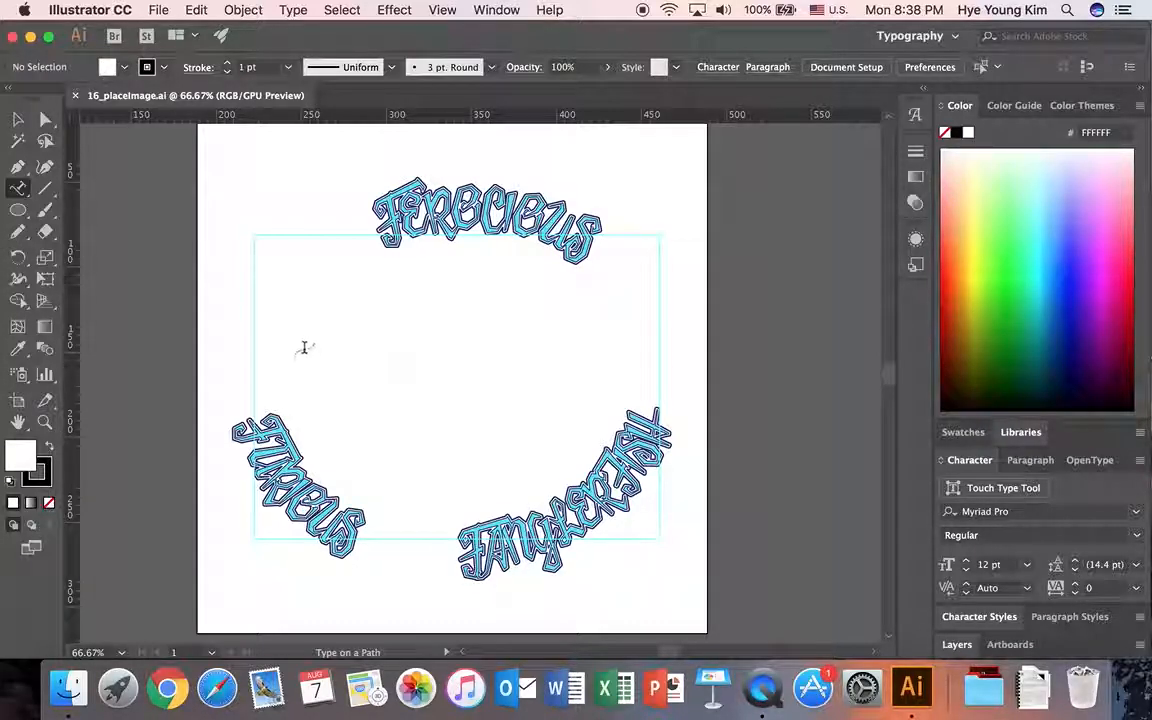
click(17, 120)
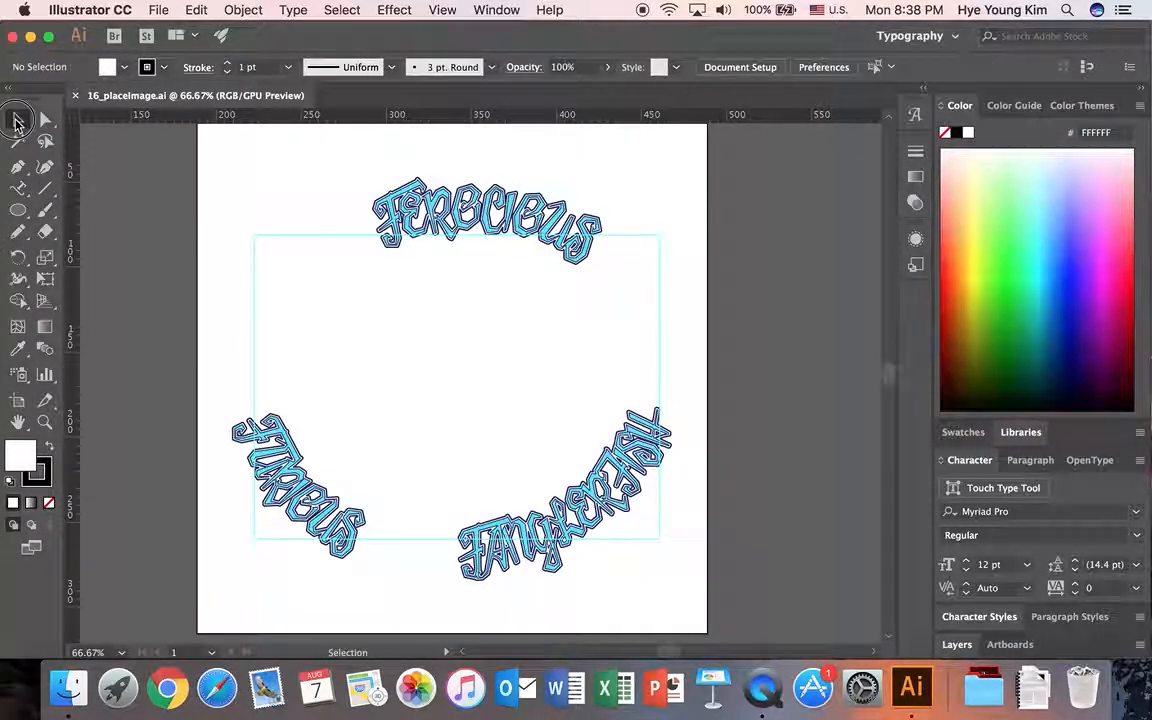
click(970, 646)
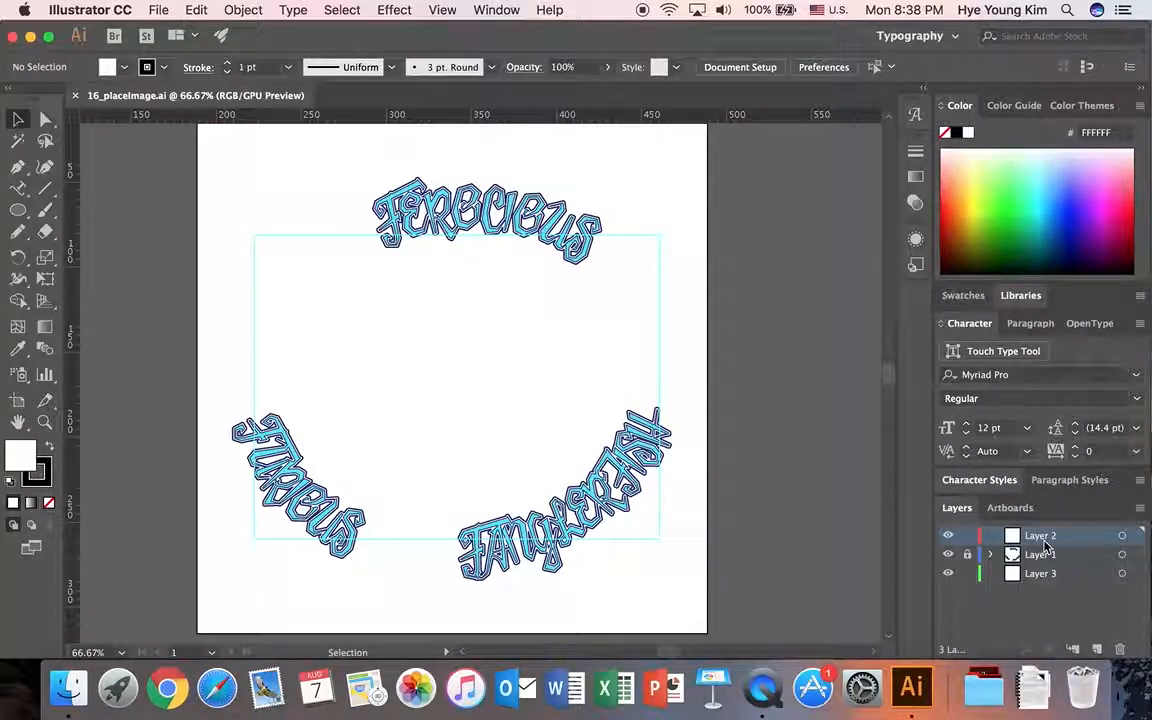
click(158, 10)
click(178, 276)
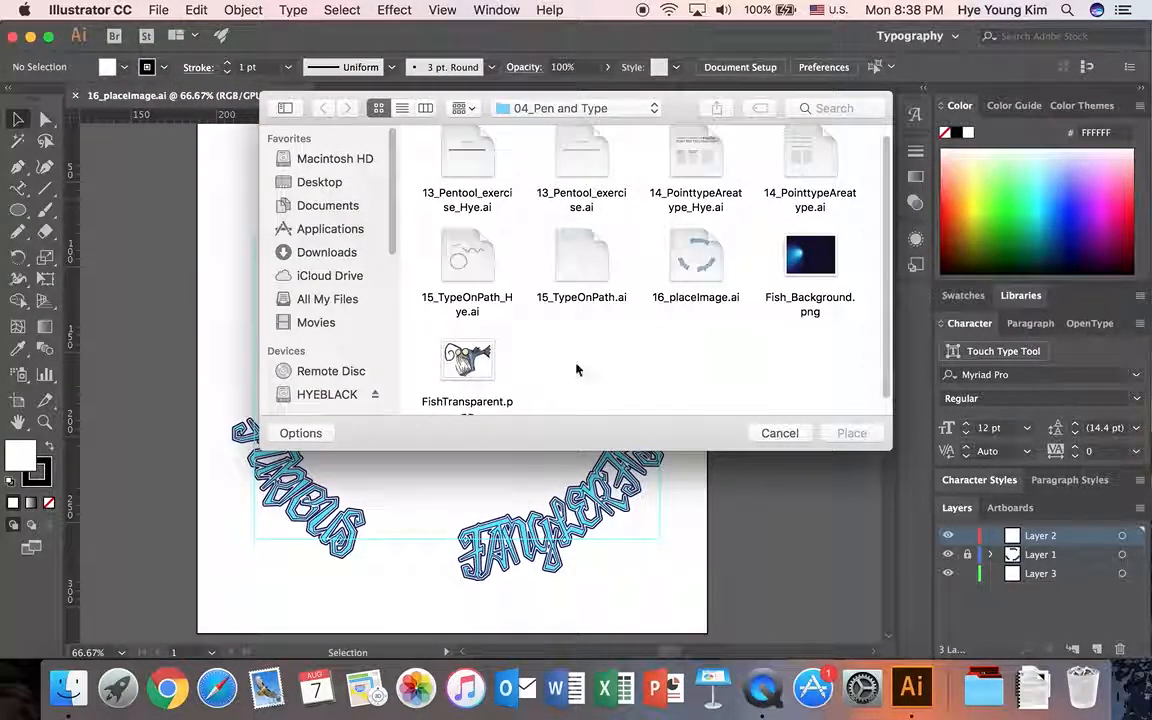
scroll(540, 359, down, 1)
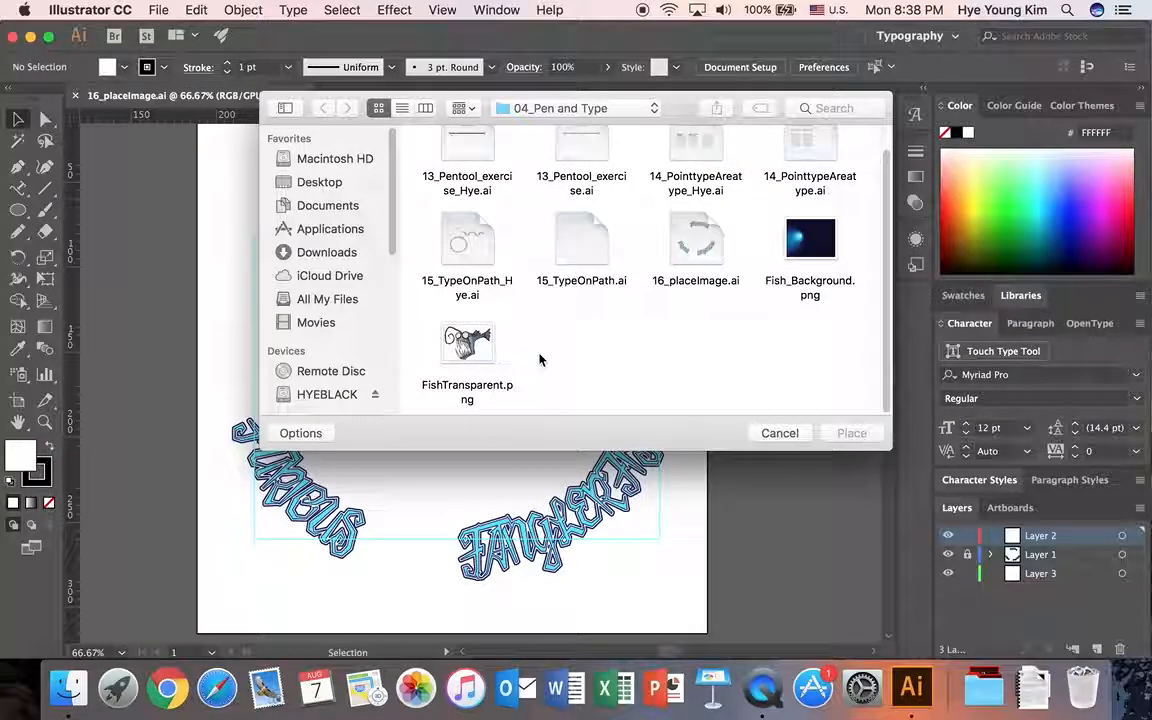
click(466, 340)
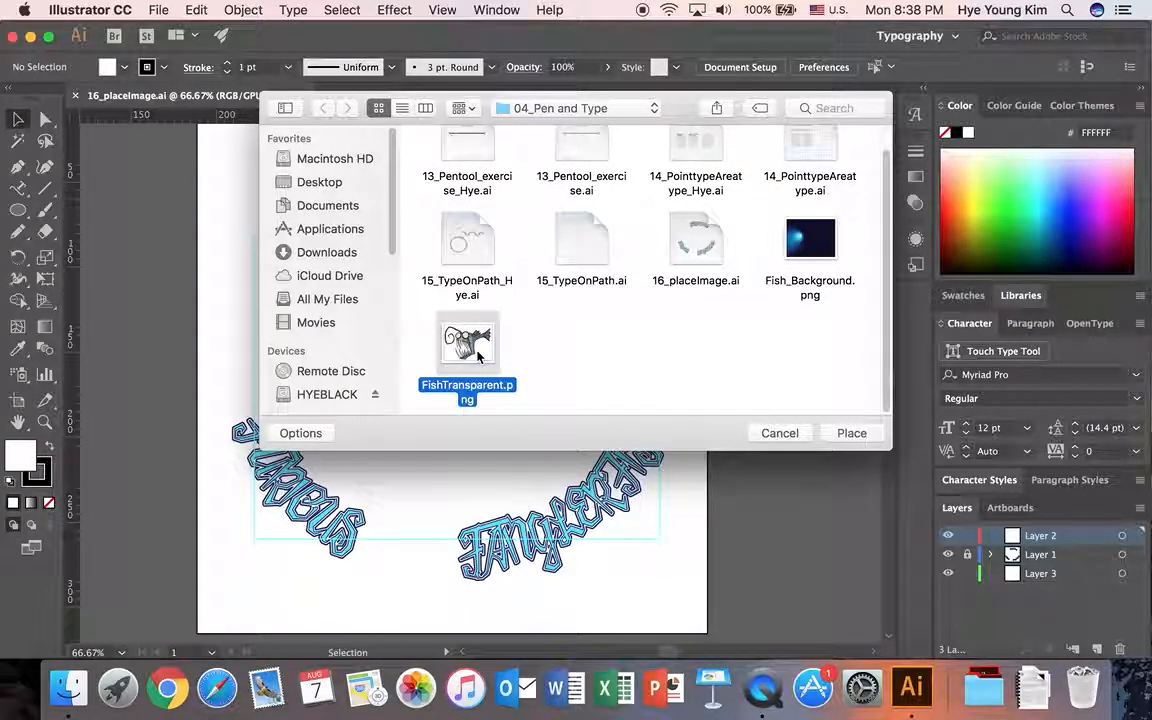
click(848, 433)
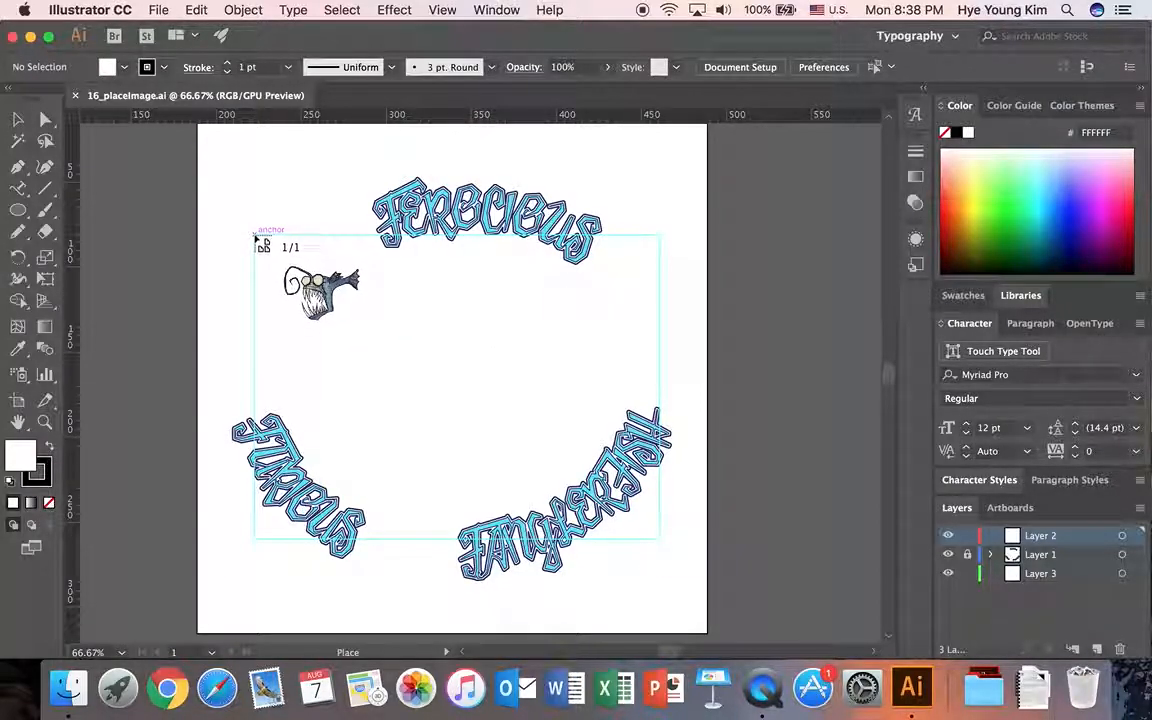
mouse_move(256, 239)
mouse_down()
mouse_move(352, 337)
mouse_move(659, 561)
mouse_up()
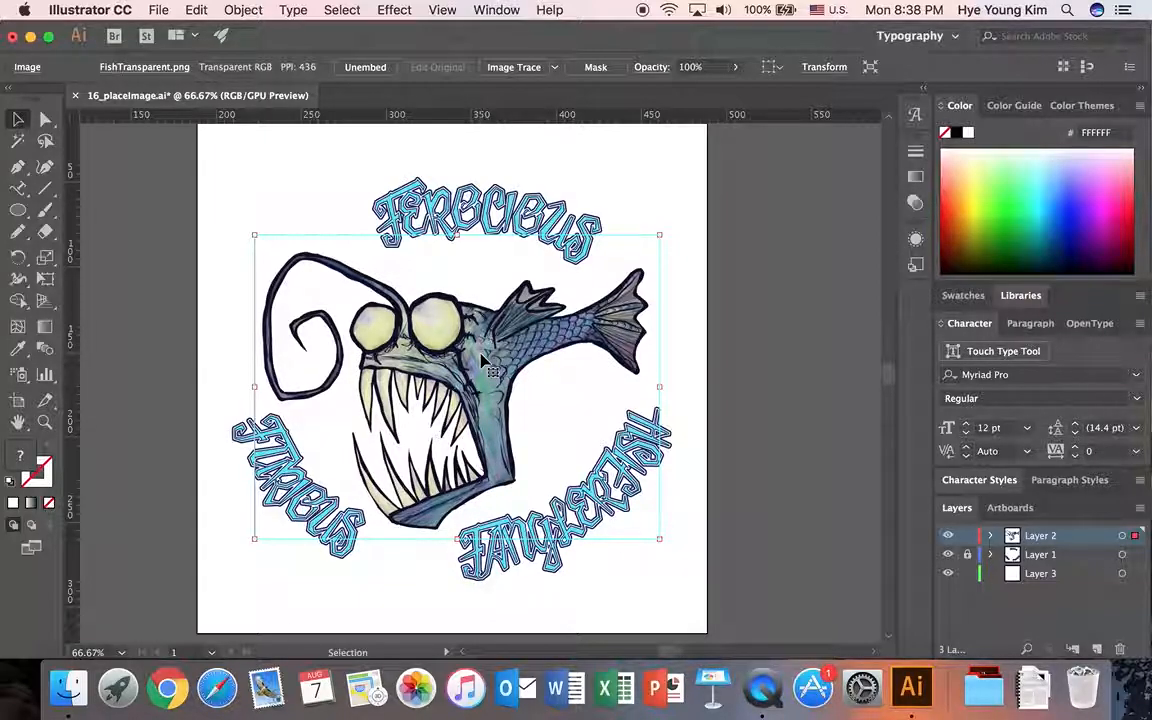
drag(490, 352, 490, 351)
Image-trace the placed fish with the Black and White Logo preset and switch the trace to the Sketched Art preset.
click(554, 67)
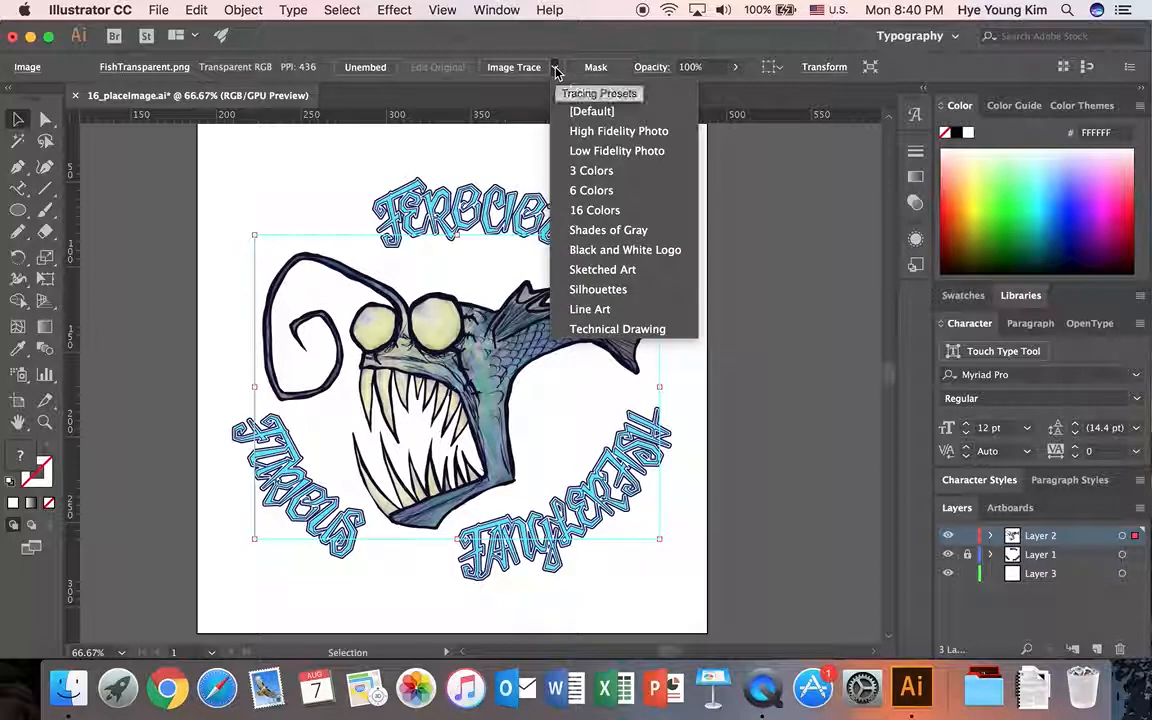
click(600, 255)
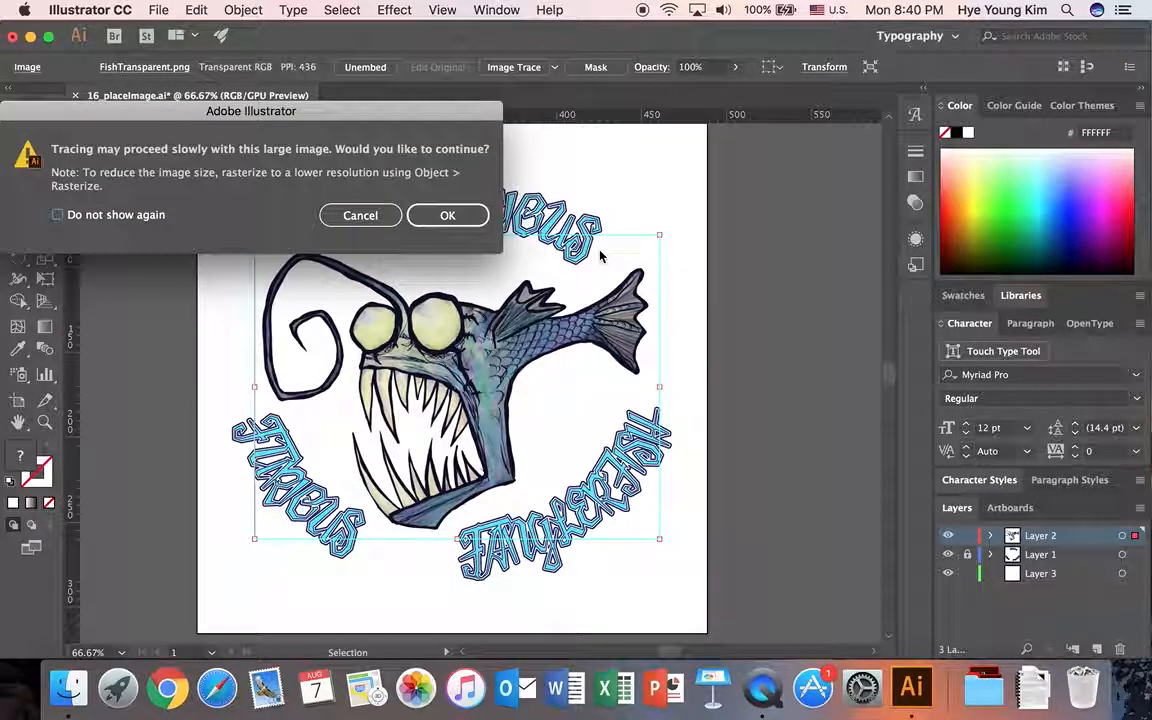
click(449, 216)
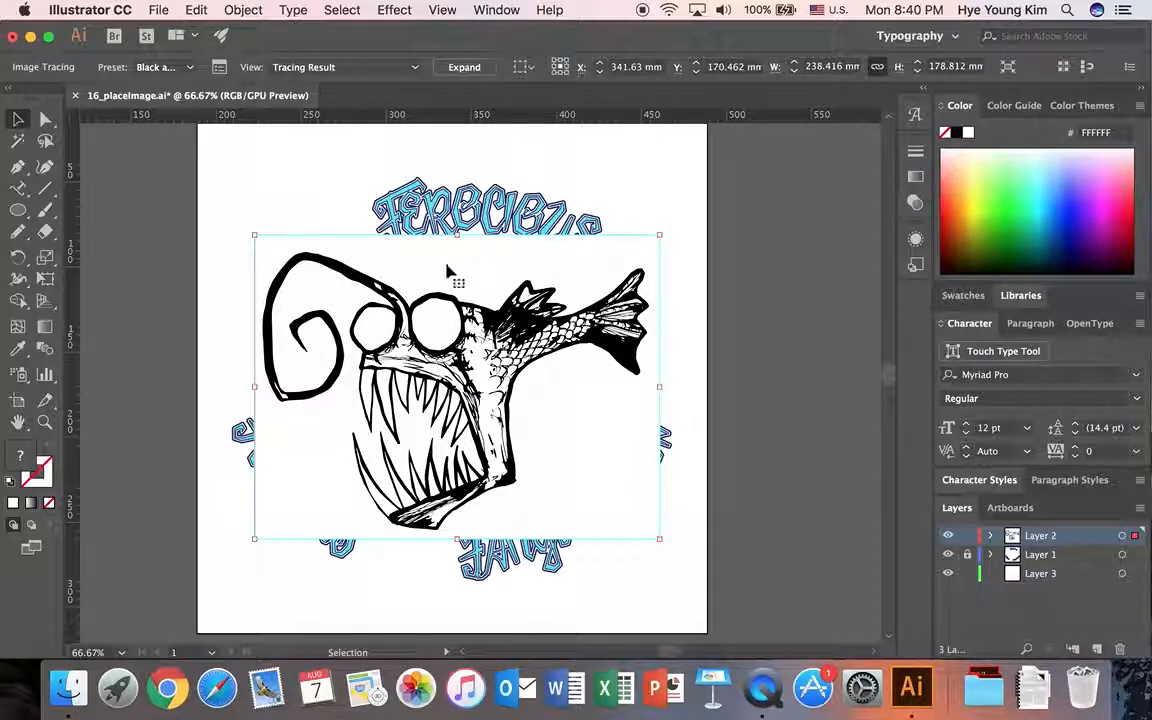
click(188, 67)
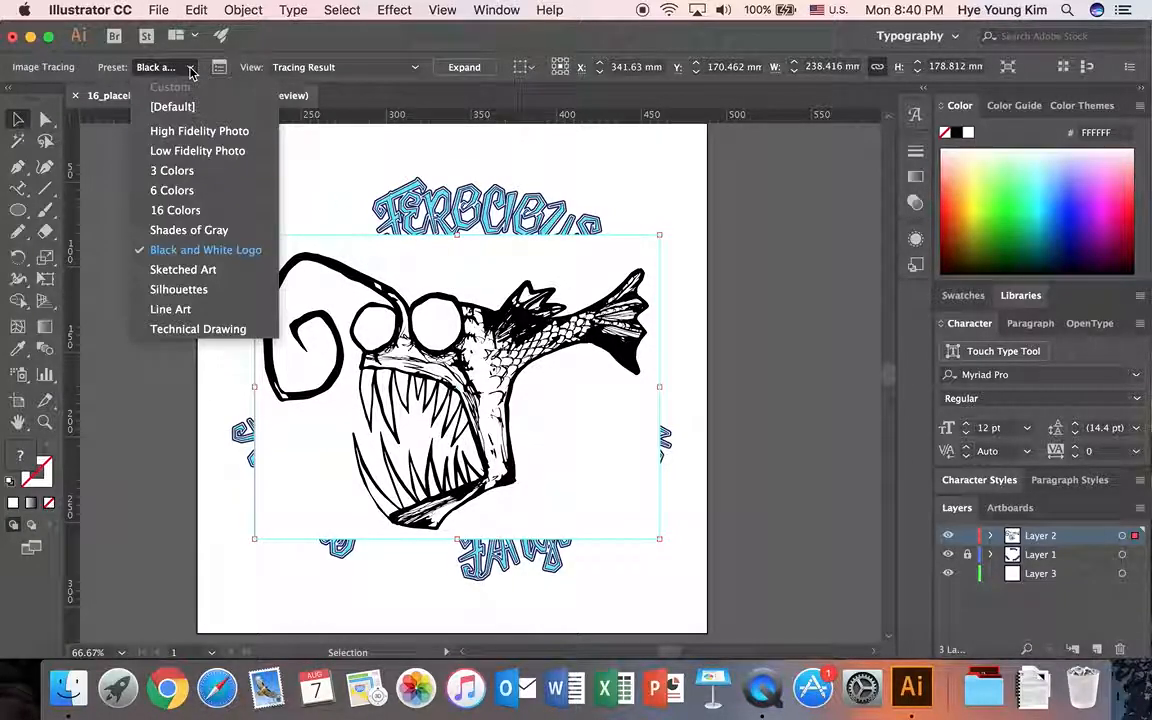
click(191, 274)
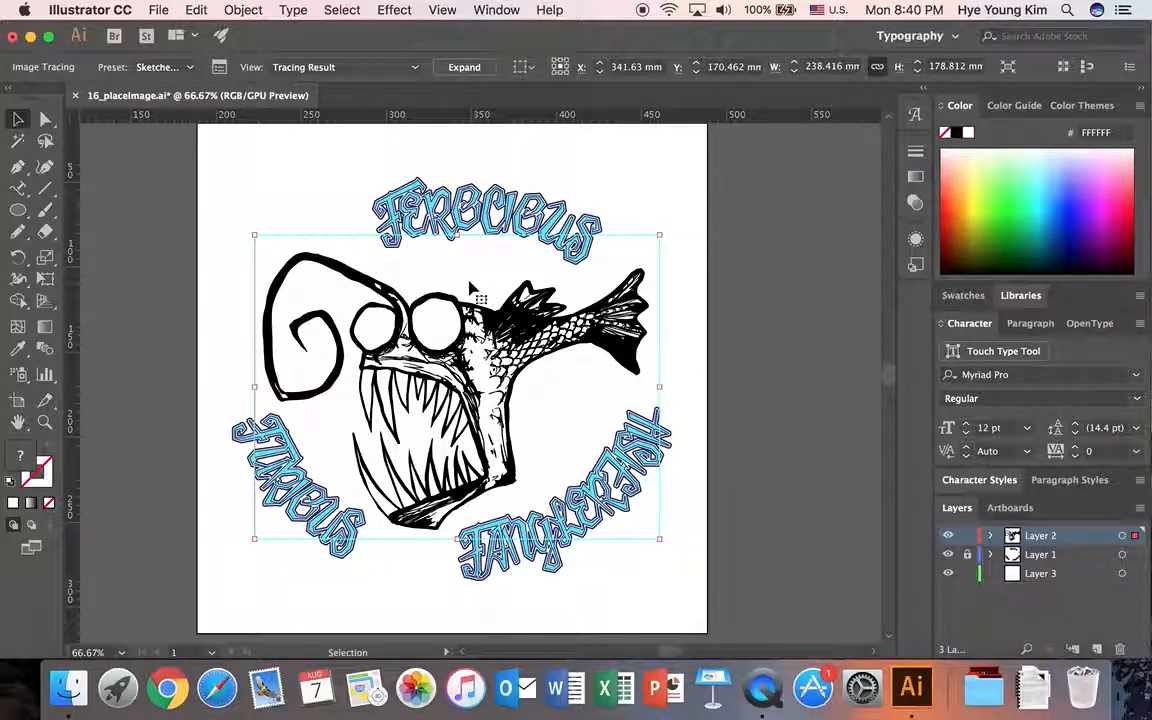
Set the fish trace's threshold to 85 and expand the tracing result into editable vector paths.
click(219, 70)
drag(478, 195, 847, 211)
click(940, 383)
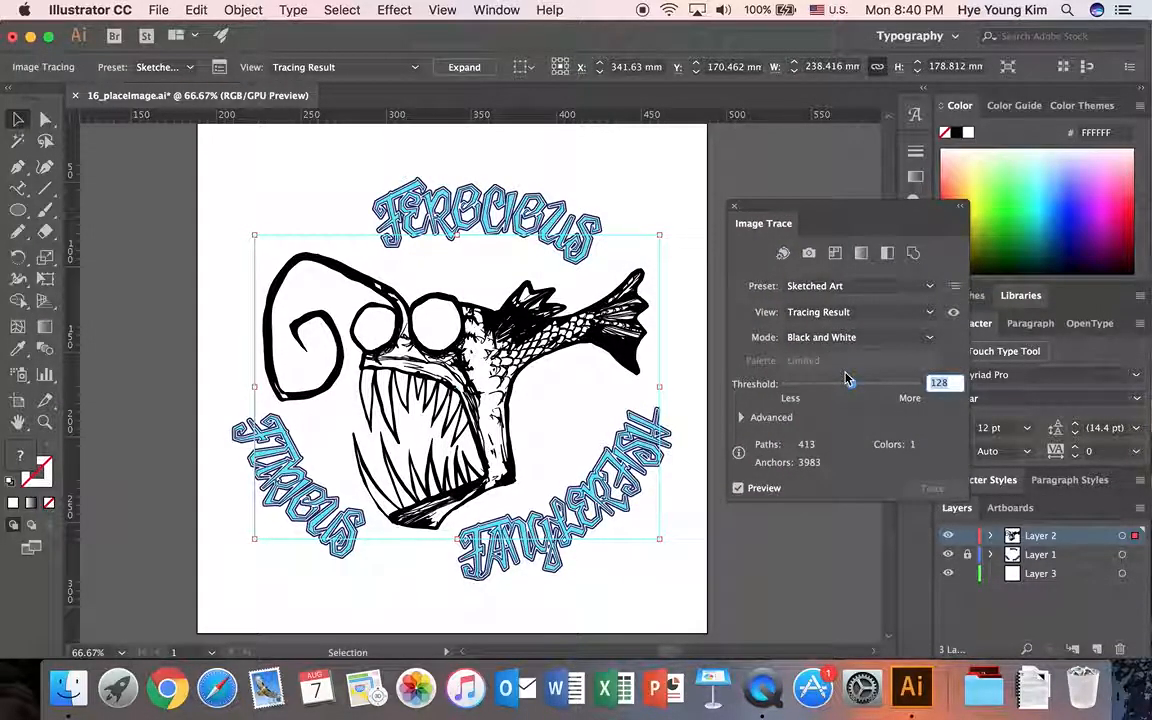
text(85)
key(Return)
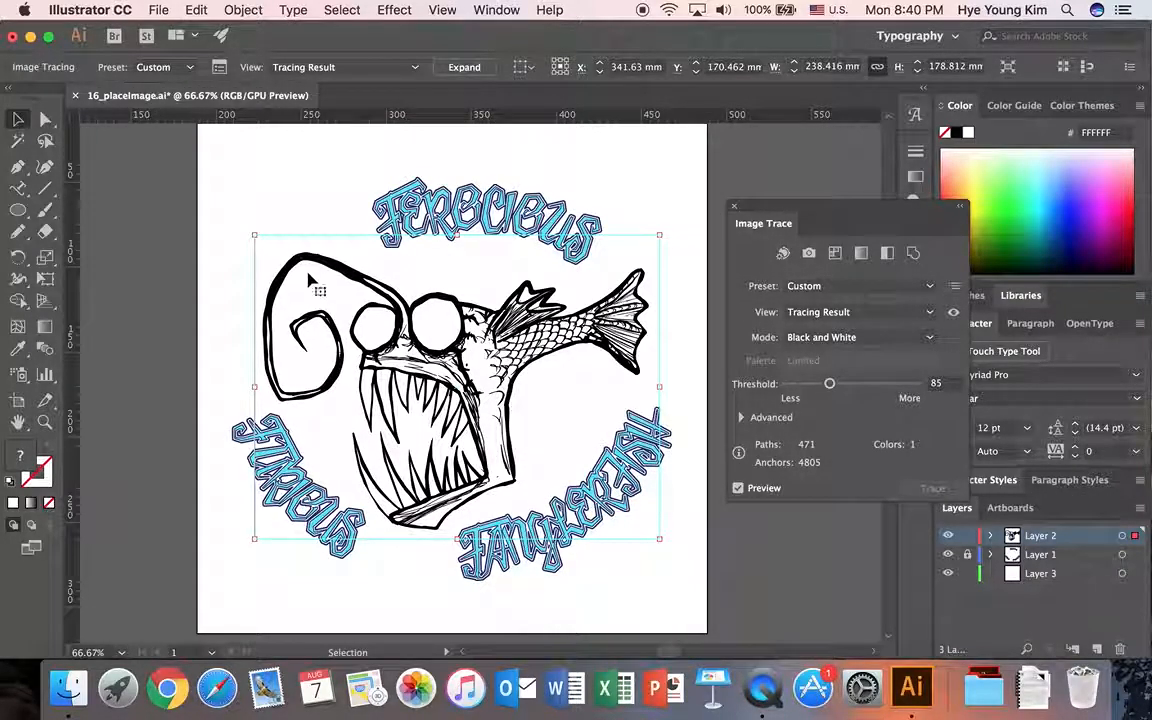
click(735, 209)
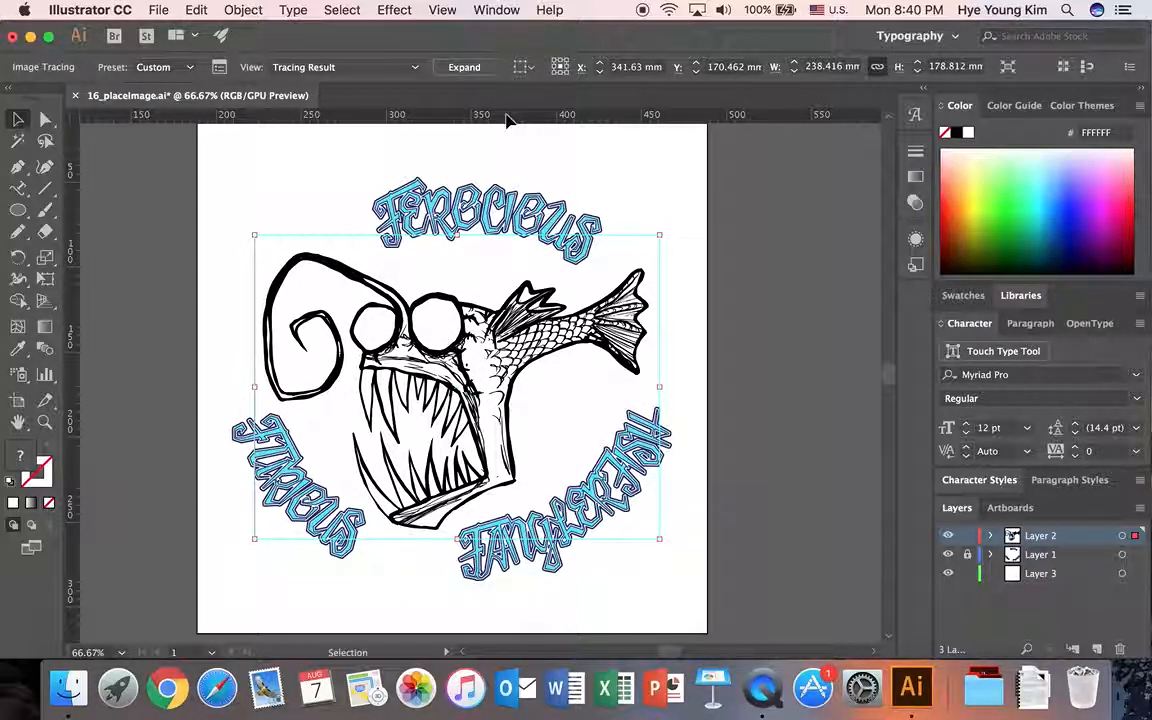
click(472, 68)
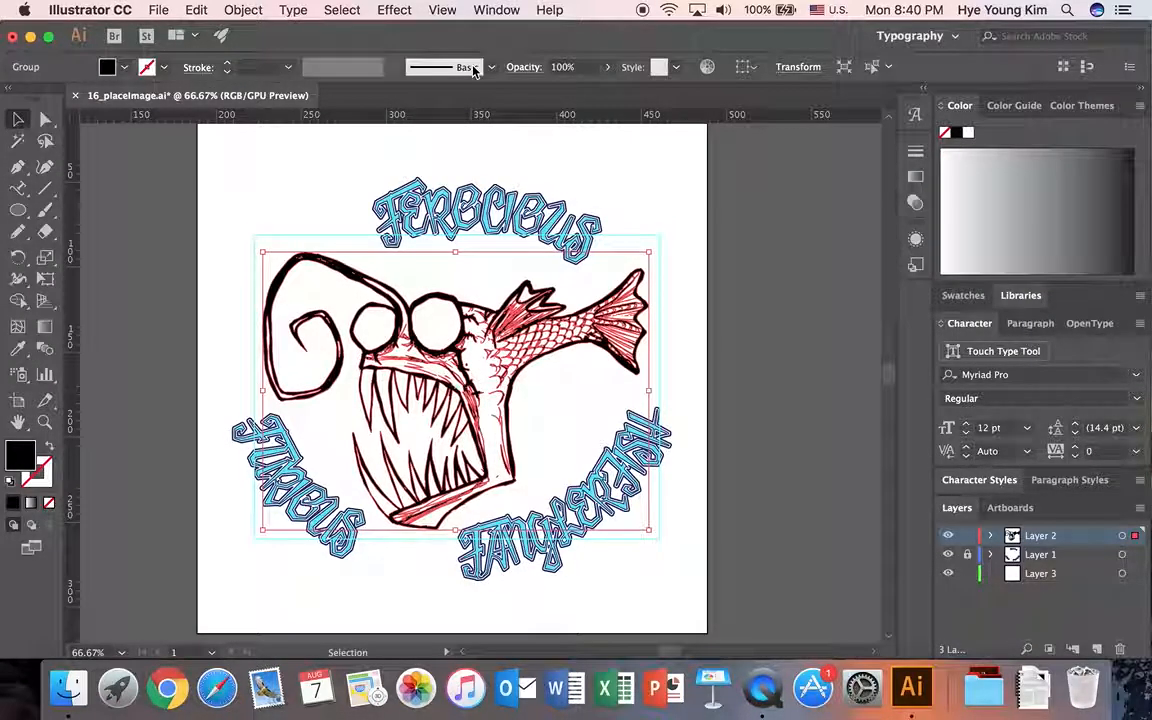
click(650, 195)
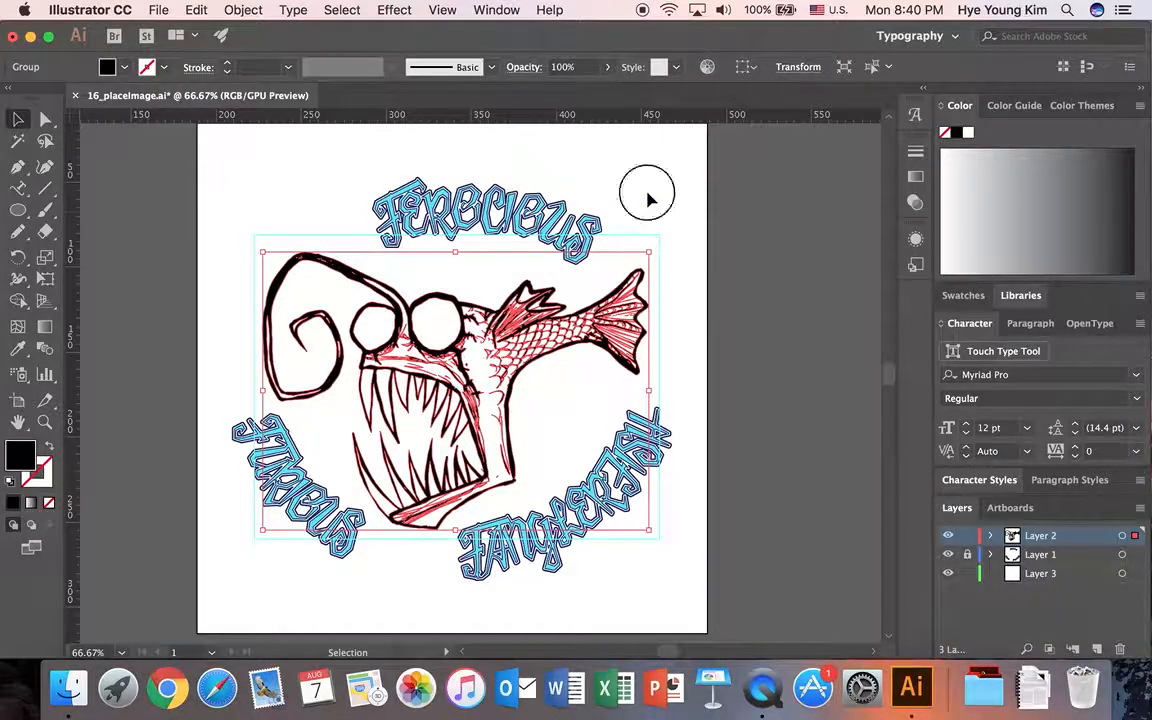
Shift the fish artwork slightly up and left in isolation mode, and try pulling an anchor of the larger eye inward before undoing it.
click(450, 356)
double_click(455, 354)
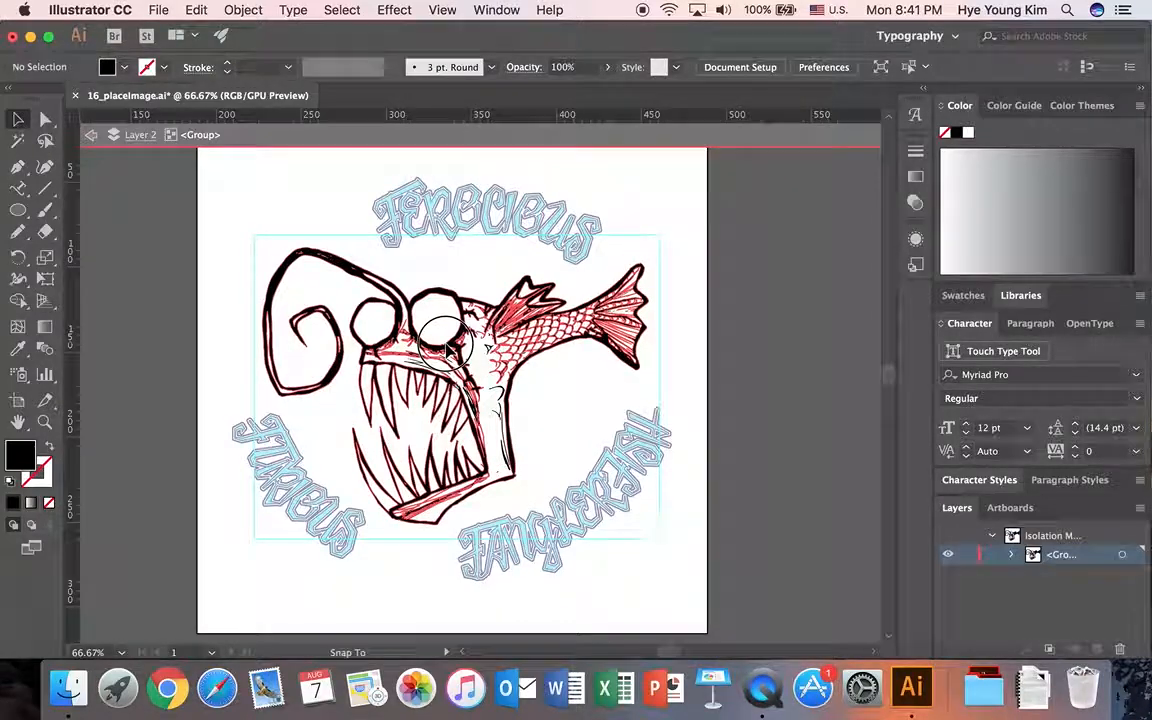
click(474, 358)
click(45, 119)
drag(446, 346, 438, 315)
click(445, 331)
click(460, 335)
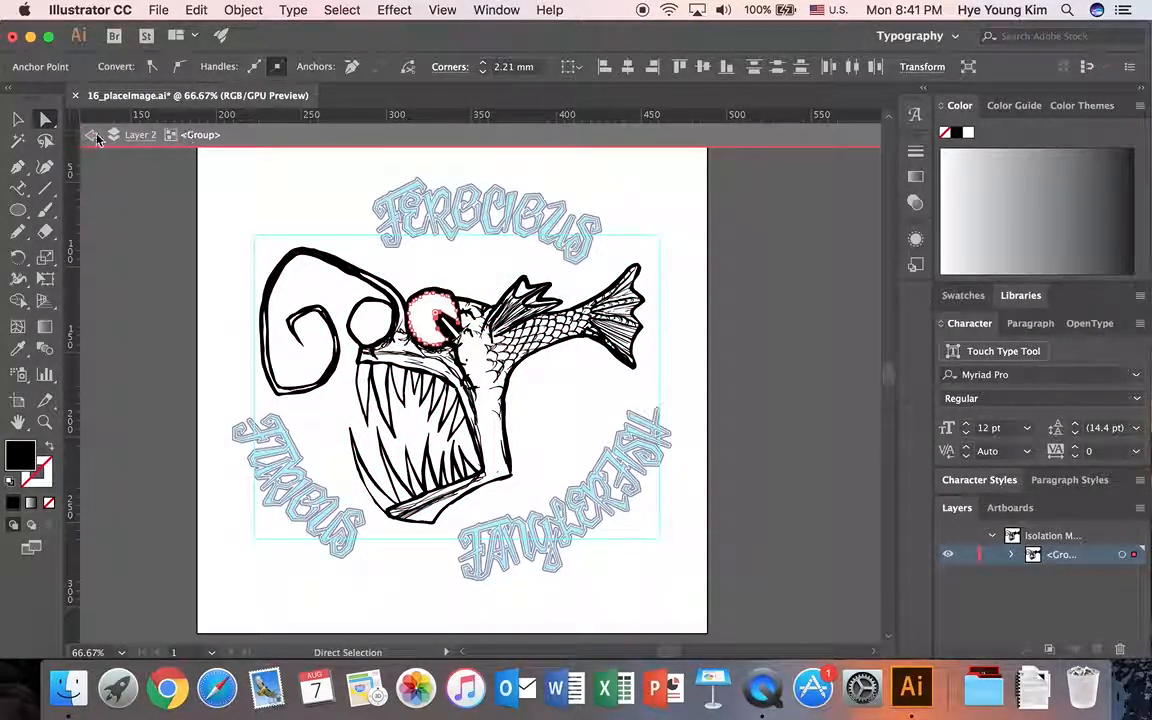
key(super+z)
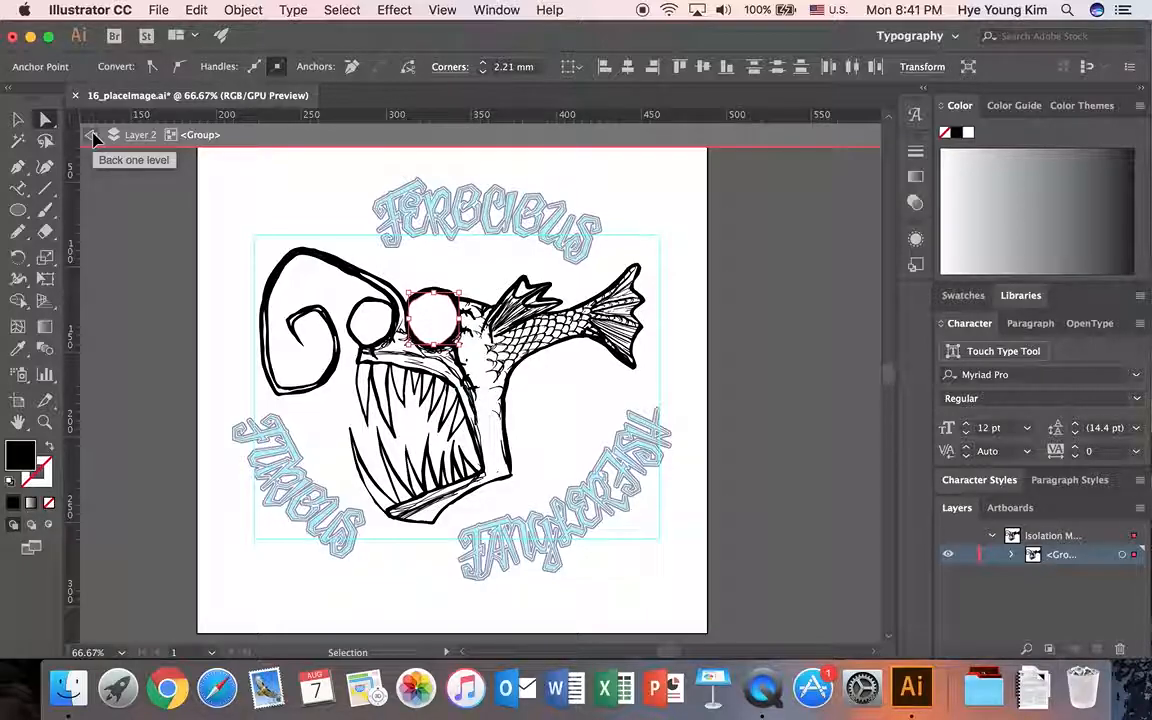
click(90, 135)
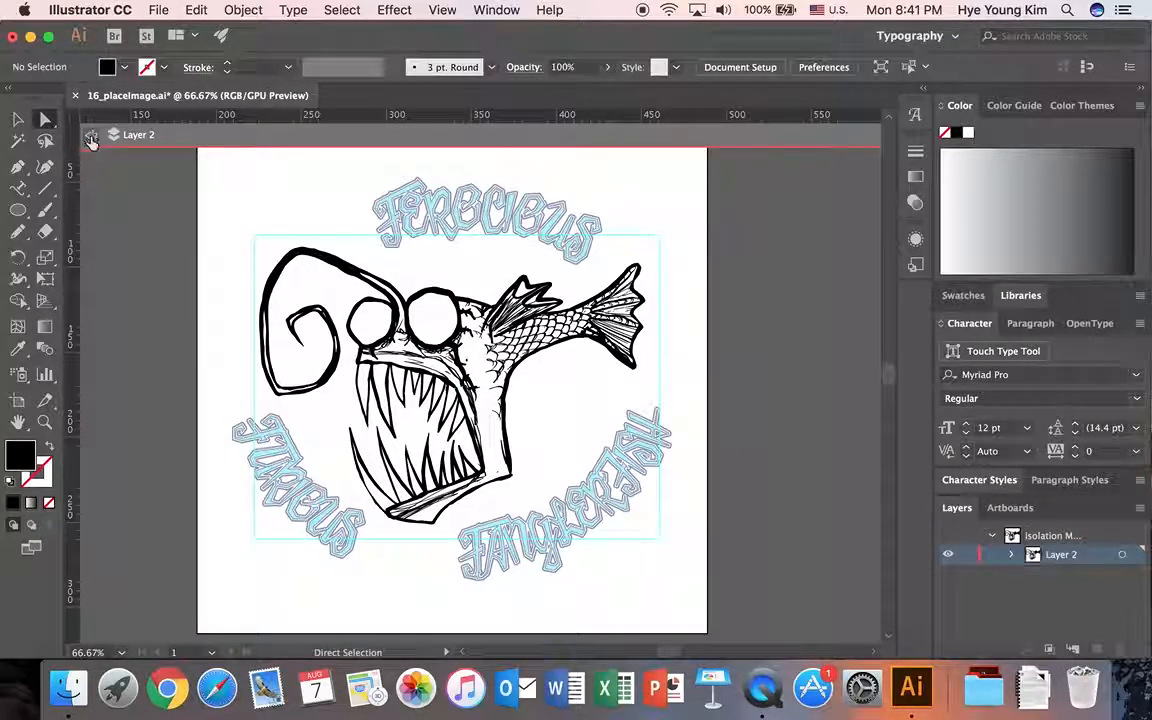
click(90, 135)
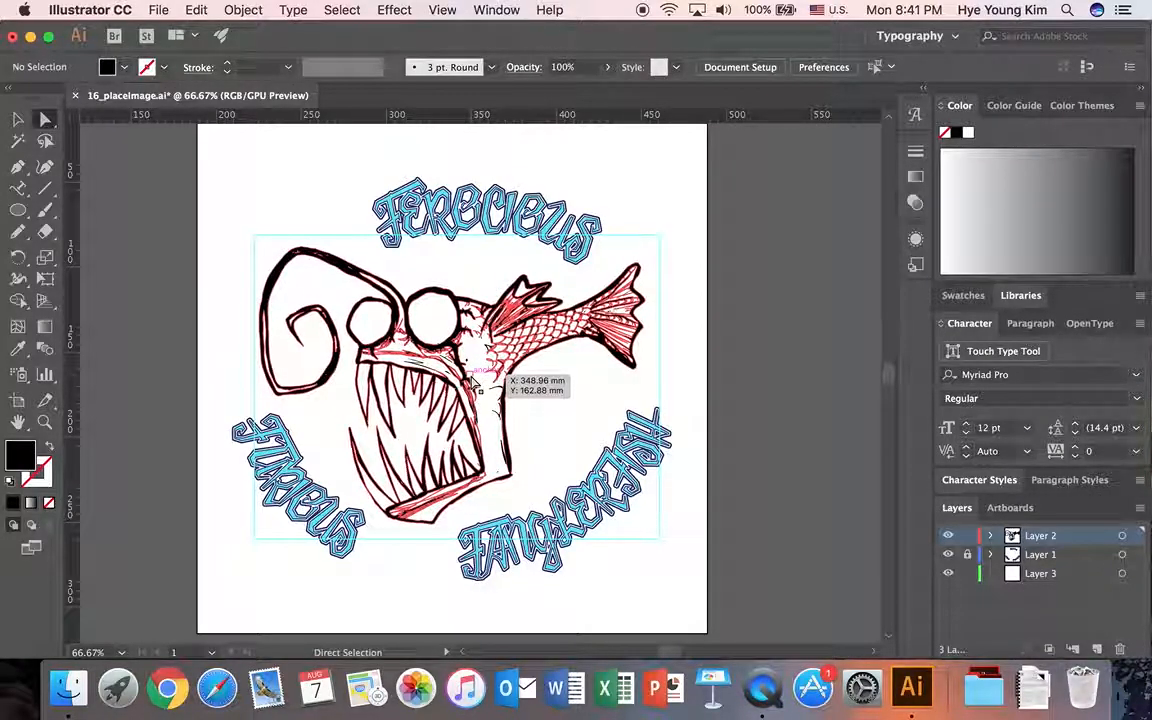
Select the whole fish group and change its fill to bright green, 00FF00.
click(283, 265)
key(v)
click(236, 224)
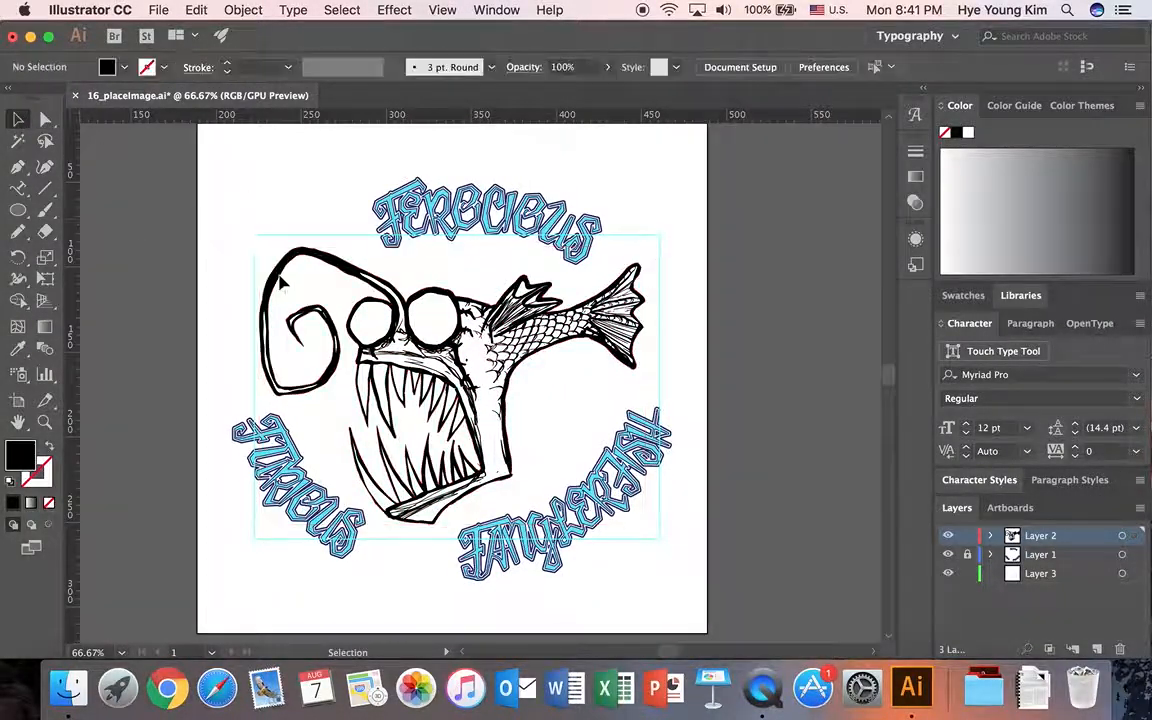
click(345, 318)
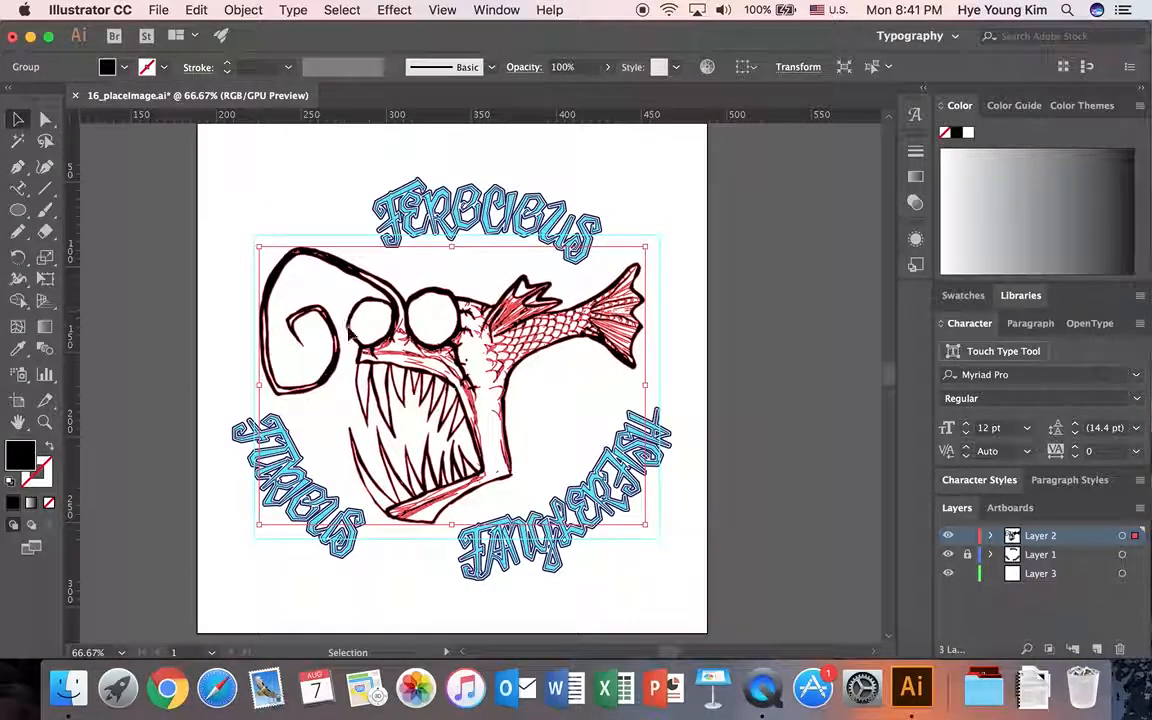
click(125, 67)
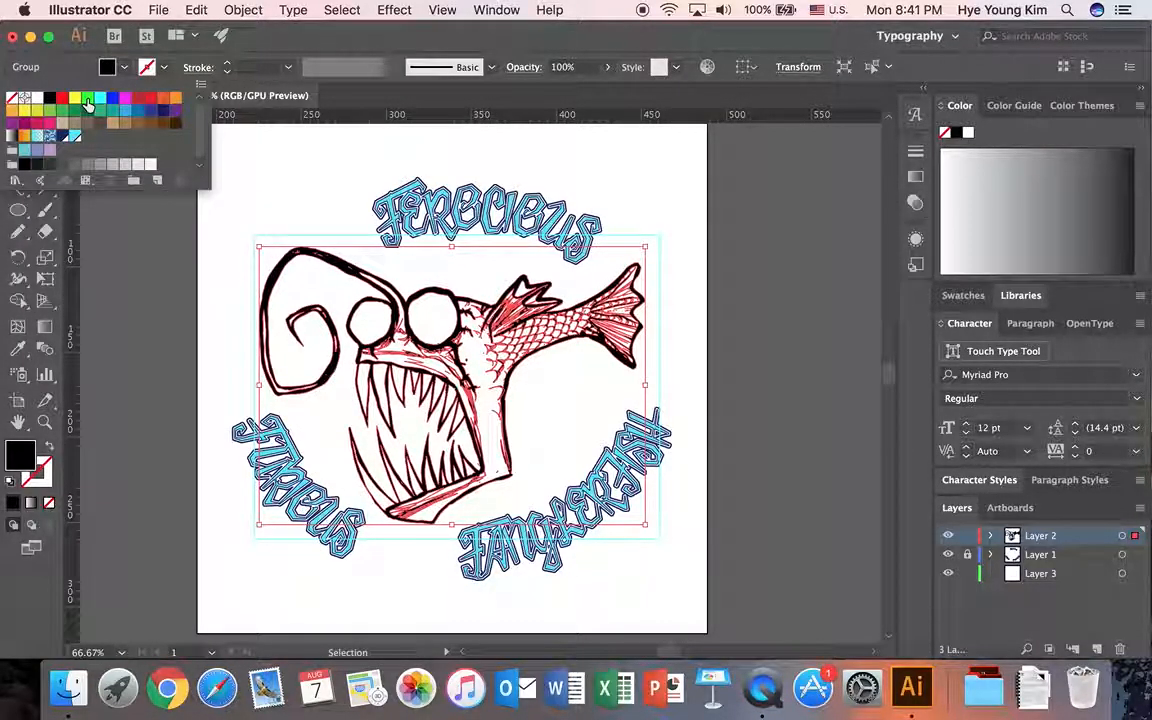
click(88, 104)
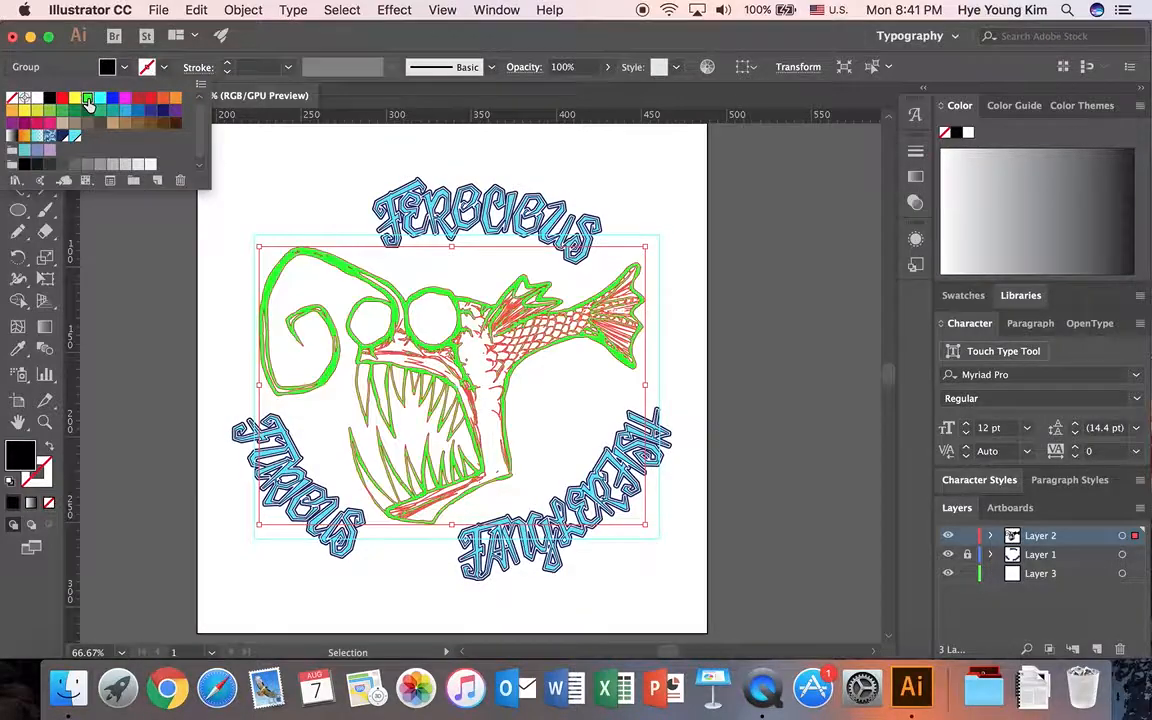
click(144, 316)
click(165, 313)
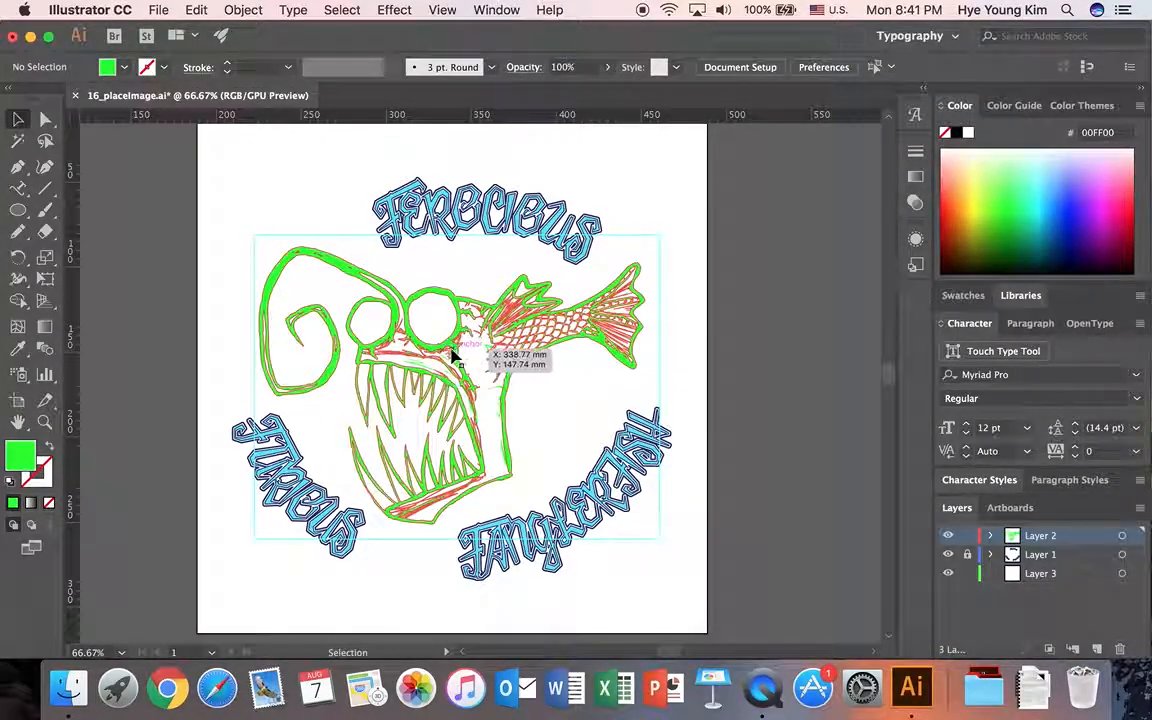
Place Fish_Background.png on Layer 3, the lowest layer, sized large enough to cover the whole artboard behind the fish and lettering.
click(1050, 575)
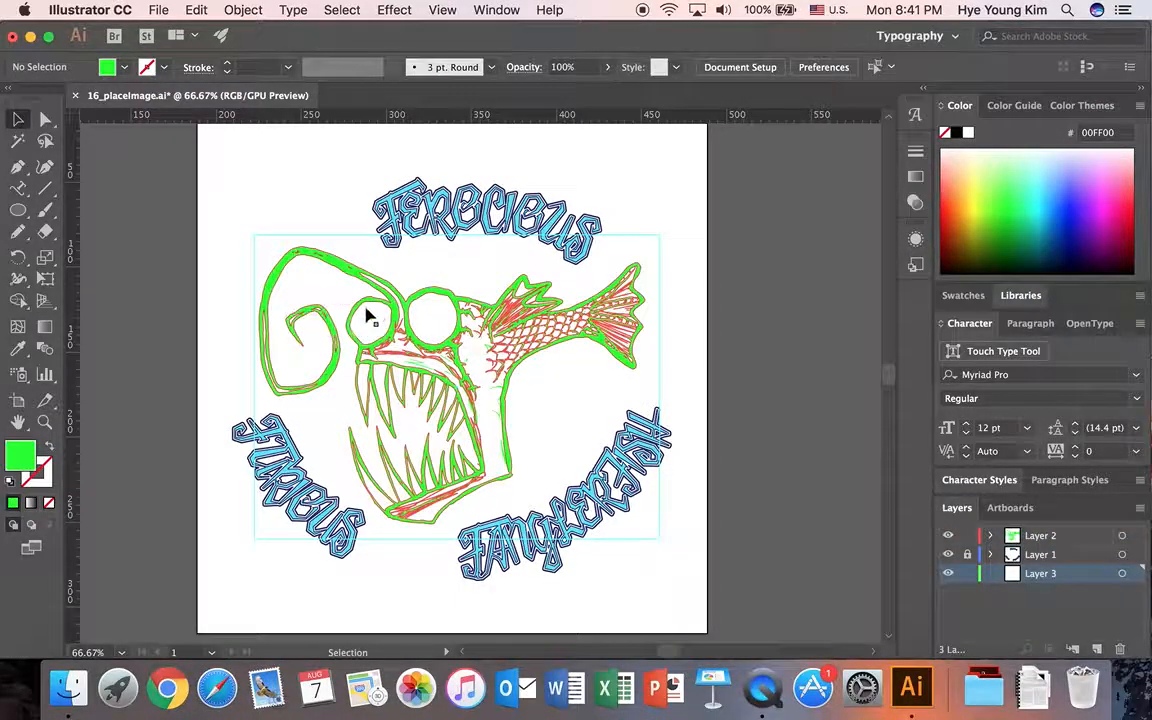
click(160, 10)
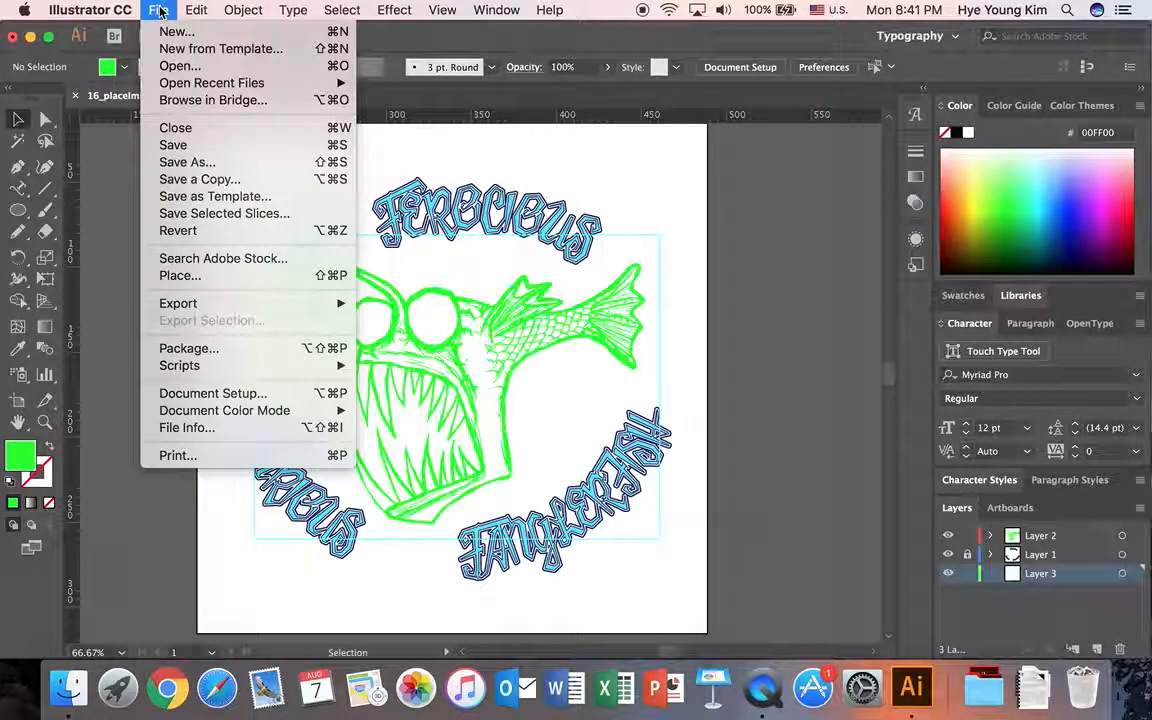
click(173, 281)
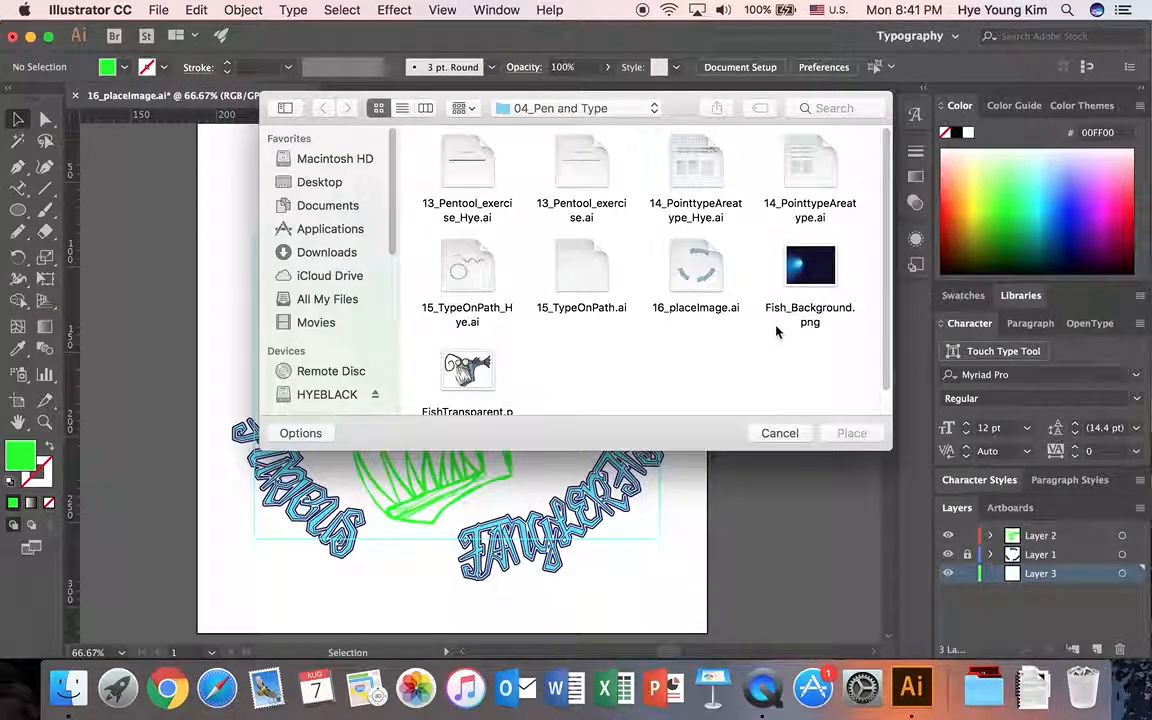
click(816, 252)
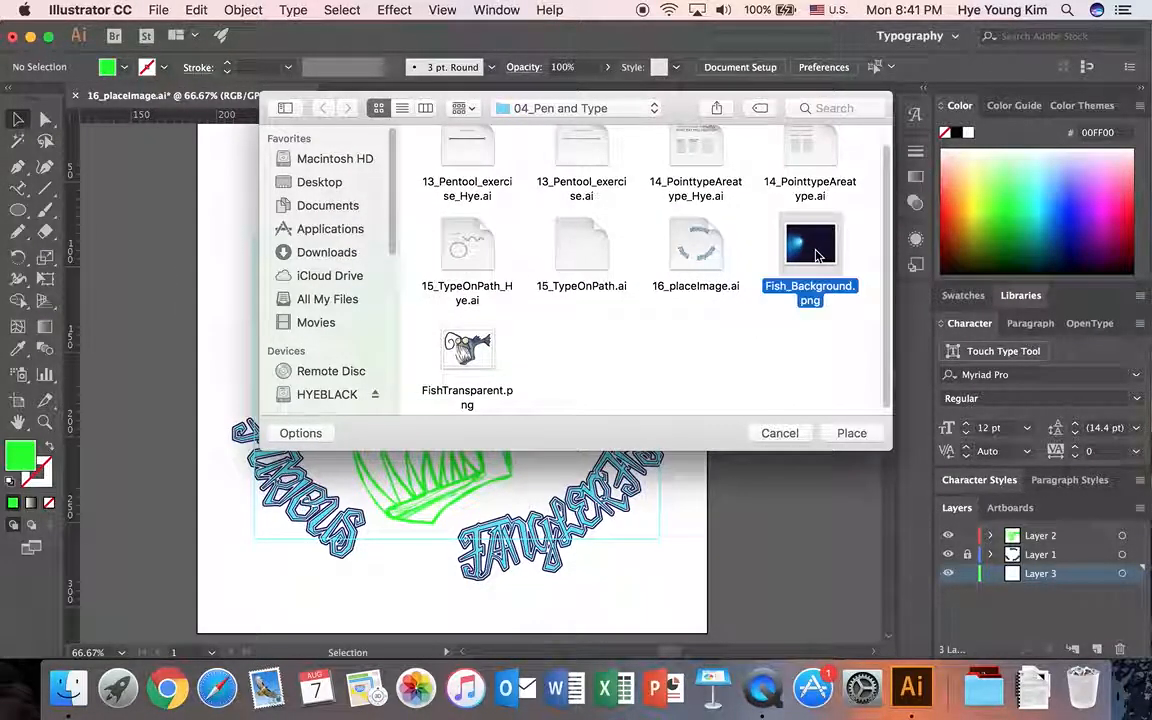
click(851, 433)
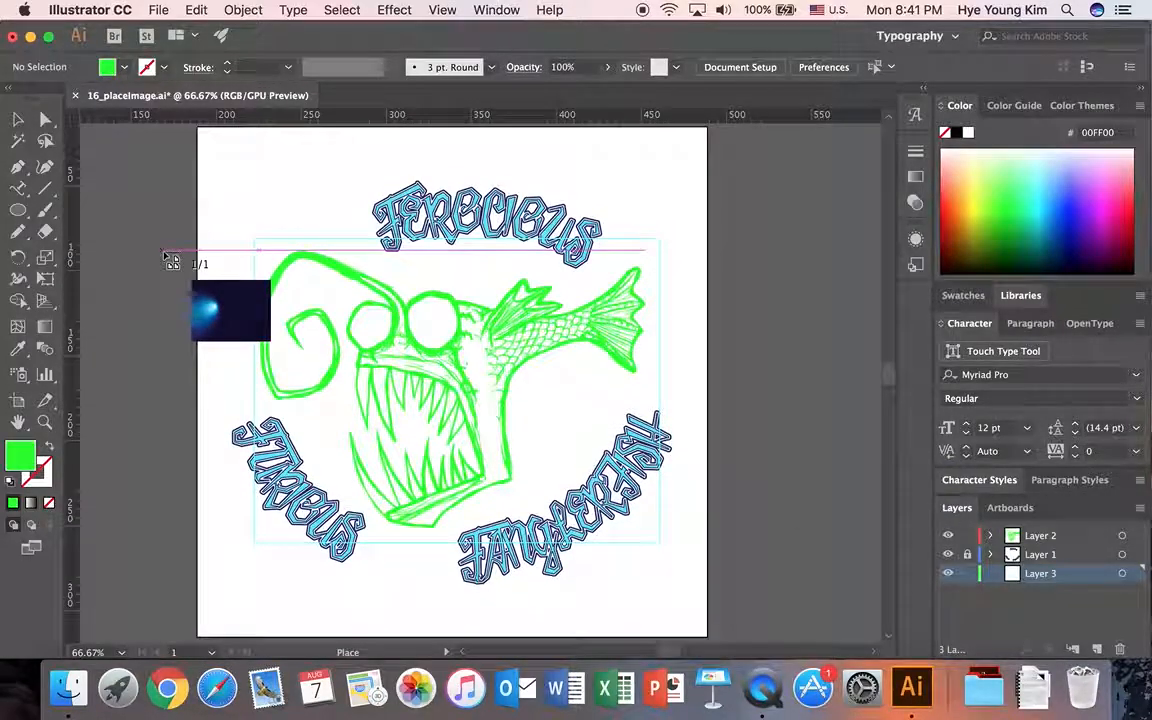
drag(161, 128, 836, 607)
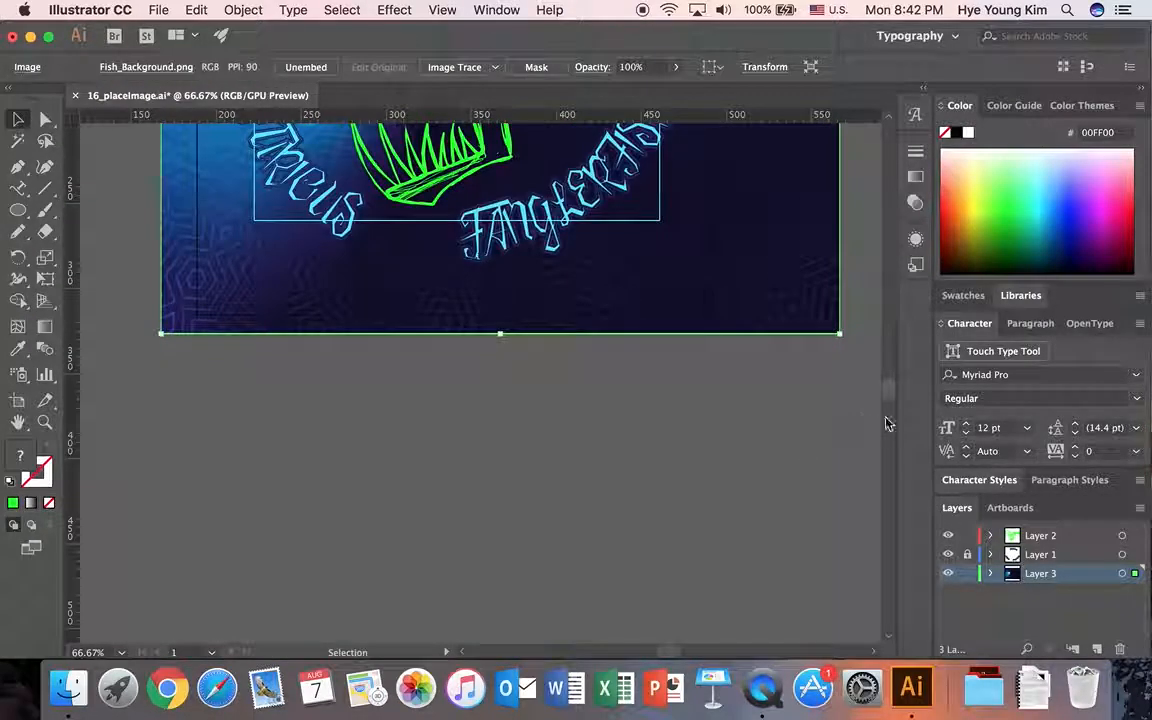
Move the background image up and left so its bright glow sits behind the spiral tip of the fish's lure.
drag(889, 395, 890, 378)
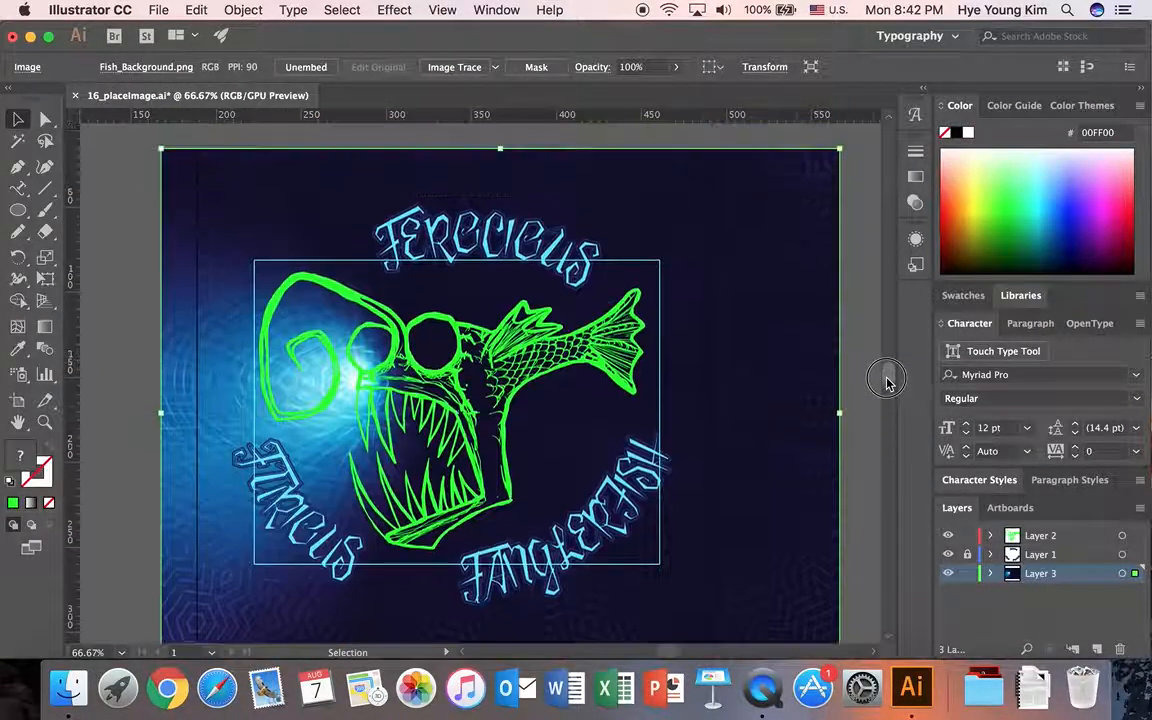
drag(745, 375, 735, 366)
scroll(760, 369, down, 2)
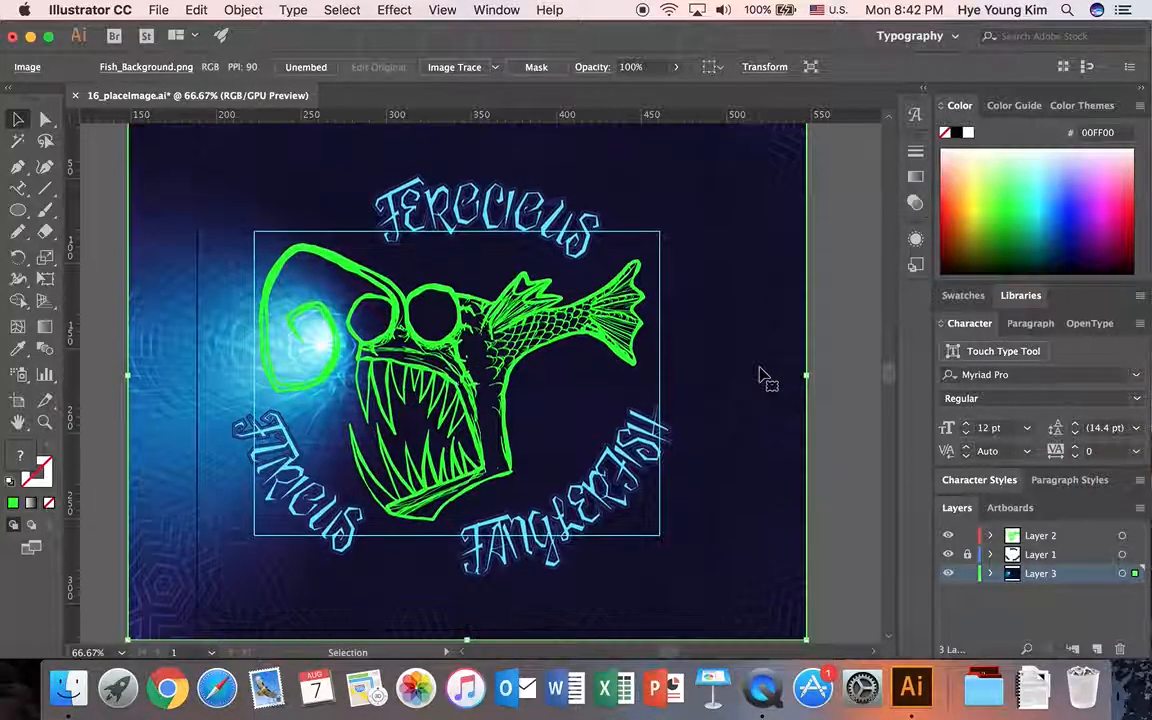
Enlarge the background image slightly beyond the artboard, realign its glow with the fish's lure, and leave the image deselected.
key(super+0)
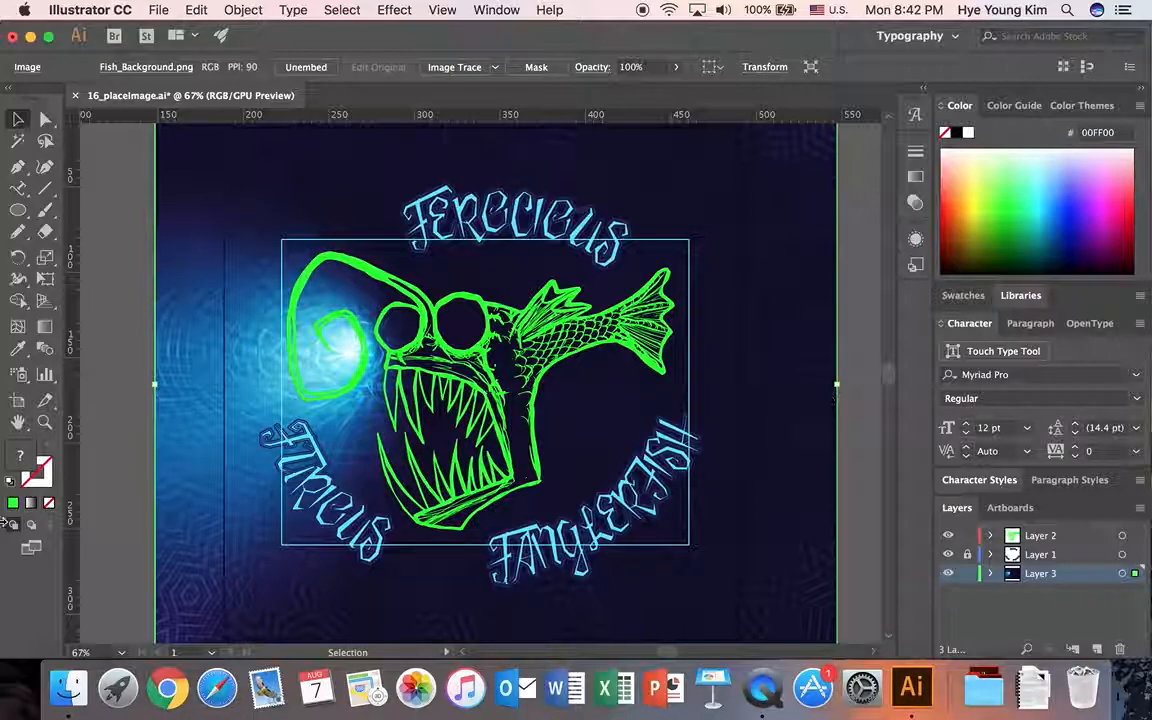
click(44, 422)
key(super+minus)
click(18, 120)
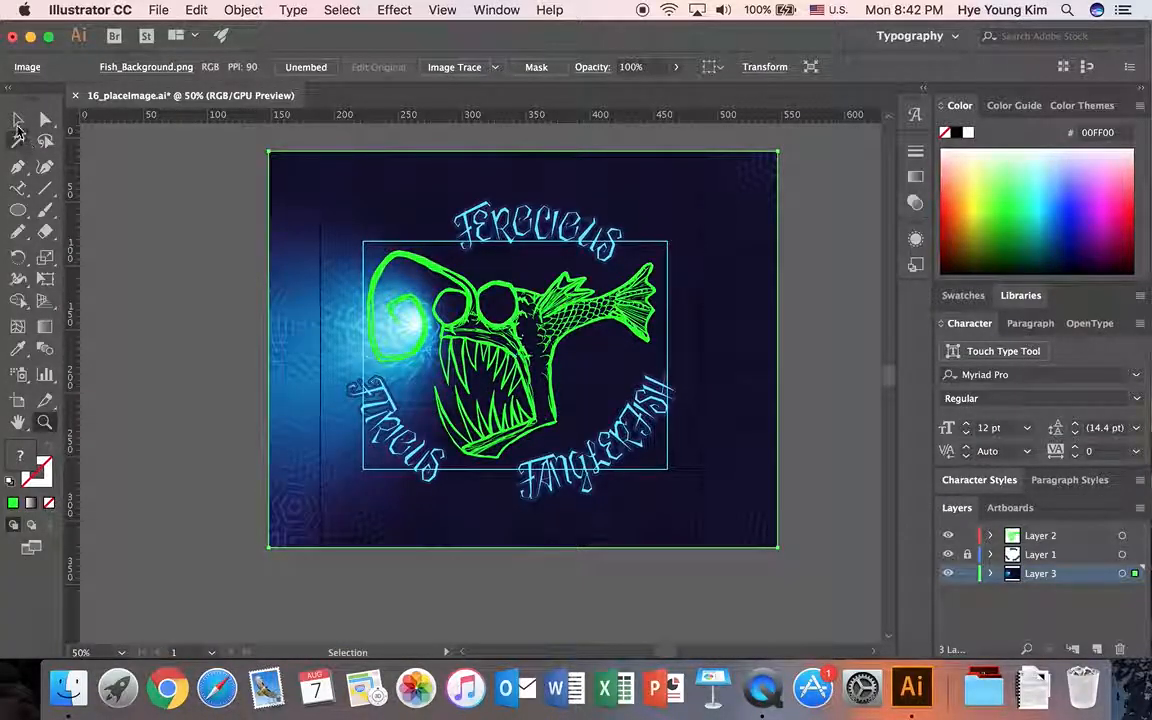
drag(751, 248, 751, 253)
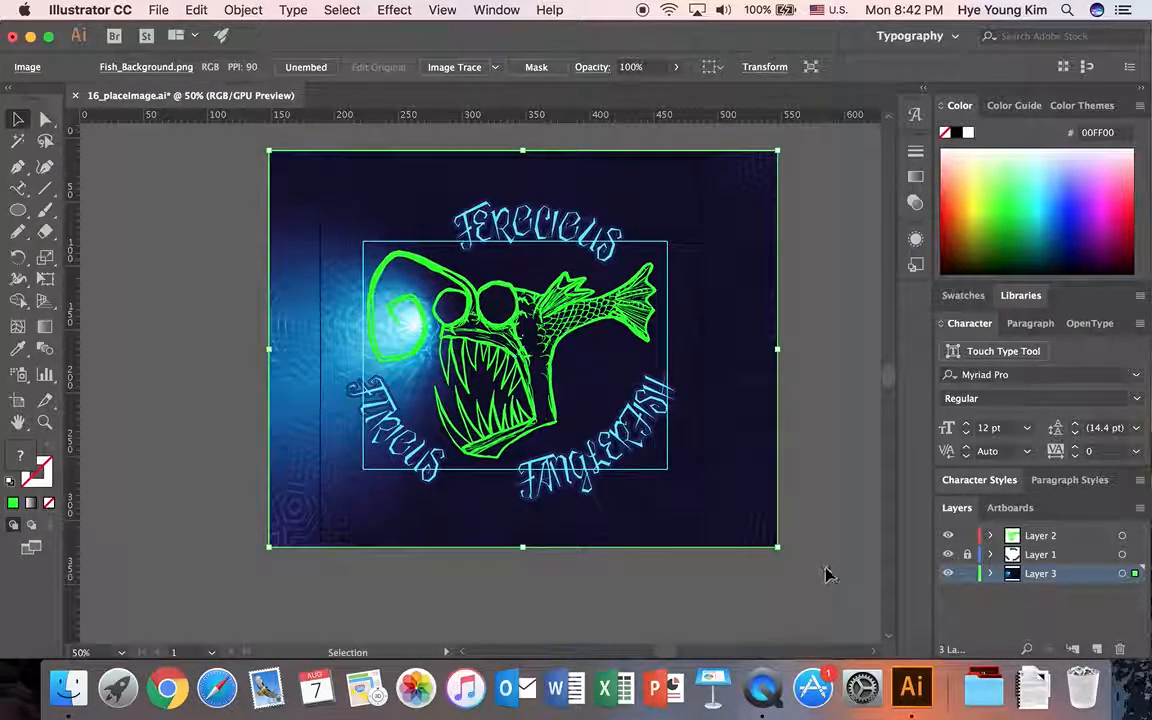
drag(772, 553, 798, 563)
drag(776, 483, 755, 474)
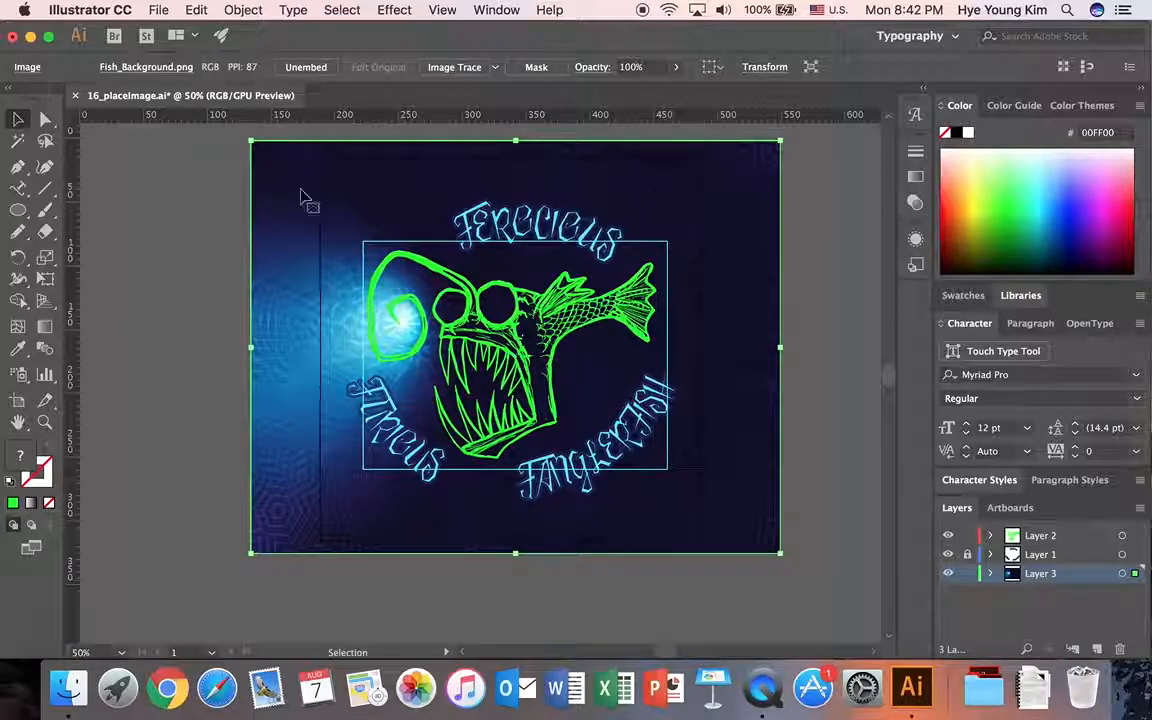
click(836, 530)
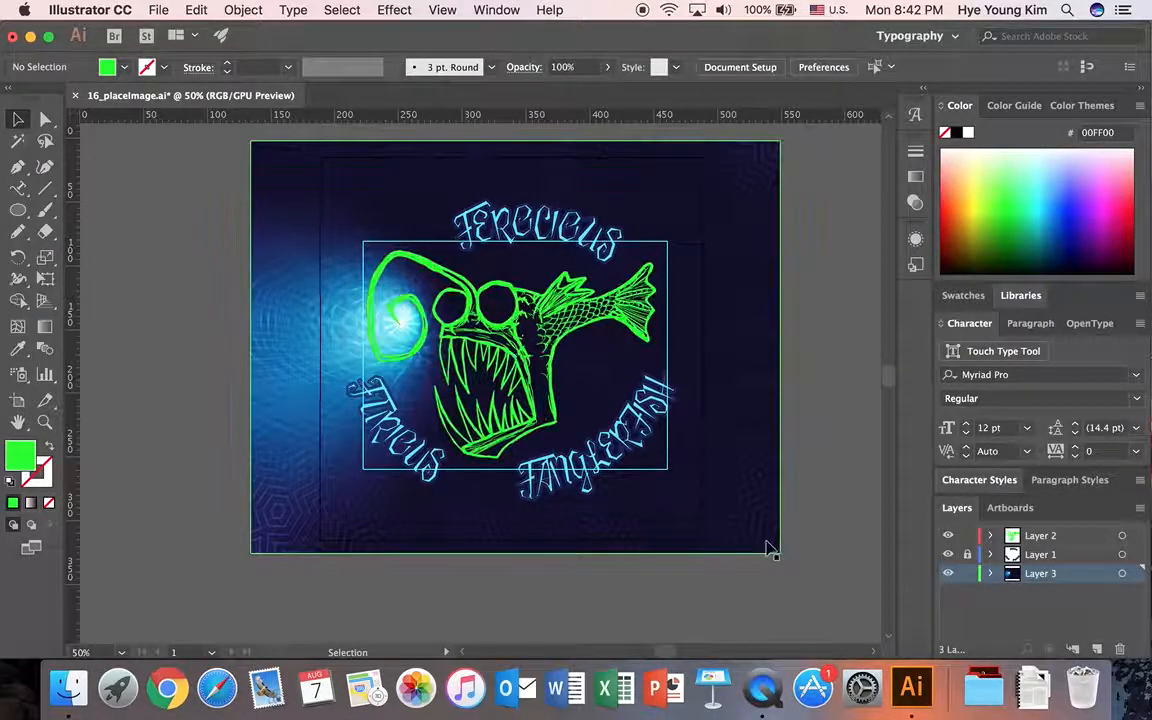
click(758, 429)
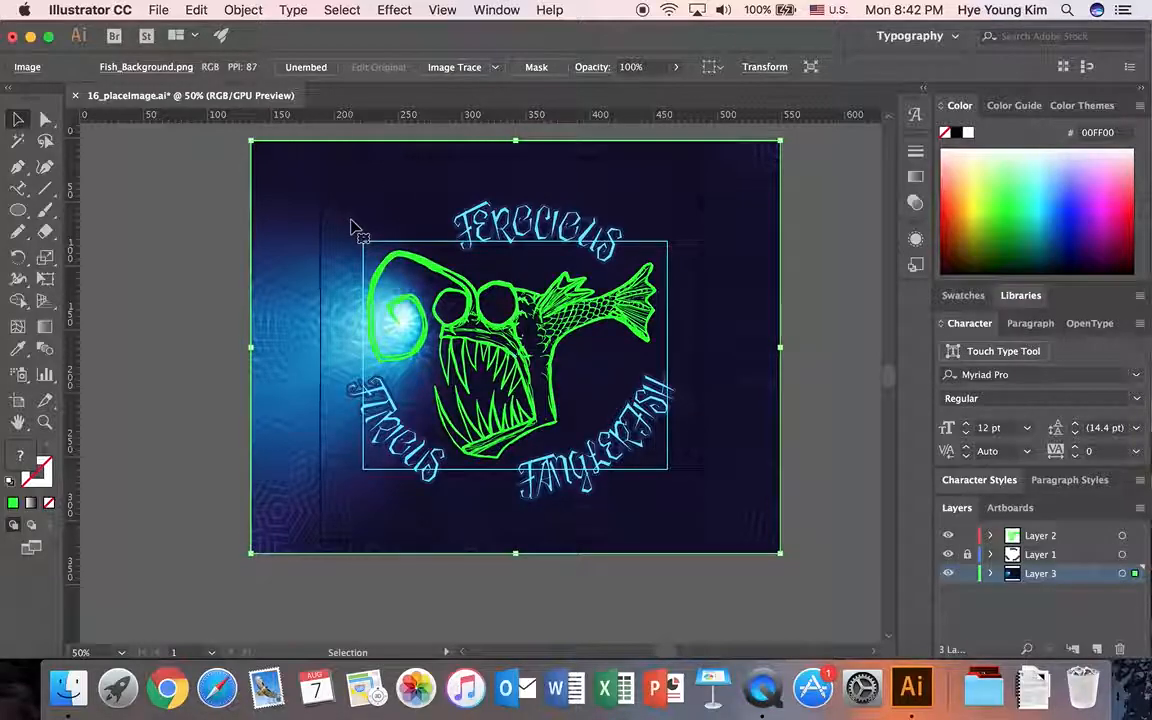
click(145, 232)
Save the artwork as a new Illustrator file, appending an underscore and the author's first name to 16_placeImage, with the default Illustrator options.
click(155, 12)
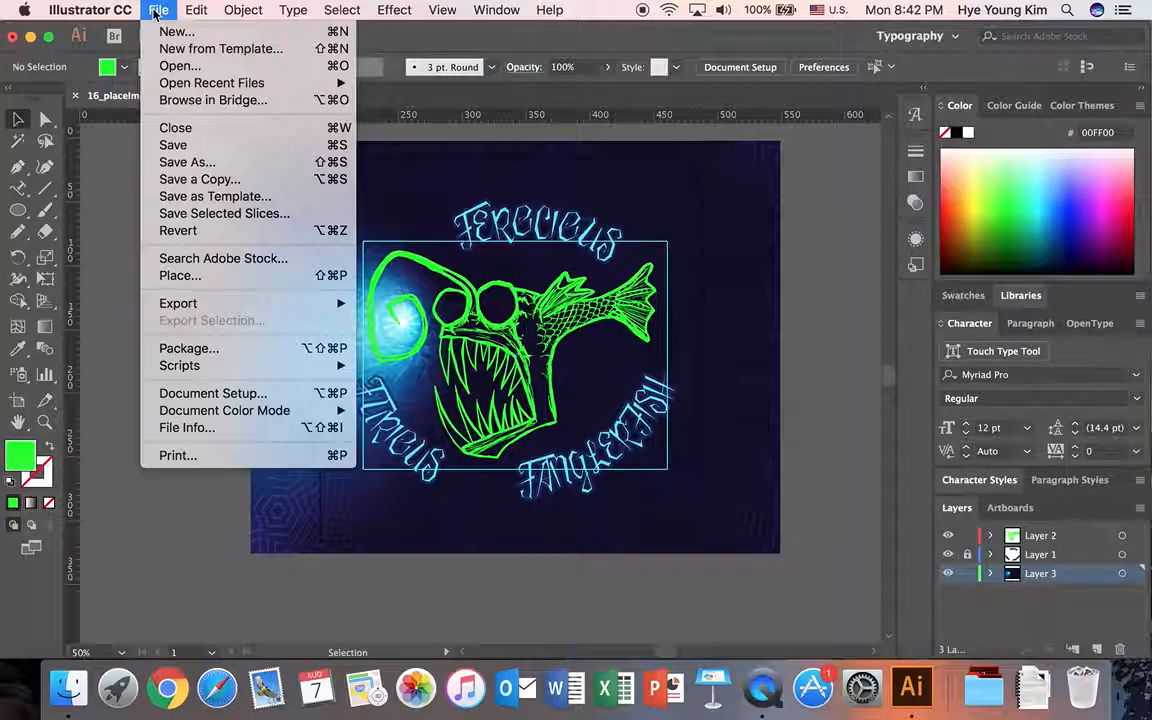
click(178, 163)
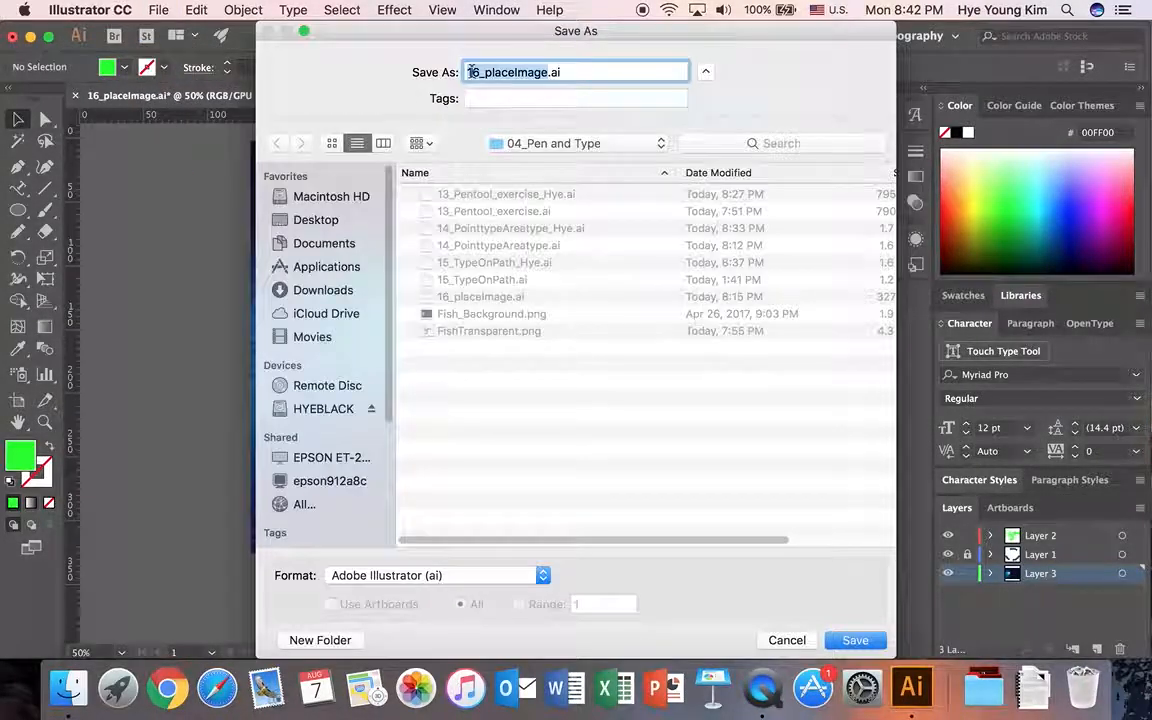
click(547, 74)
text(_Hye)
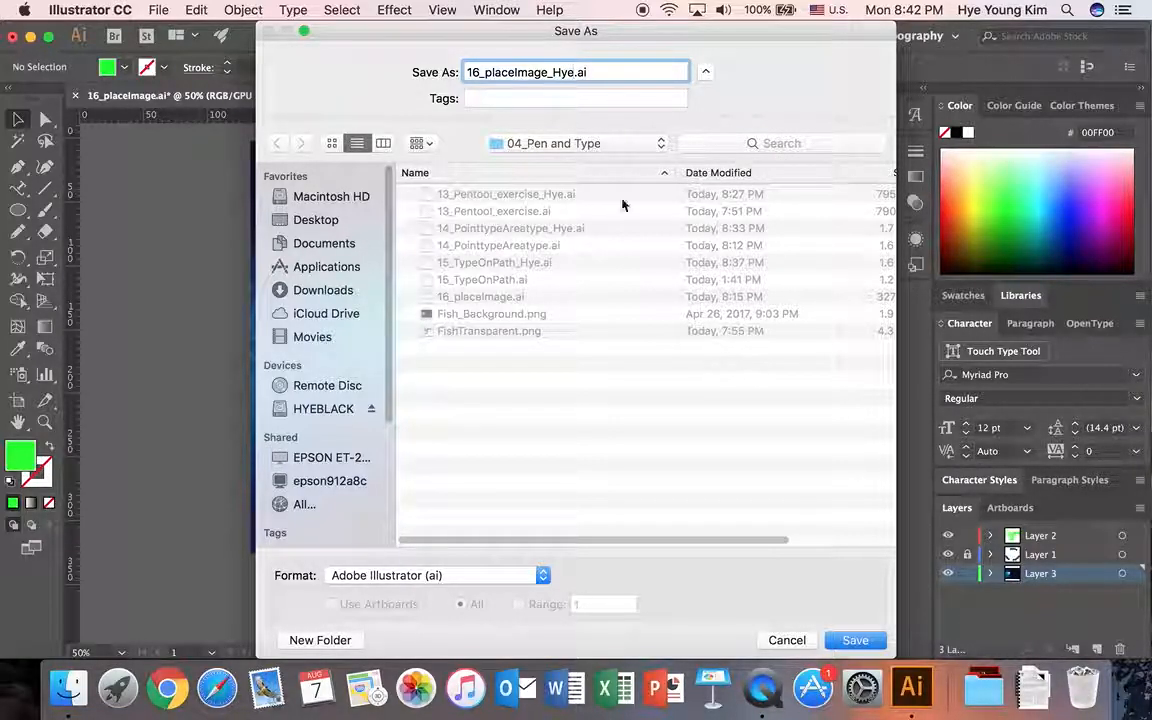
click(855, 640)
click(622, 625)
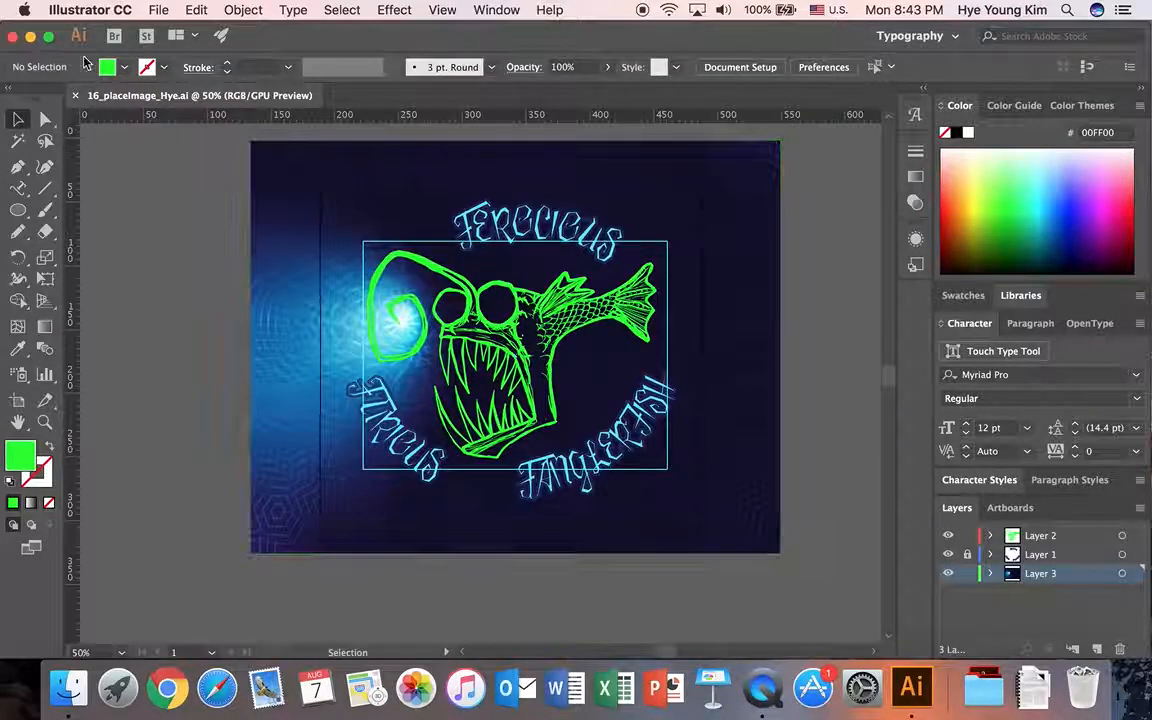
Save the artwork as an Adobe PDF under the same file name, using the High Quality Print preset.
click(158, 10)
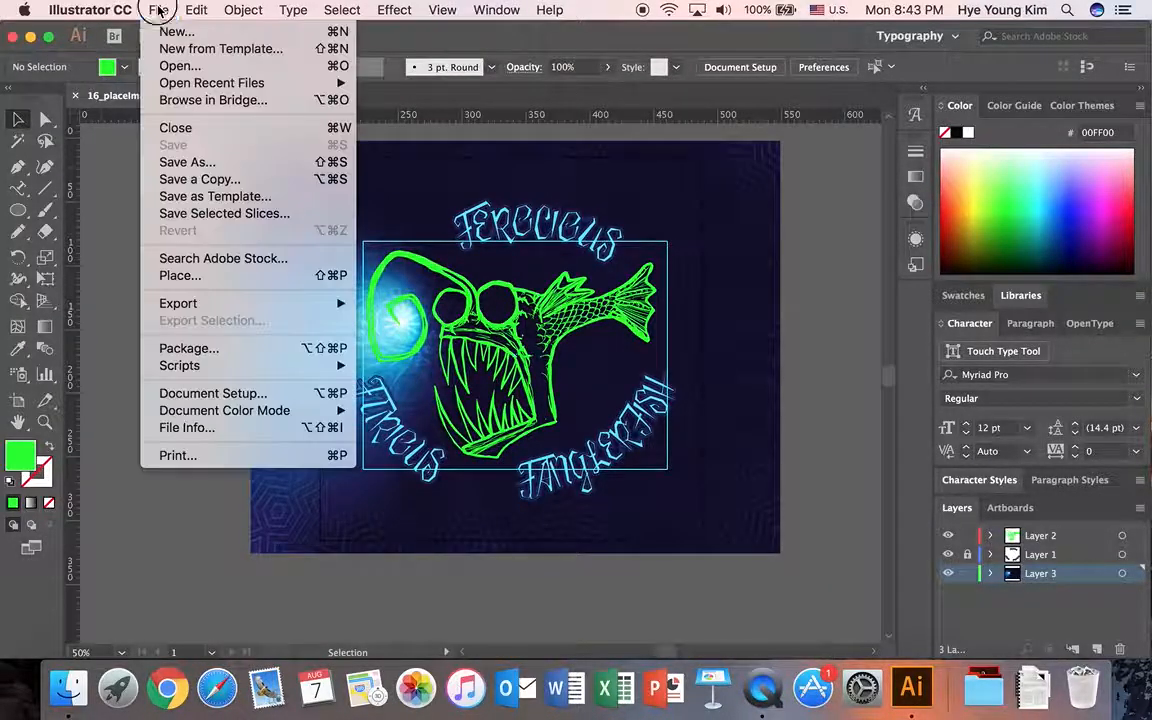
click(200, 164)
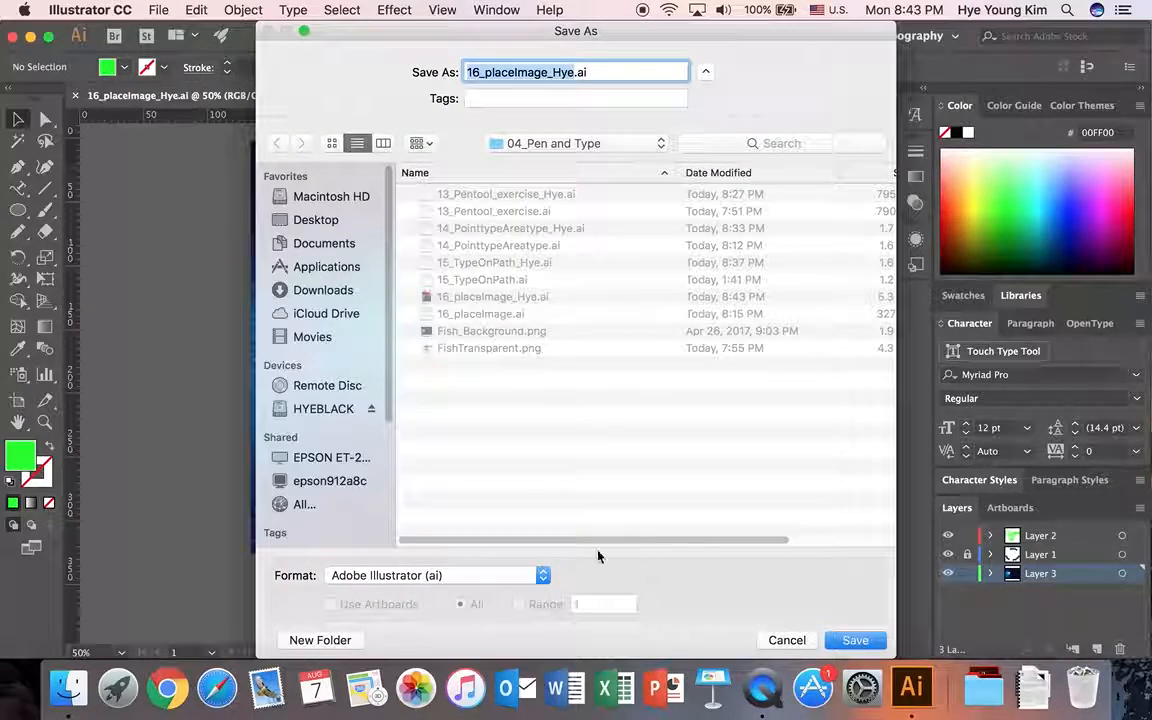
click(494, 576)
click(470, 625)
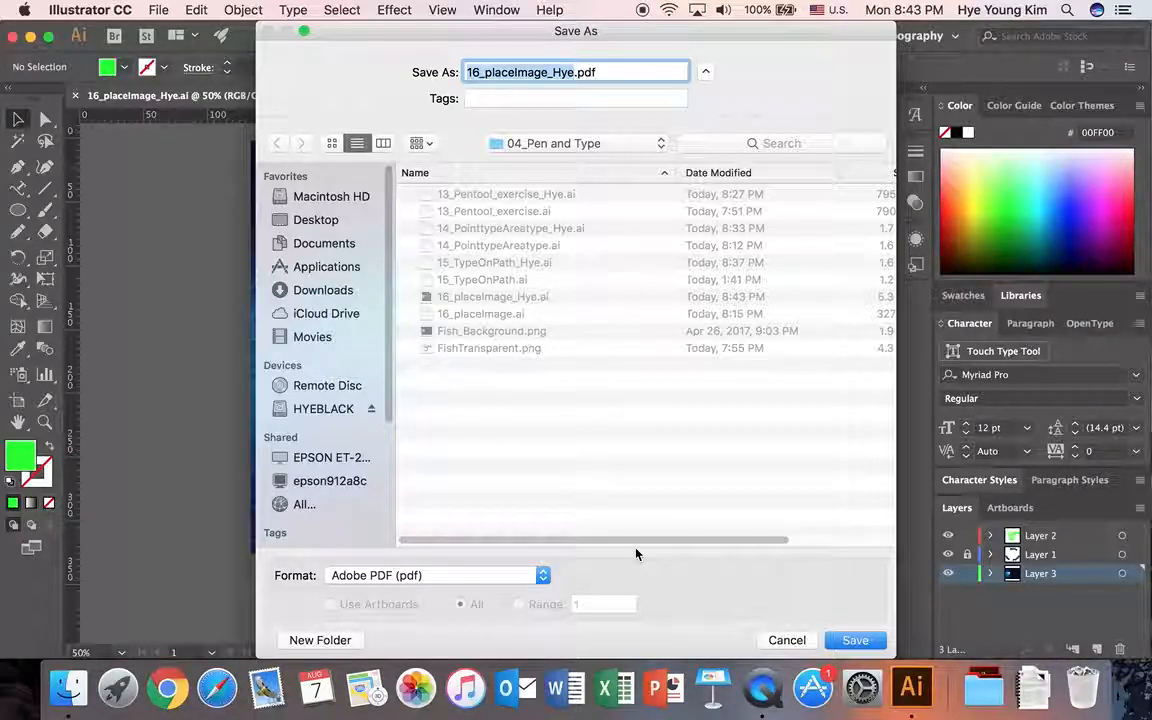
click(855, 641)
click(362, 137)
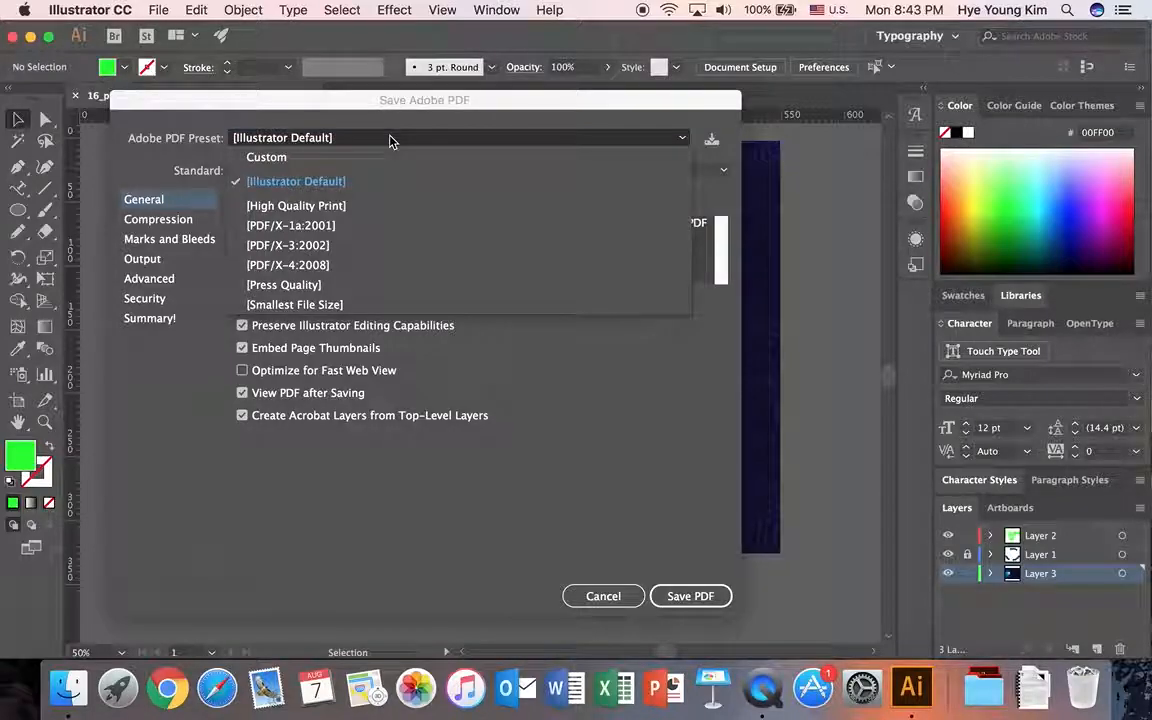
click(303, 205)
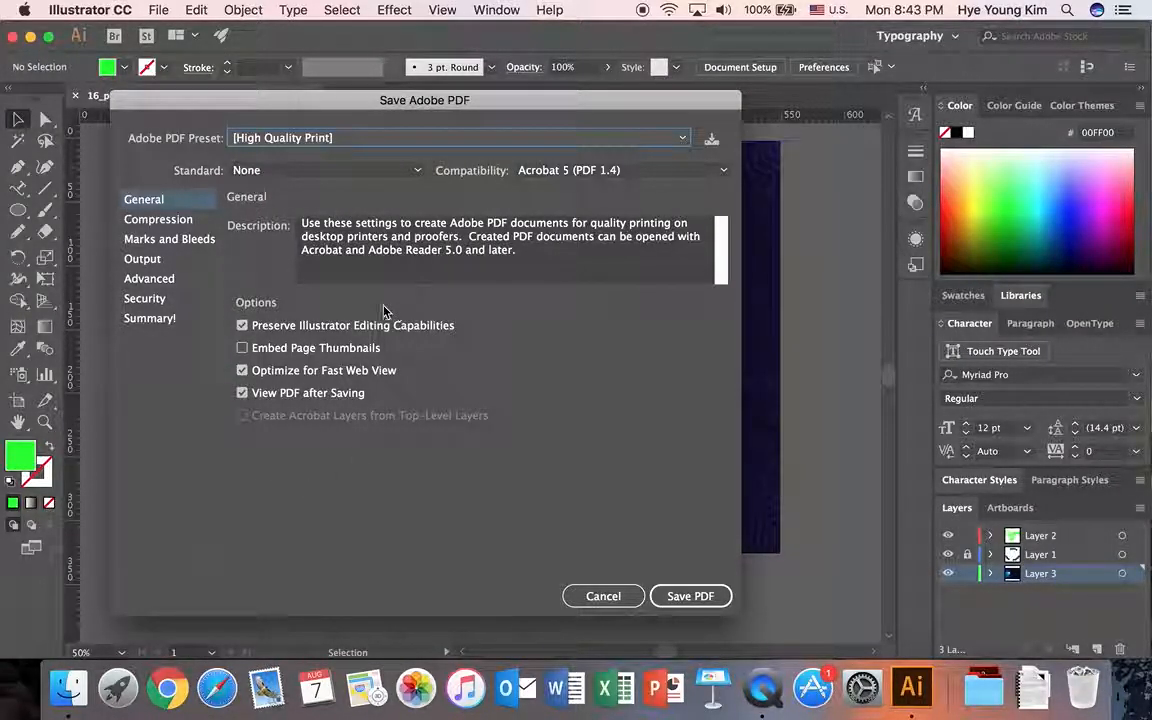
click(686, 596)
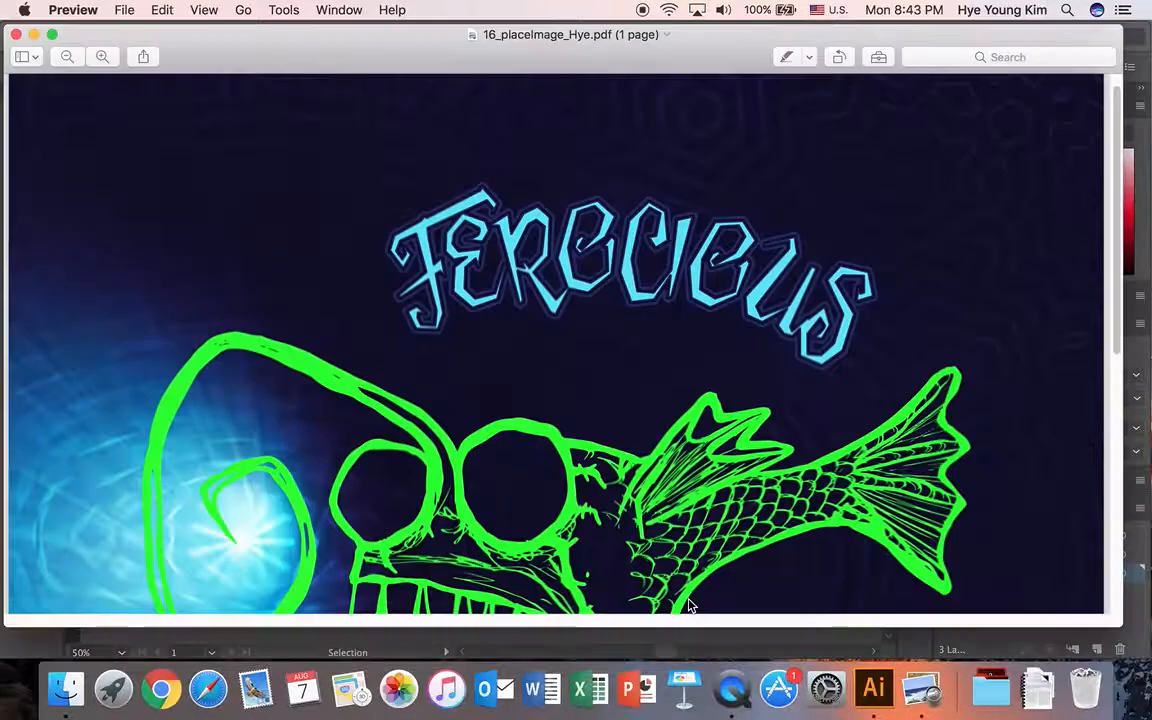
Check the whole page of the saved PDF in Preview, and close both the preview window and the Illustrator document.
click(66, 57)
click(66, 57)
click(66, 57)
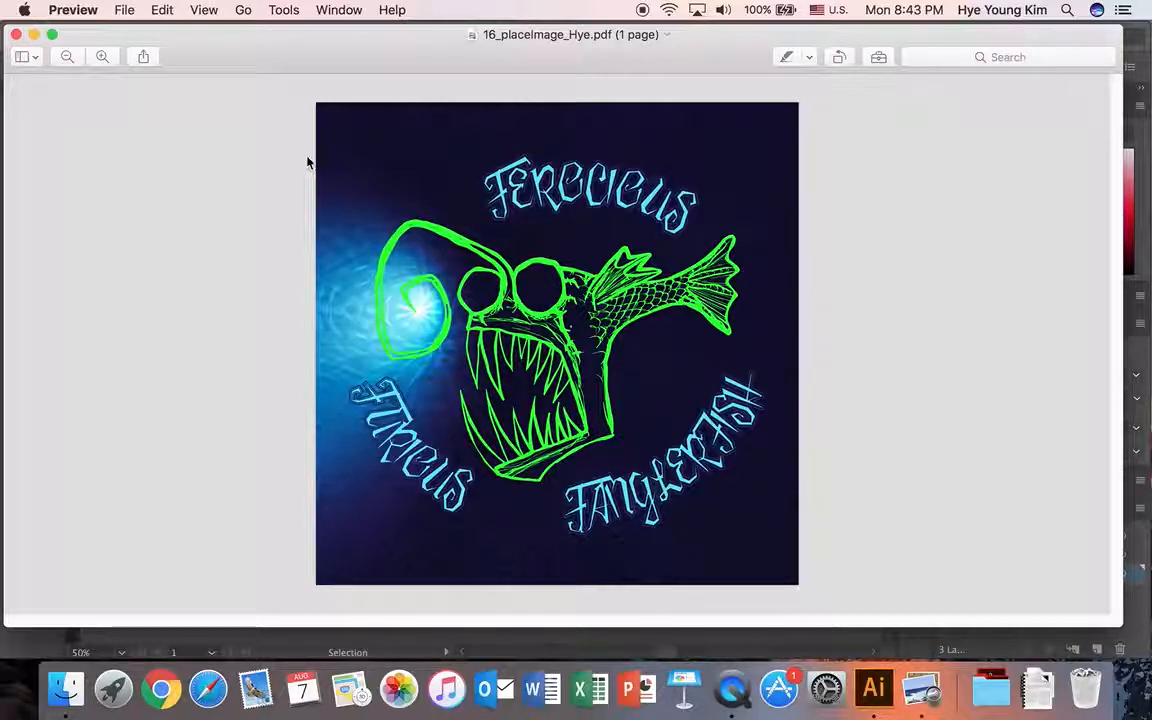
click(16, 34)
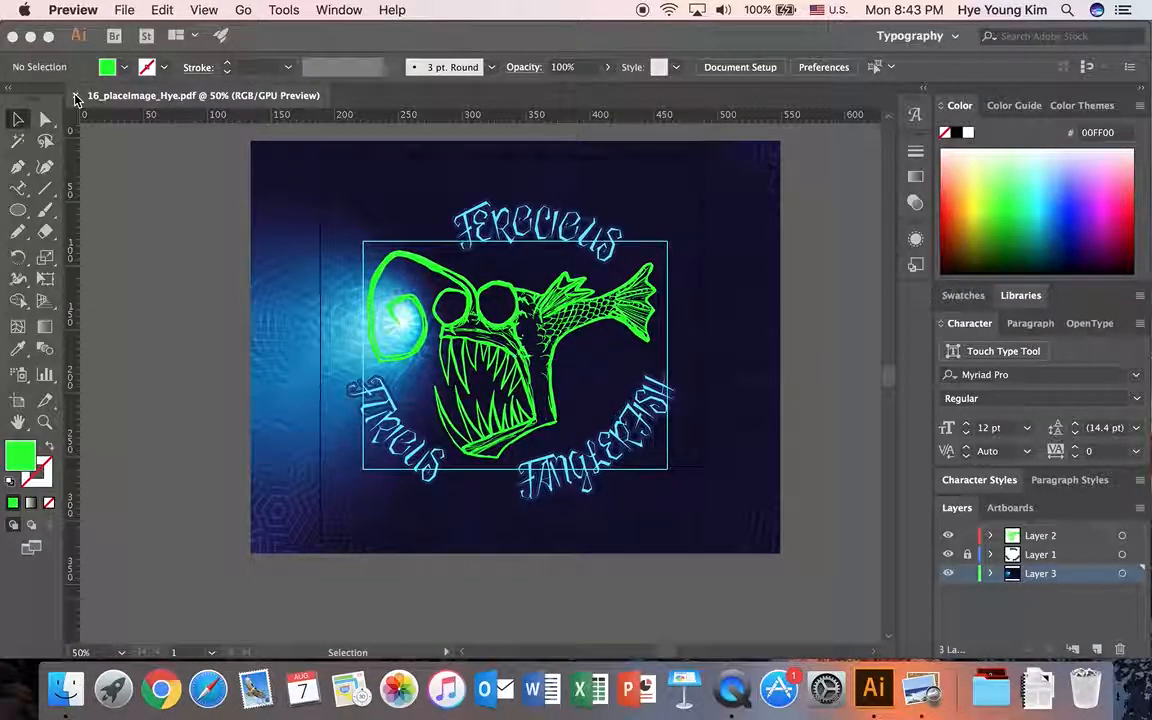
click(76, 97)
click(76, 97)
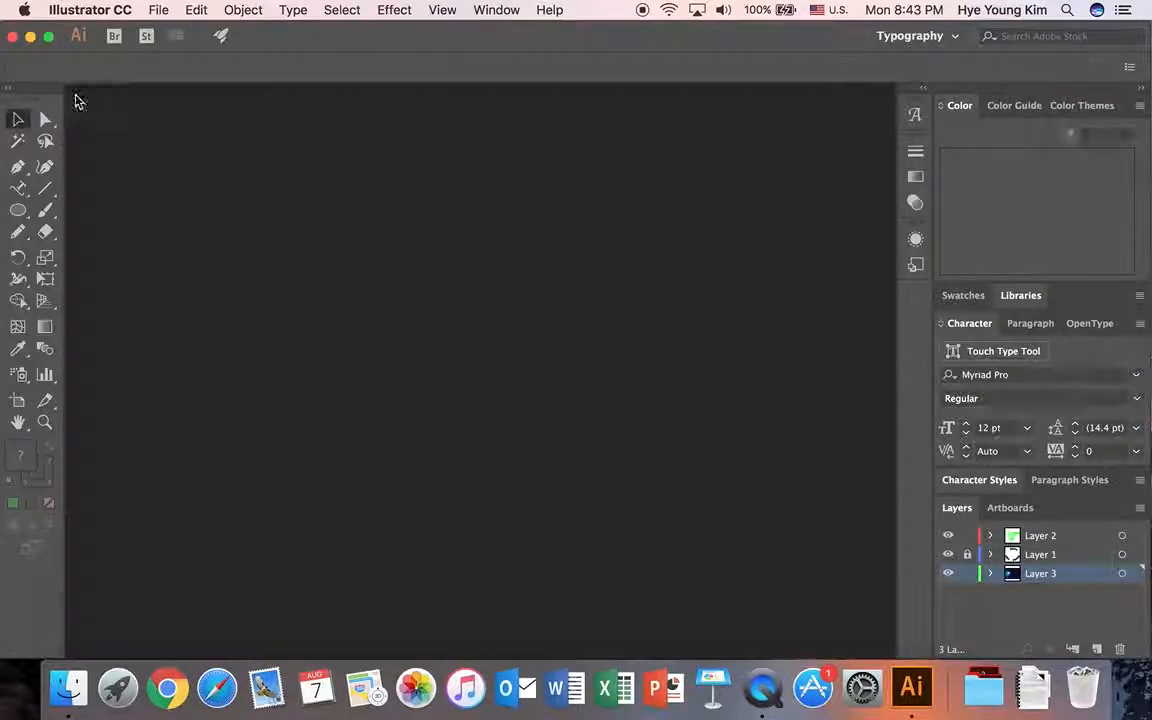